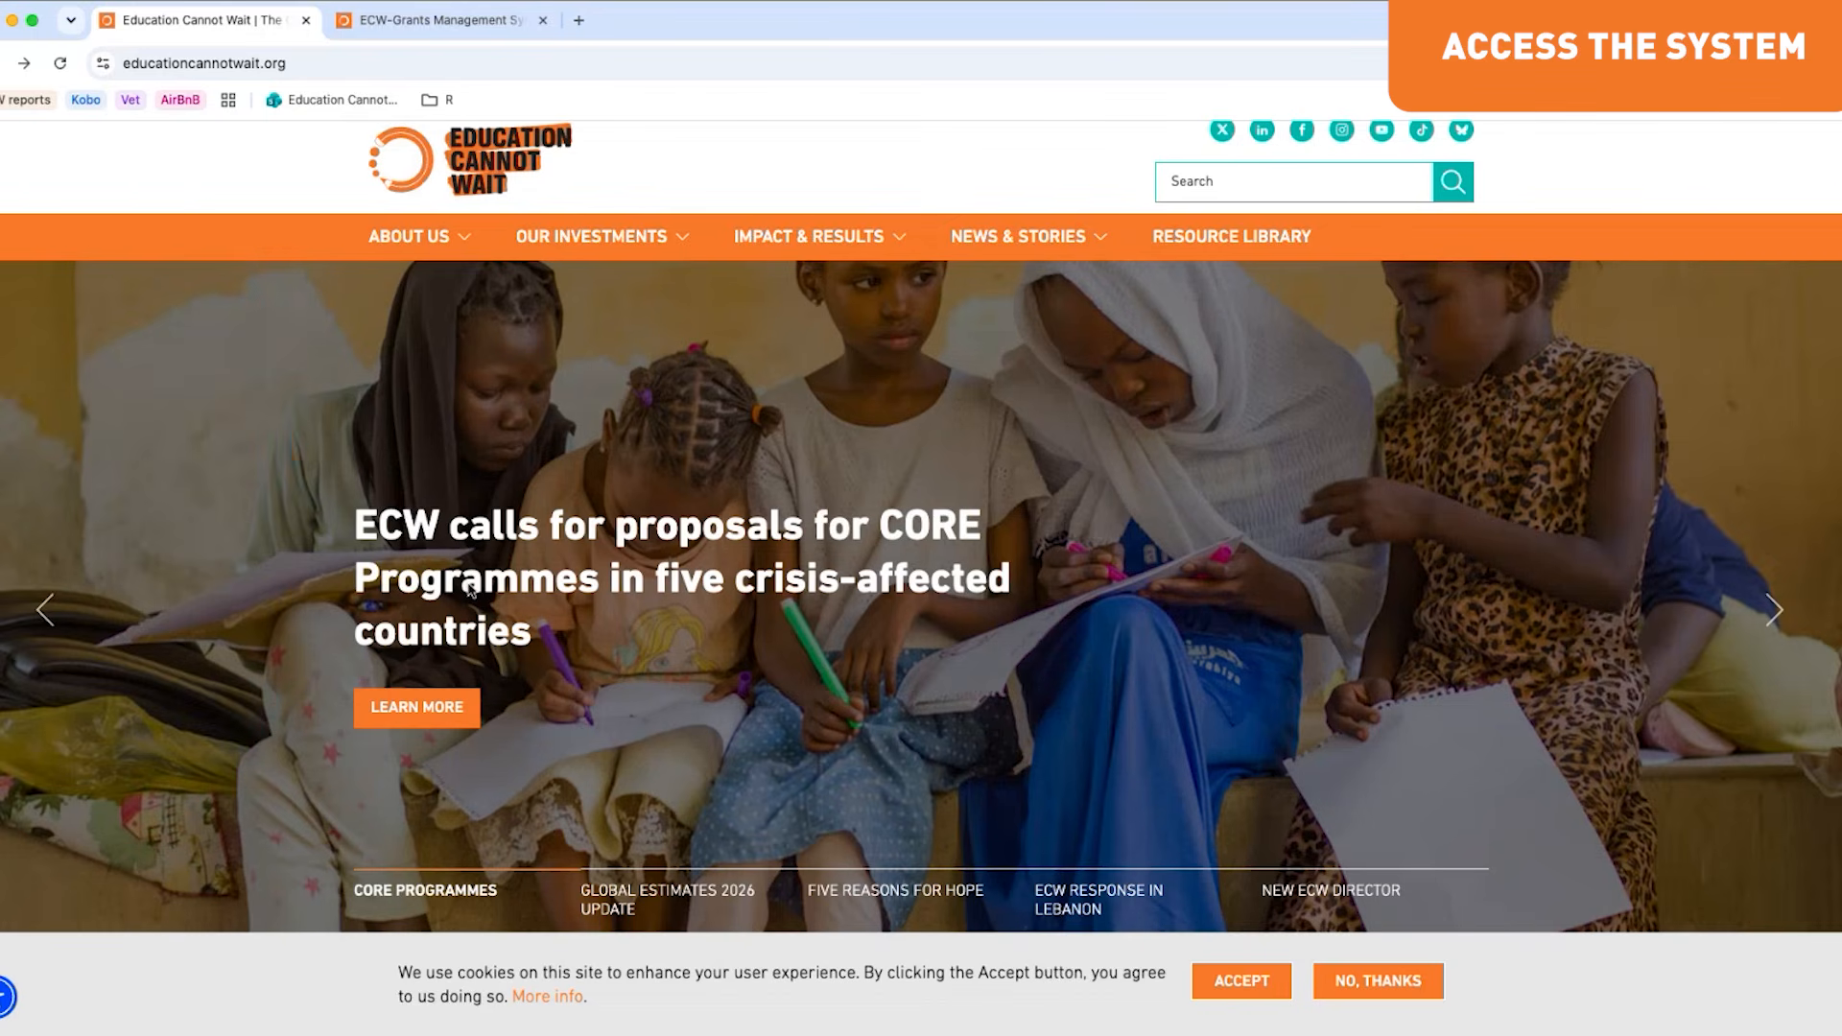
Step: Open the article on the call for CORE Programmes proposals and follow its application link to the ECW-Grants Management System
{"action": "scroll", "coordinate": [470, 590], "scroll_direction": "down", "scroll_amount": 1}
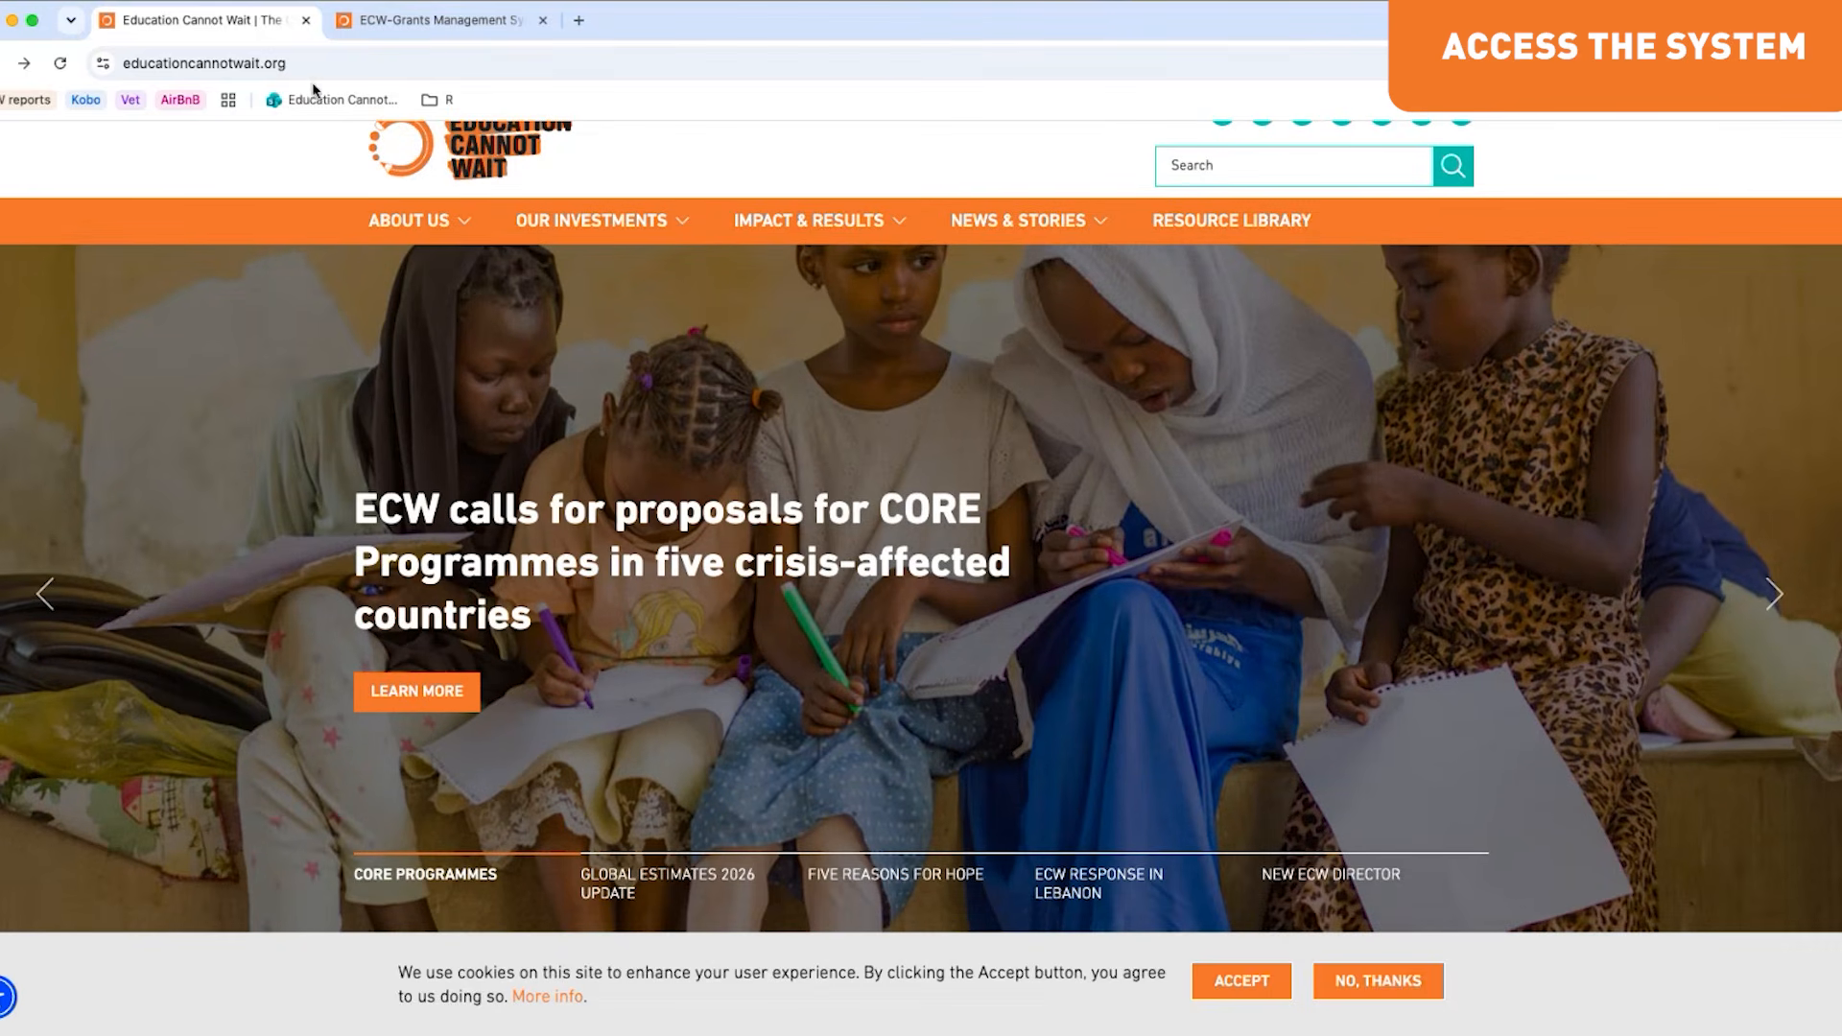
{"action": "left_click", "coordinate": [420, 693]}
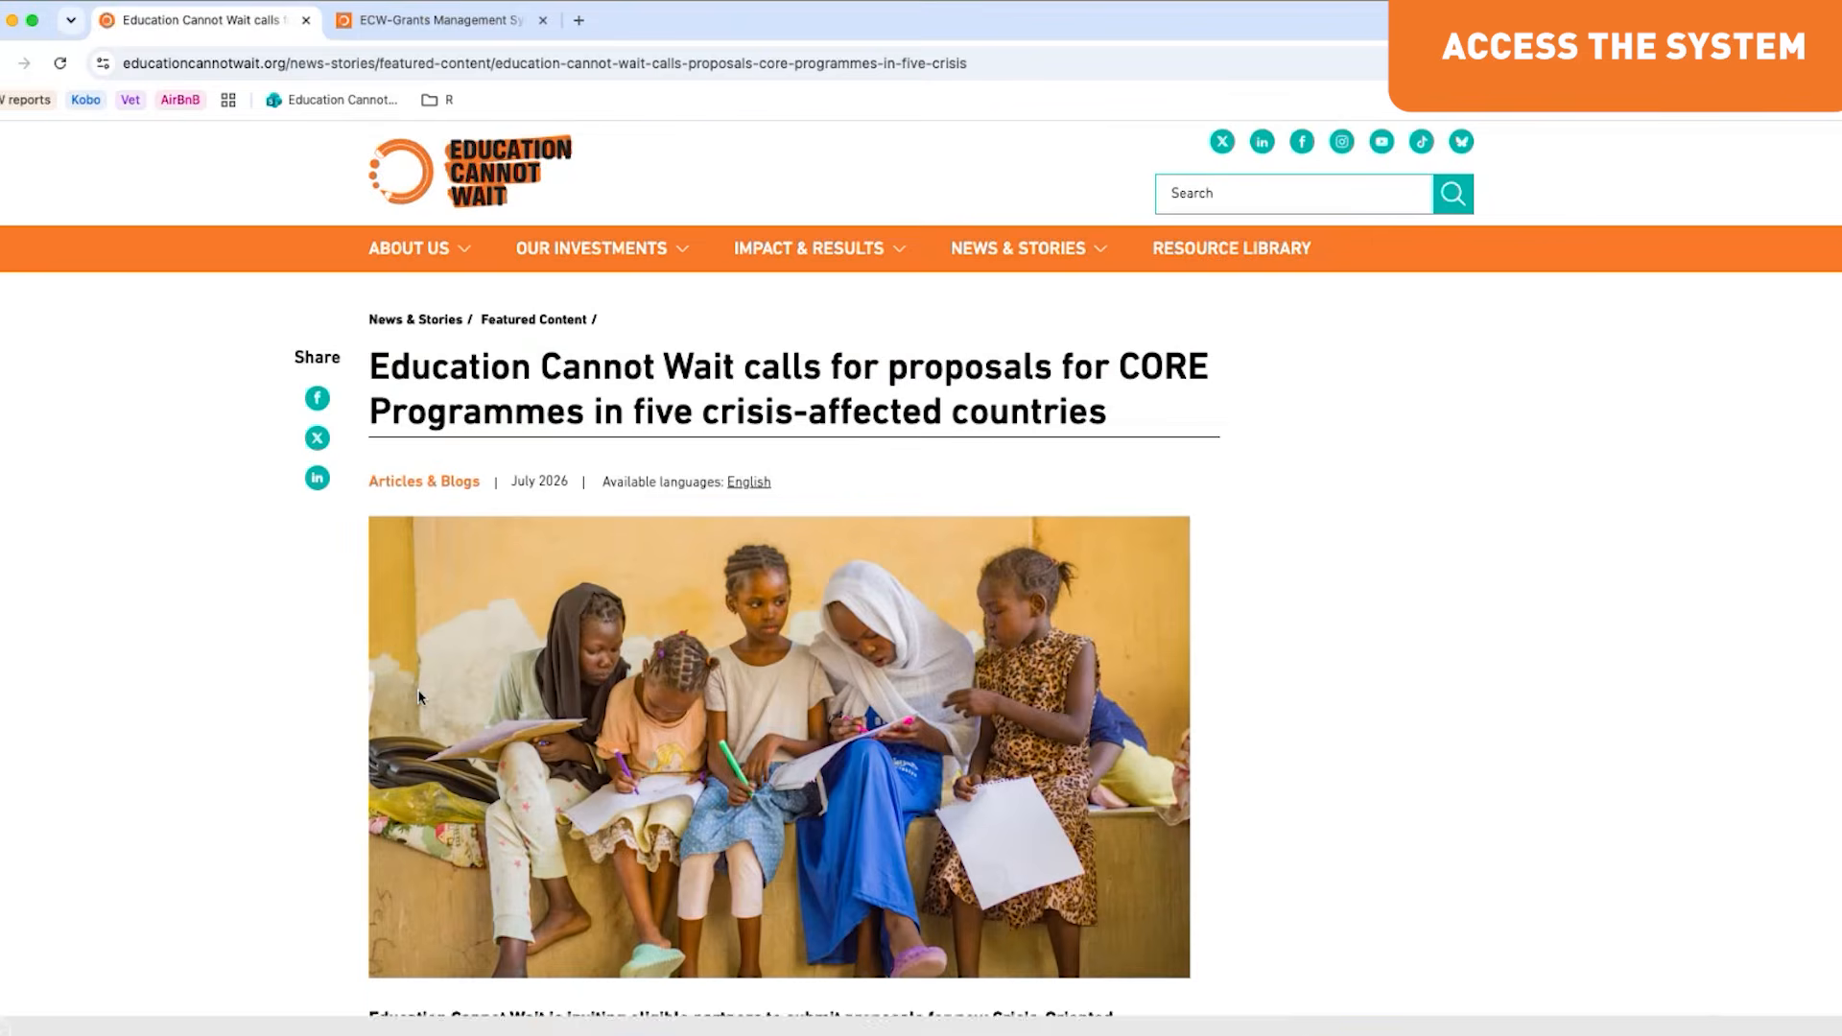
{"action": "scroll", "coordinate": [419, 697], "scroll_direction": "down", "scroll_amount": 6}
{"action": "scroll", "coordinate": [420, 698], "scroll_direction": "down", "scroll_amount": 12}
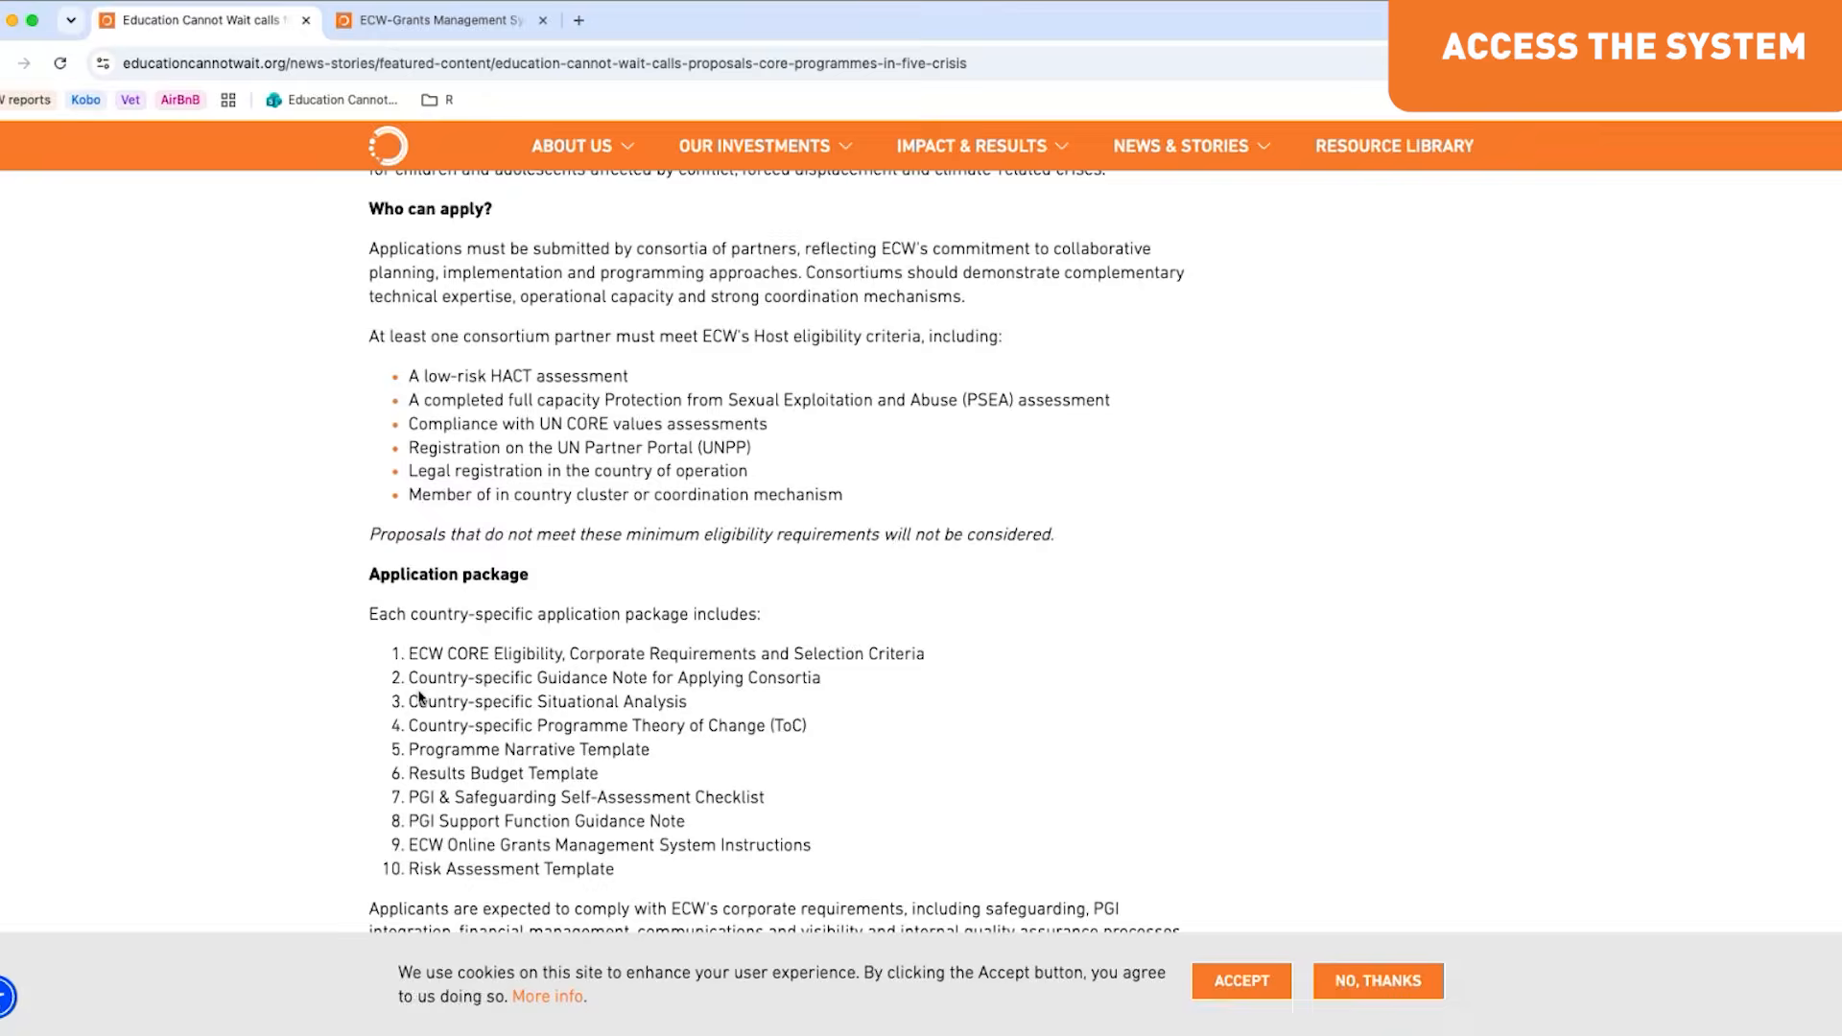
{"action": "scroll", "coordinate": [419, 697], "scroll_direction": "down", "scroll_amount": 3}
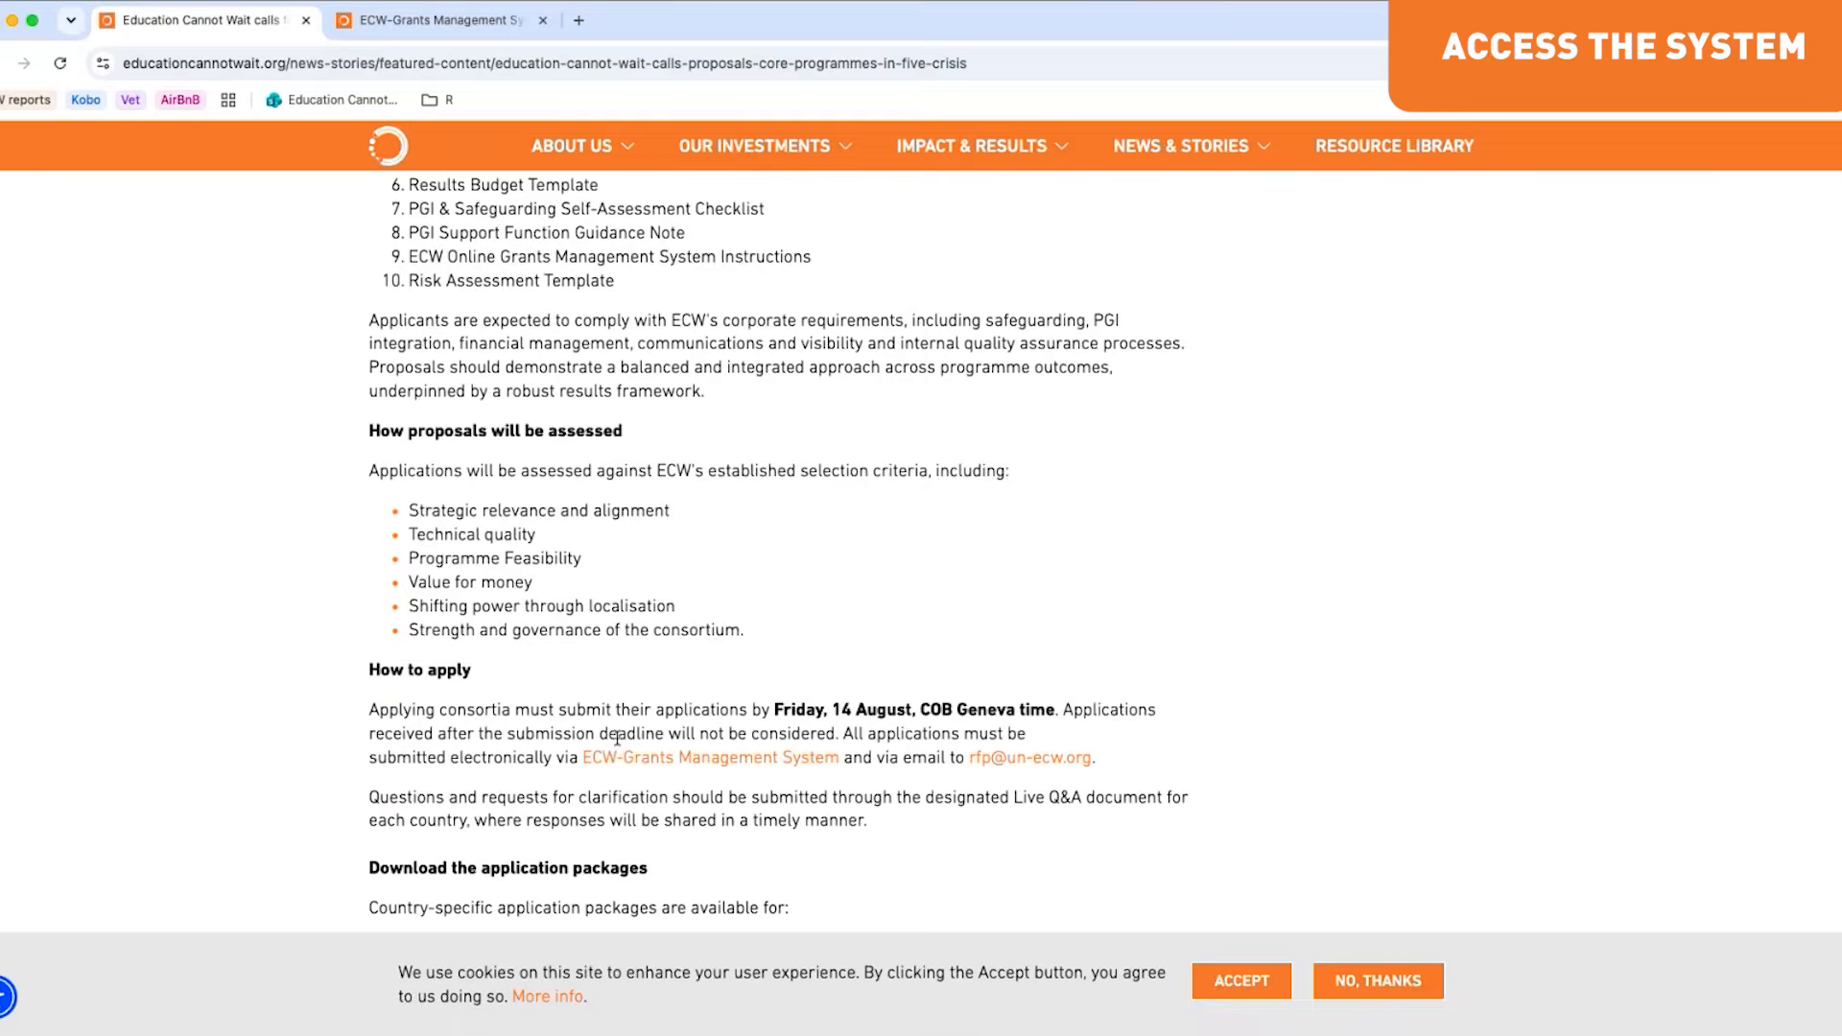
{"action": "left_click", "coordinate": [705, 758]}
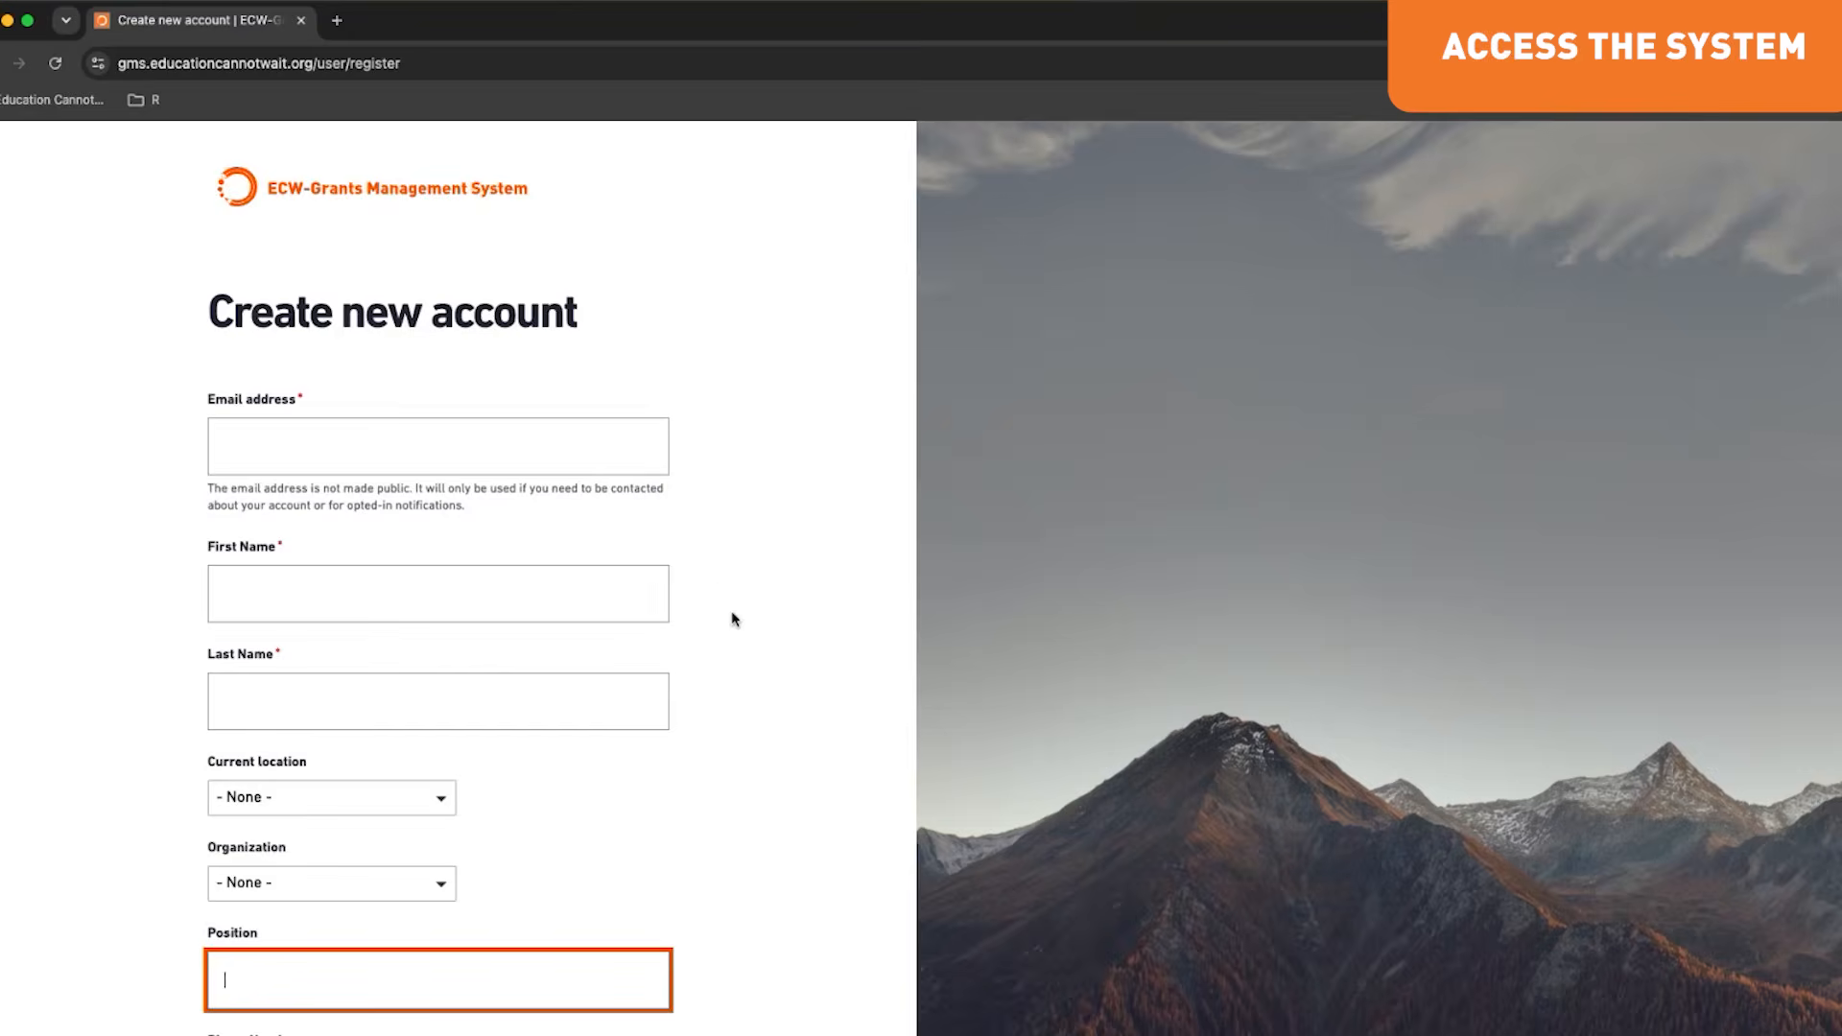
{"action": "scroll", "coordinate": [734, 619], "scroll_direction": "down", "scroll_amount": 2}
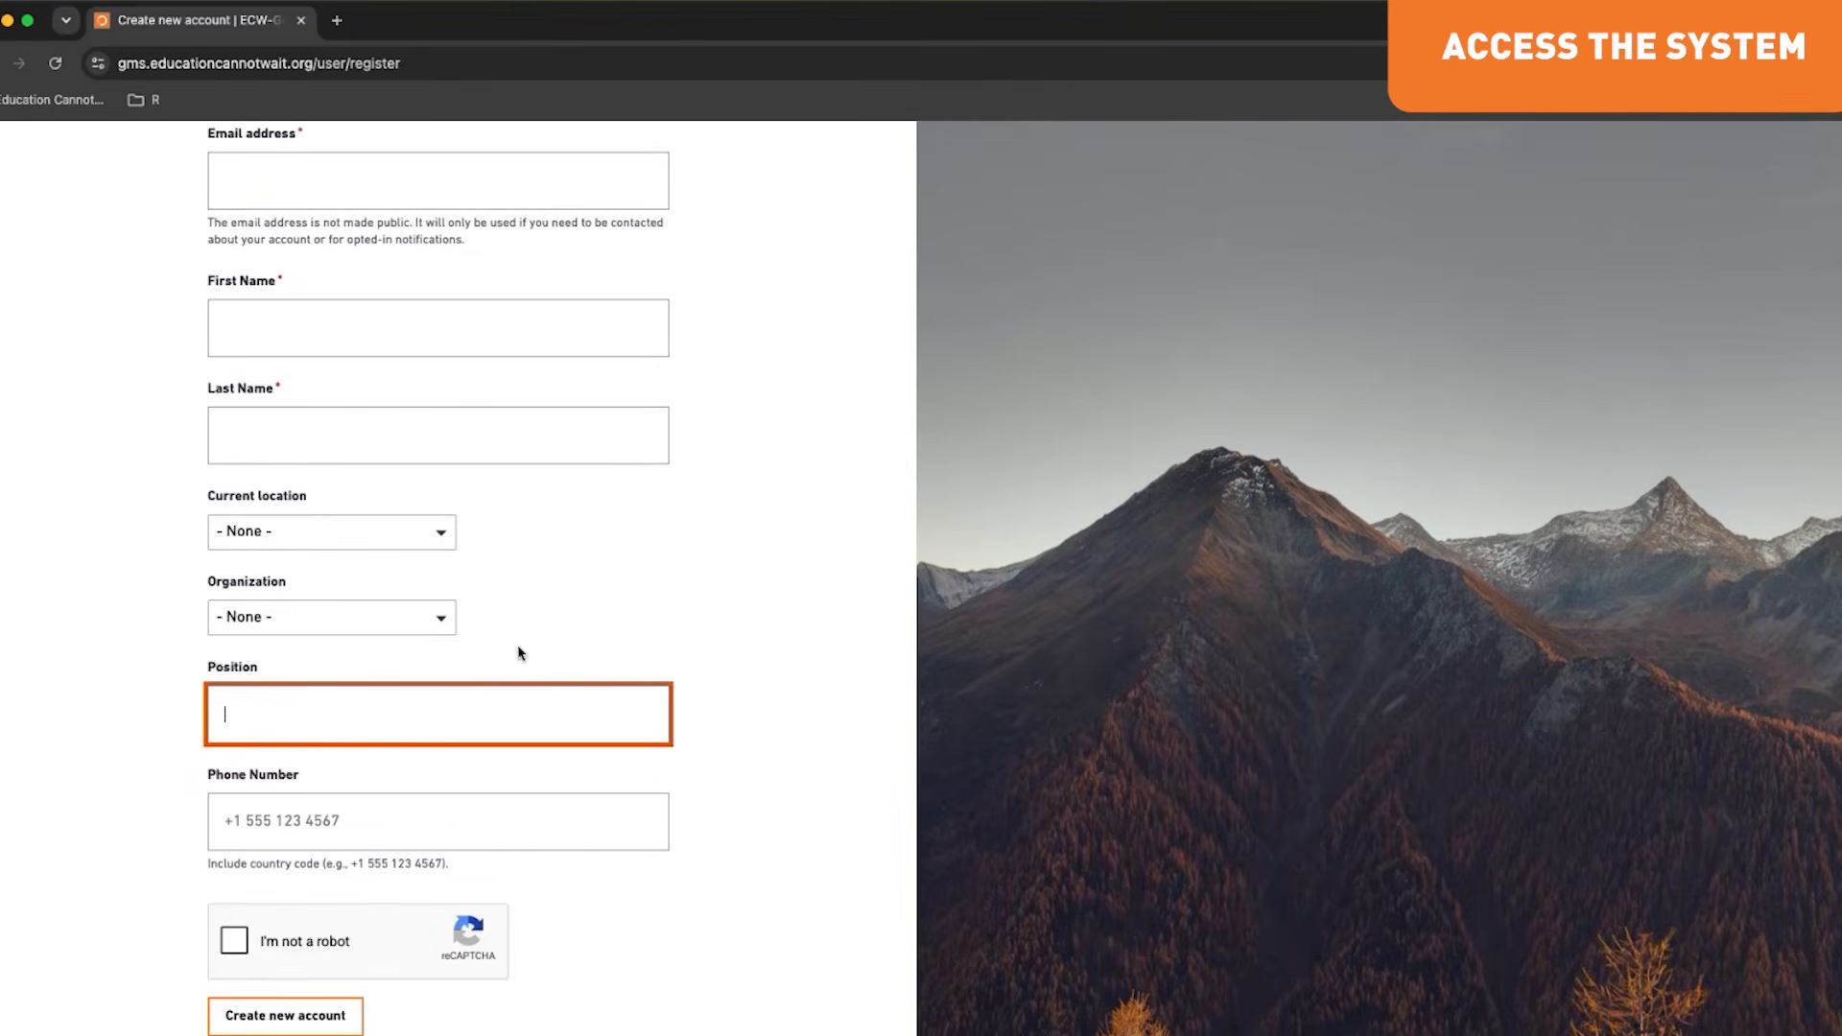
{"action": "scroll", "coordinate": [484, 683], "scroll_direction": "down", "scroll_amount": 1}
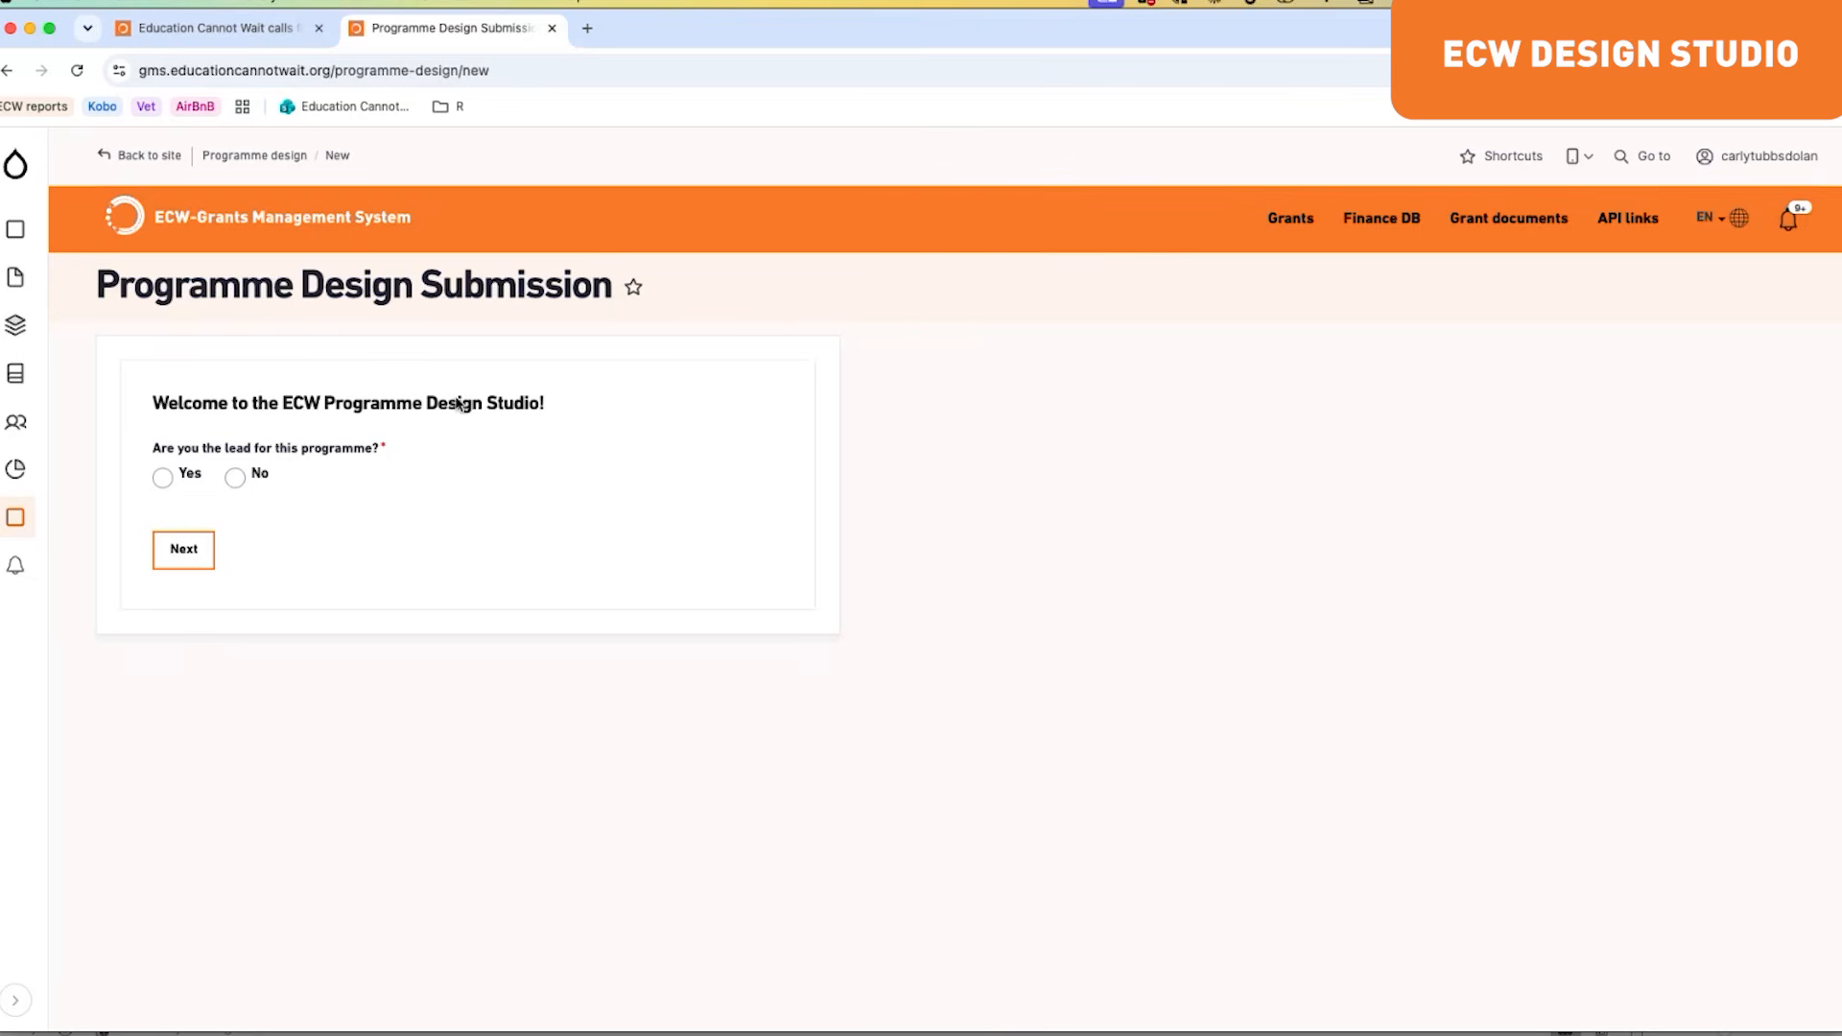
Step: Start a new programme design submission as the programme lead, with CORE multi-year as the programme type
{"action": "left_click", "coordinate": [162, 477]}
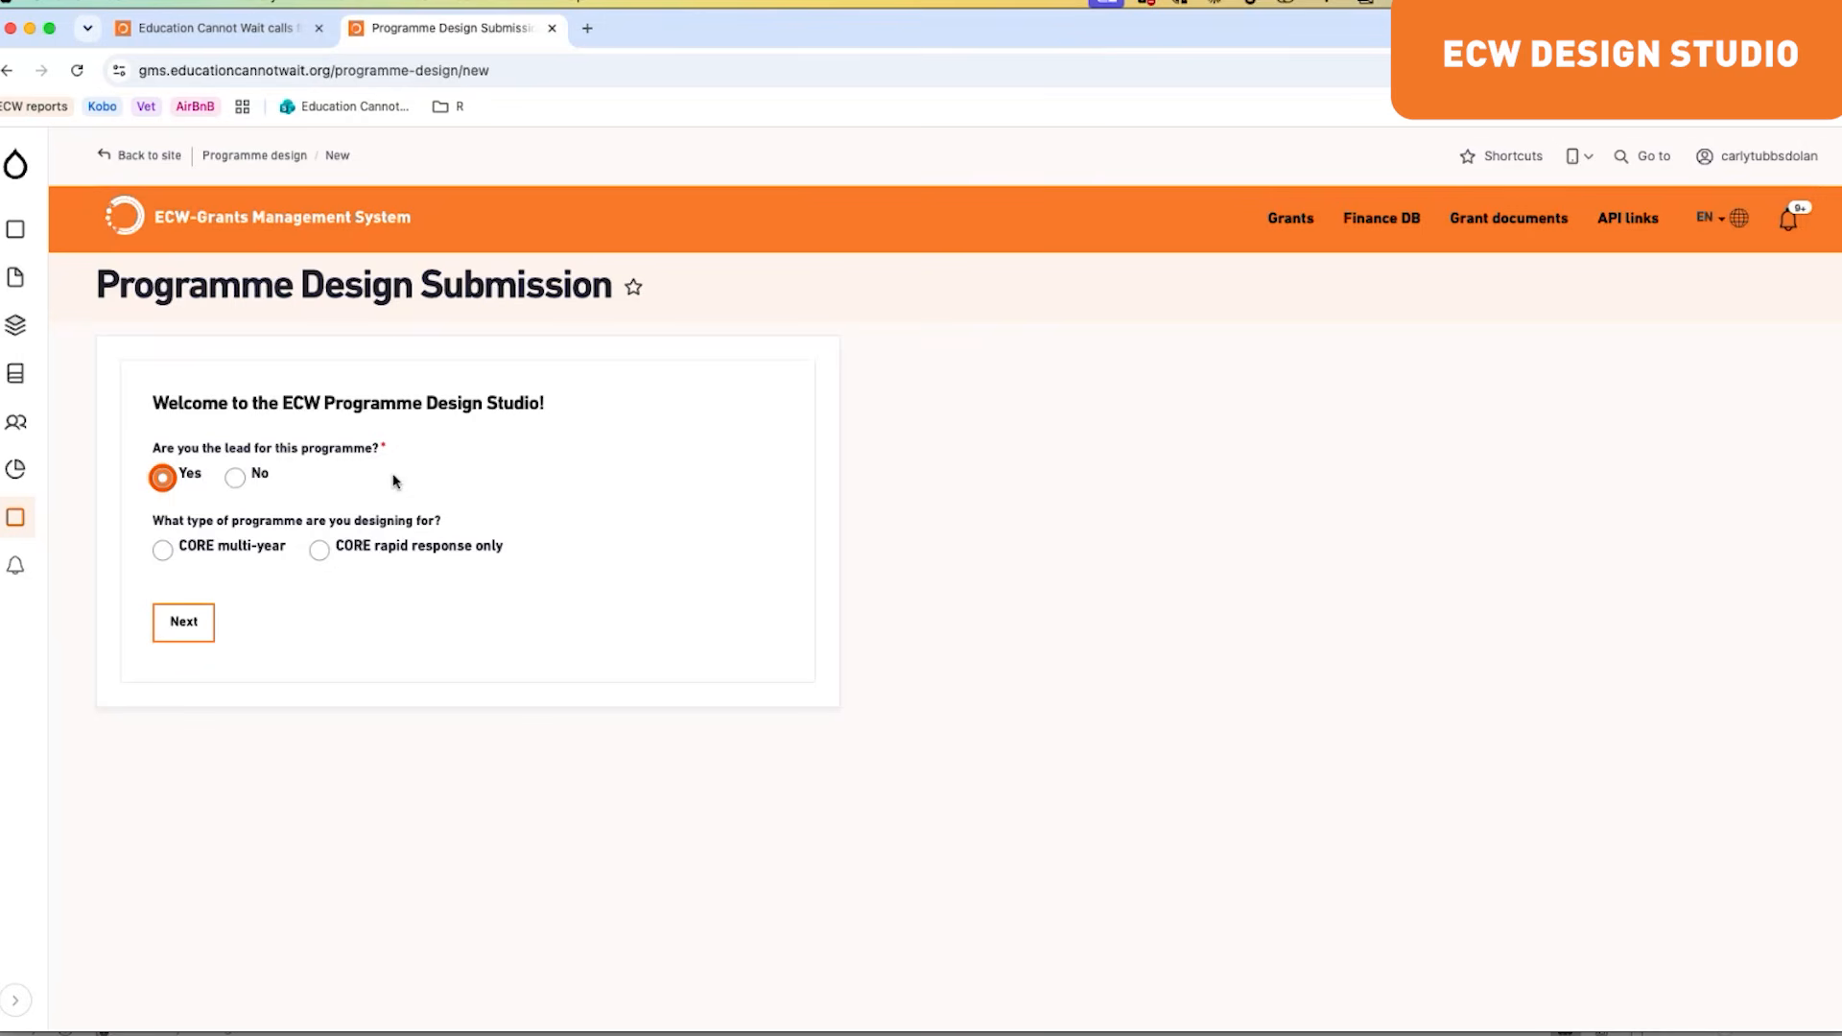
{"action": "left_click", "coordinate": [162, 551]}
{"action": "left_click", "coordinate": [171, 634]}
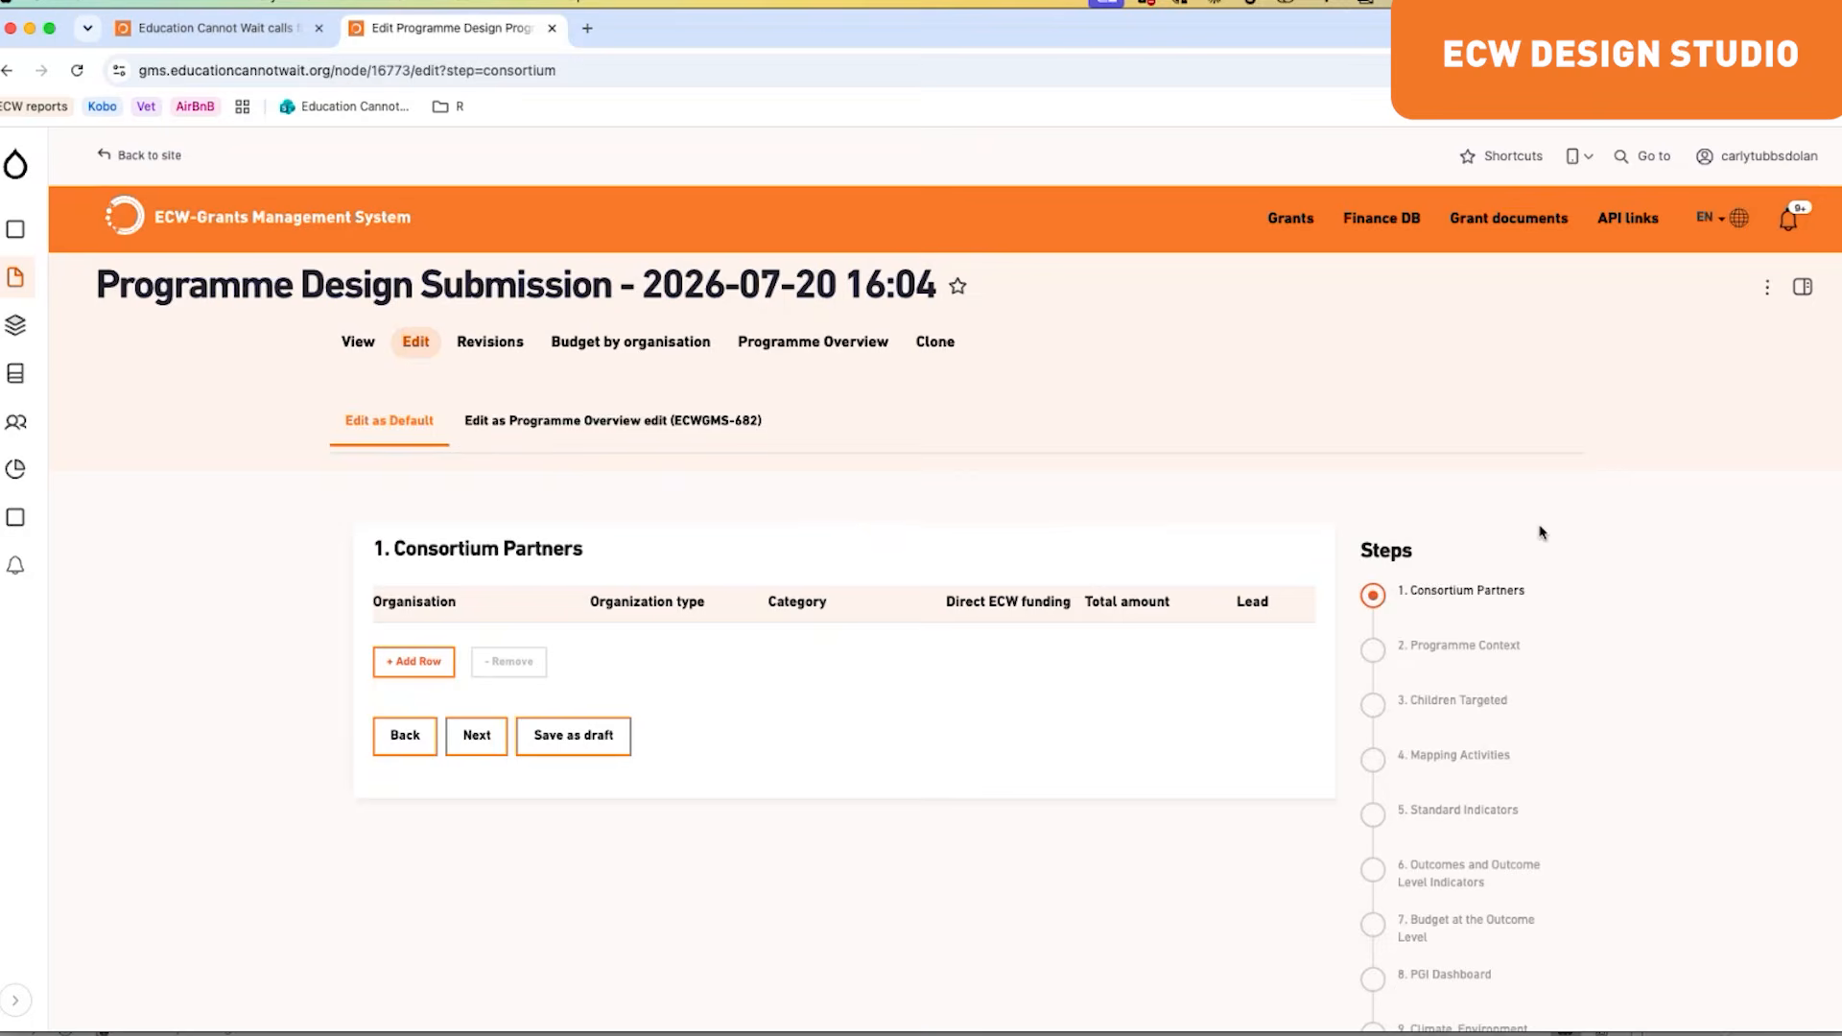
Step: Visit the Standard Indicators step of the submission and return to the Consortium Partners step
{"action": "scroll", "coordinate": [1539, 531], "scroll_direction": "down", "scroll_amount": 2}
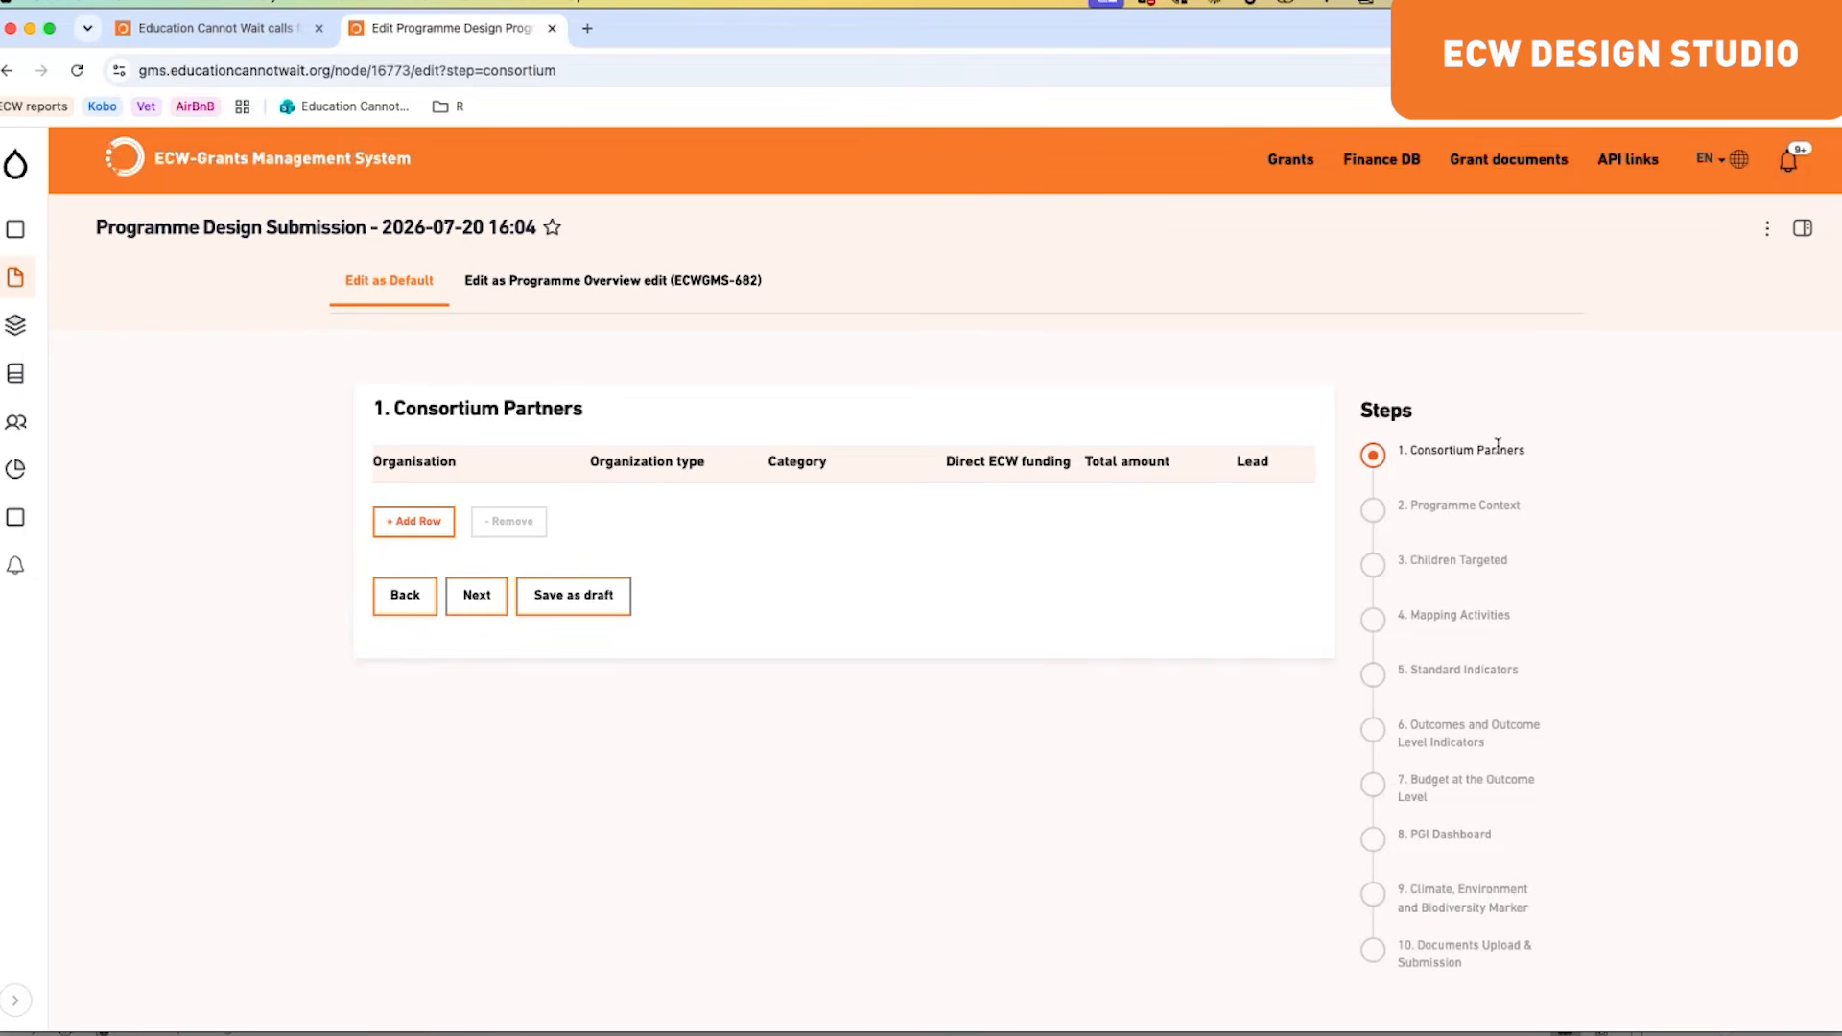
{"action": "left_click", "coordinate": [1457, 677]}
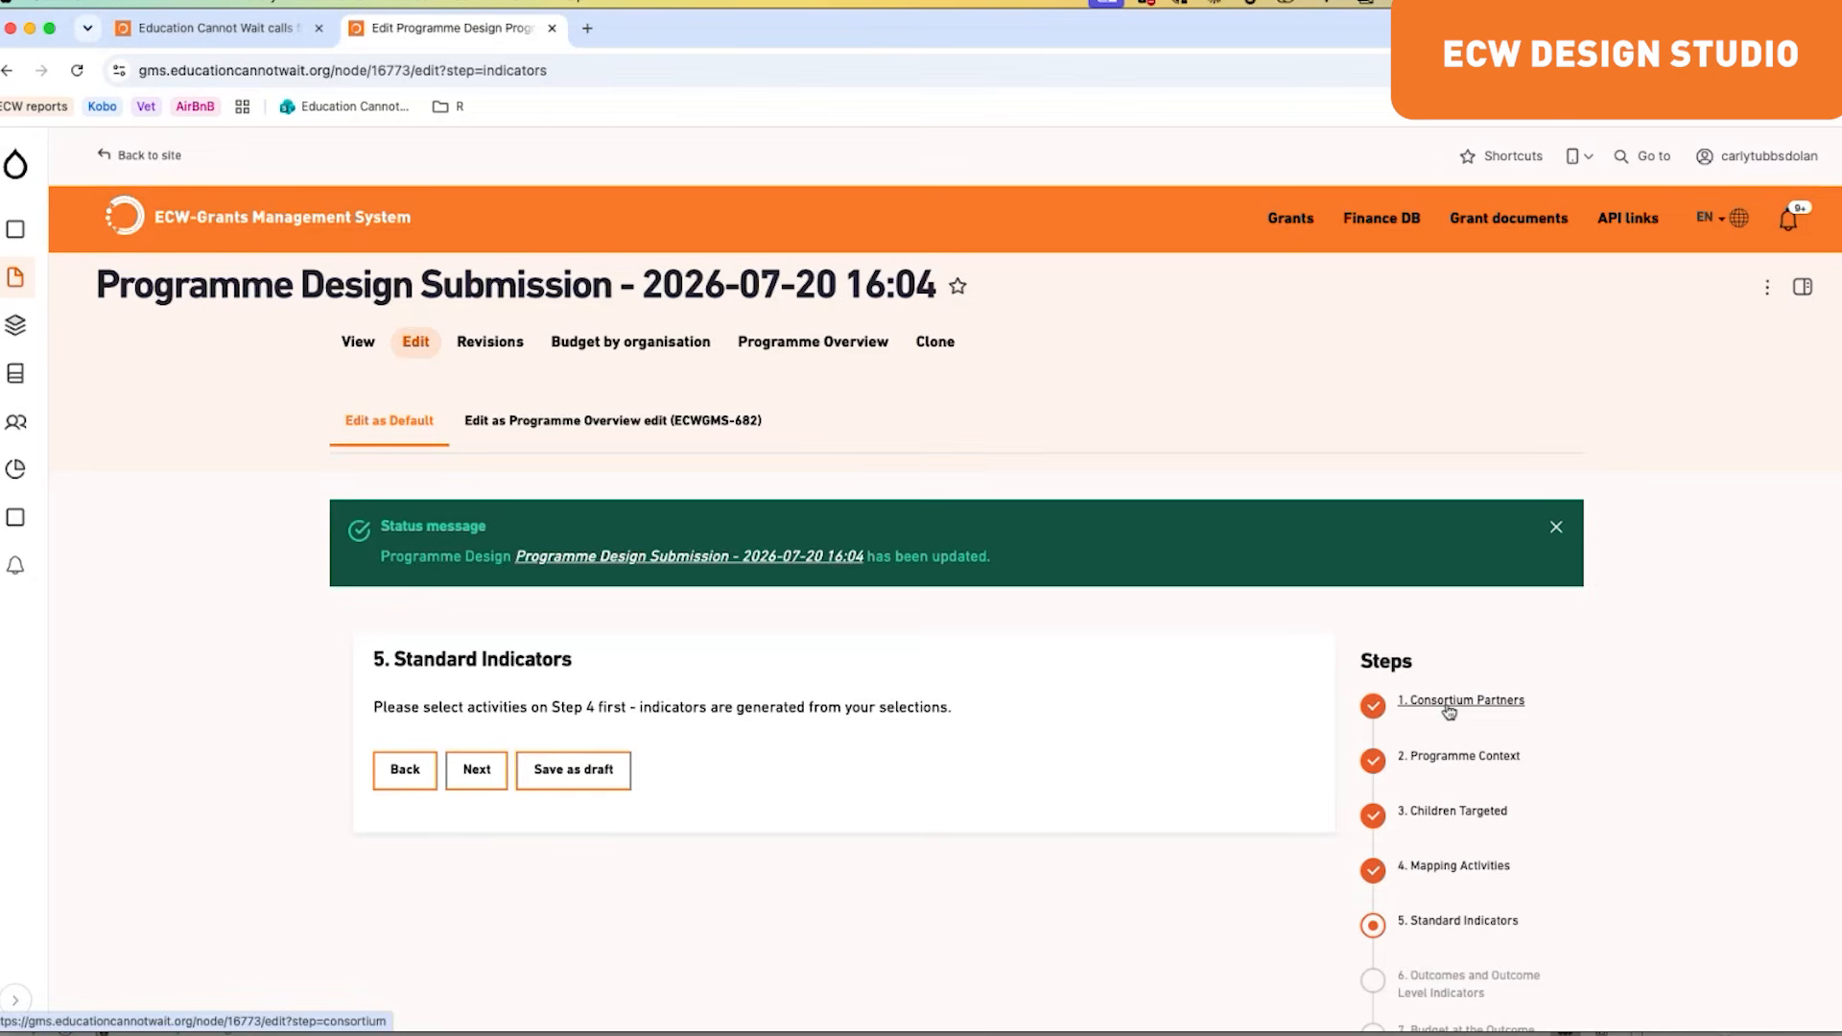
{"action": "left_click", "coordinate": [1449, 708]}
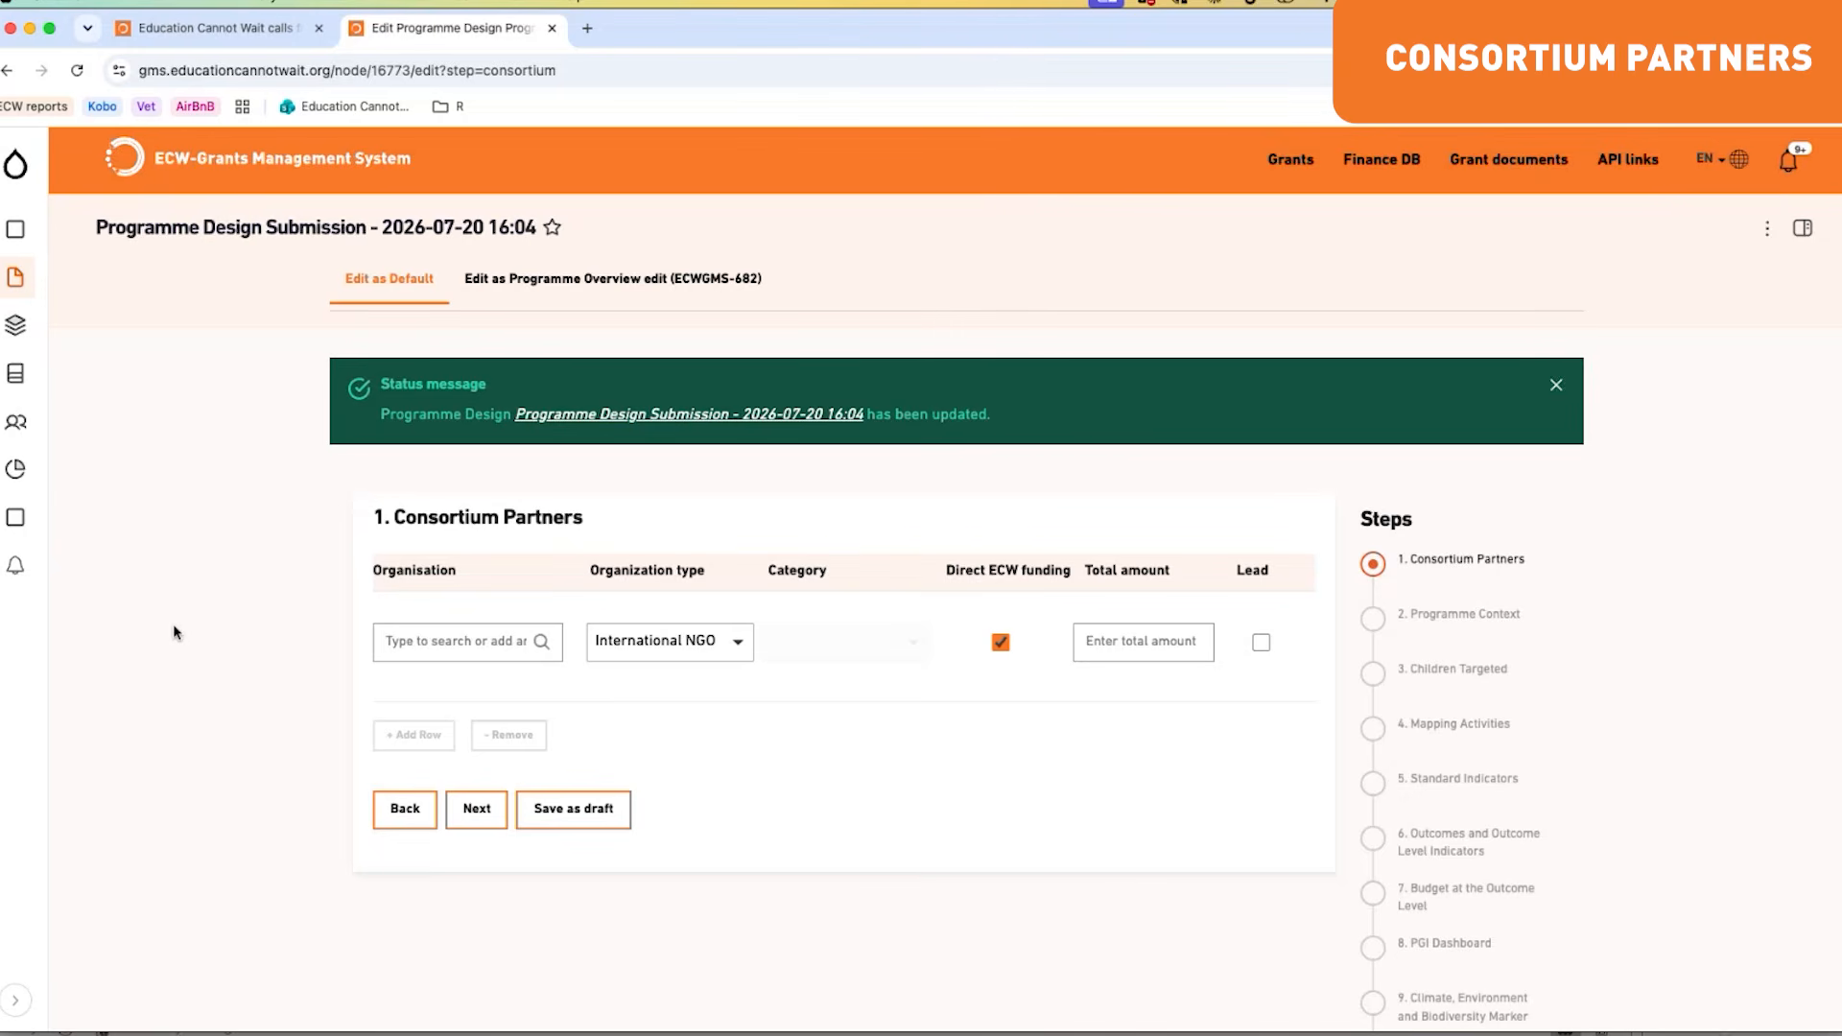
Step: Set the organisation in the first consortium partner row to Save the Children
{"action": "left_click", "coordinate": [394, 651]}
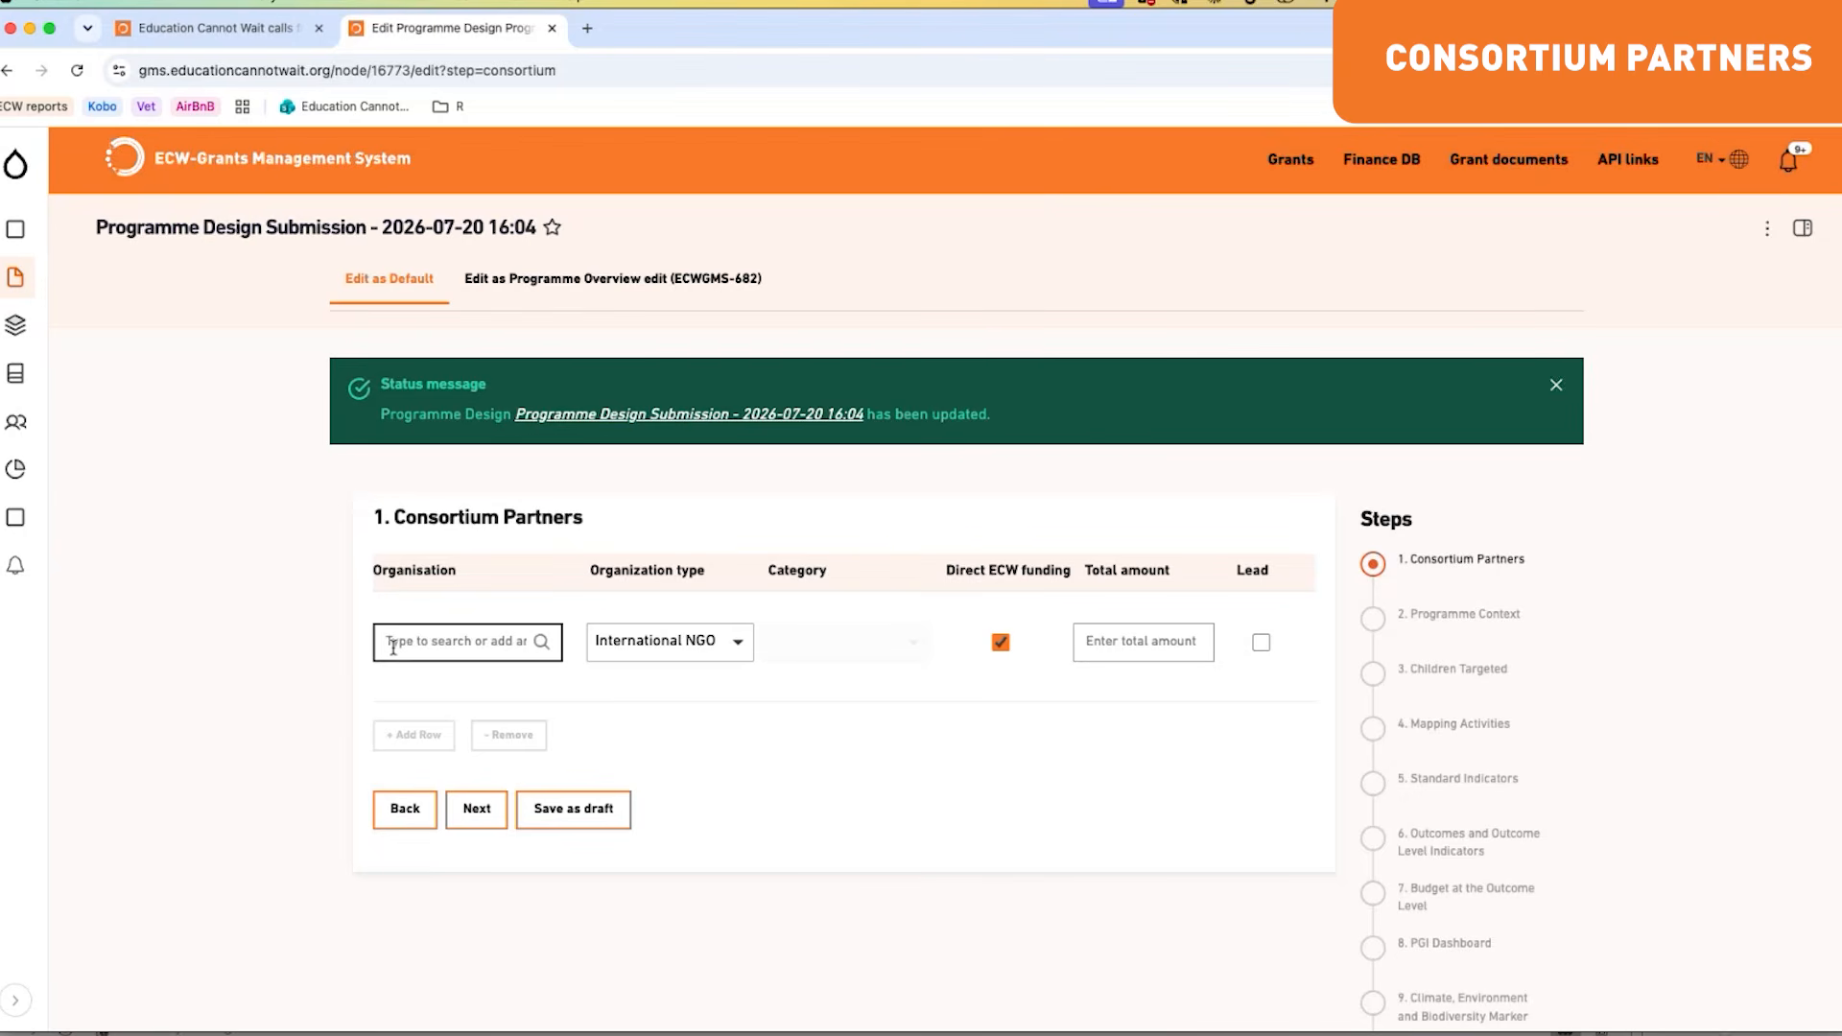
{"action": "left_click", "coordinate": [398, 643]}
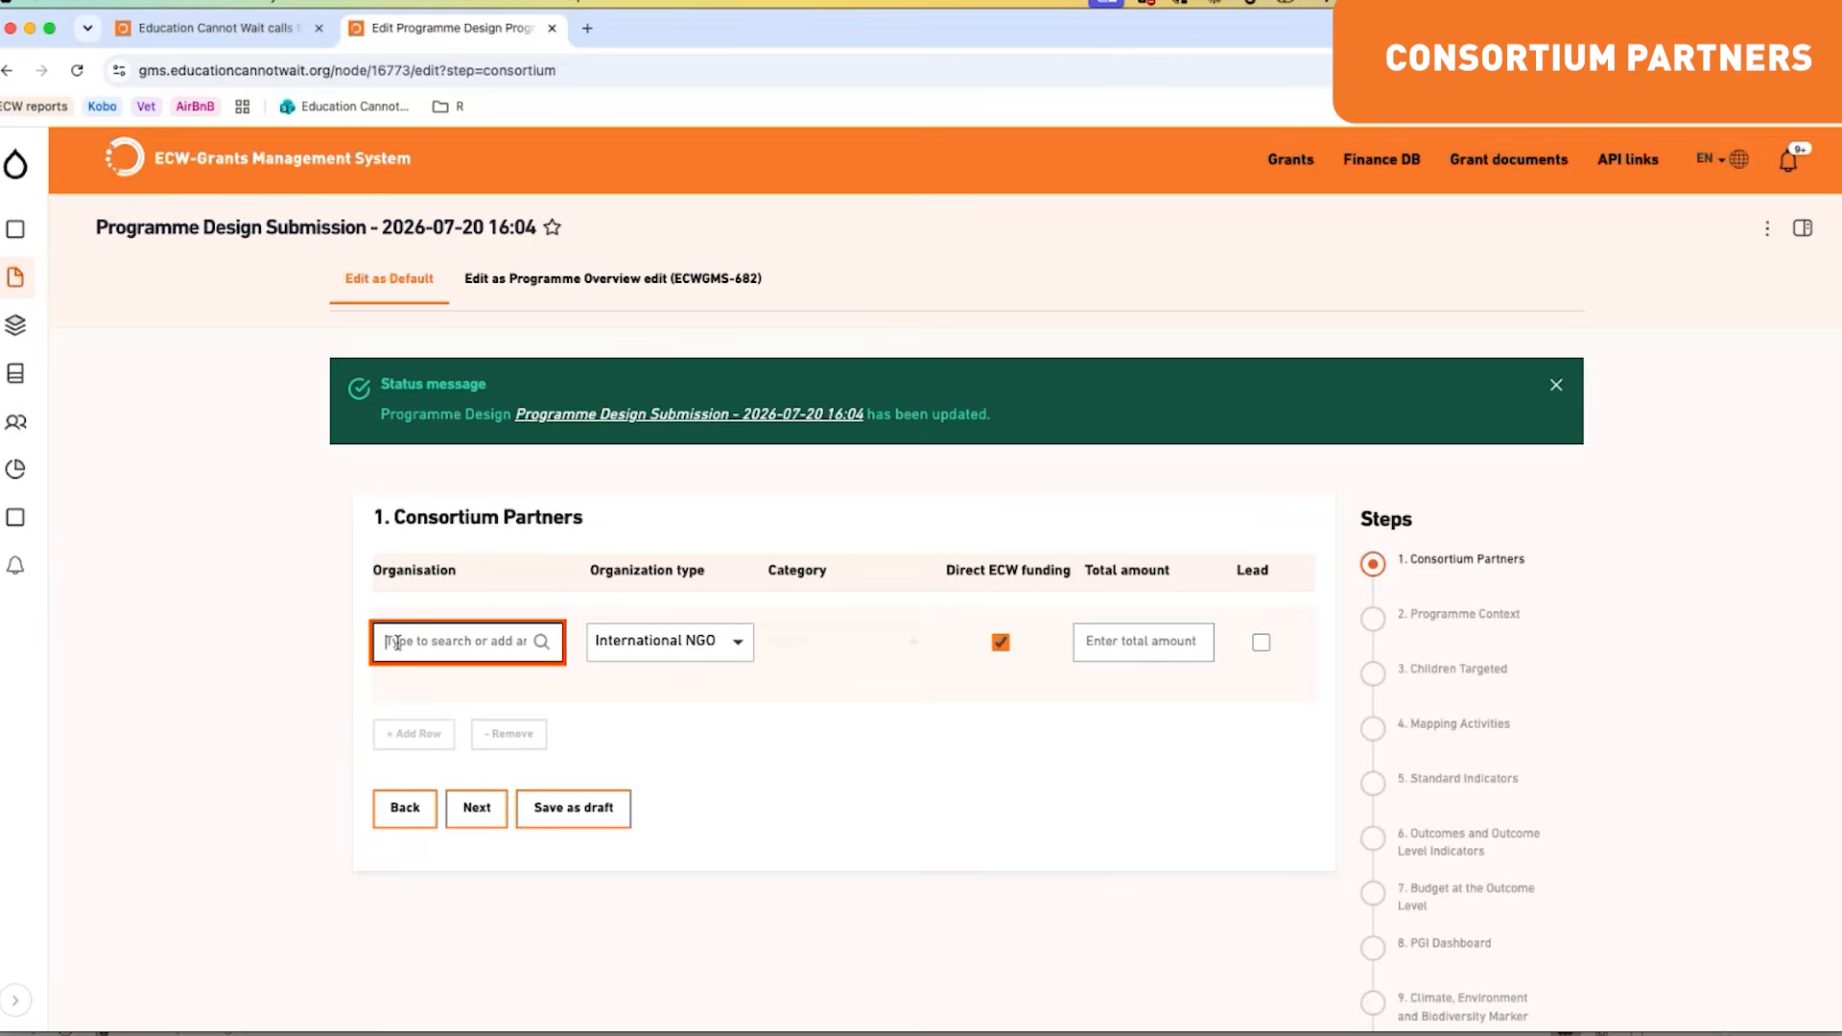
{"action": "type", "text": "Save"}
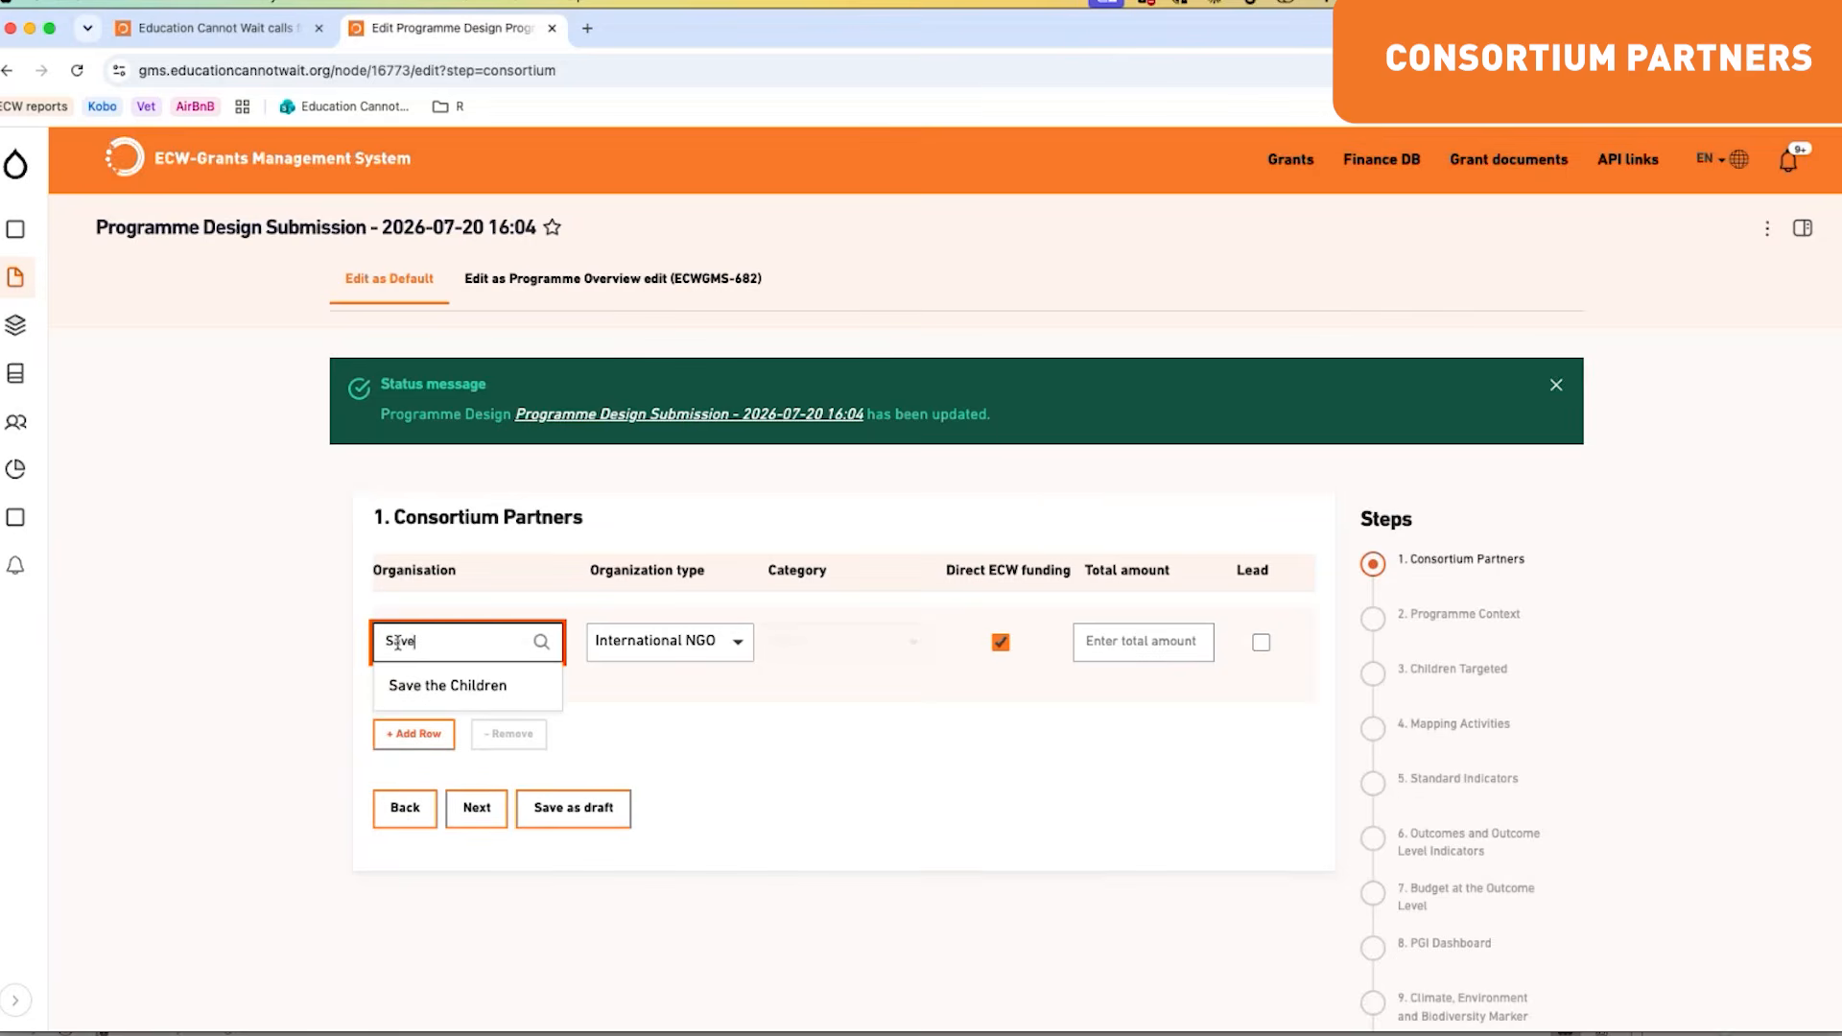
{"action": "left_click", "coordinate": [431, 685]}
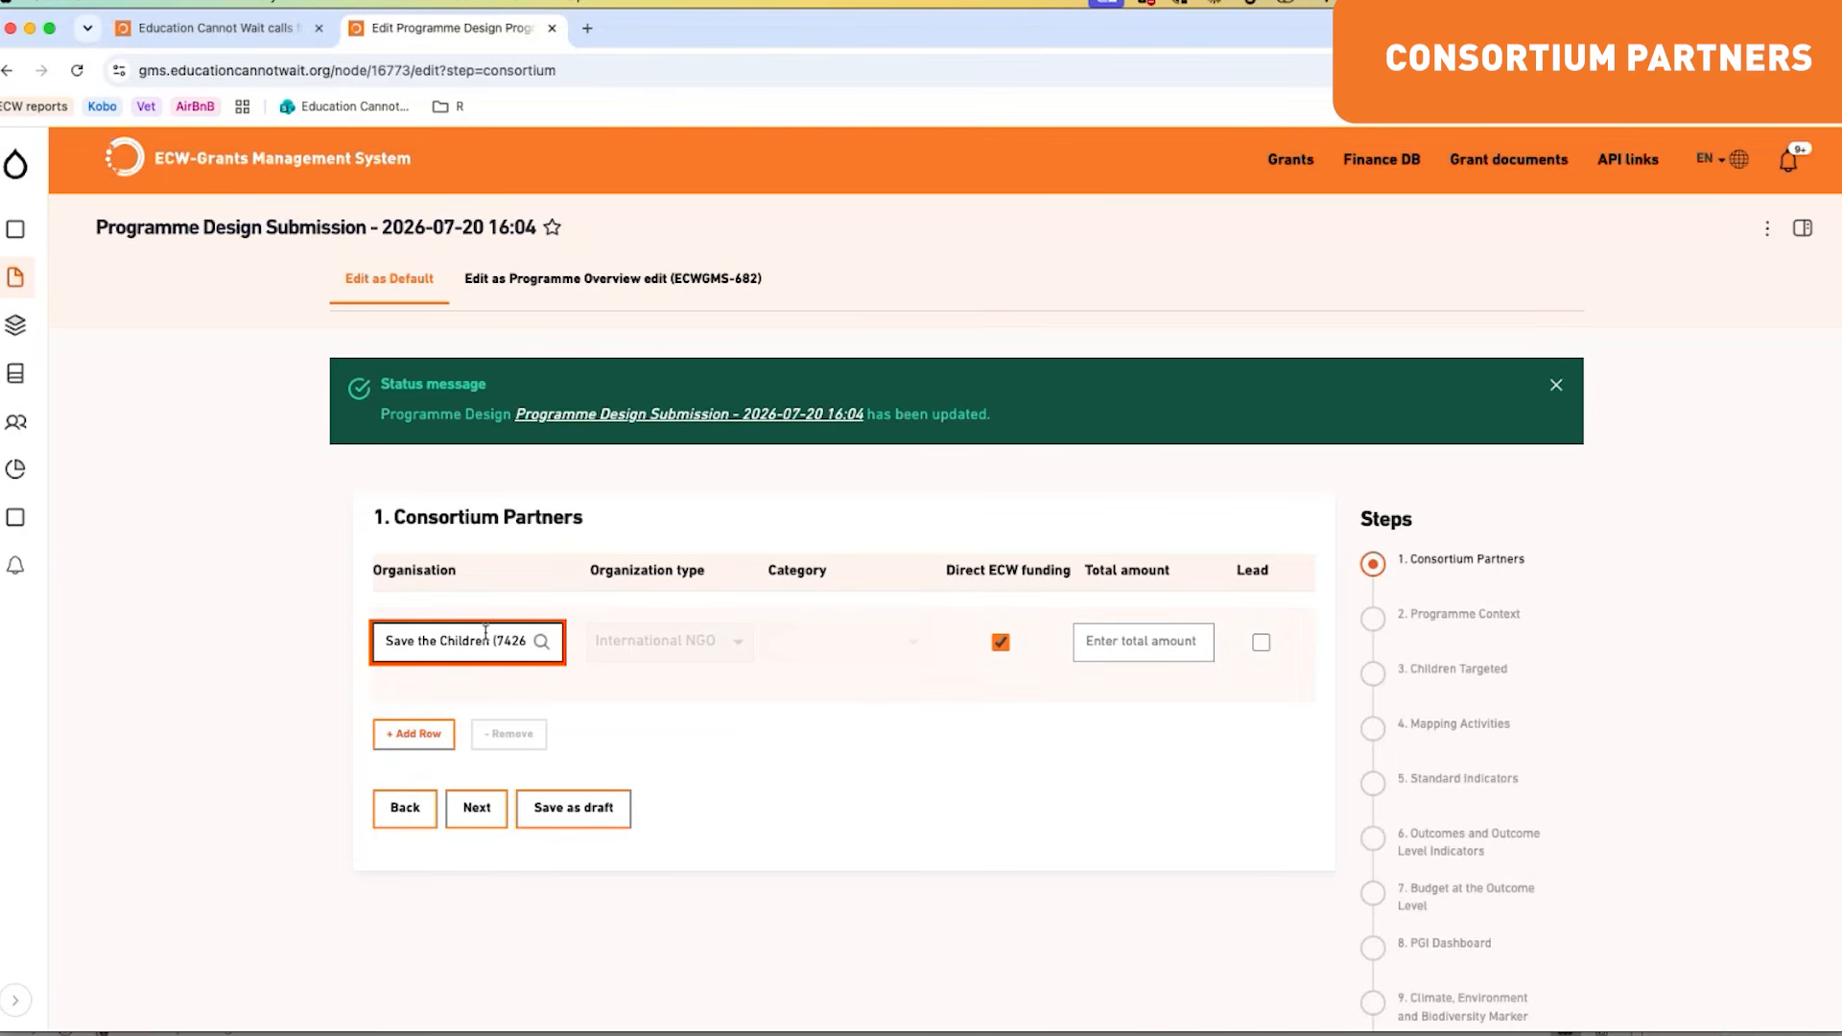
Step: Add a second consortium partner named XYZ with the organization type Local Organization
{"action": "left_click", "coordinate": [414, 735]}
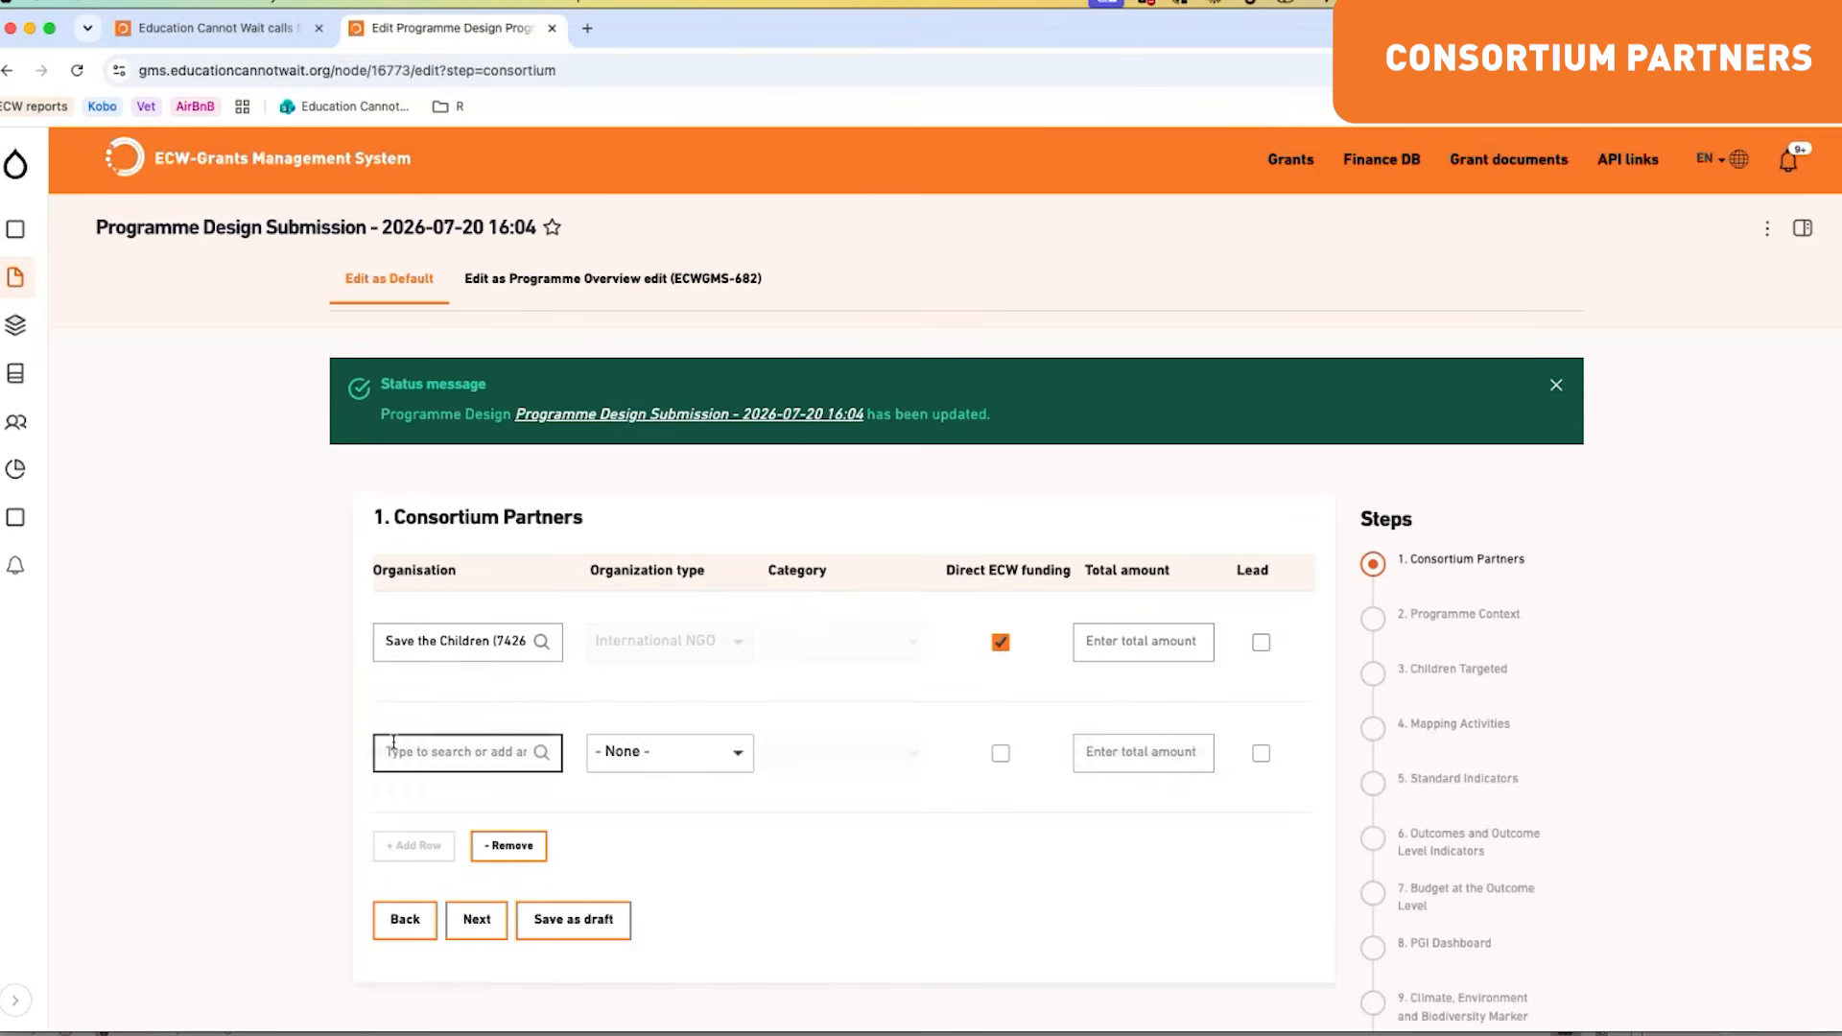
{"action": "left_click", "coordinate": [396, 752]}
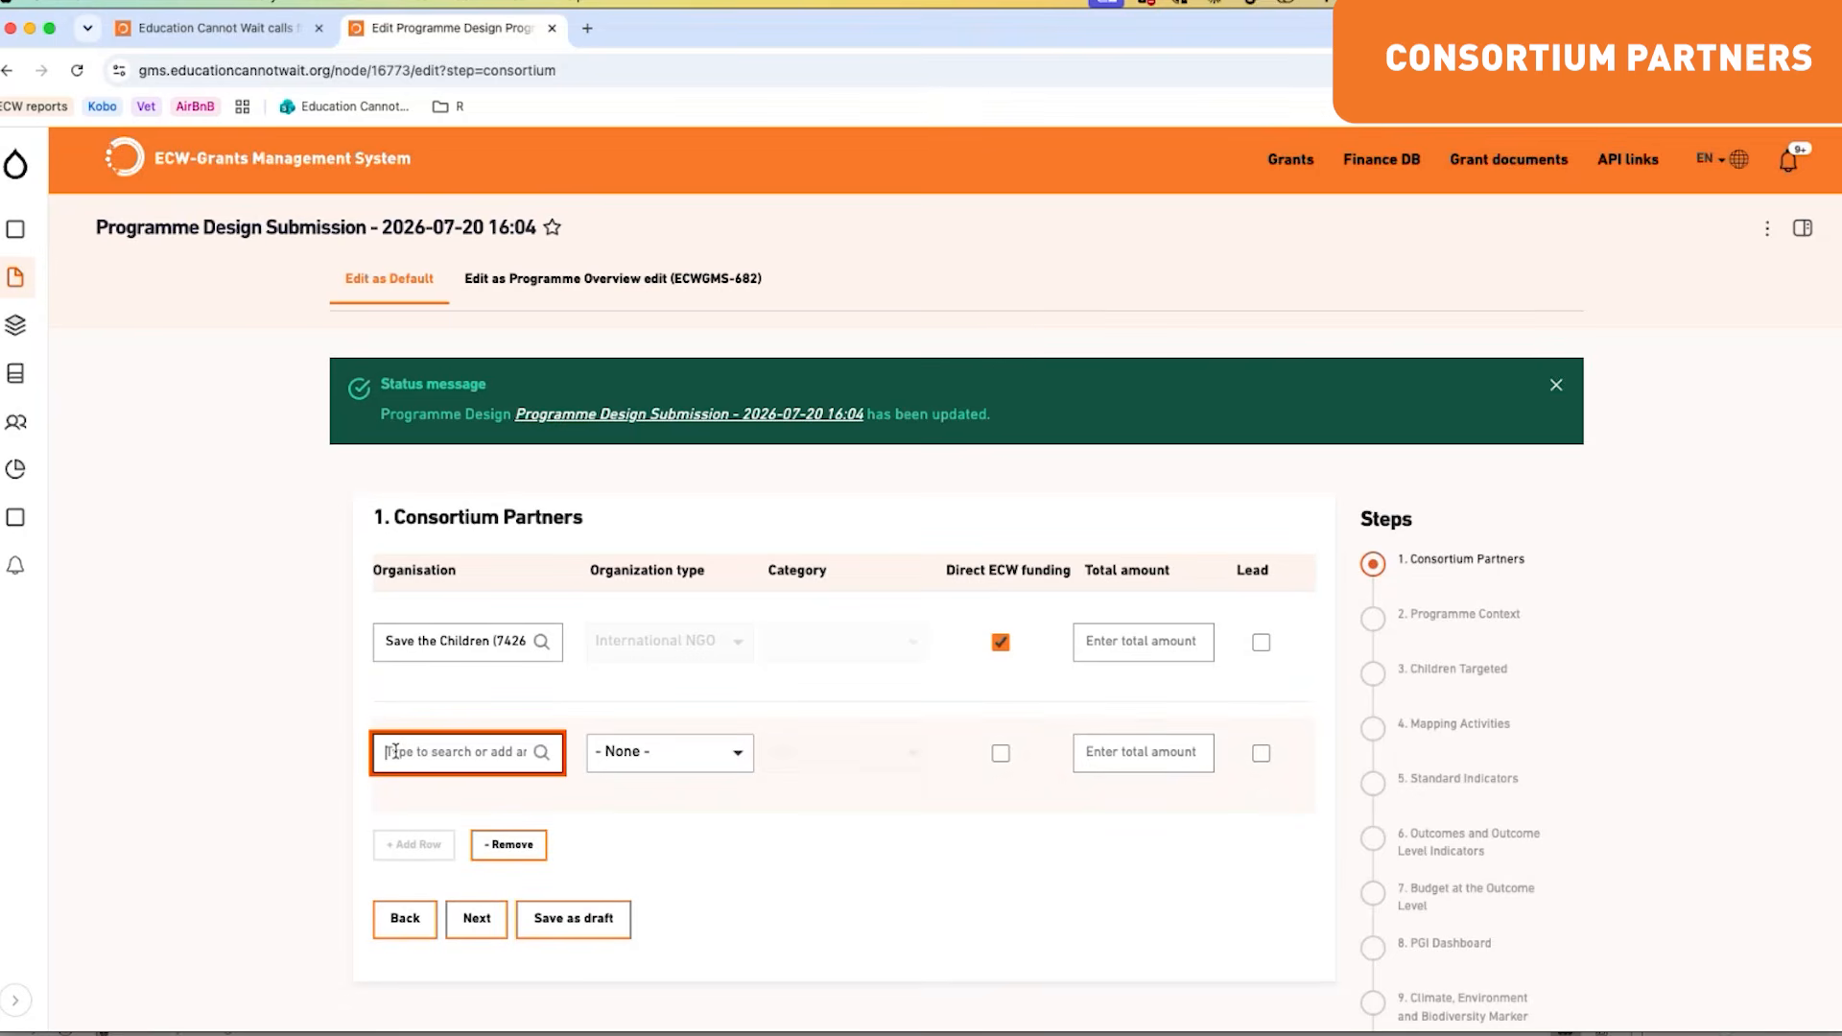
{"action": "type", "text": "XYZ"}
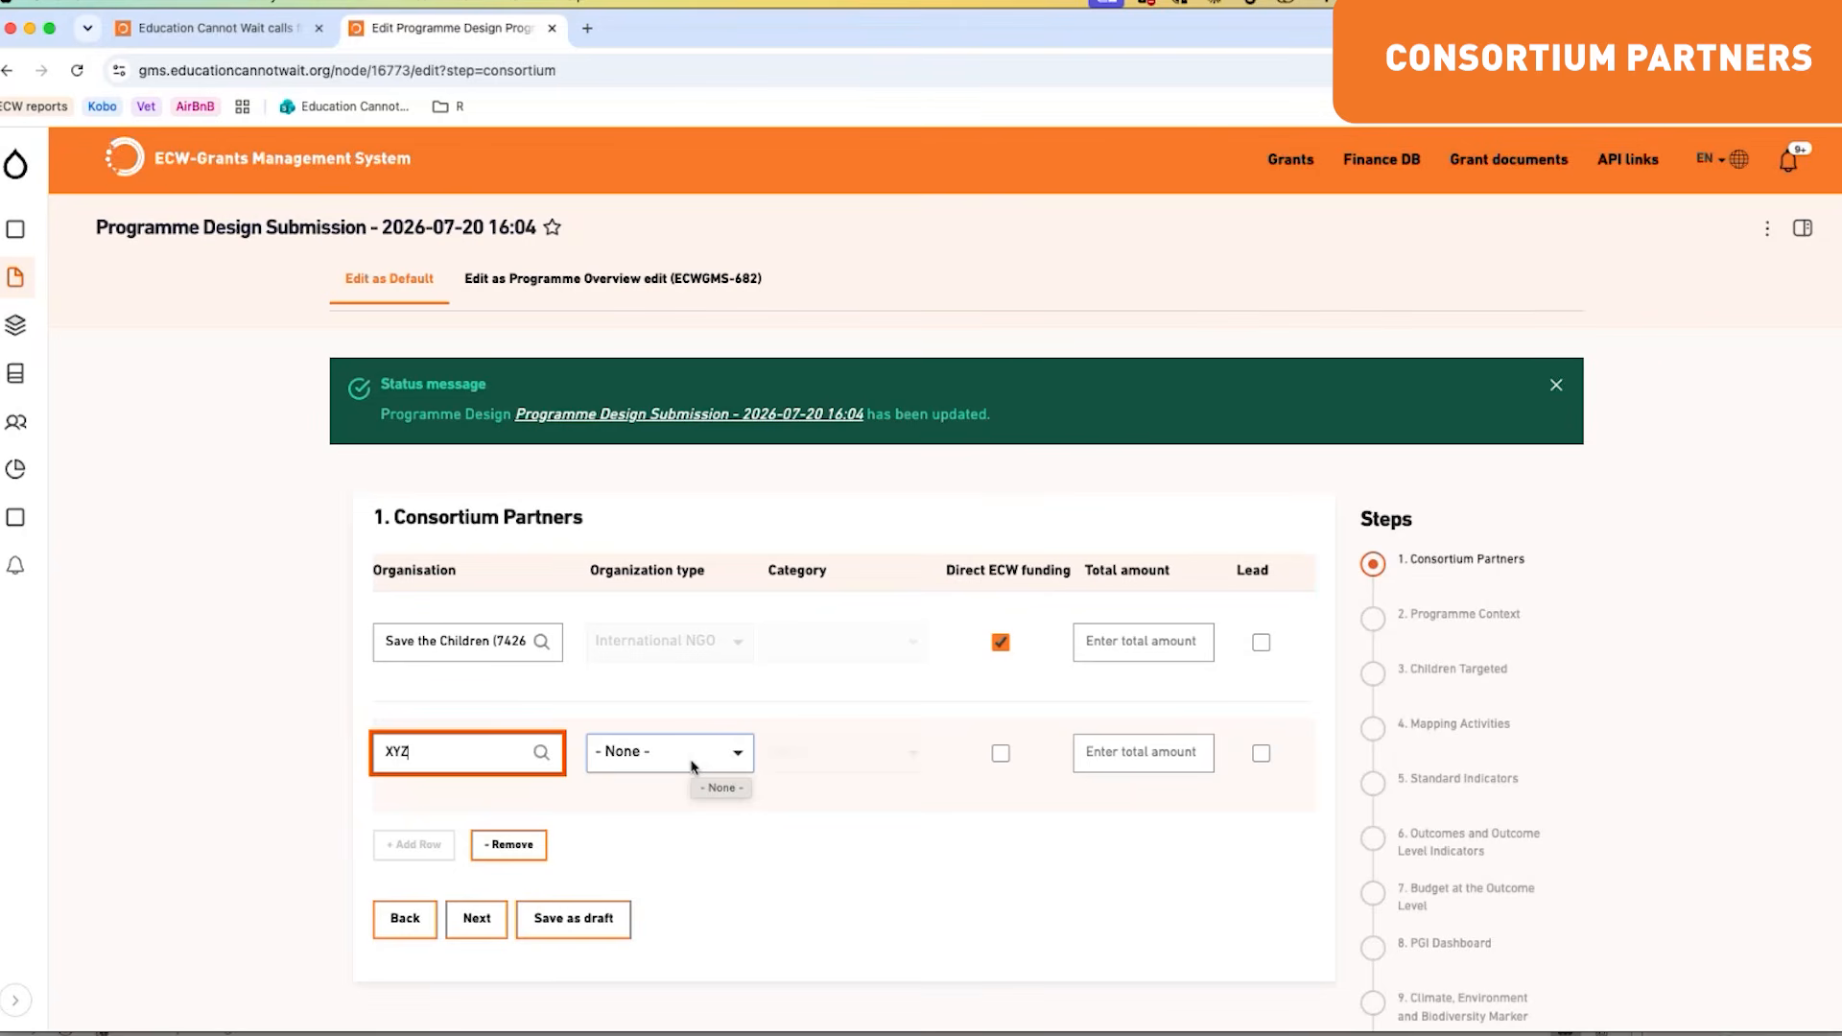
{"action": "left_click", "coordinate": [732, 757]}
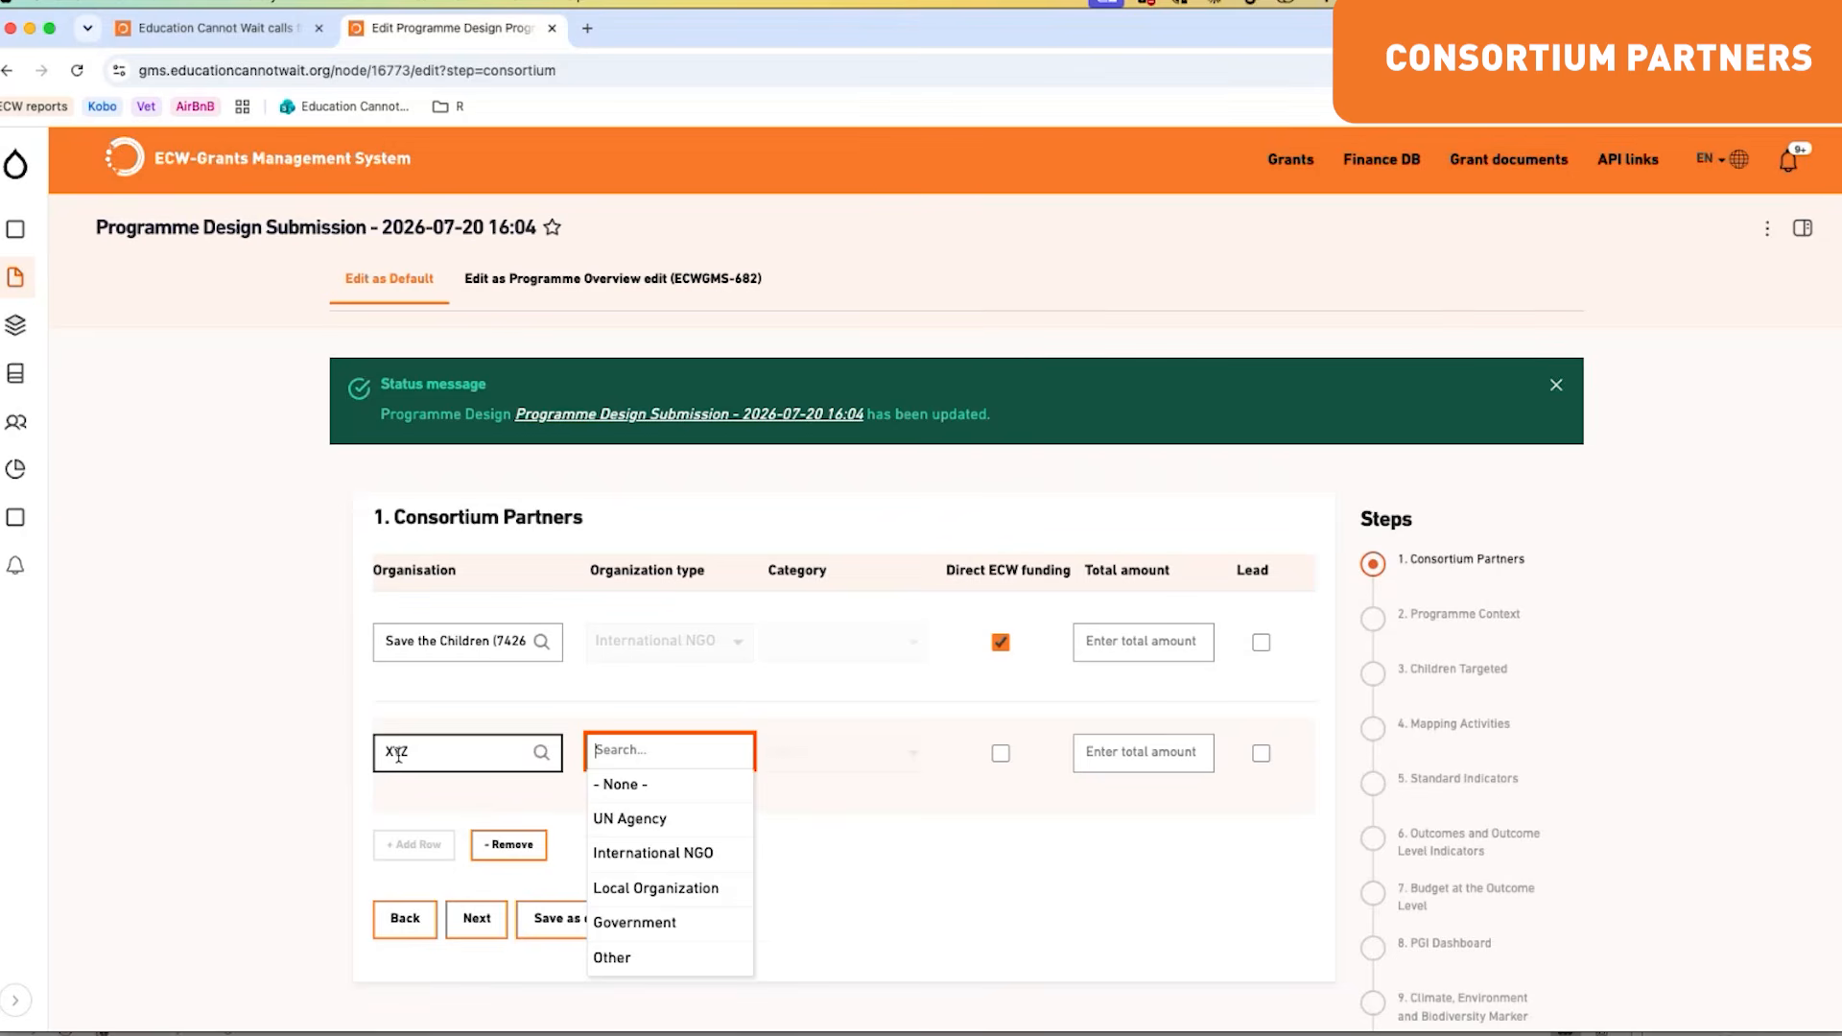
{"action": "left_click", "coordinate": [659, 887]}
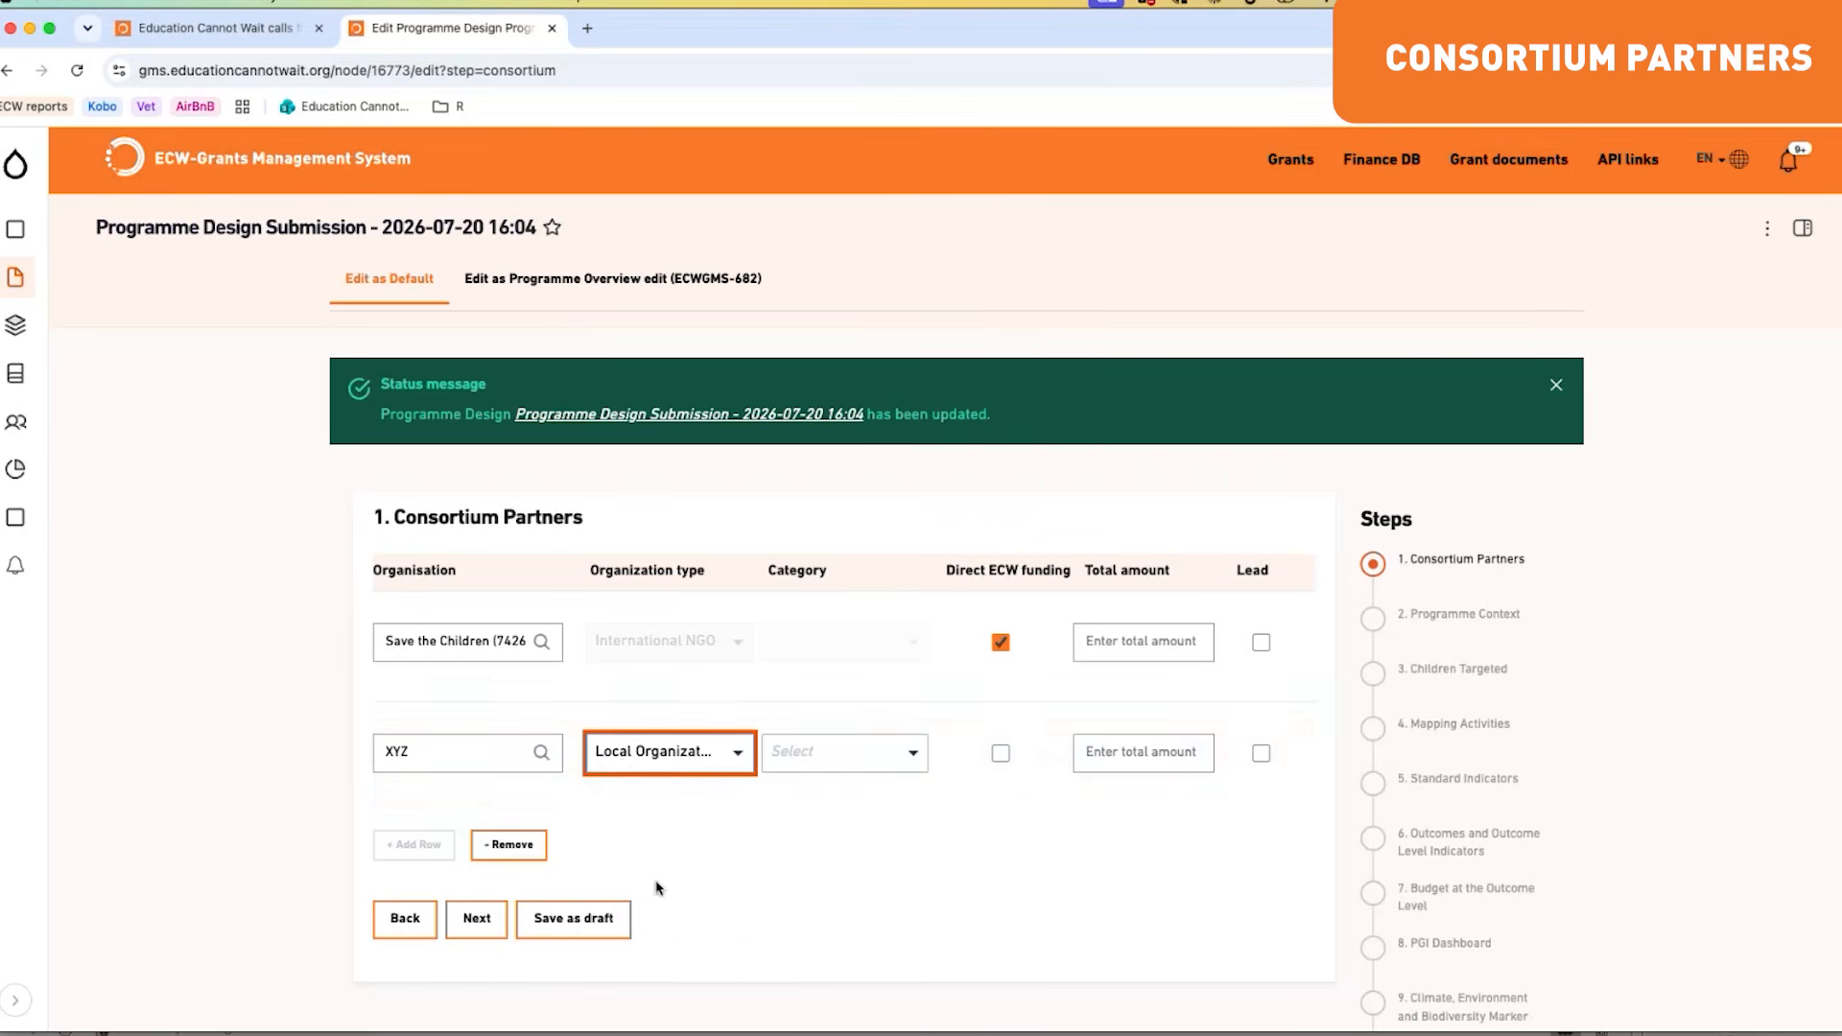
Step: Set the category of partner XYZ to OPD: Organization of Persons with Disabilities
{"action": "left_click", "coordinate": [915, 759]}
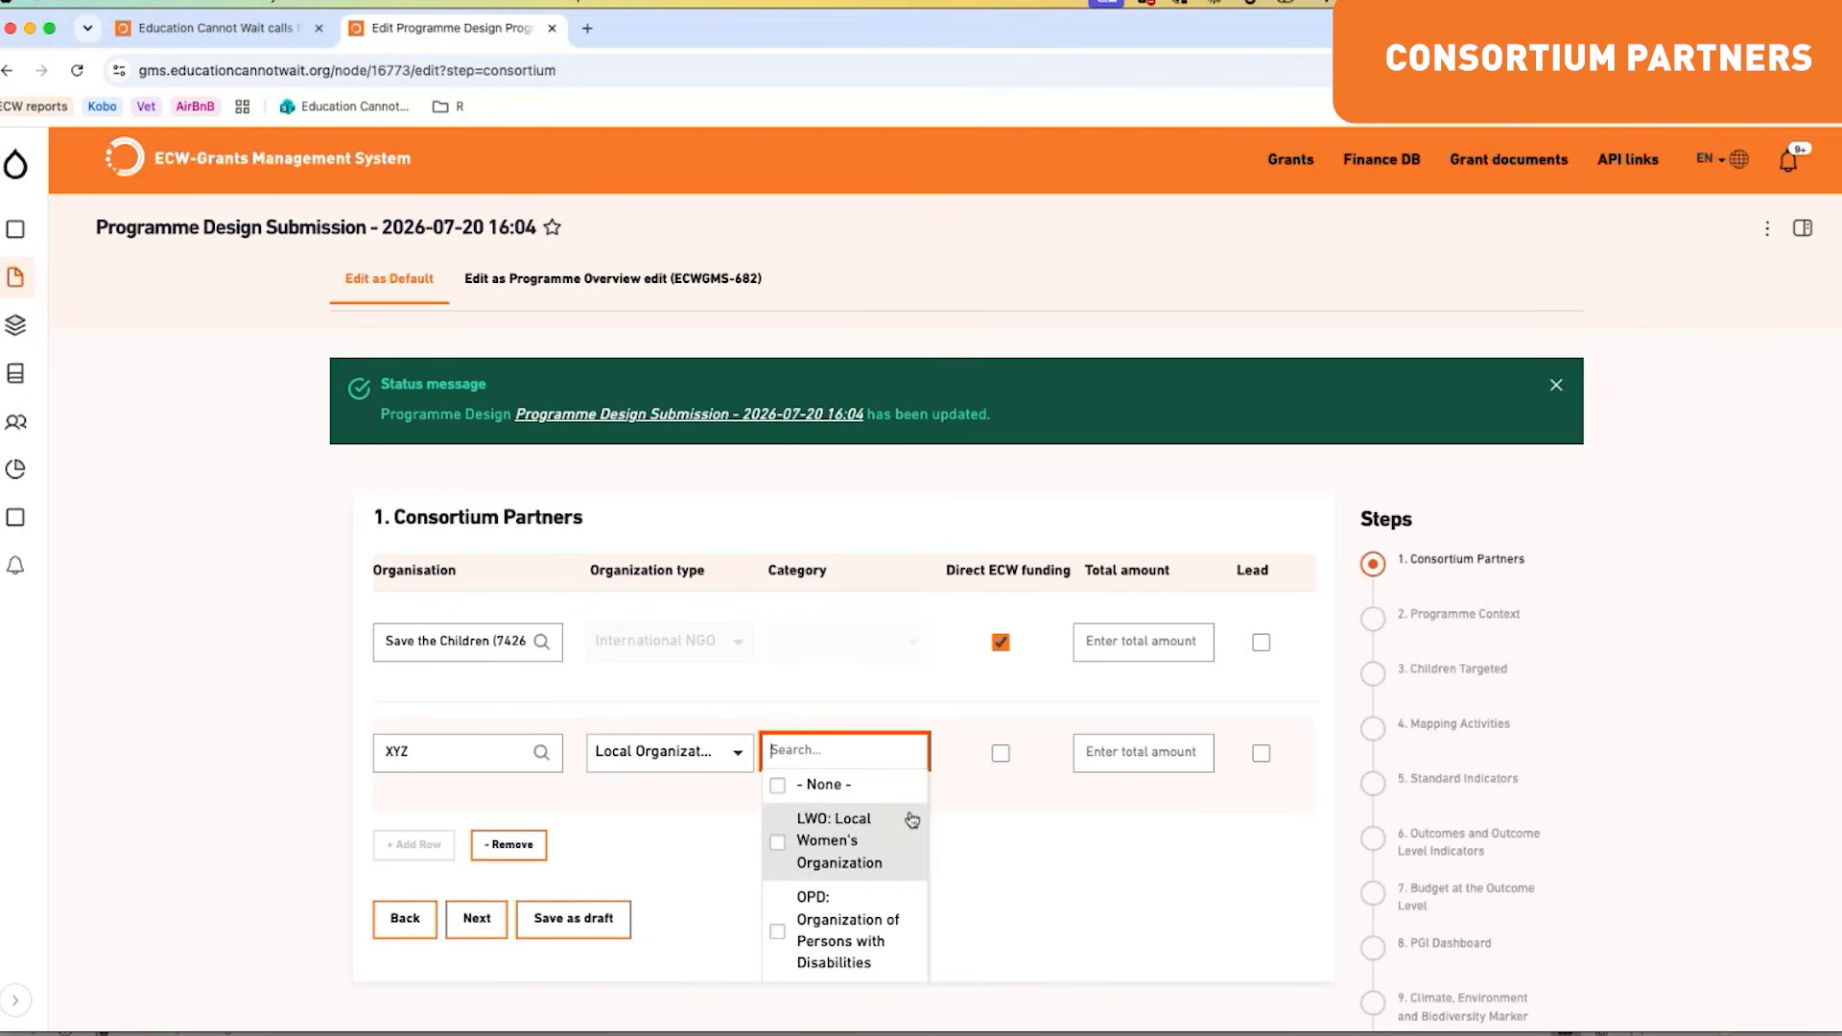
{"action": "scroll", "coordinate": [912, 821], "scroll_direction": "down", "scroll_amount": 2}
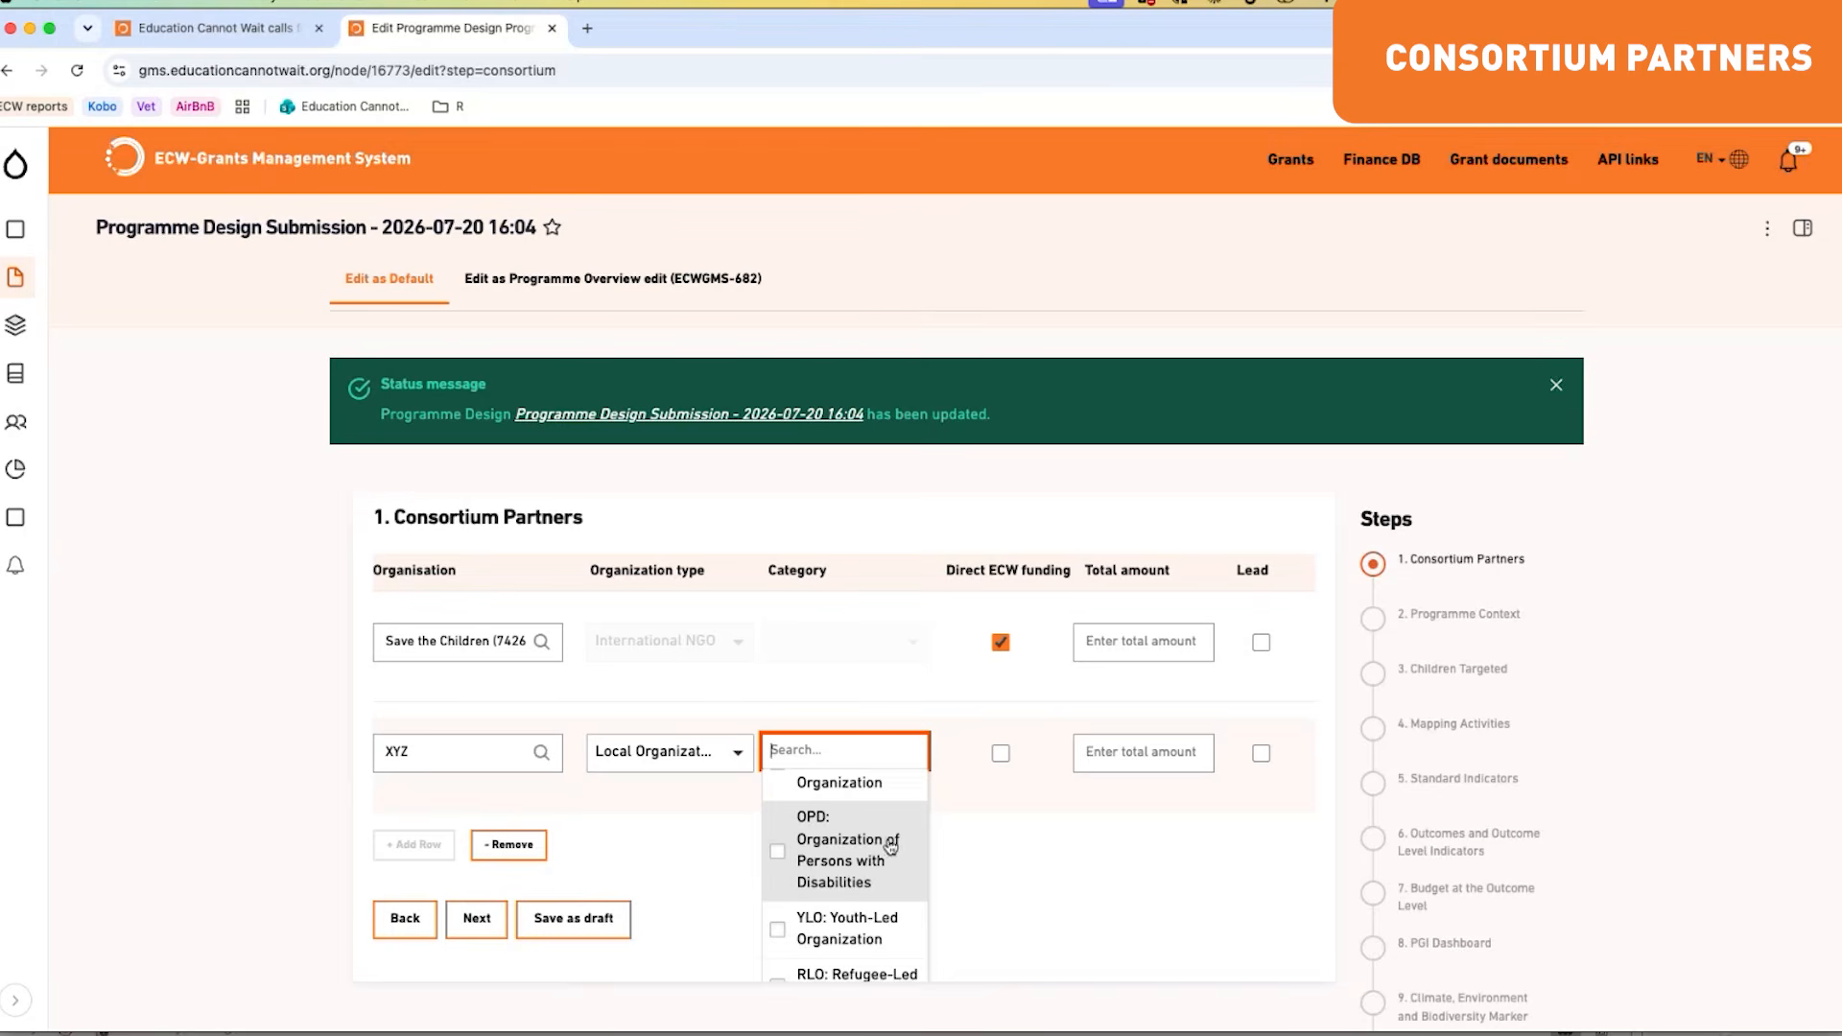
{"action": "scroll", "coordinate": [883, 852], "scroll_direction": "up", "scroll_amount": 2}
{"action": "scroll", "coordinate": [883, 852], "scroll_direction": "down", "scroll_amount": 2}
{"action": "scroll", "coordinate": [884, 852], "scroll_direction": "down", "scroll_amount": 1}
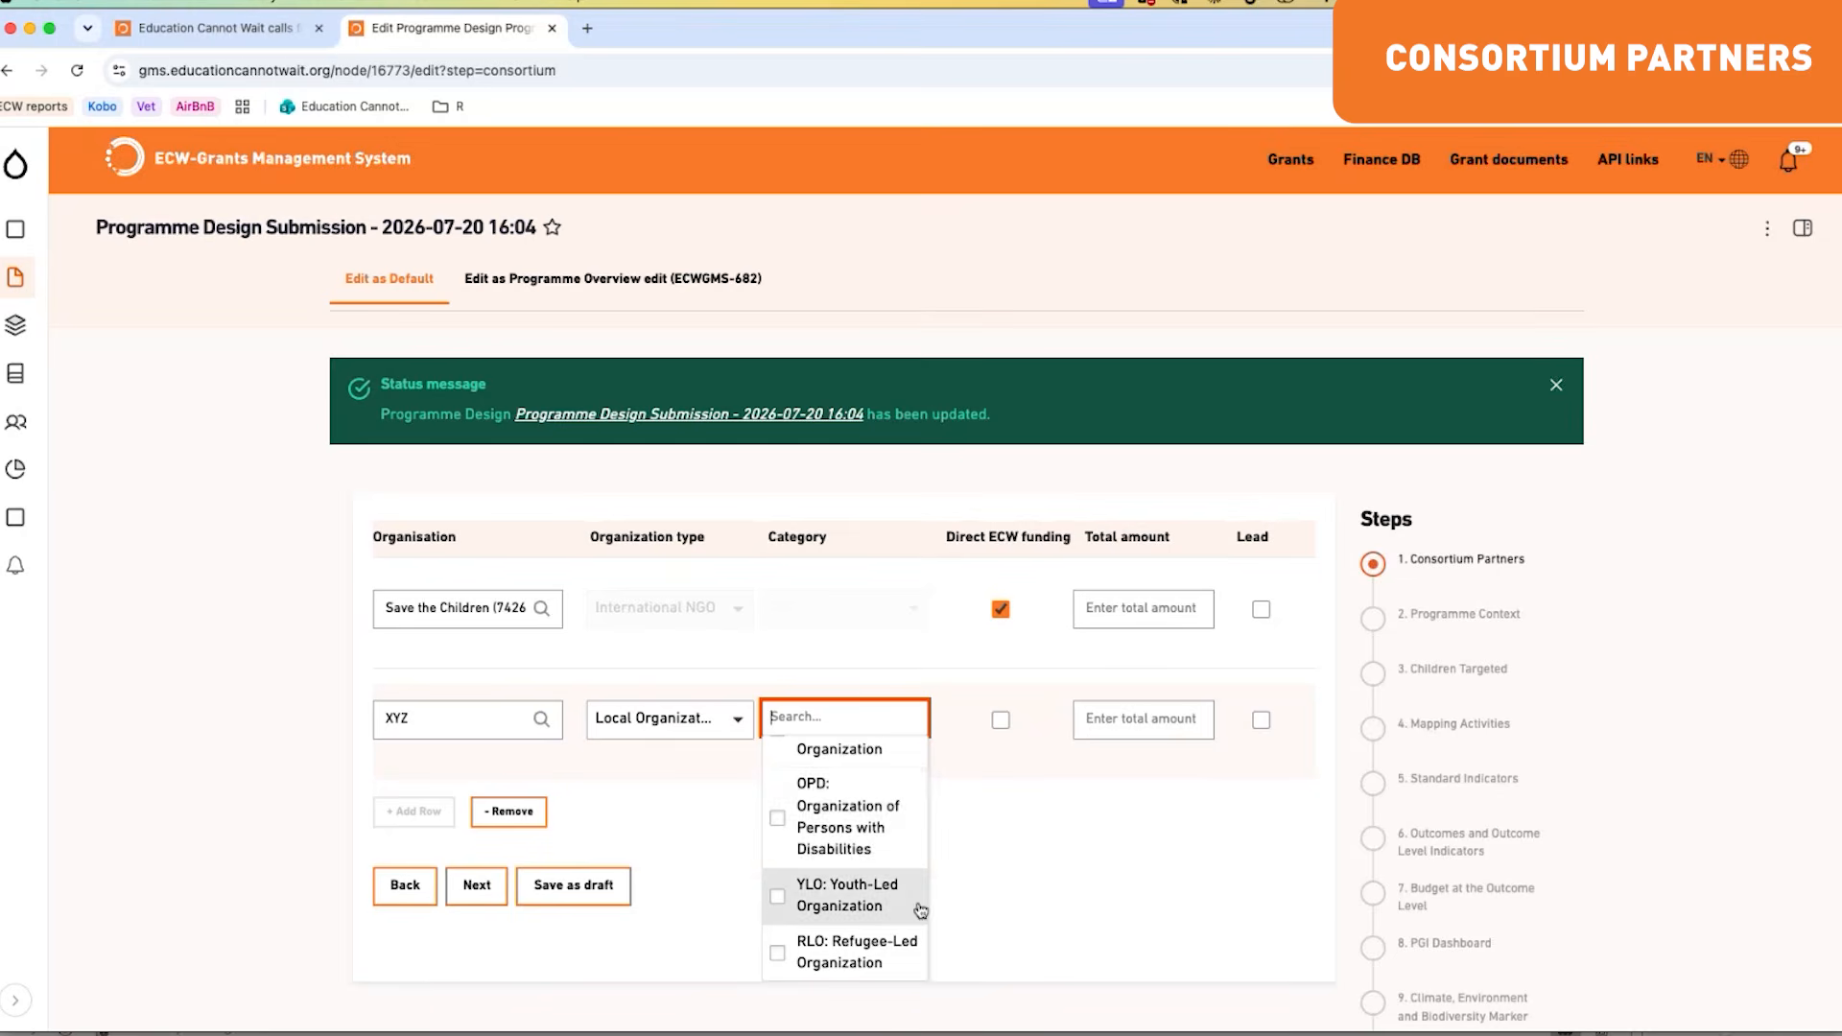
{"action": "left_click", "coordinate": [827, 838]}
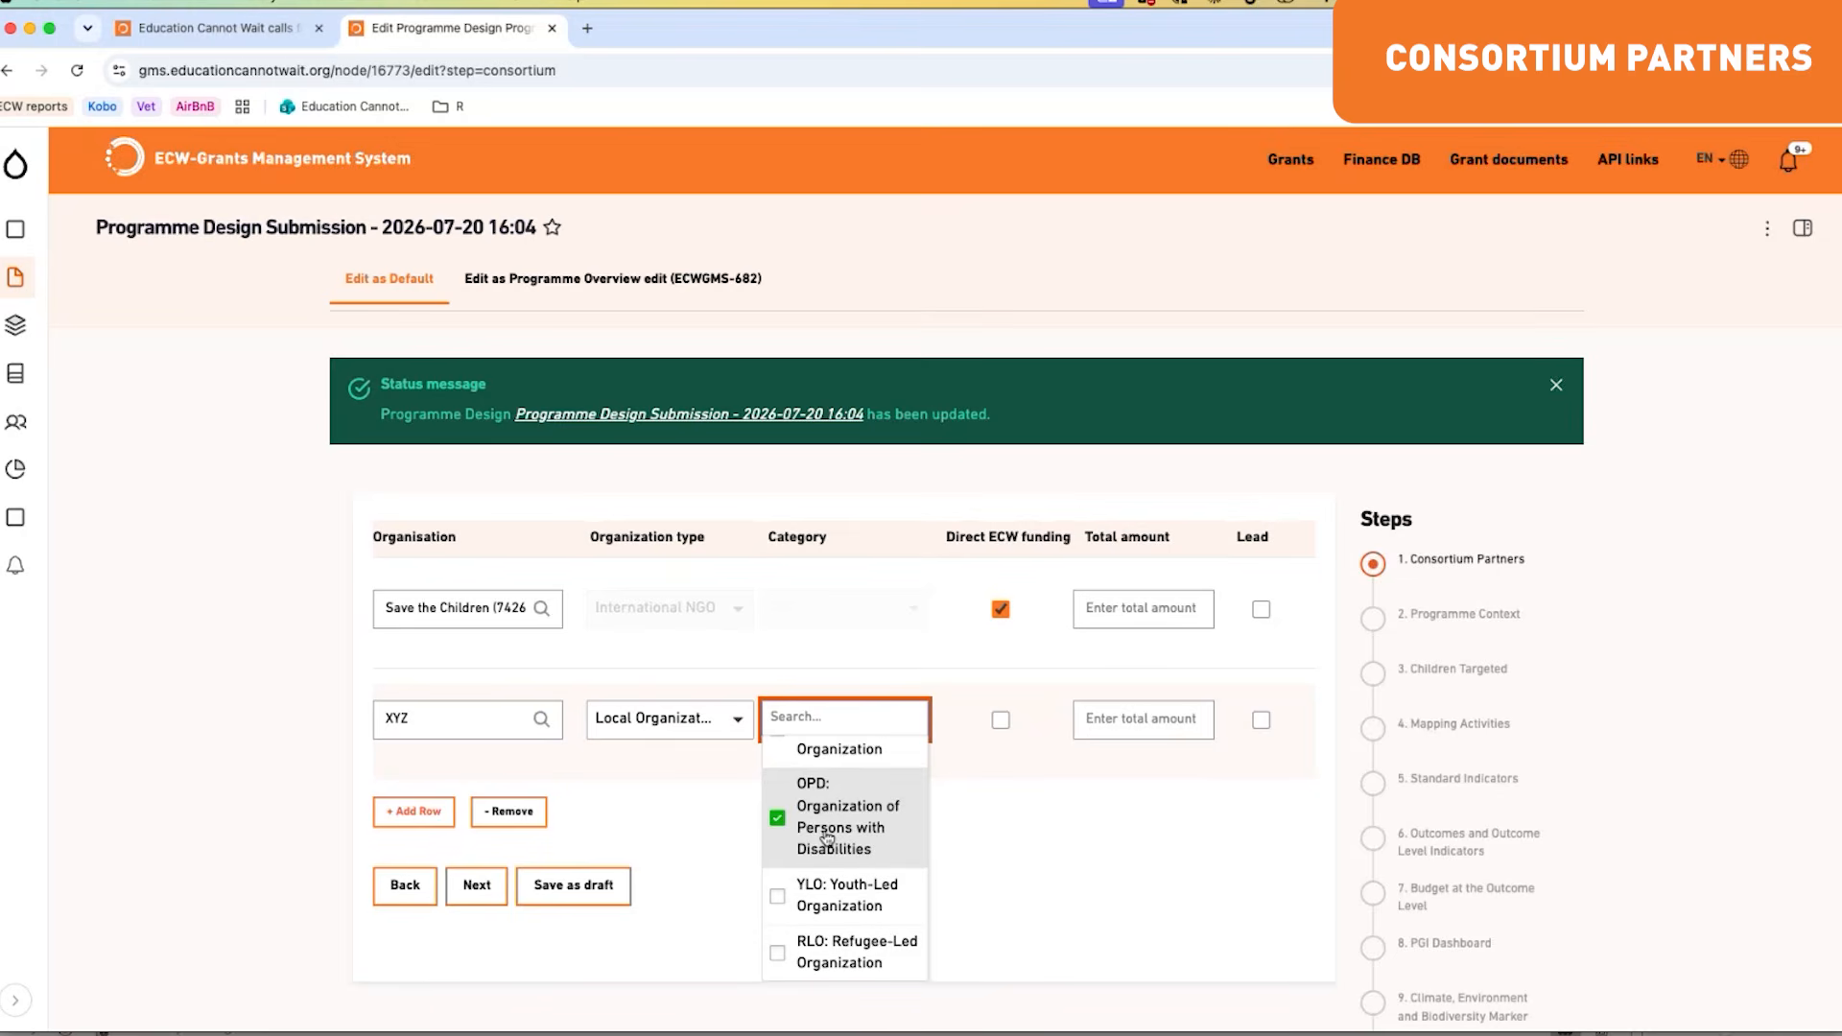
{"action": "left_click", "coordinate": [988, 835]}
Step: Add a third consortium partner row and choose the existing organisation BRAC for it
{"action": "left_click", "coordinate": [416, 846]}
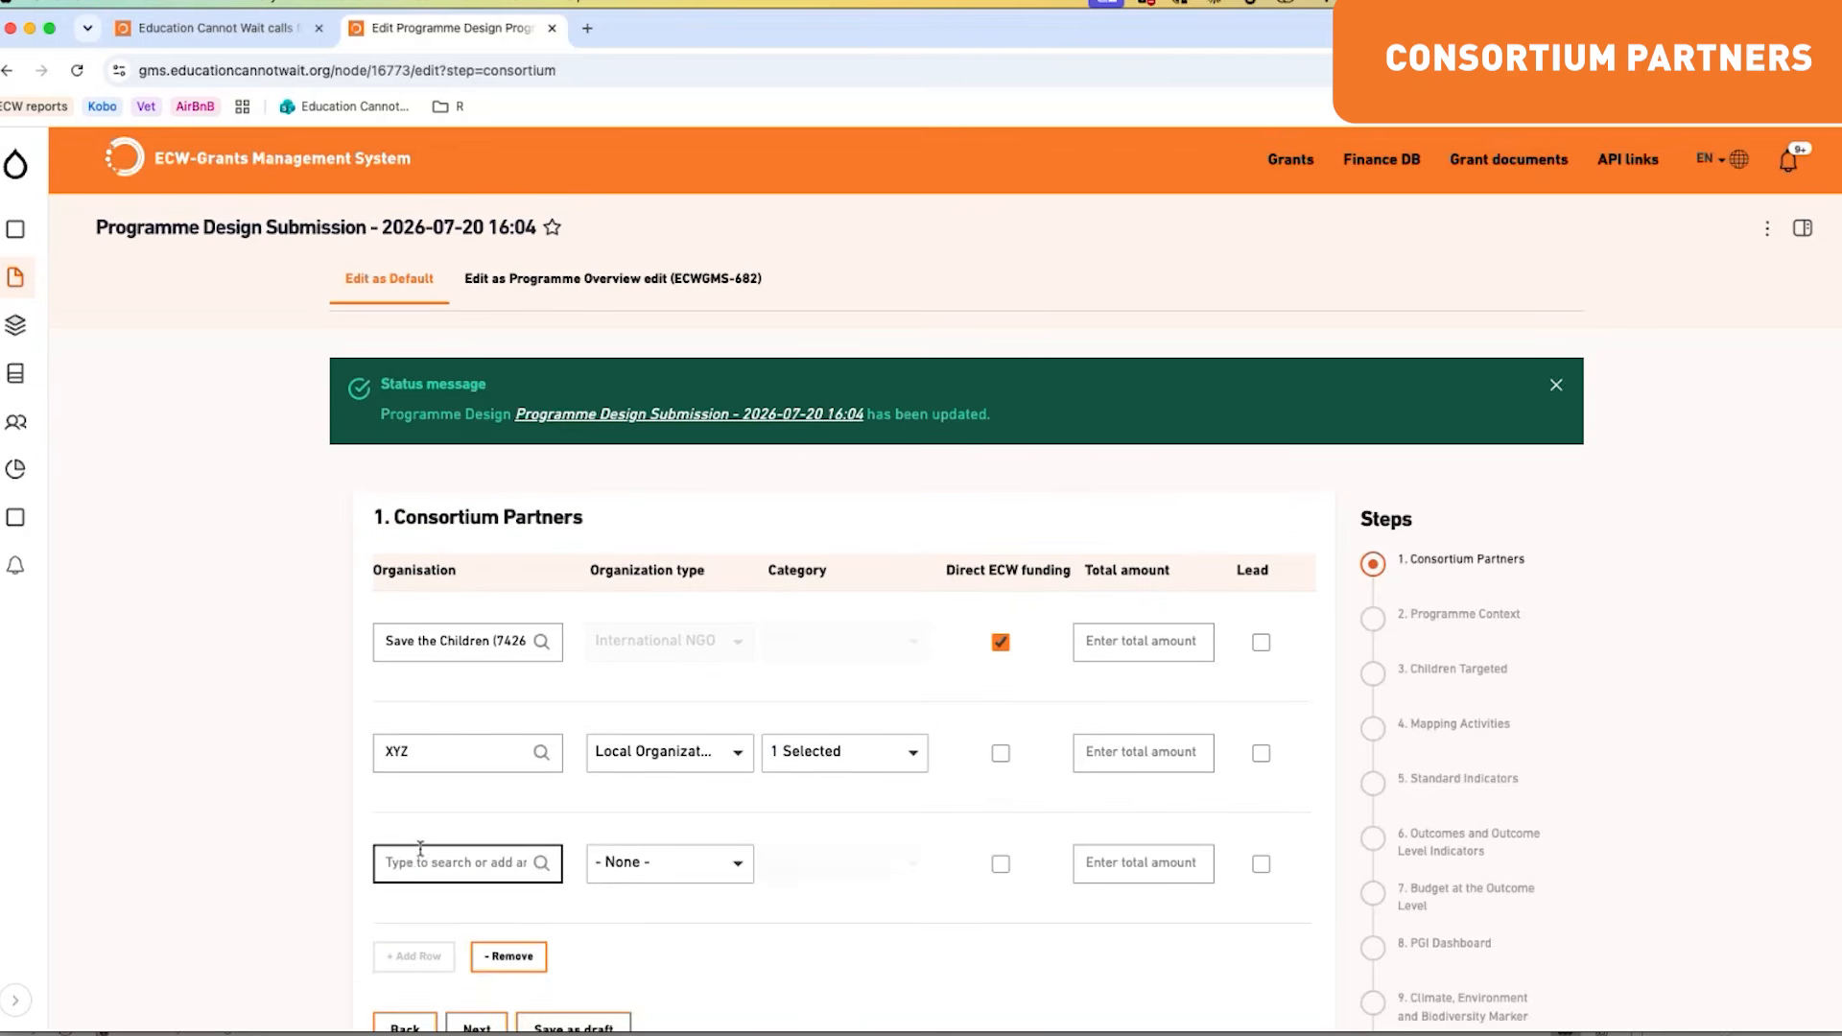
{"action": "left_click", "coordinate": [413, 861]}
{"action": "type", "text": "BRAC"}
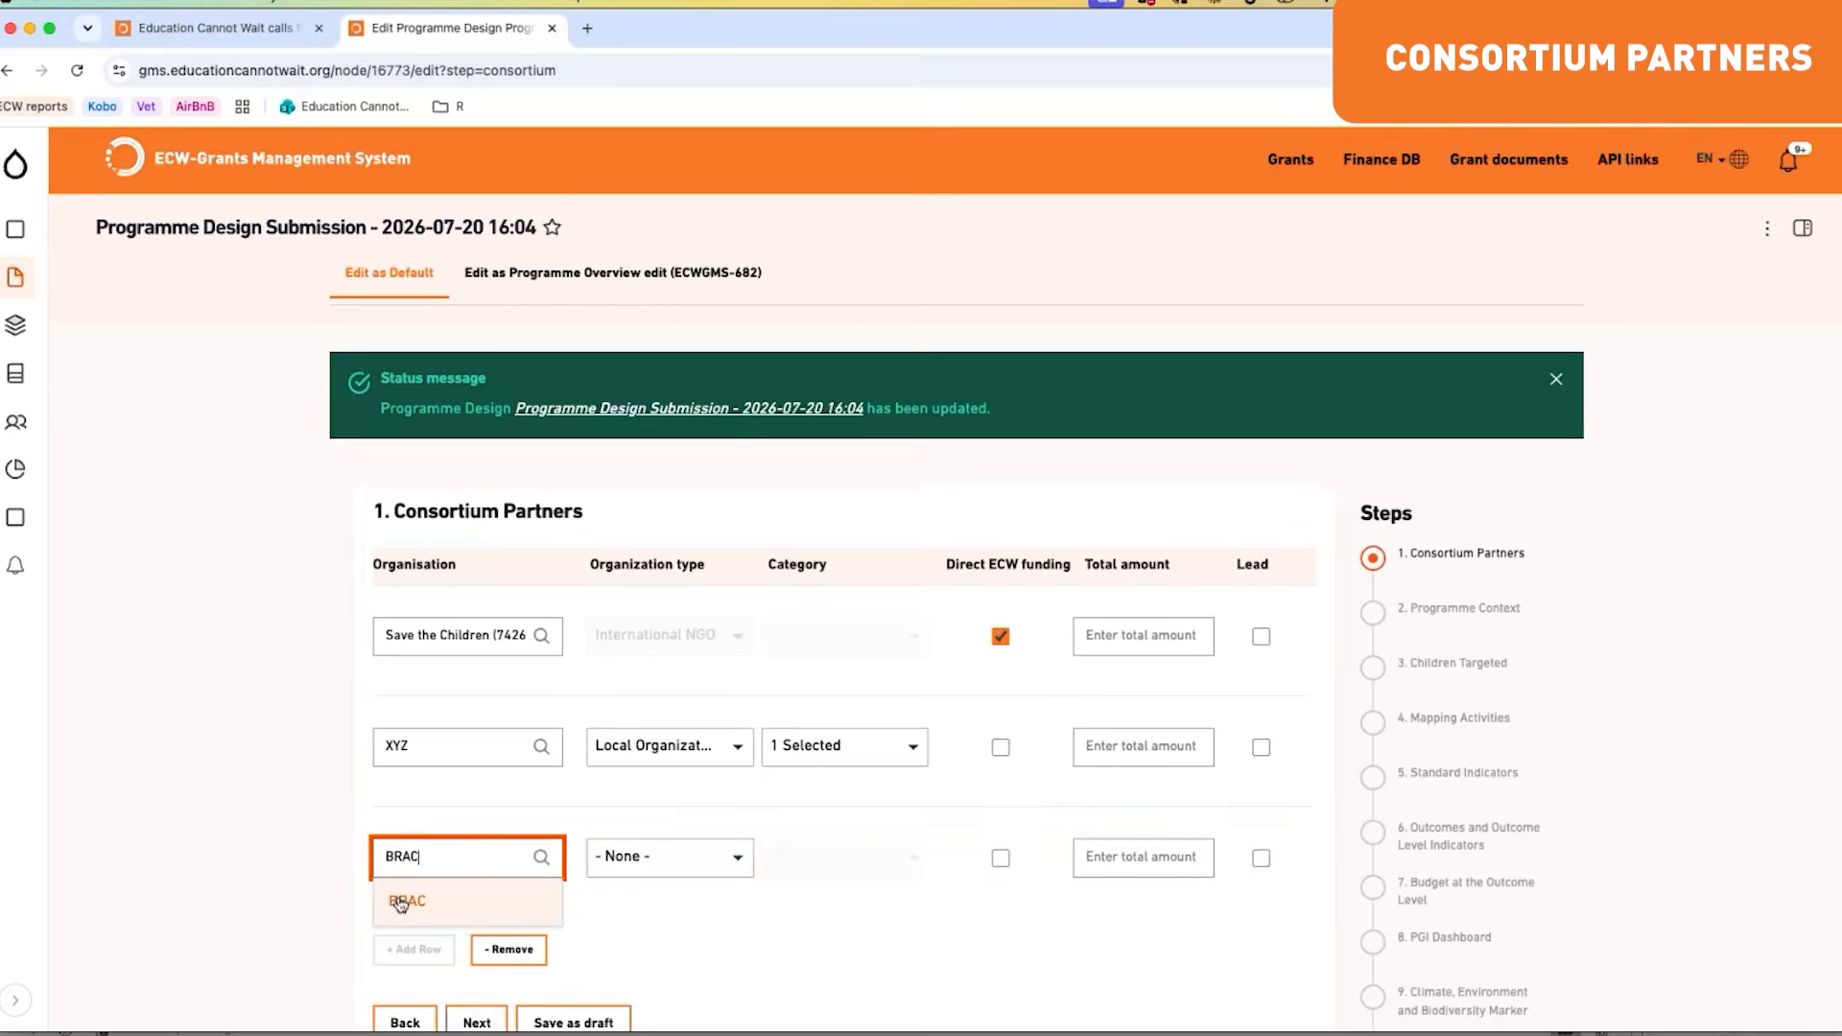
{"action": "left_click", "coordinate": [396, 905]}
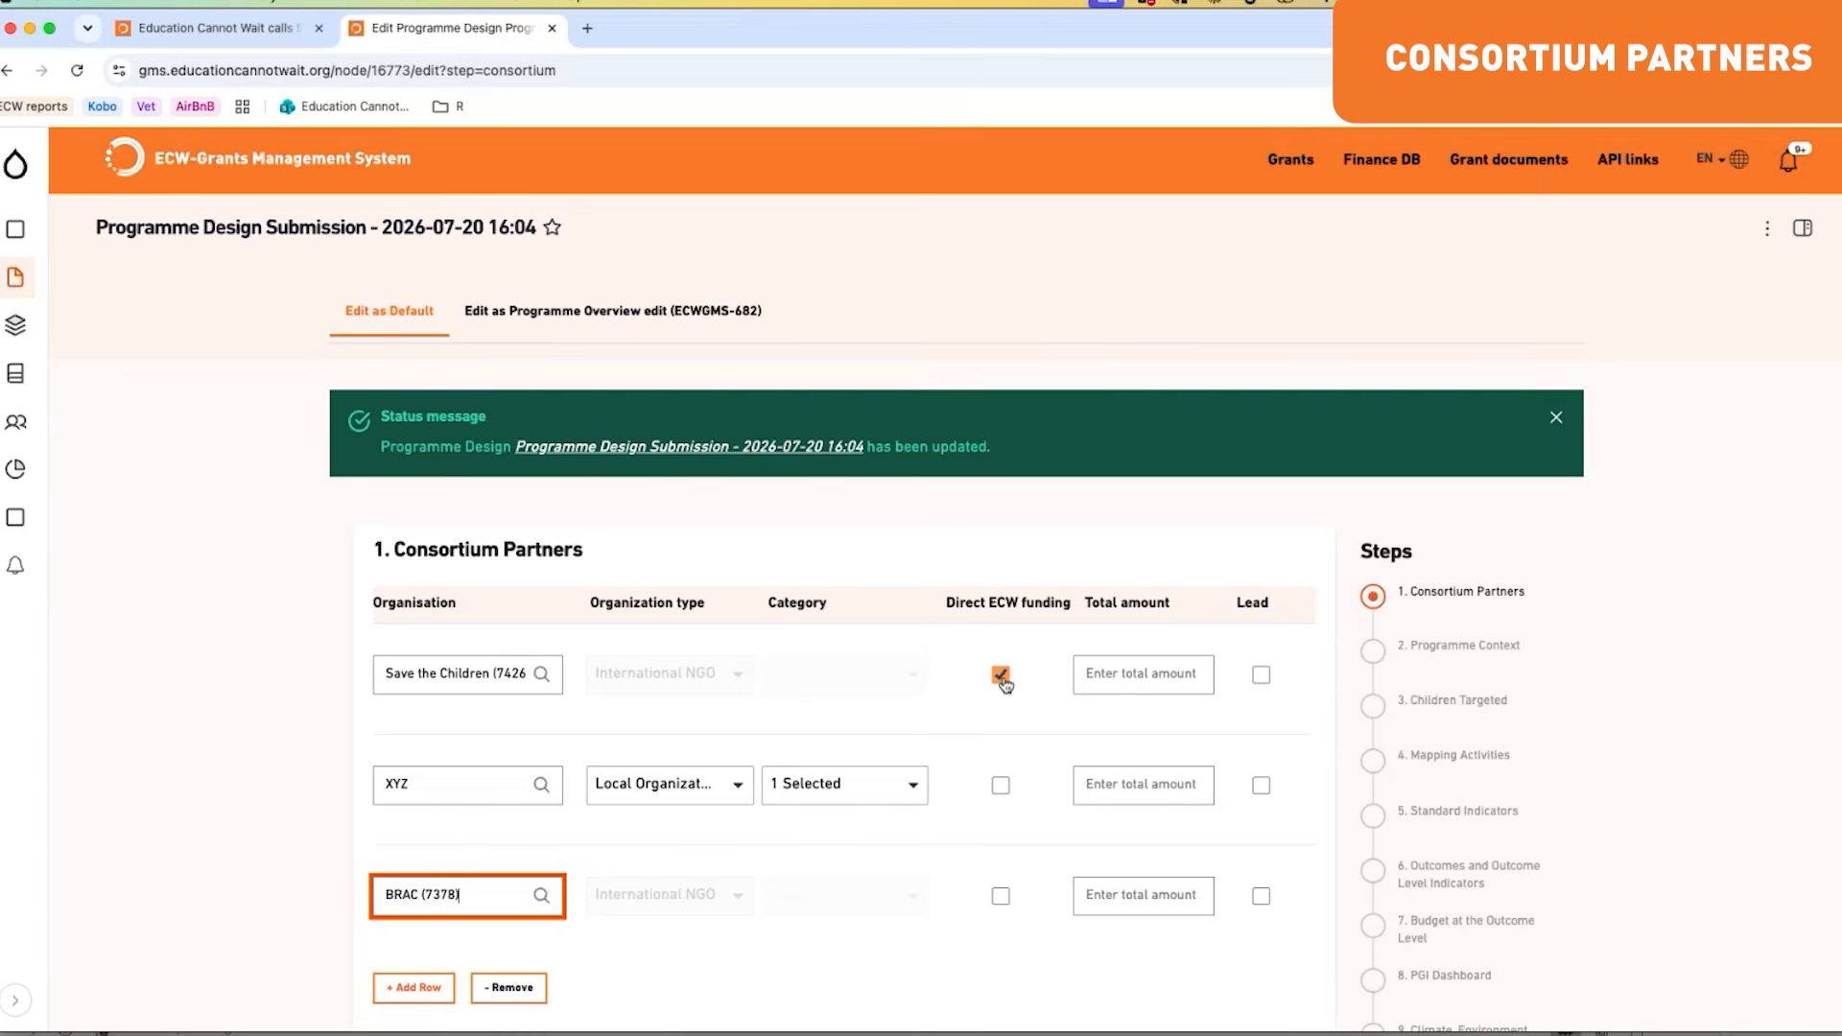
Step: Mark XYZ as receiving direct ECW funding and designate Save the Children as the consortium lead
{"action": "left_click", "coordinate": [1001, 787]}
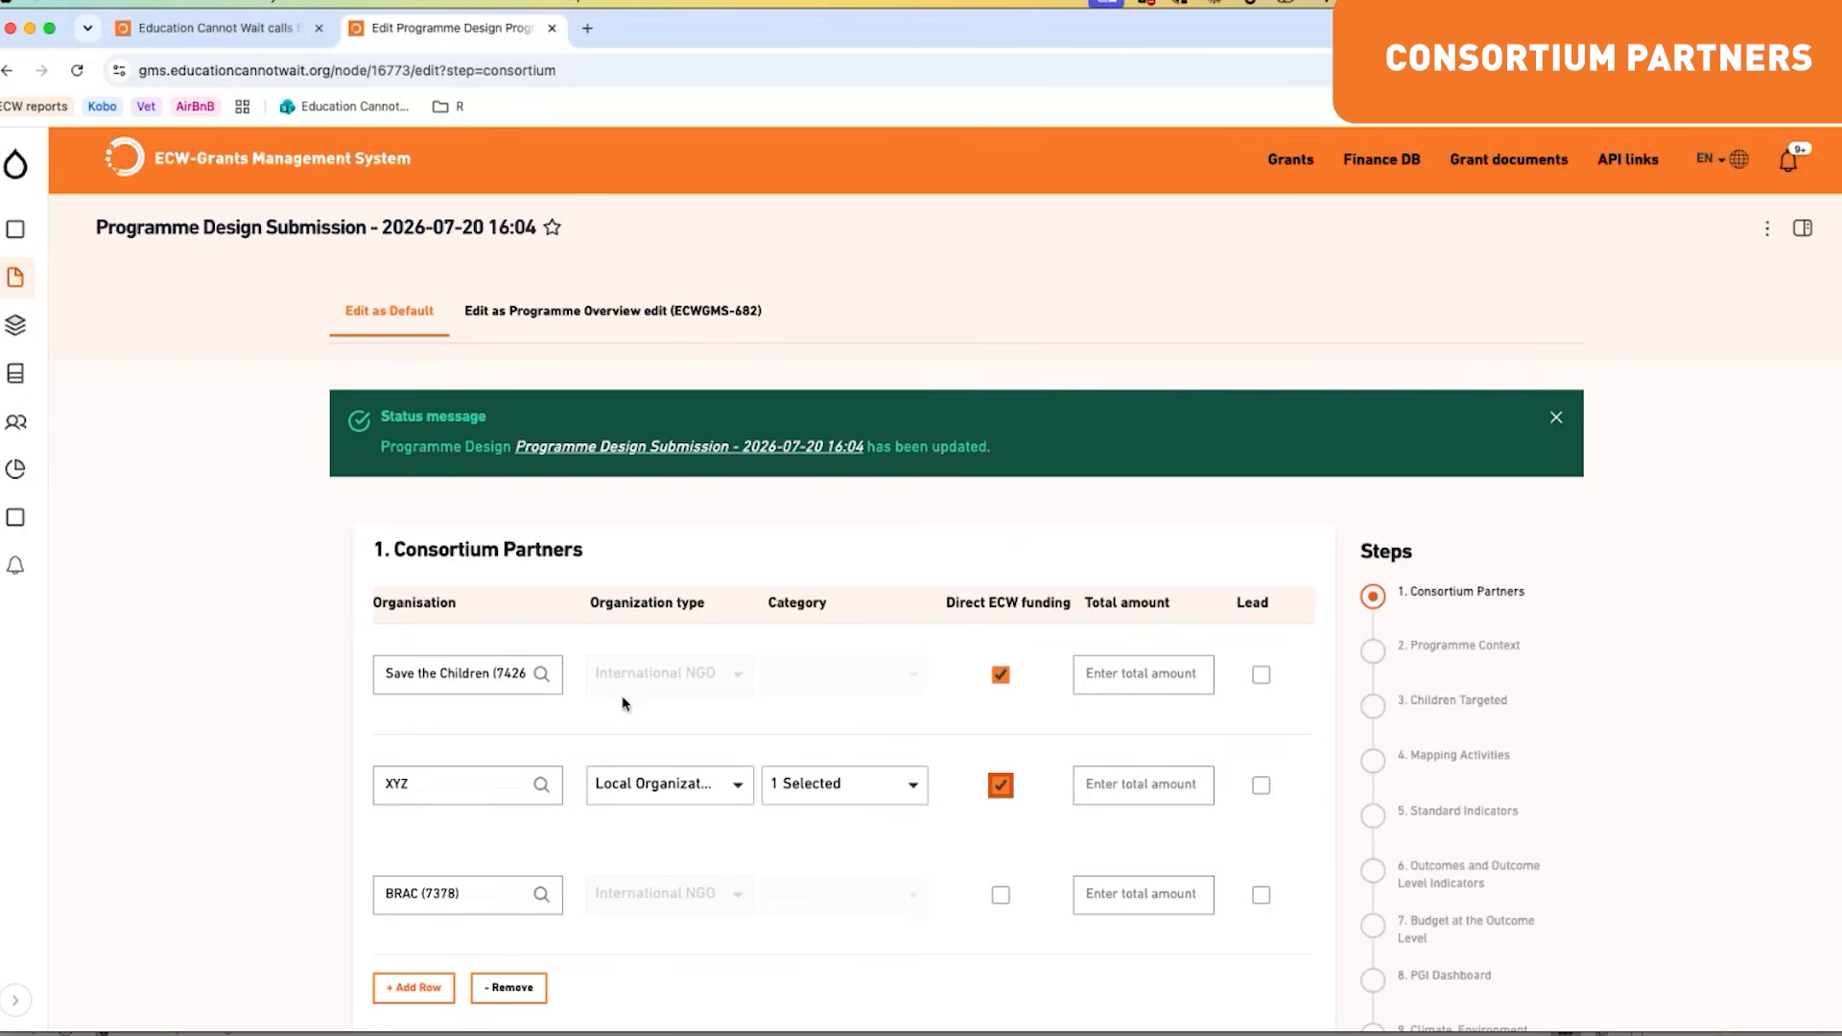
{"action": "left_click", "coordinate": [1262, 675]}
{"action": "left_click", "coordinate": [1262, 675]}
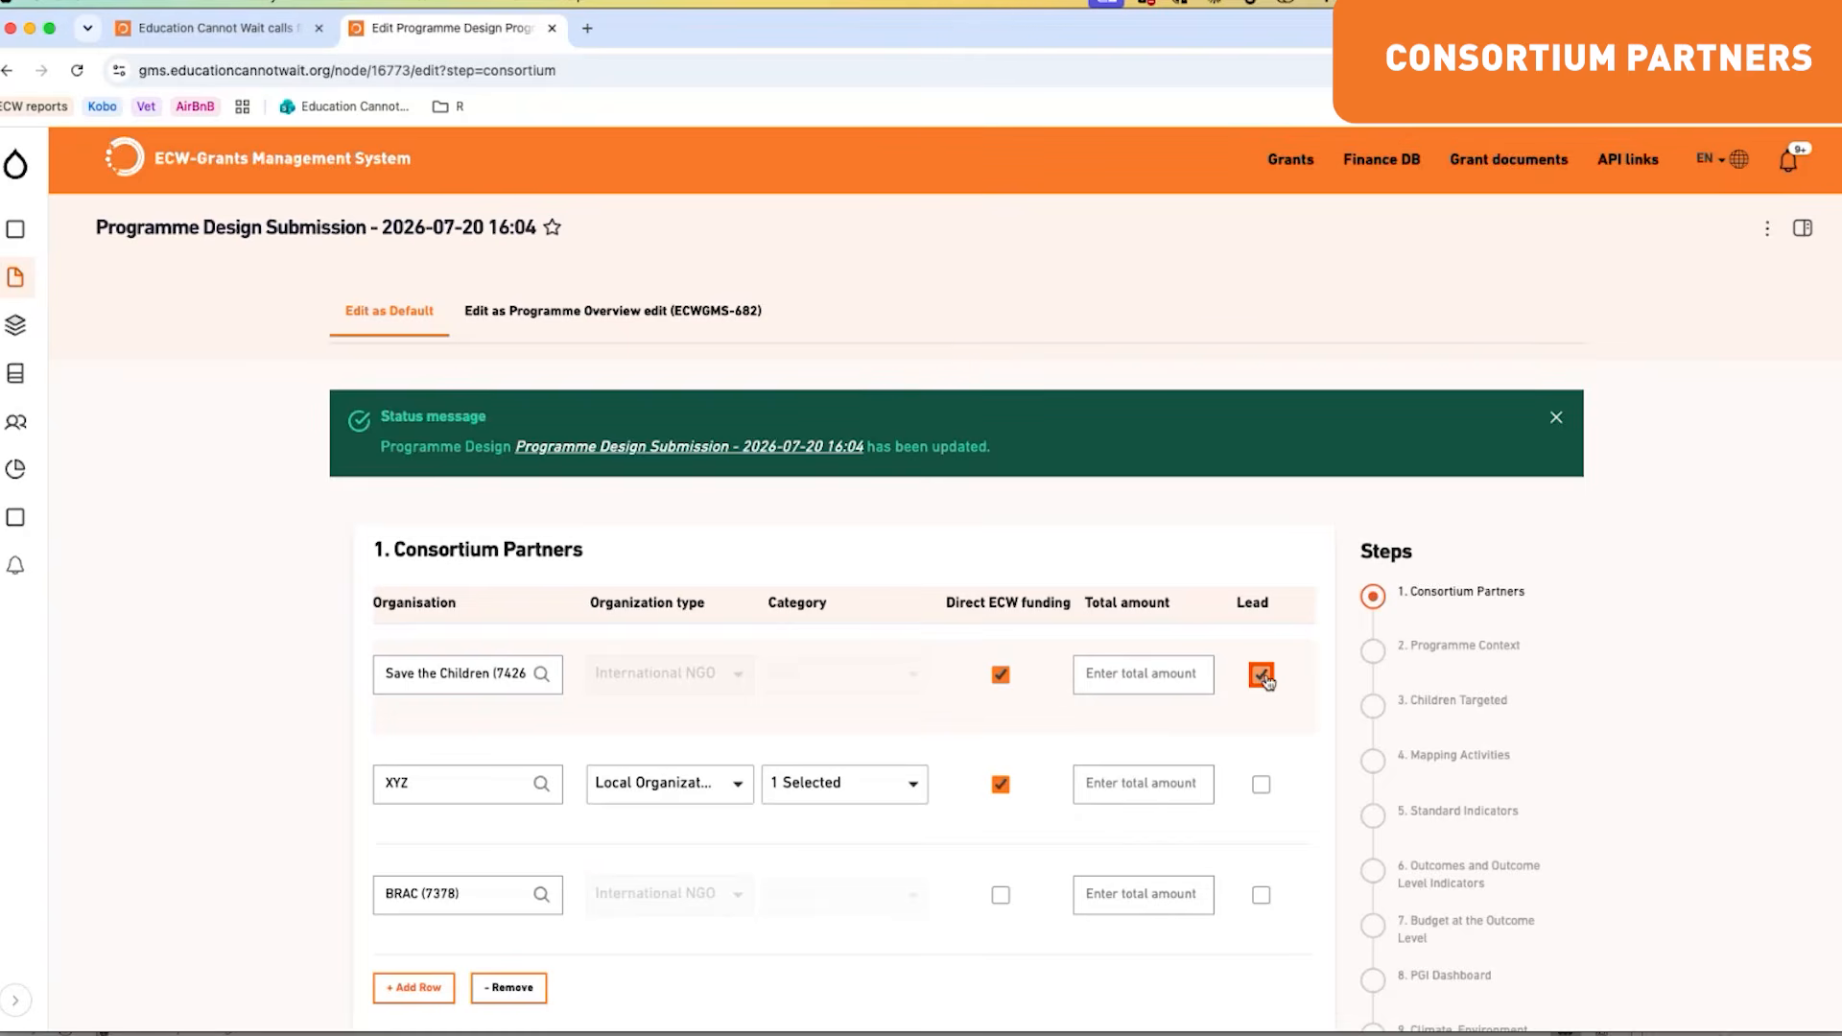
Step: Set the total amount for Save the Children to $10,000,000
{"action": "scroll", "coordinate": [252, 531], "scroll_direction": "down", "scroll_amount": 1}
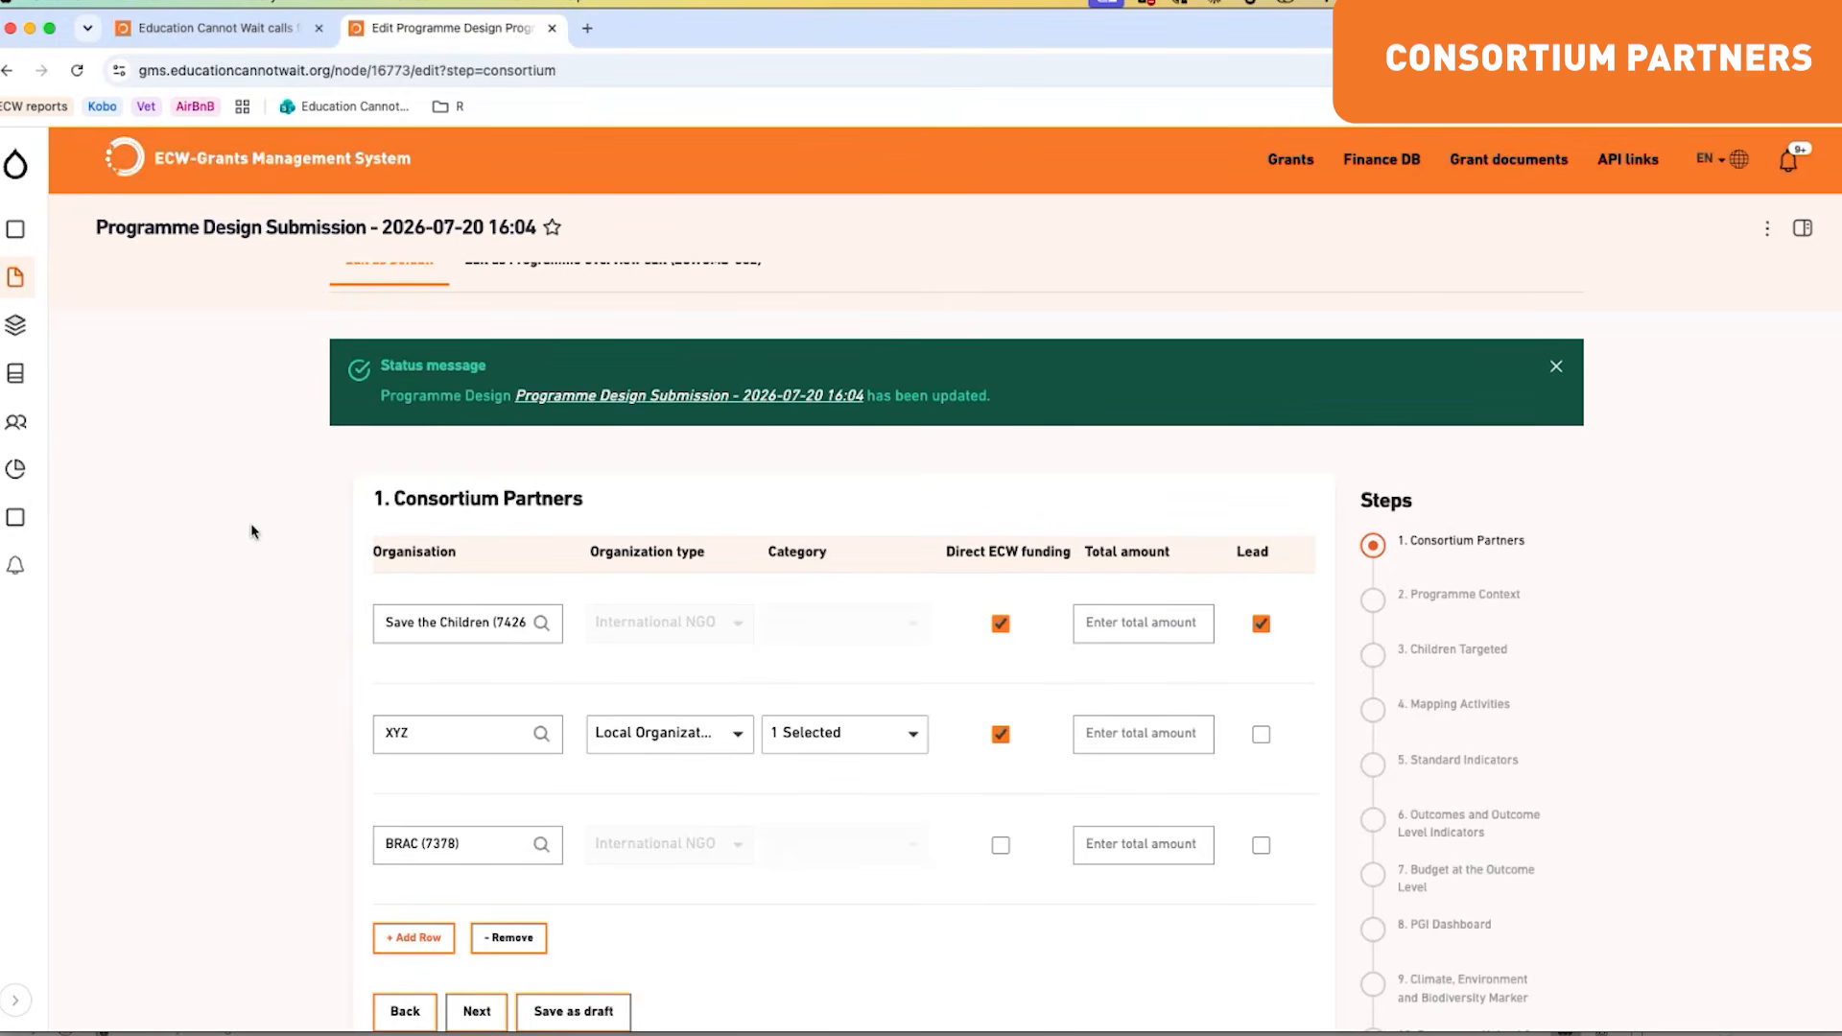
{"action": "left_click", "coordinate": [1091, 624]}
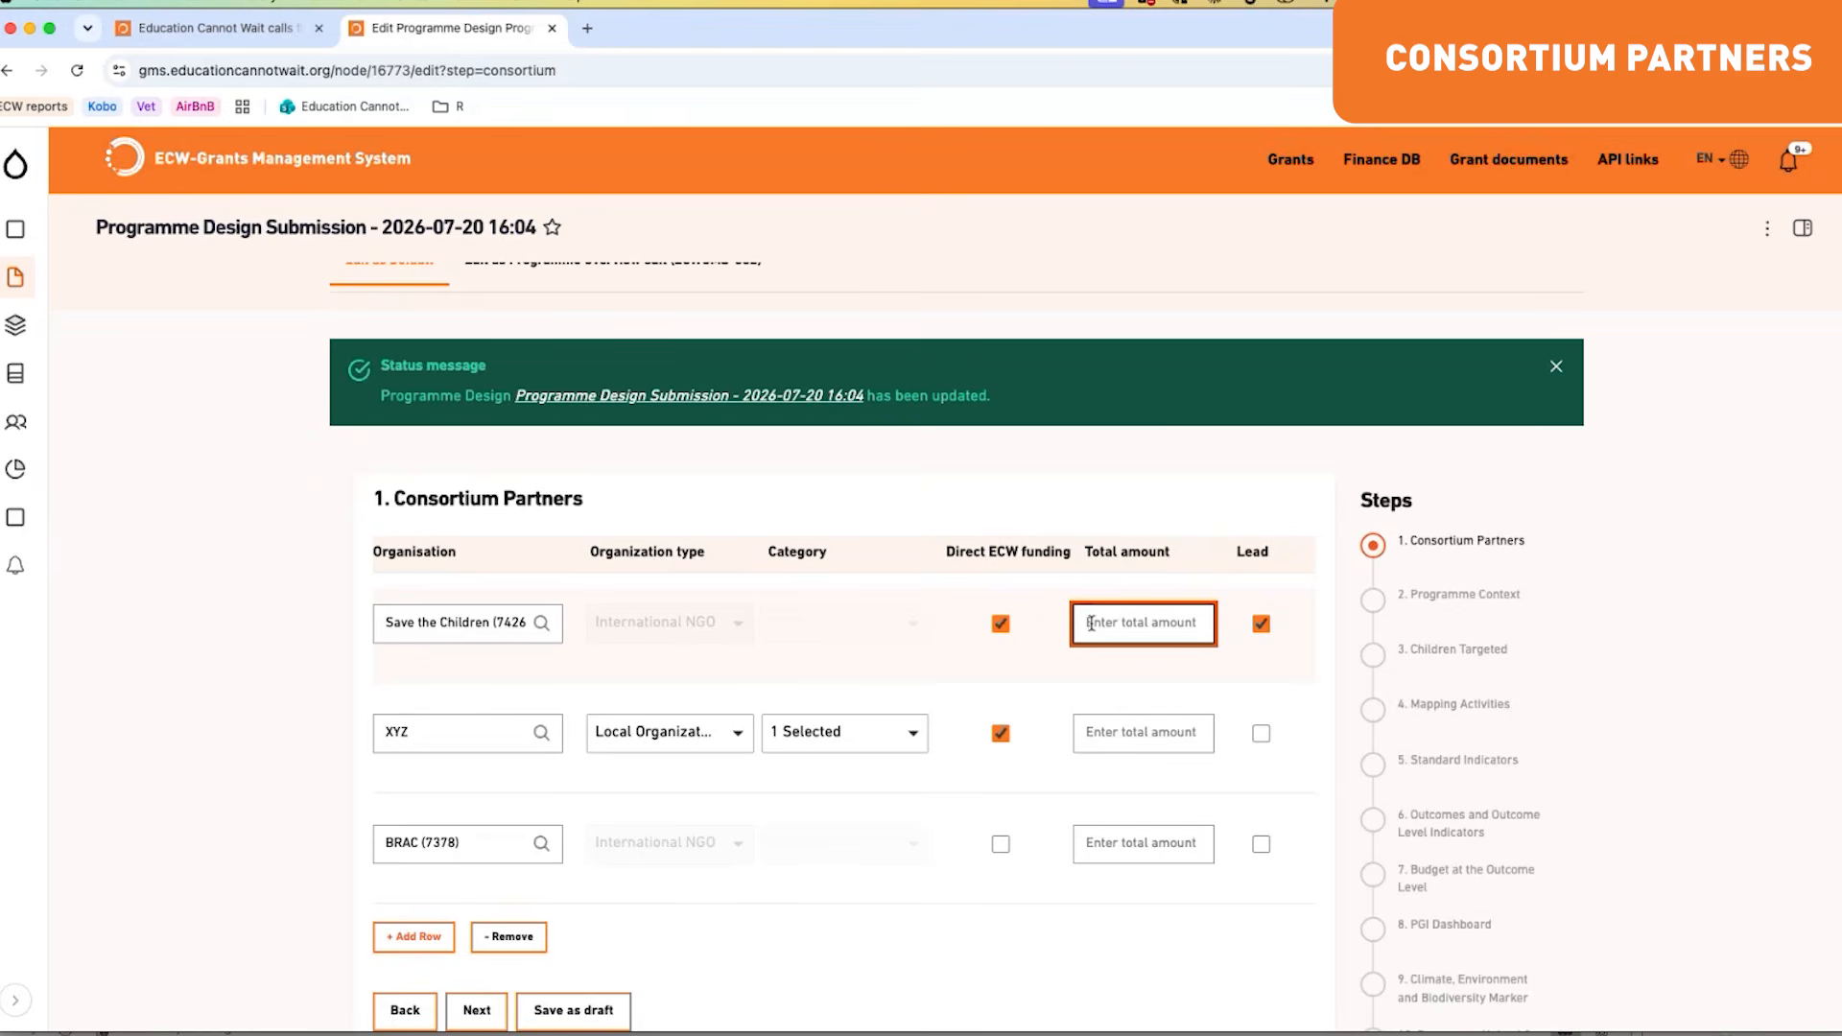
{"action": "type", "text": "10,000,000"}
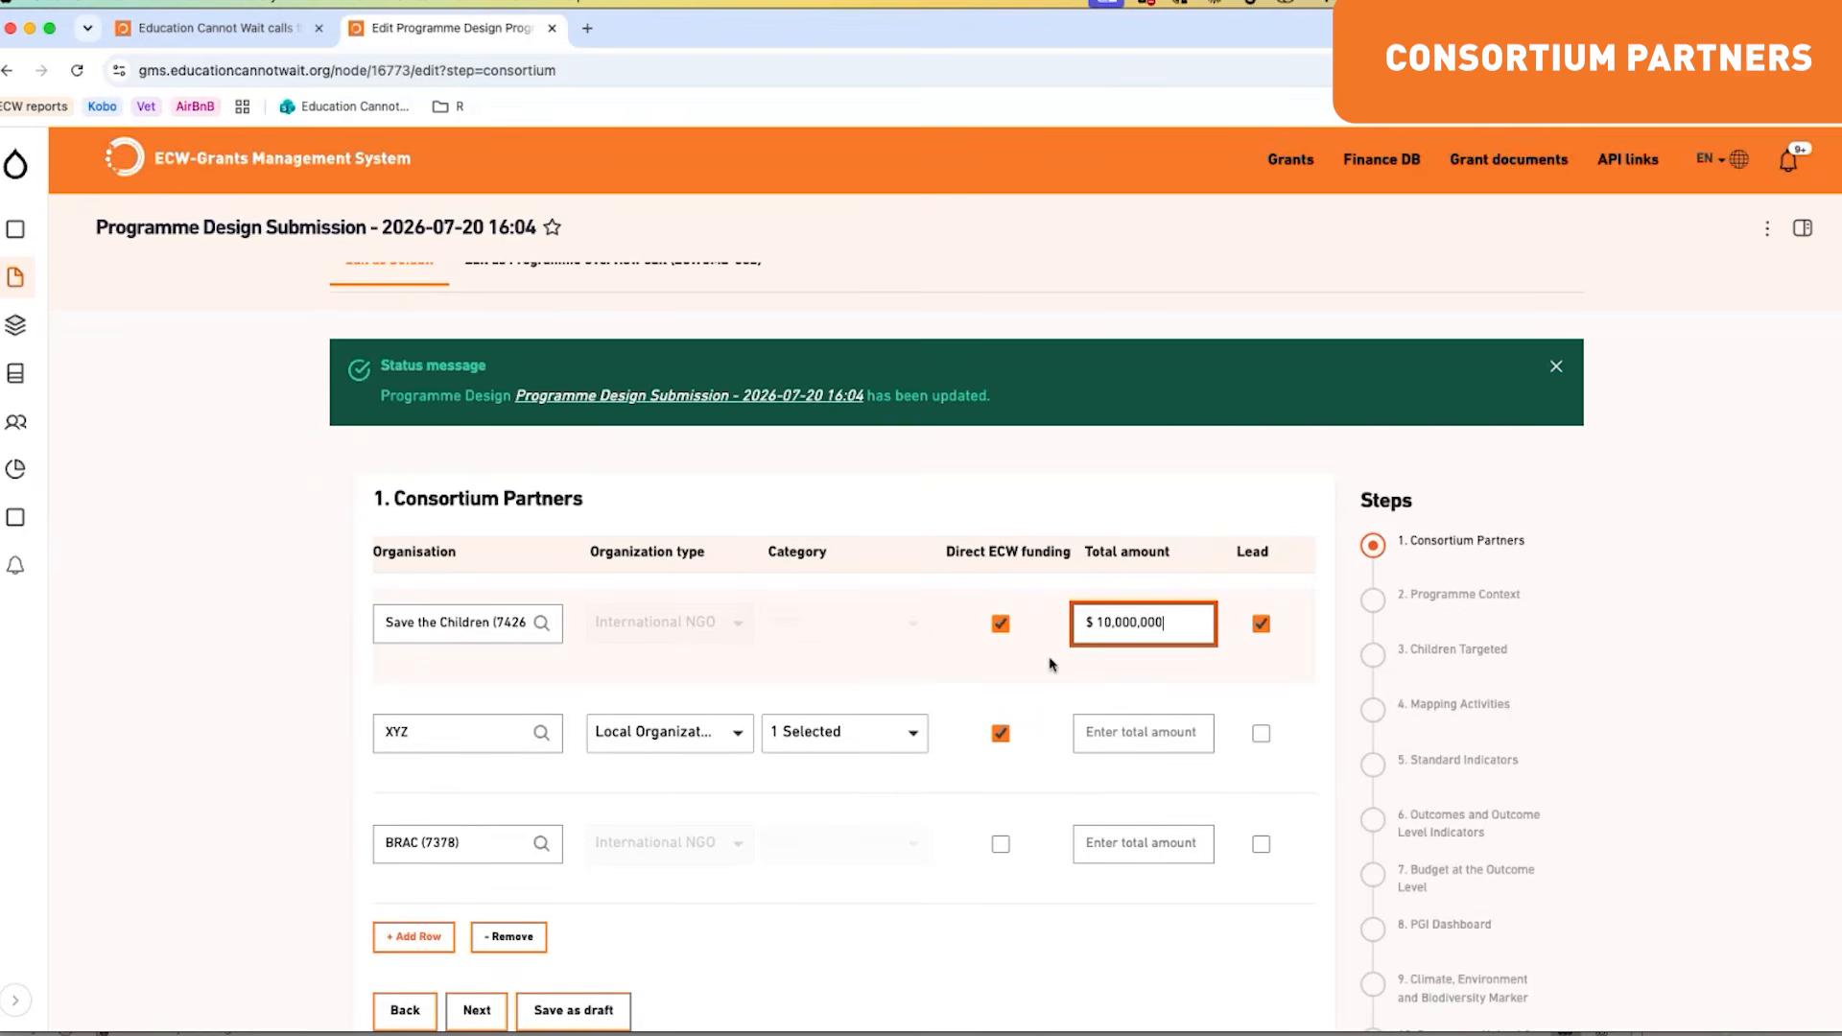
Step: Set the total amount for BRAC to $10,000,000
{"action": "left_click", "coordinate": [1125, 845]}
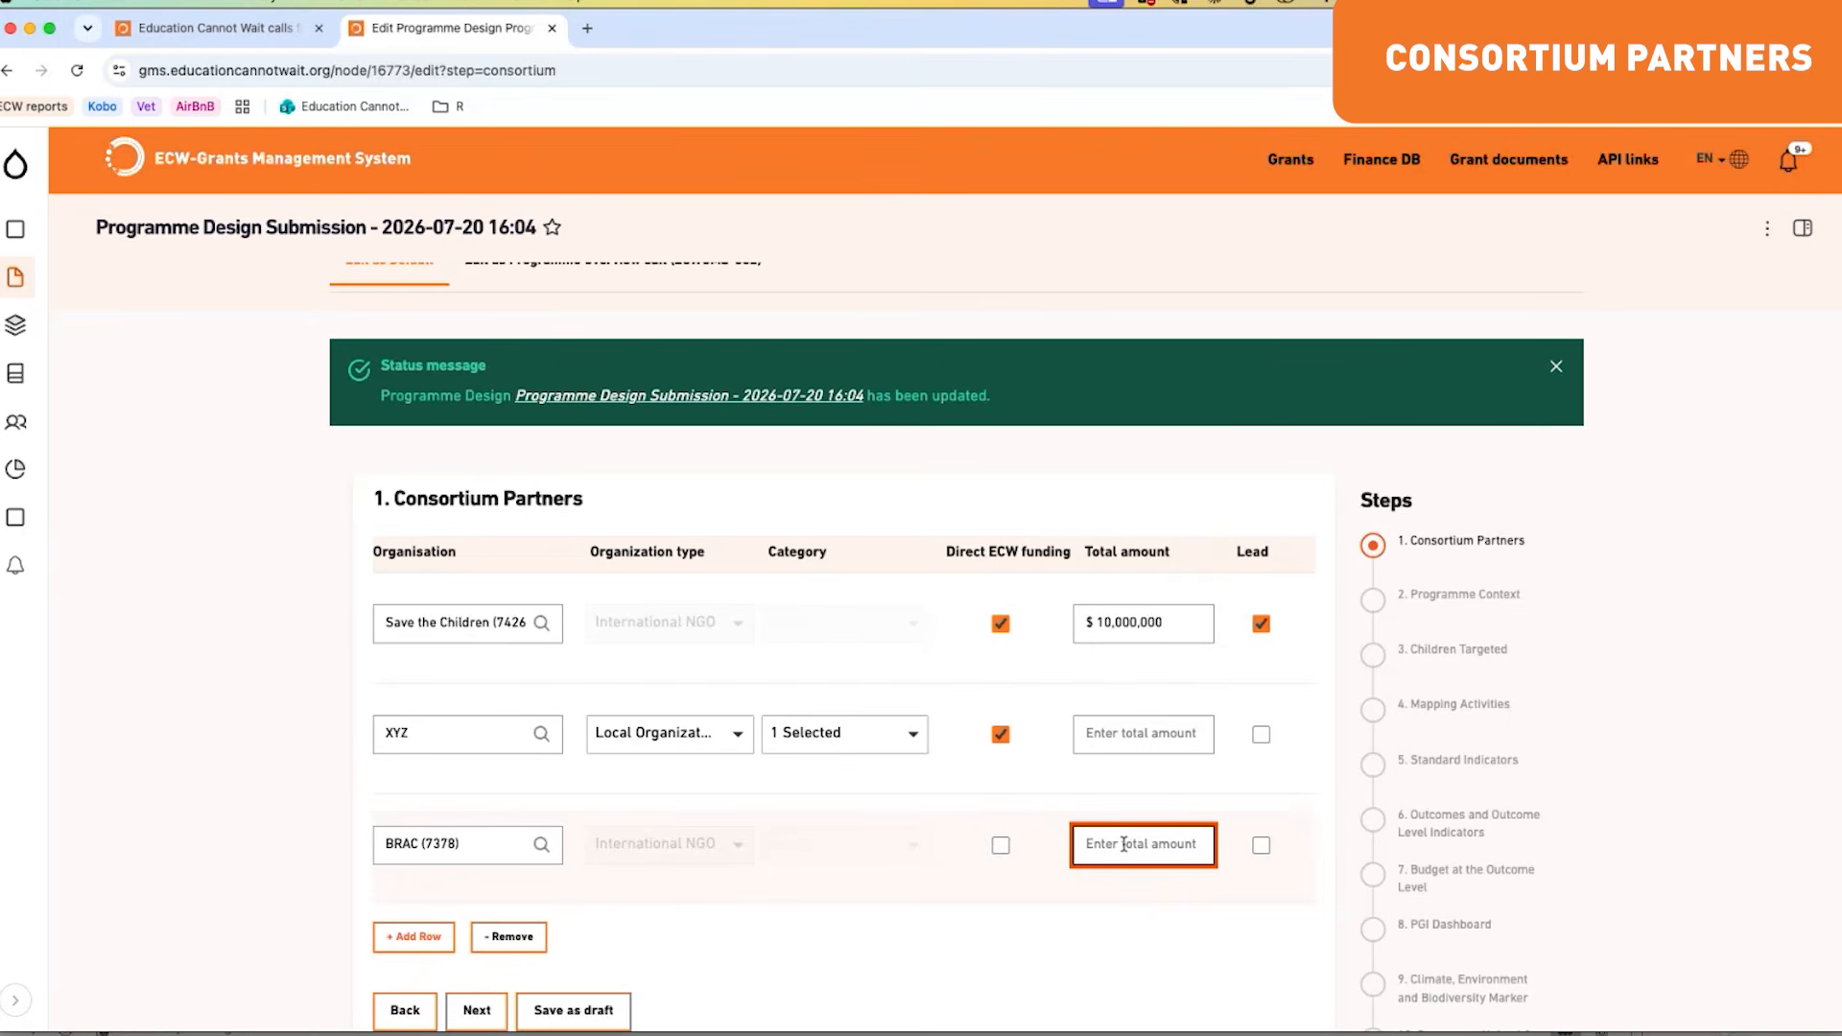
{"action": "type", "text": "2"}
{"action": "key", "text": "BackSpace"}
{"action": "type", "text": "10"}
{"action": "key", "text": "BackSpace"}
{"action": "key", "text": "BackSpace"}
{"action": "type", "text": "10,000,000"}
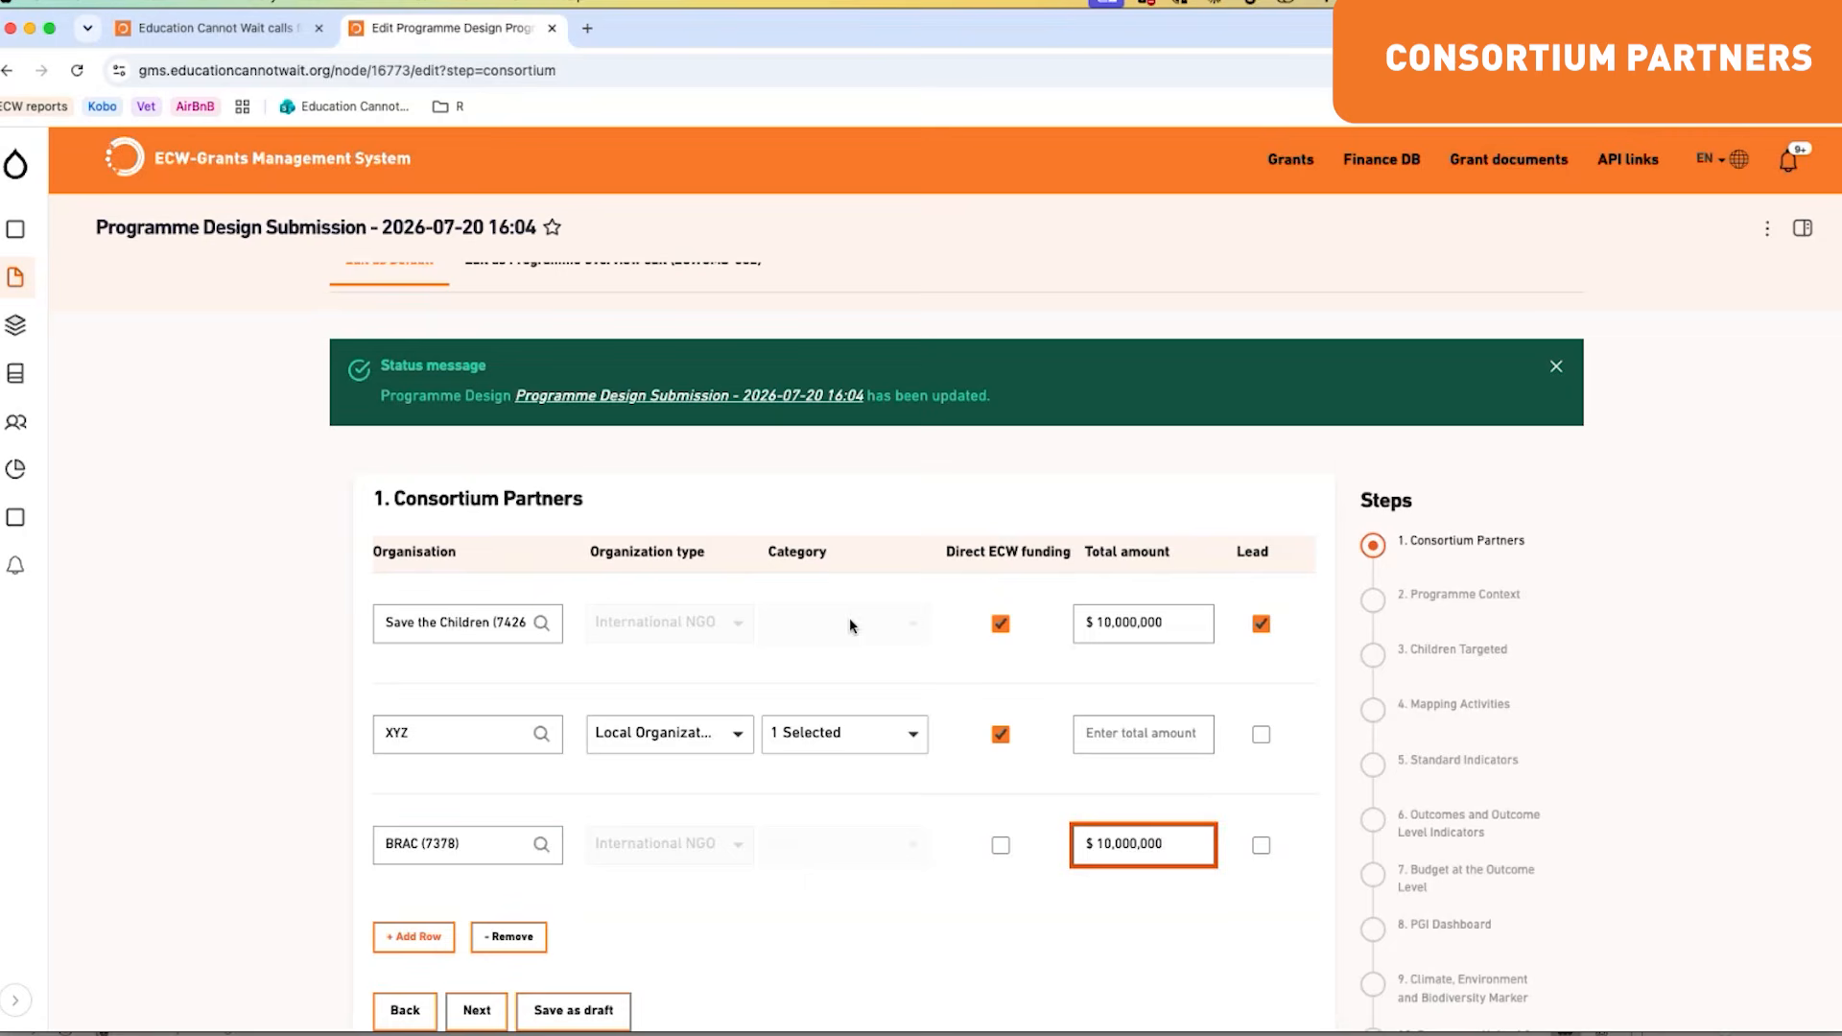
Step: Set the total amount for XYZ to $10,000,000
{"action": "left_click", "coordinate": [1089, 726]}
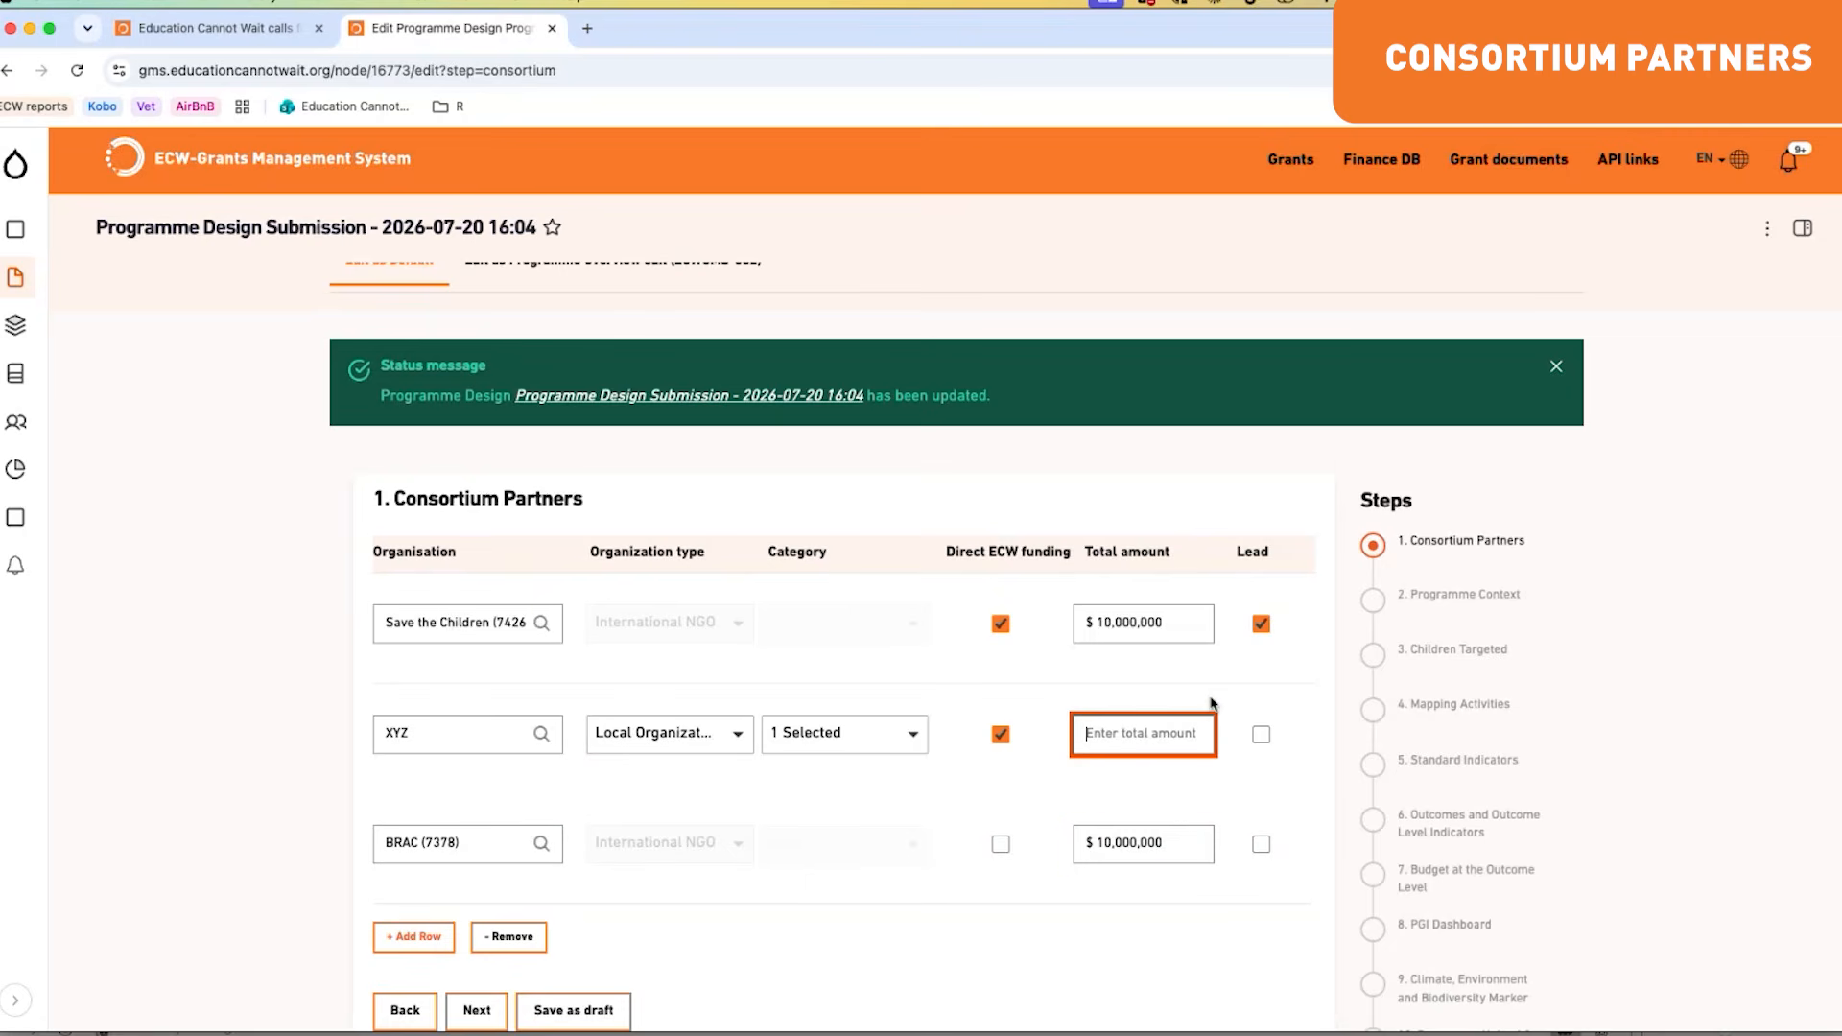
{"action": "type", "text": "10,000,000"}
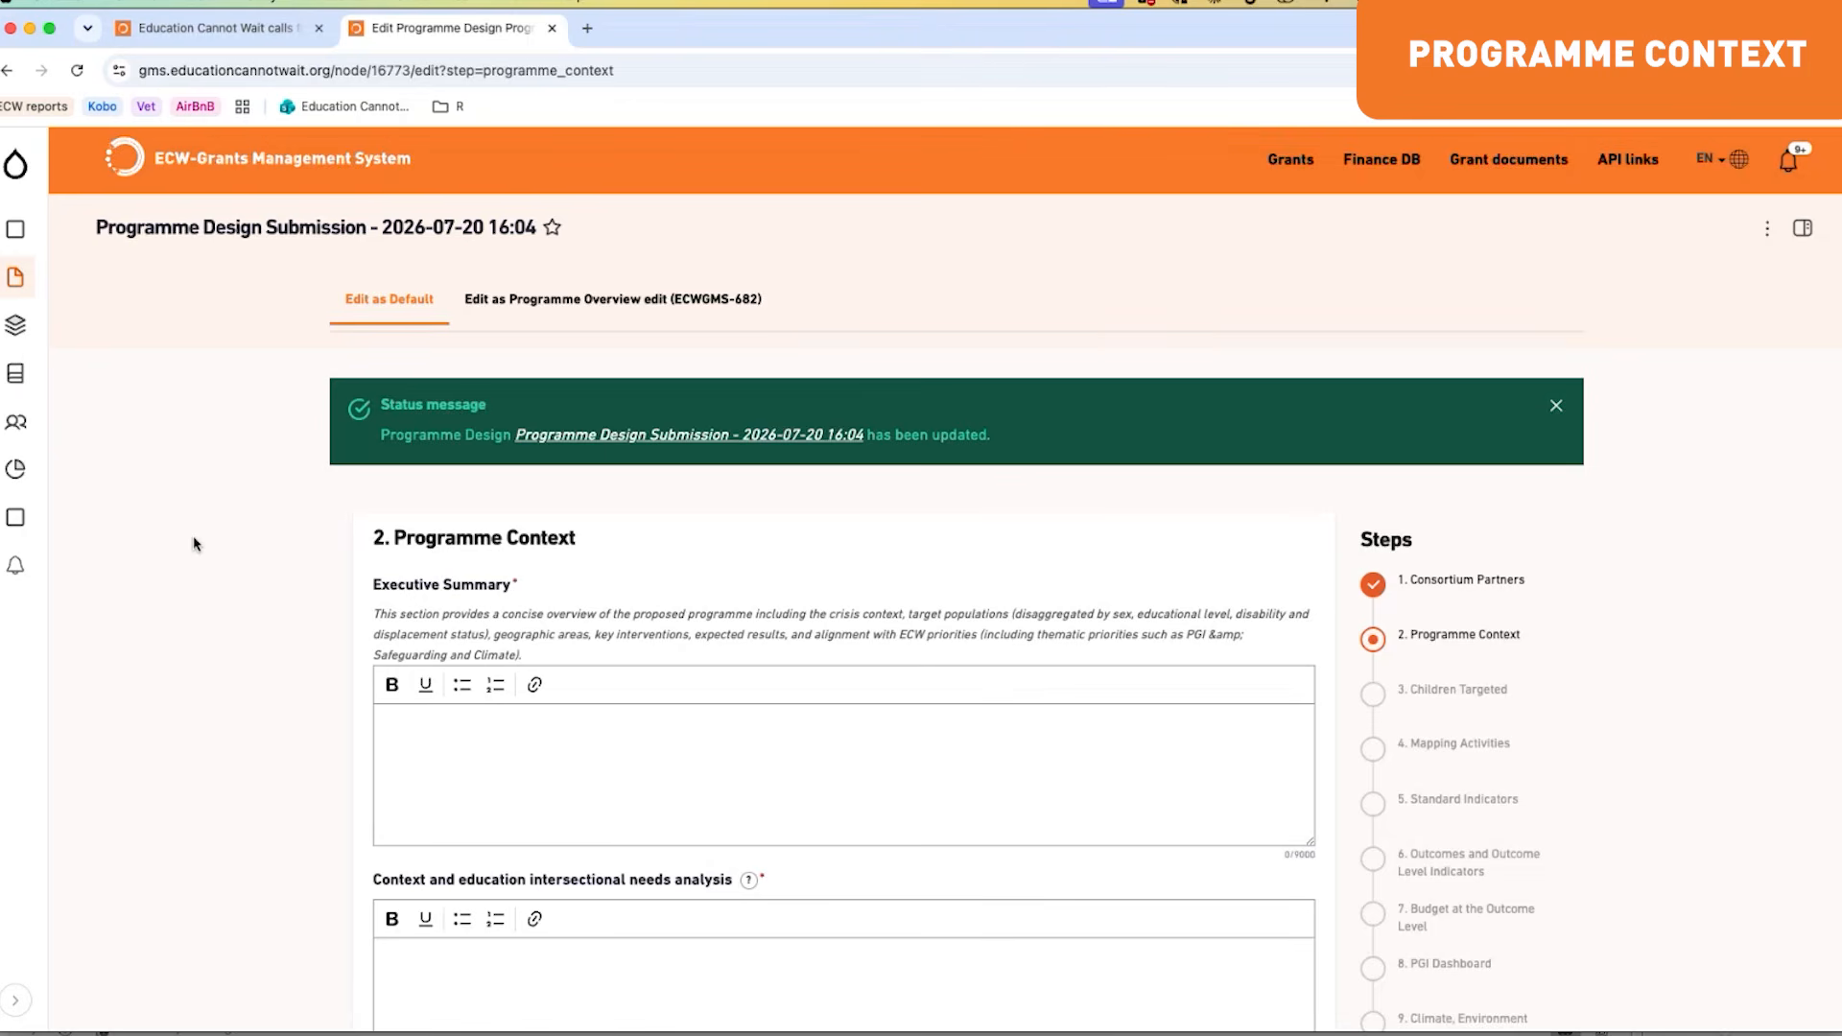
Step: Examine the Programme Context narrative fields and read the guidance for the context and education intersectional needs analysis
{"action": "scroll", "coordinate": [194, 544], "scroll_direction": "down", "scroll_amount": 8}
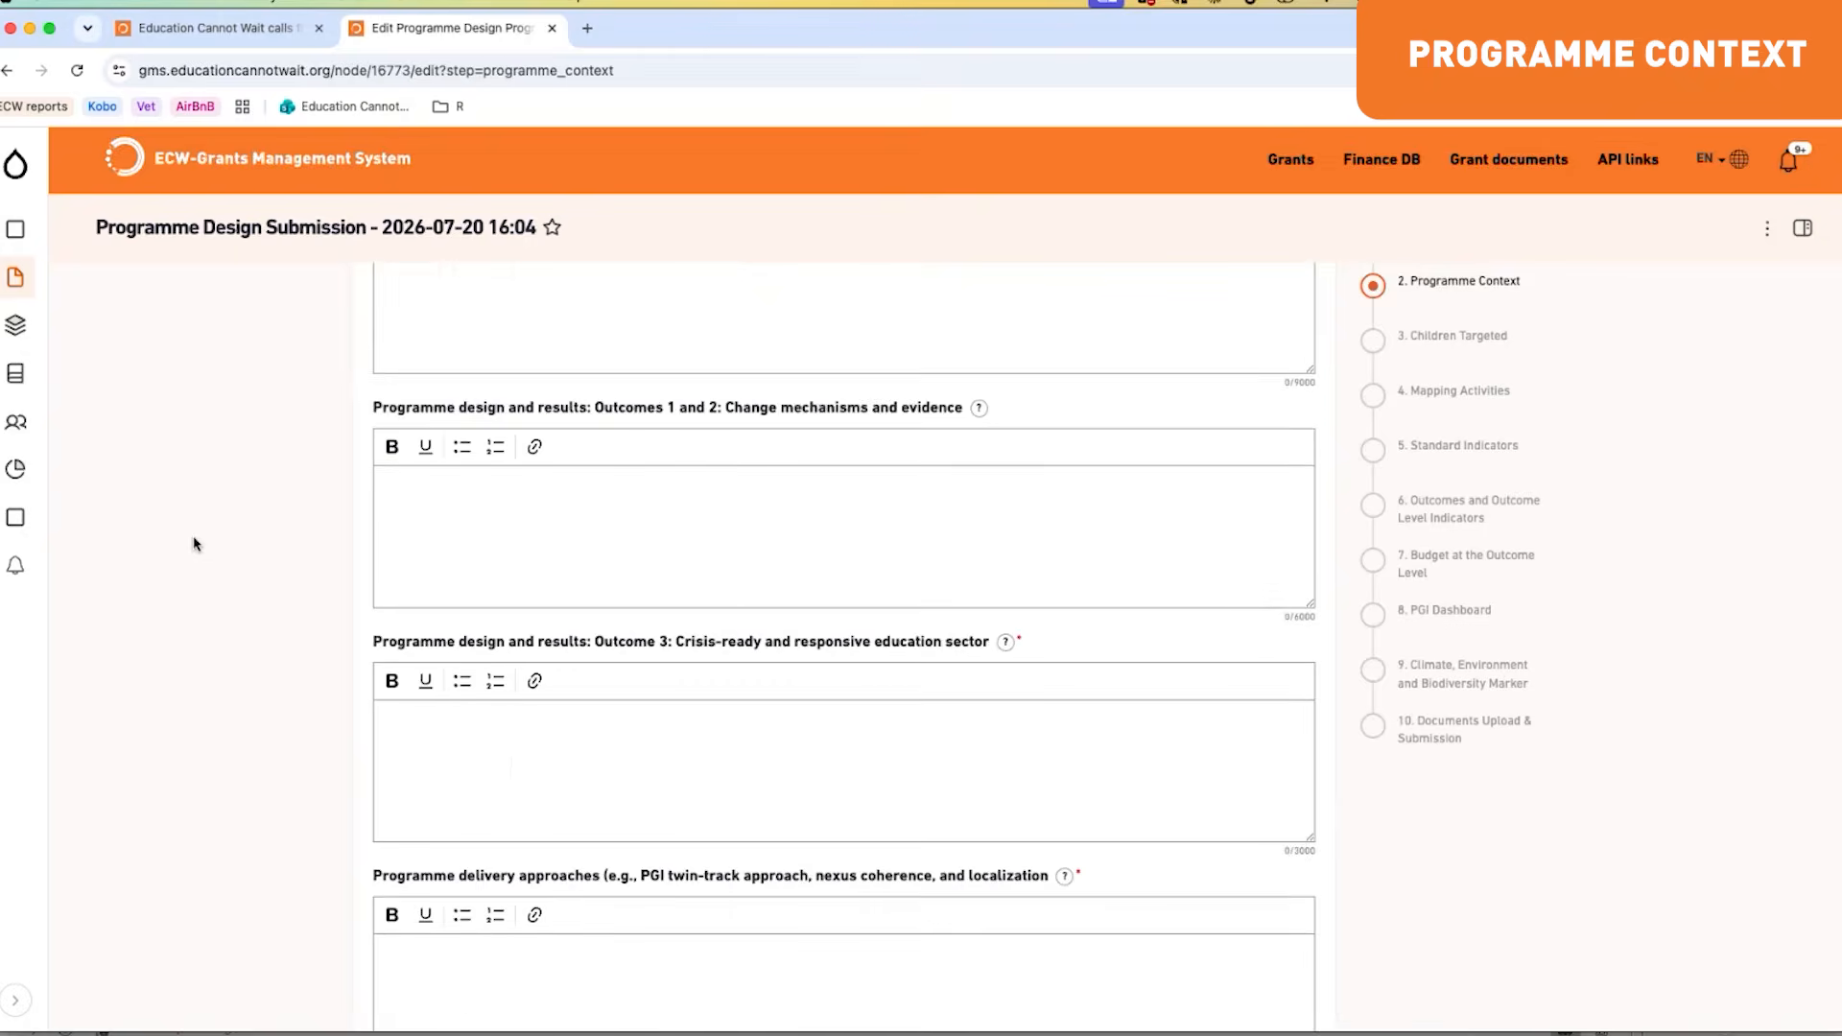
{"action": "scroll", "coordinate": [194, 544], "scroll_direction": "down", "scroll_amount": 1}
{"action": "scroll", "coordinate": [194, 544], "scroll_direction": "up", "scroll_amount": 8}
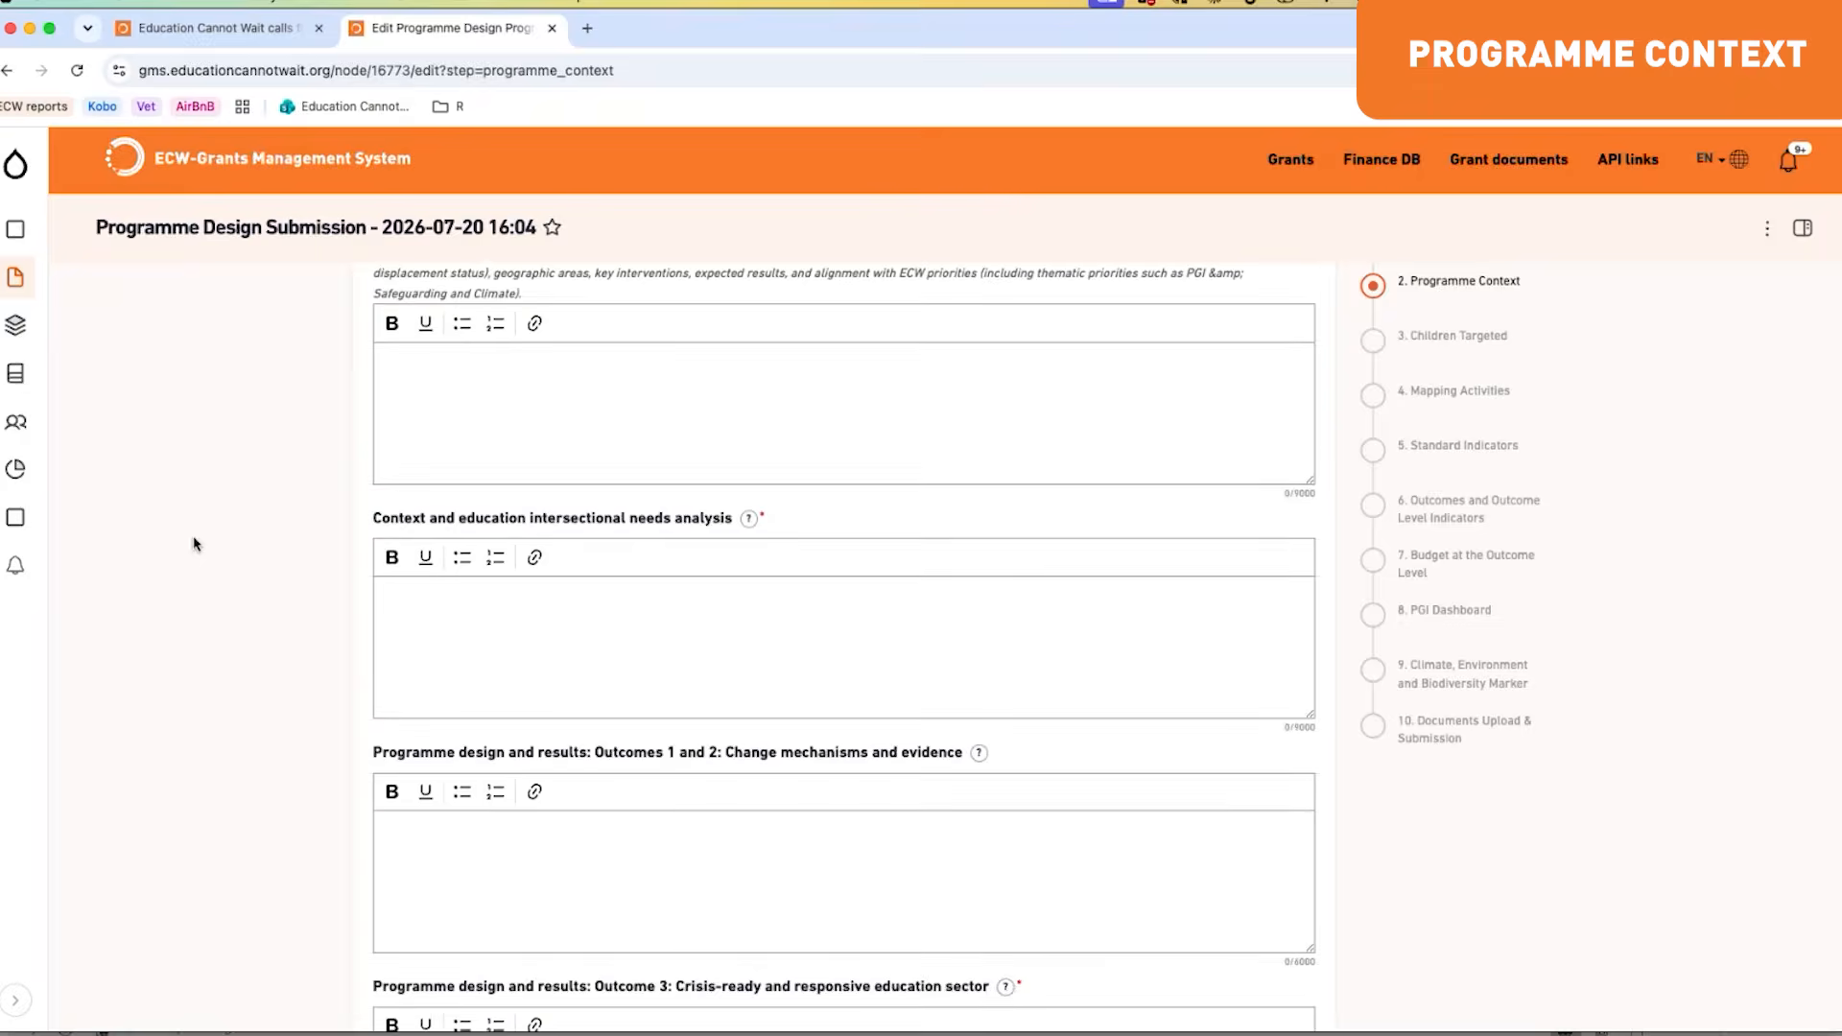
{"action": "scroll", "coordinate": [194, 544], "scroll_direction": "up", "scroll_amount": 3}
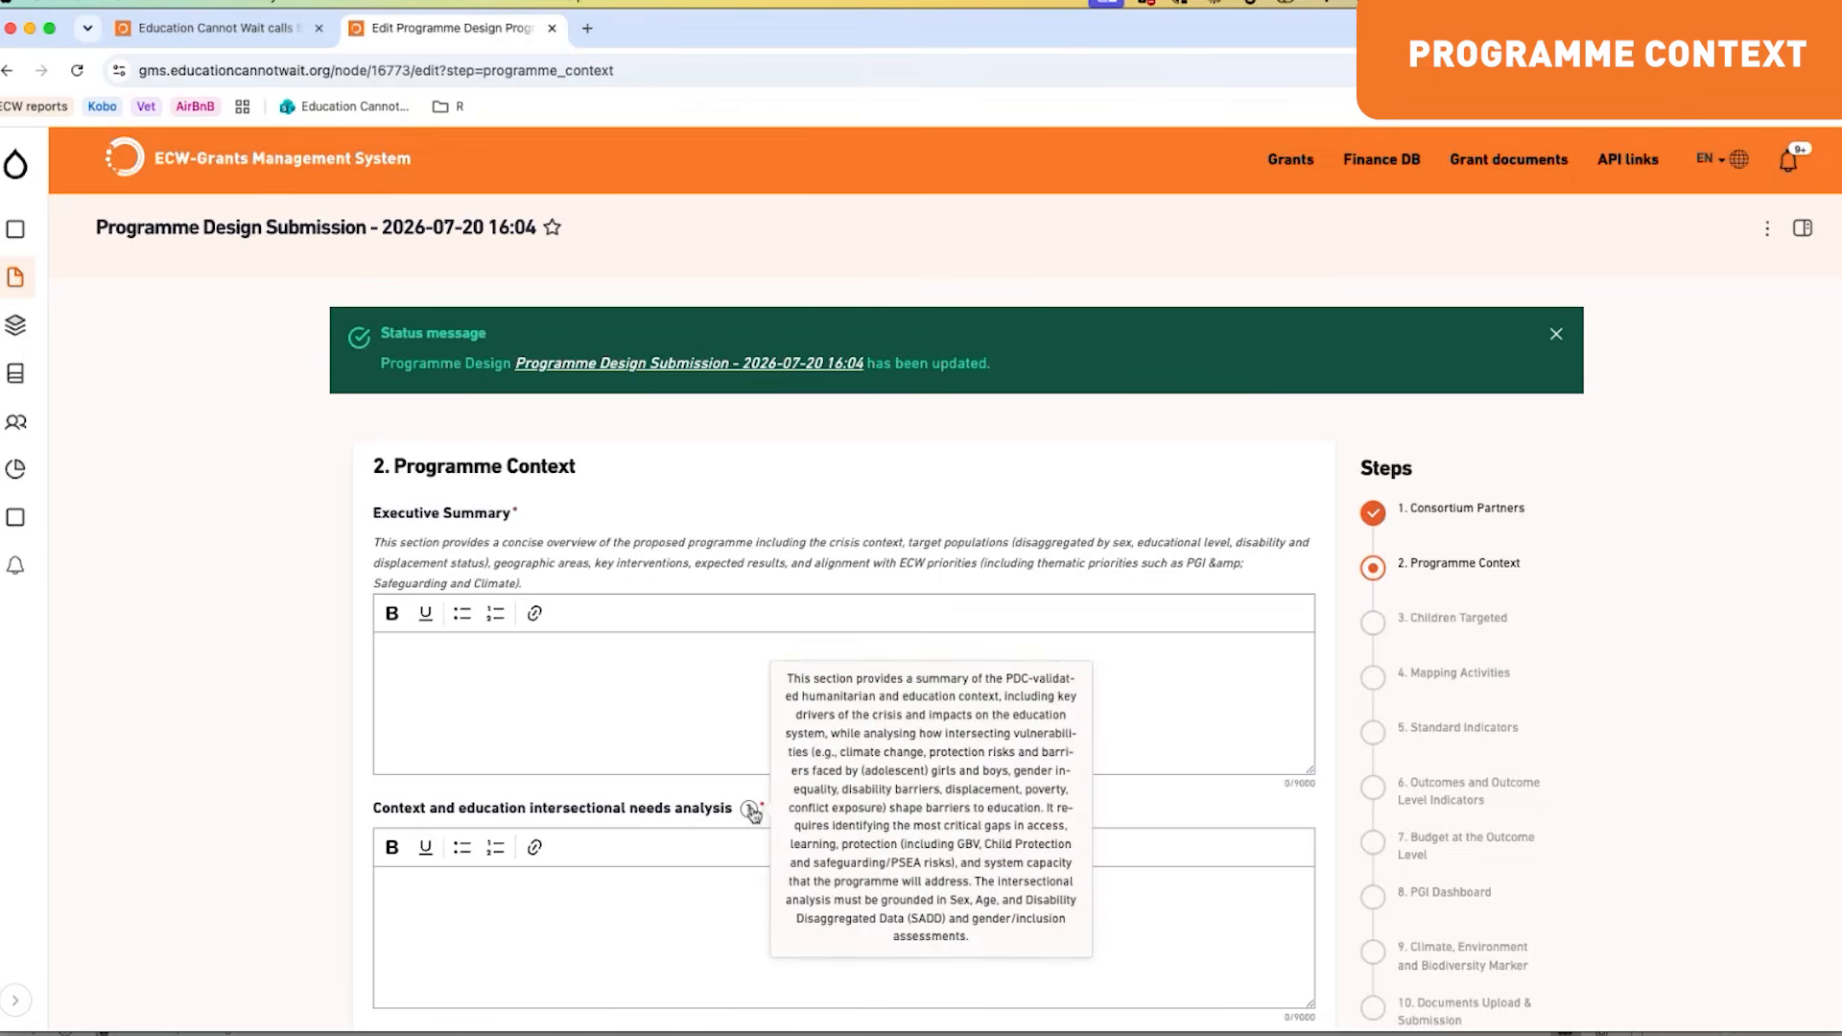
{"action": "mouse_move", "coordinate": [753, 816]}
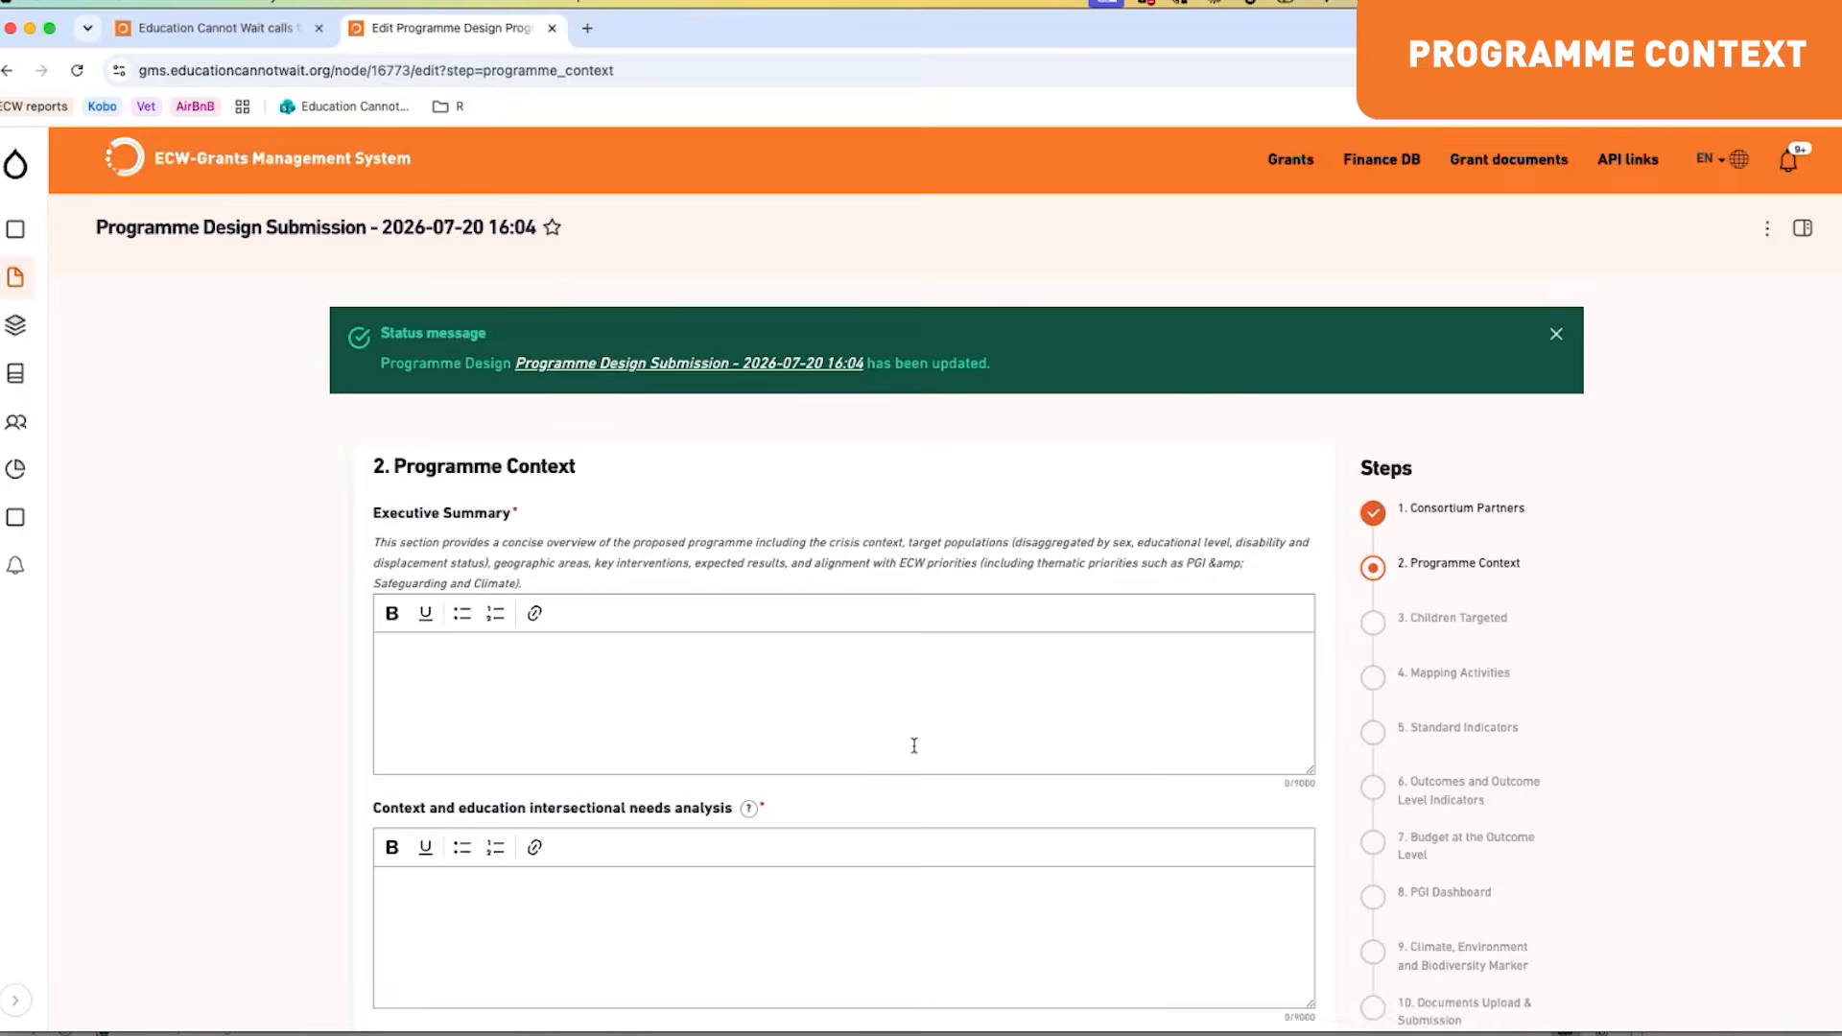
{"action": "scroll", "coordinate": [914, 746], "scroll_direction": "down", "scroll_amount": 2}
{"action": "scroll", "coordinate": [915, 746], "scroll_direction": "down", "scroll_amount": 10}
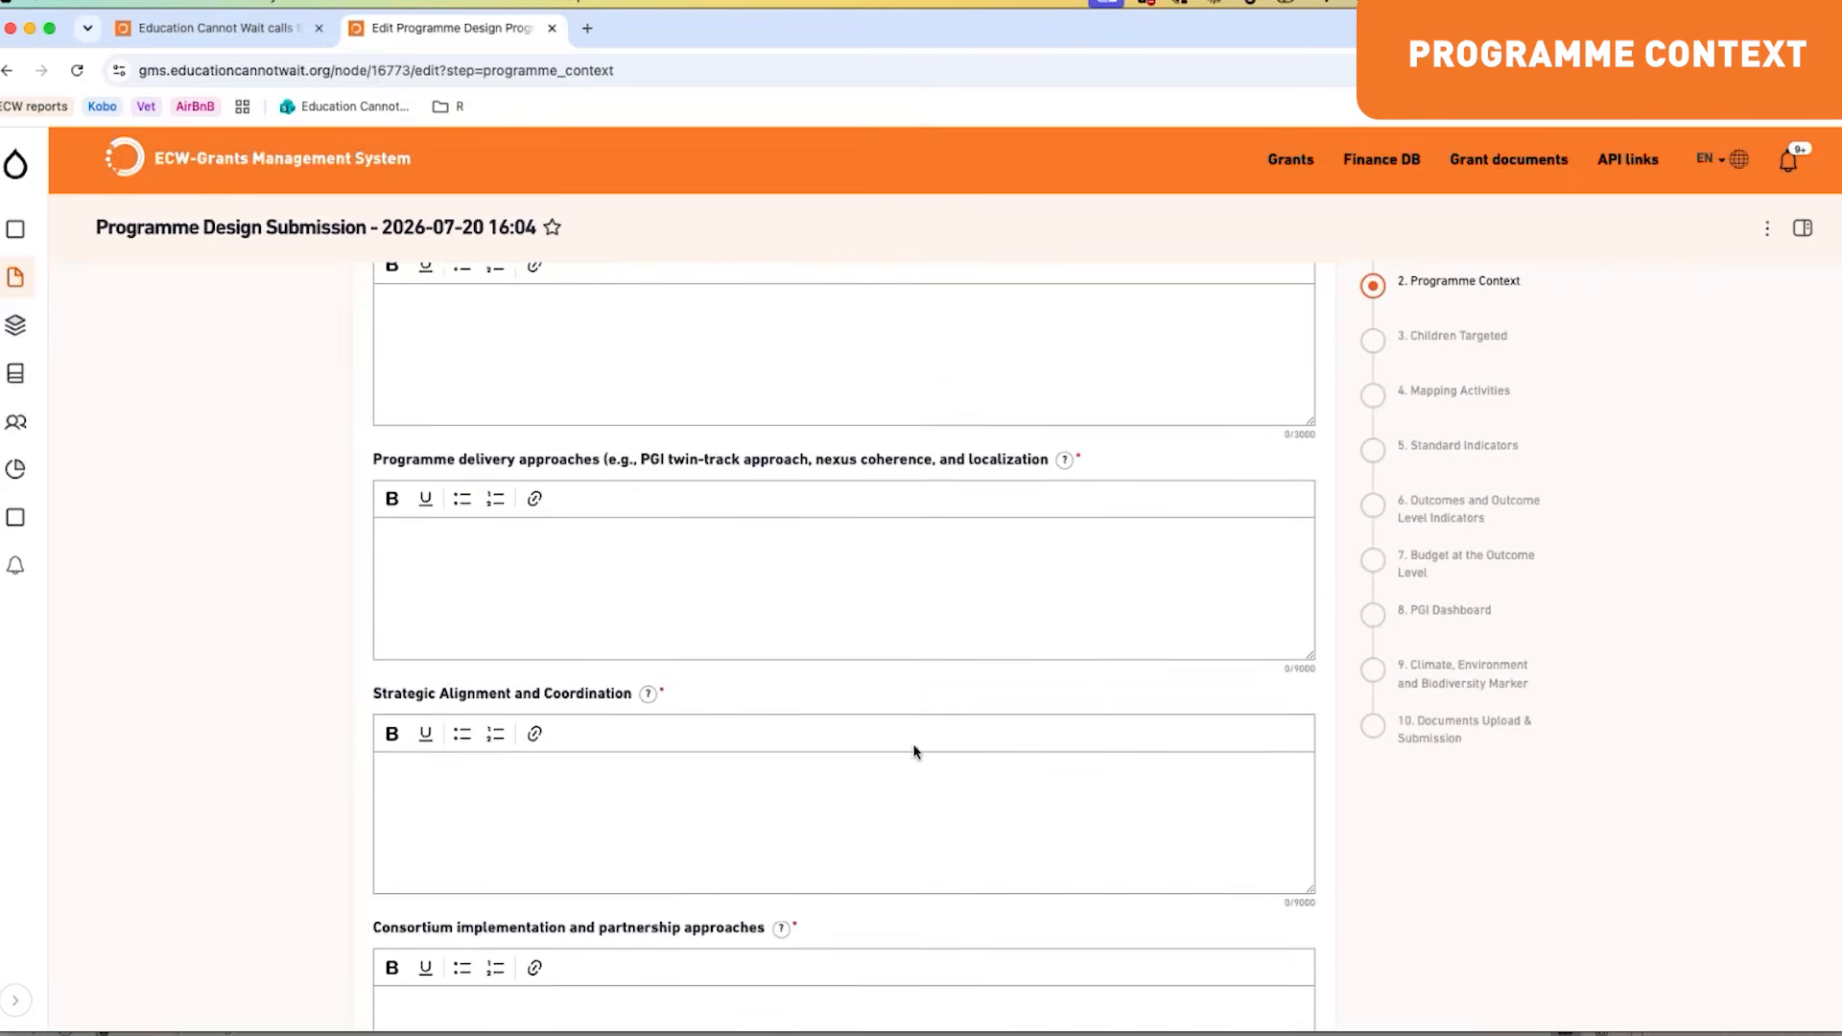
{"action": "scroll", "coordinate": [914, 752], "scroll_direction": "up", "scroll_amount": 15}
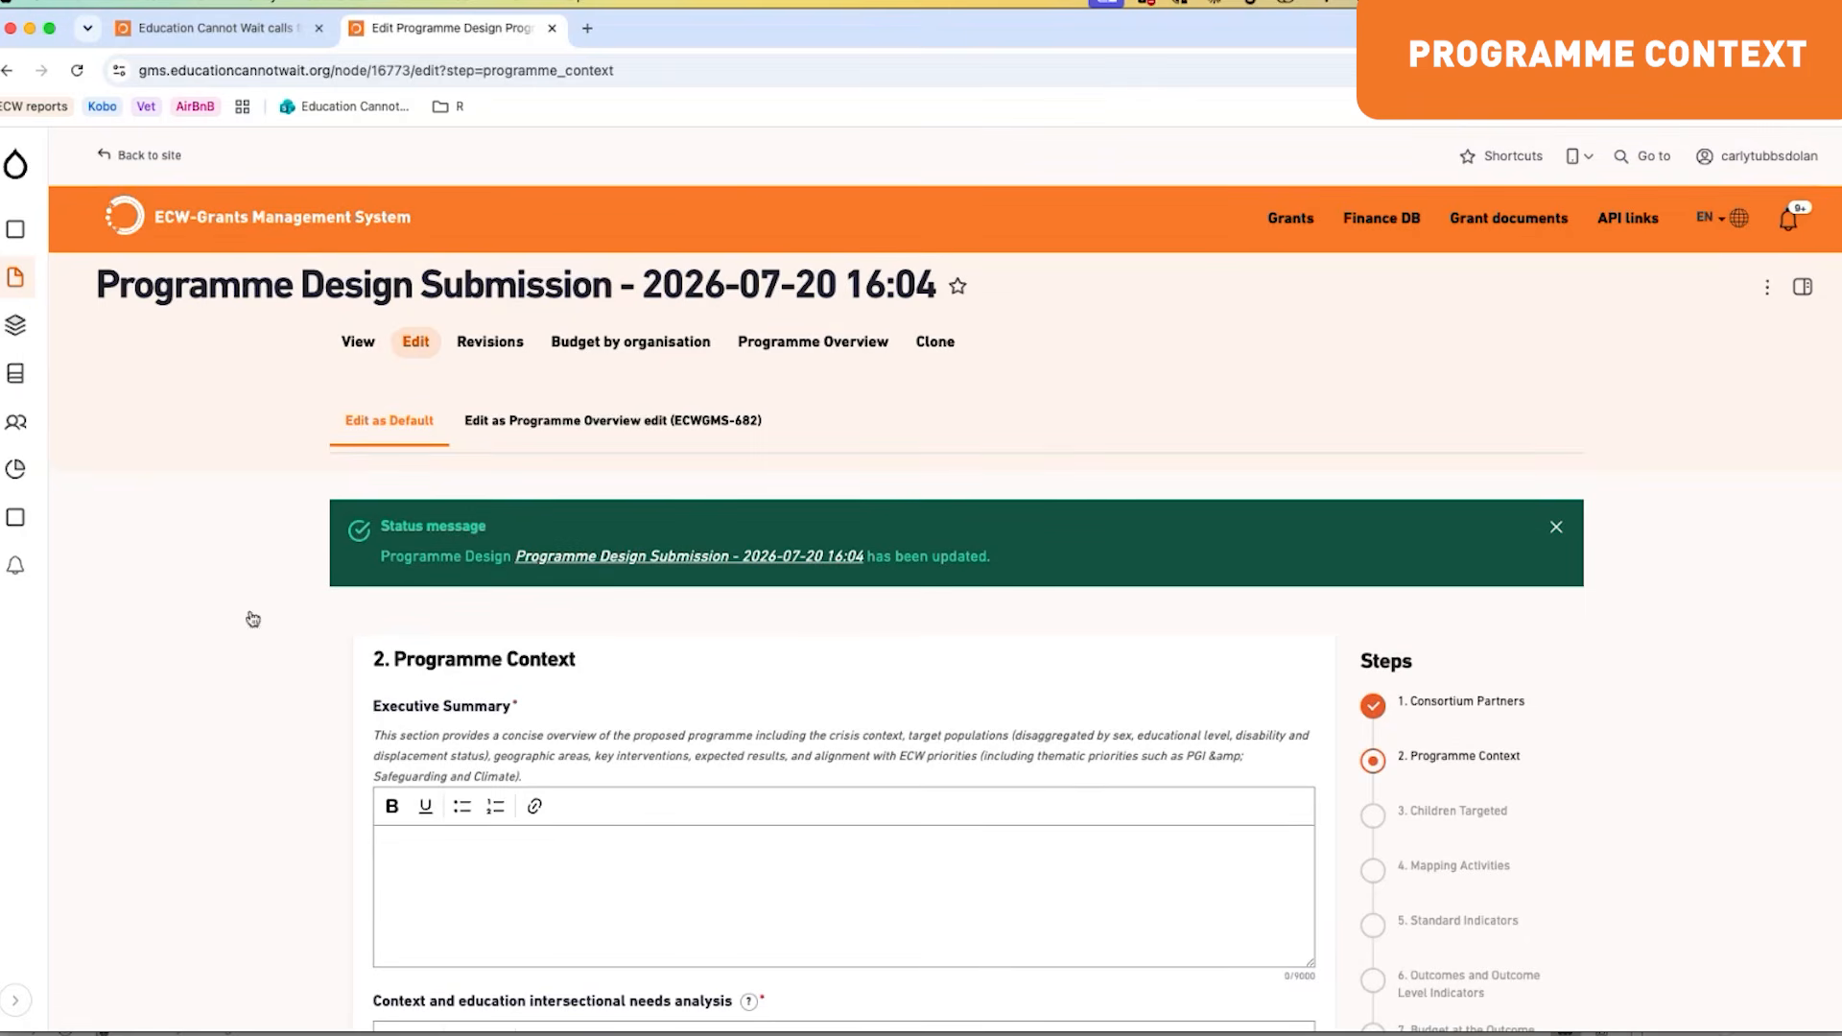
Step: Switch to Word and review the ECW CORE_Programme_Narrative_Template 2026 document from its opening pages through Section 3, Programme Design and Results
{"action": "key", "text": "super+Tab"}
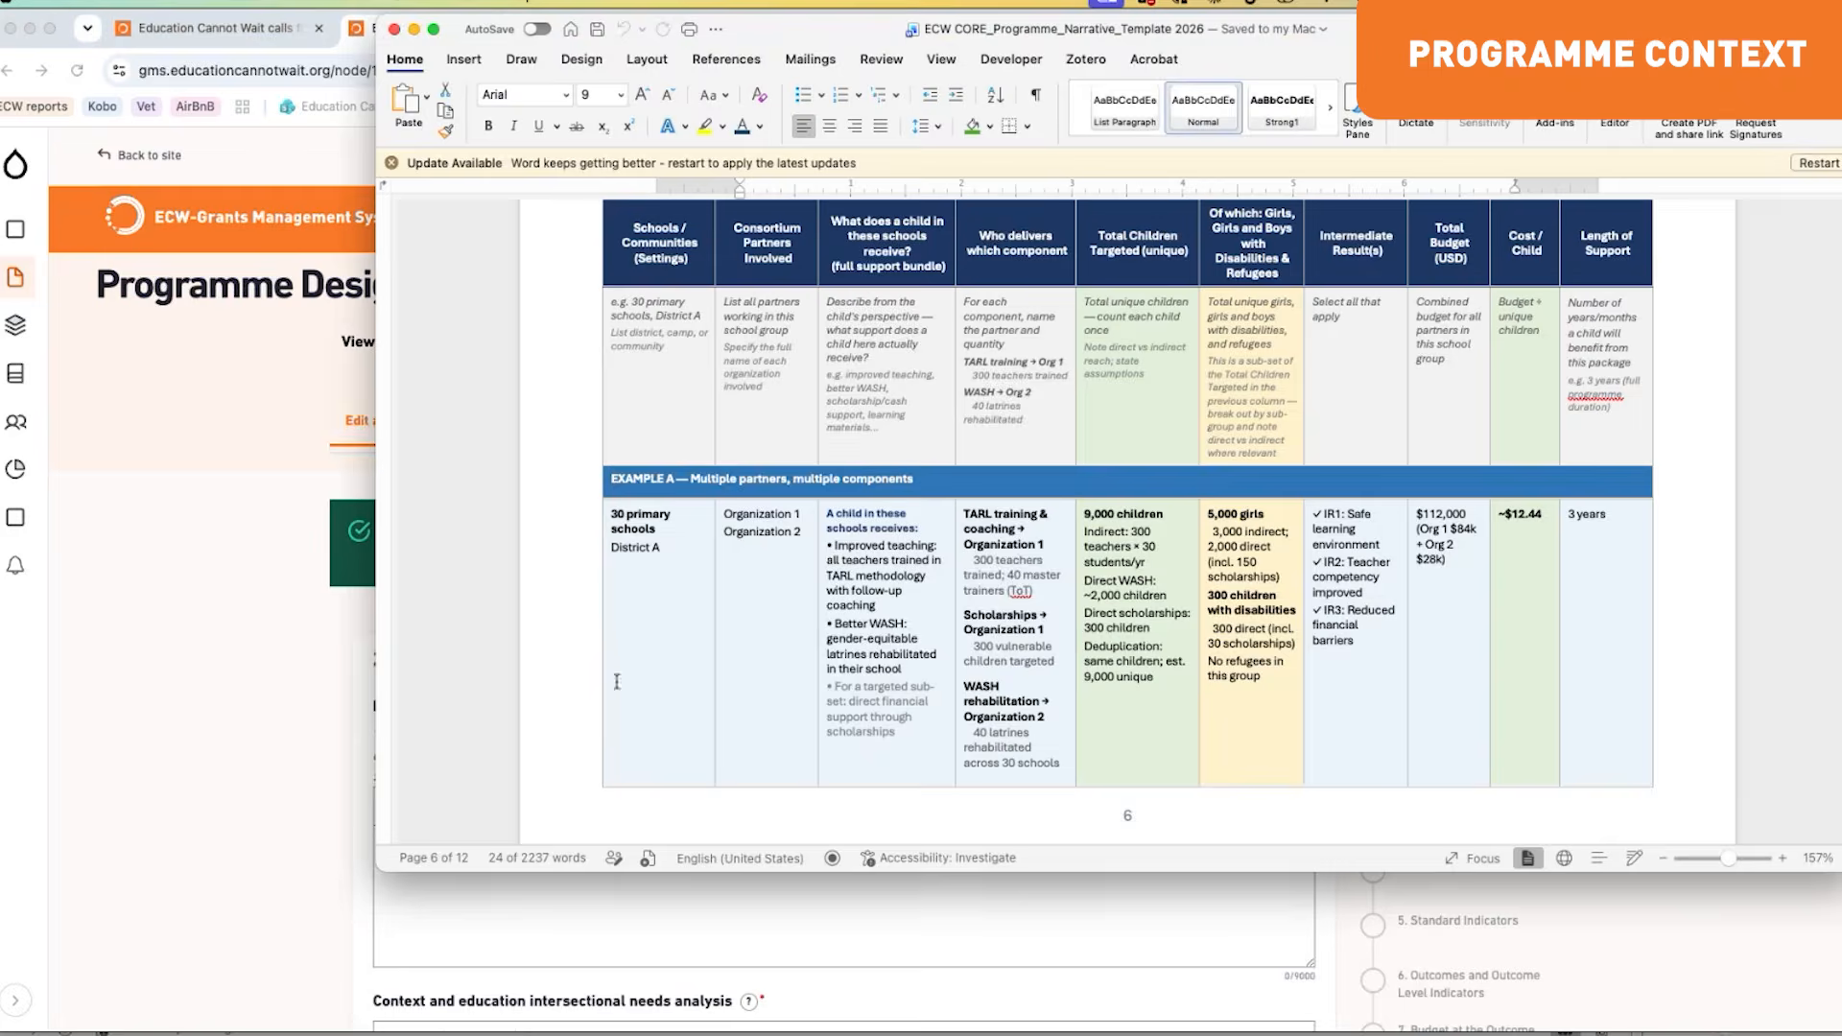
{"action": "scroll", "coordinate": [617, 682], "scroll_direction": "up", "scroll_amount": 2}
{"action": "scroll", "coordinate": [617, 681], "scroll_direction": "up", "scroll_amount": 20}
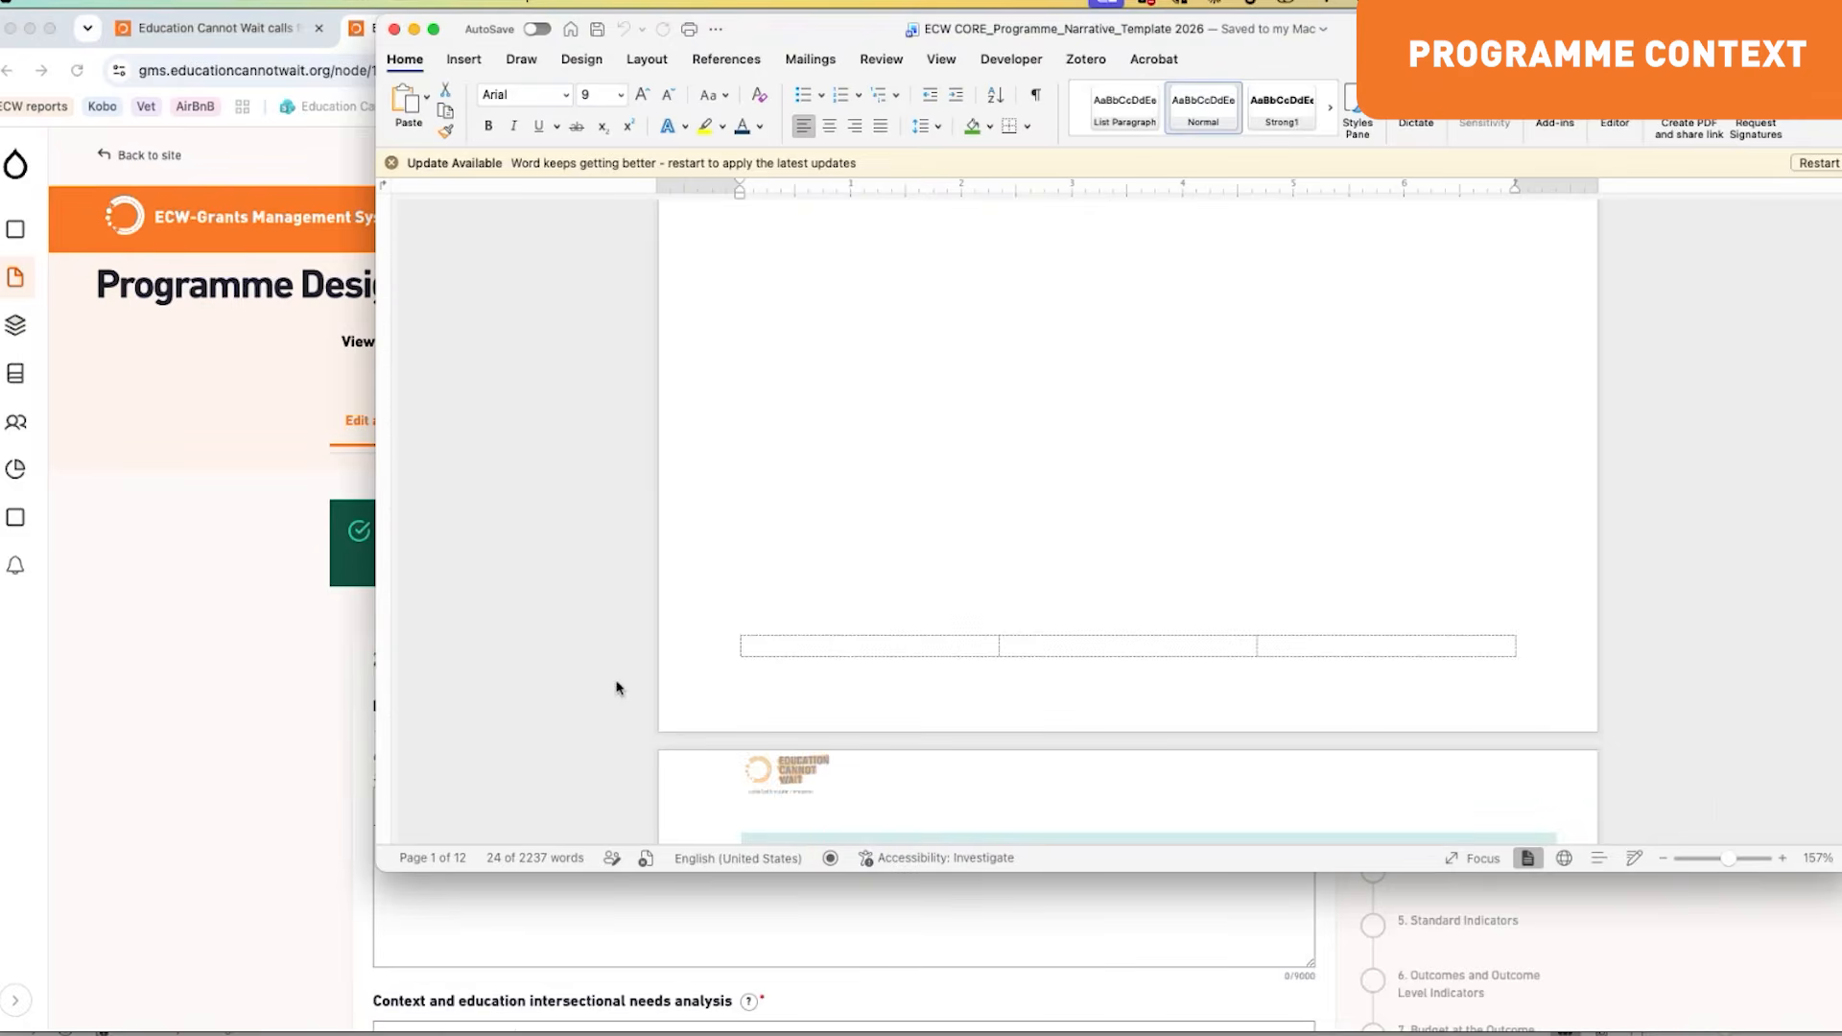
{"action": "scroll", "coordinate": [615, 688], "scroll_direction": "up", "scroll_amount": 10}
{"action": "scroll", "coordinate": [614, 688], "scroll_direction": "down", "scroll_amount": 15}
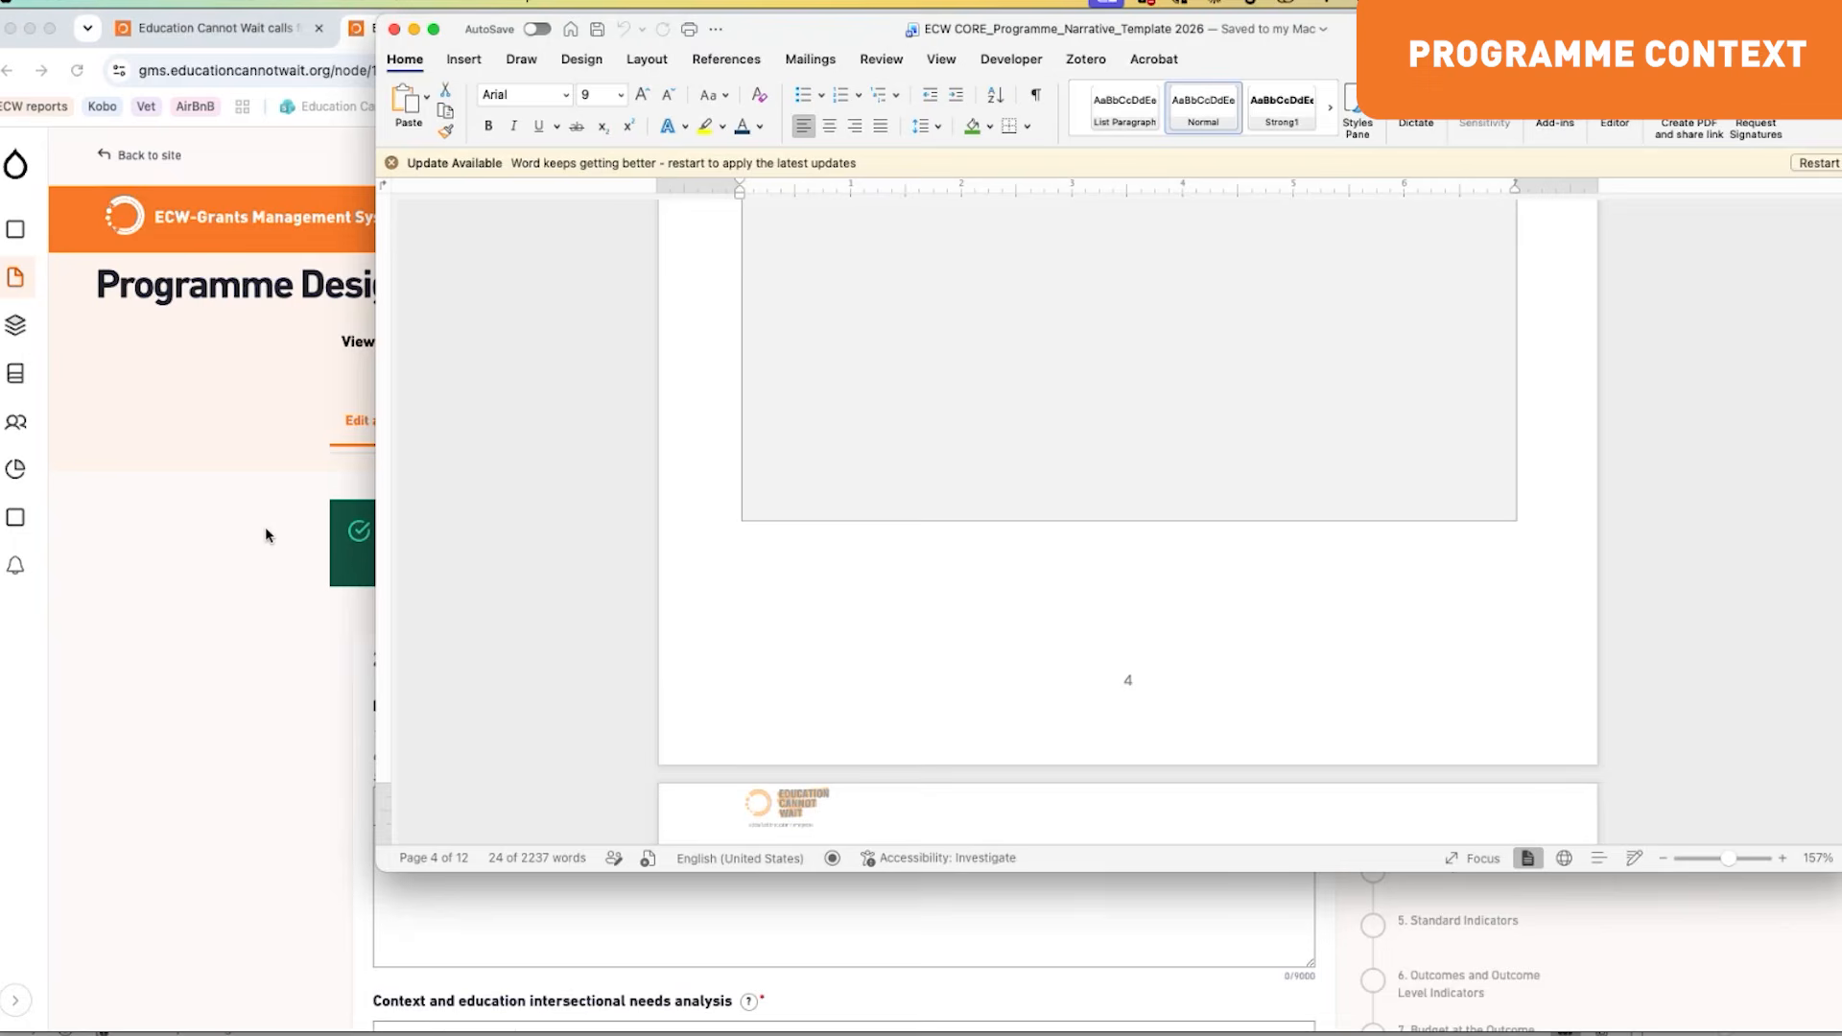
{"action": "scroll", "coordinate": [1067, 570], "scroll_direction": "down", "scroll_amount": 5}
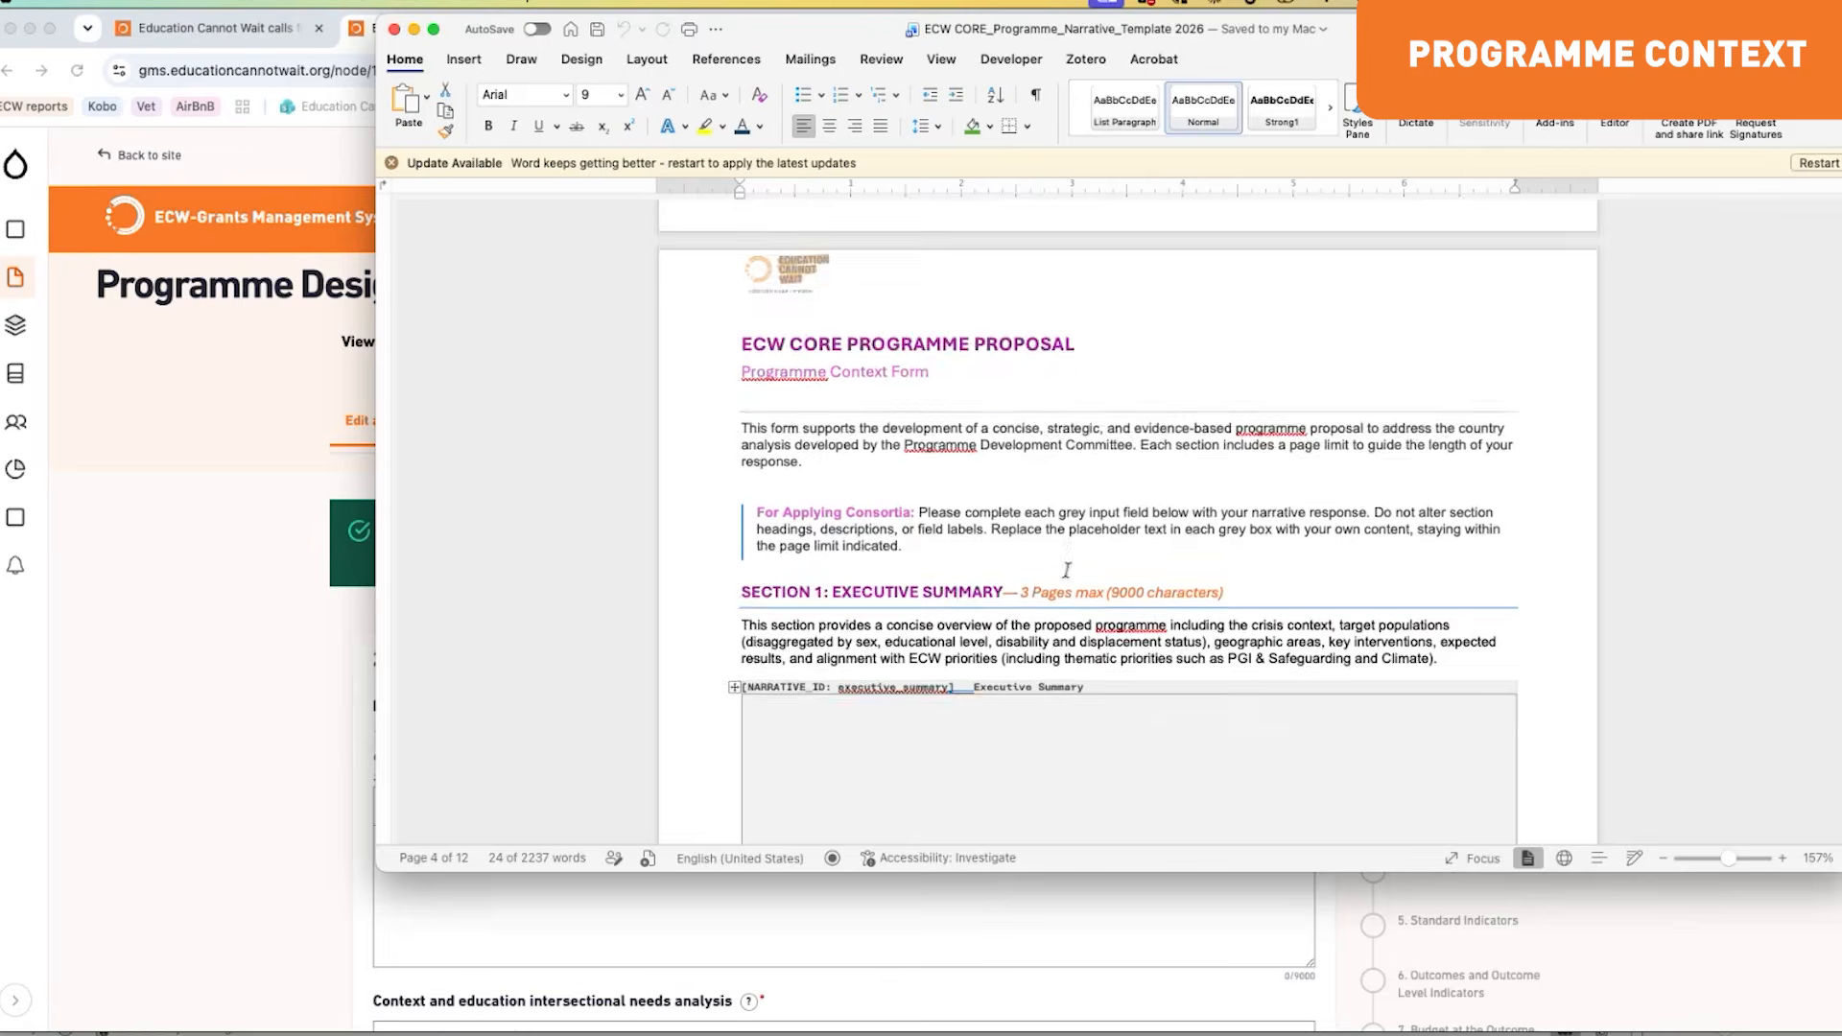
{"action": "scroll", "coordinate": [1067, 570], "scroll_direction": "down", "scroll_amount": 5}
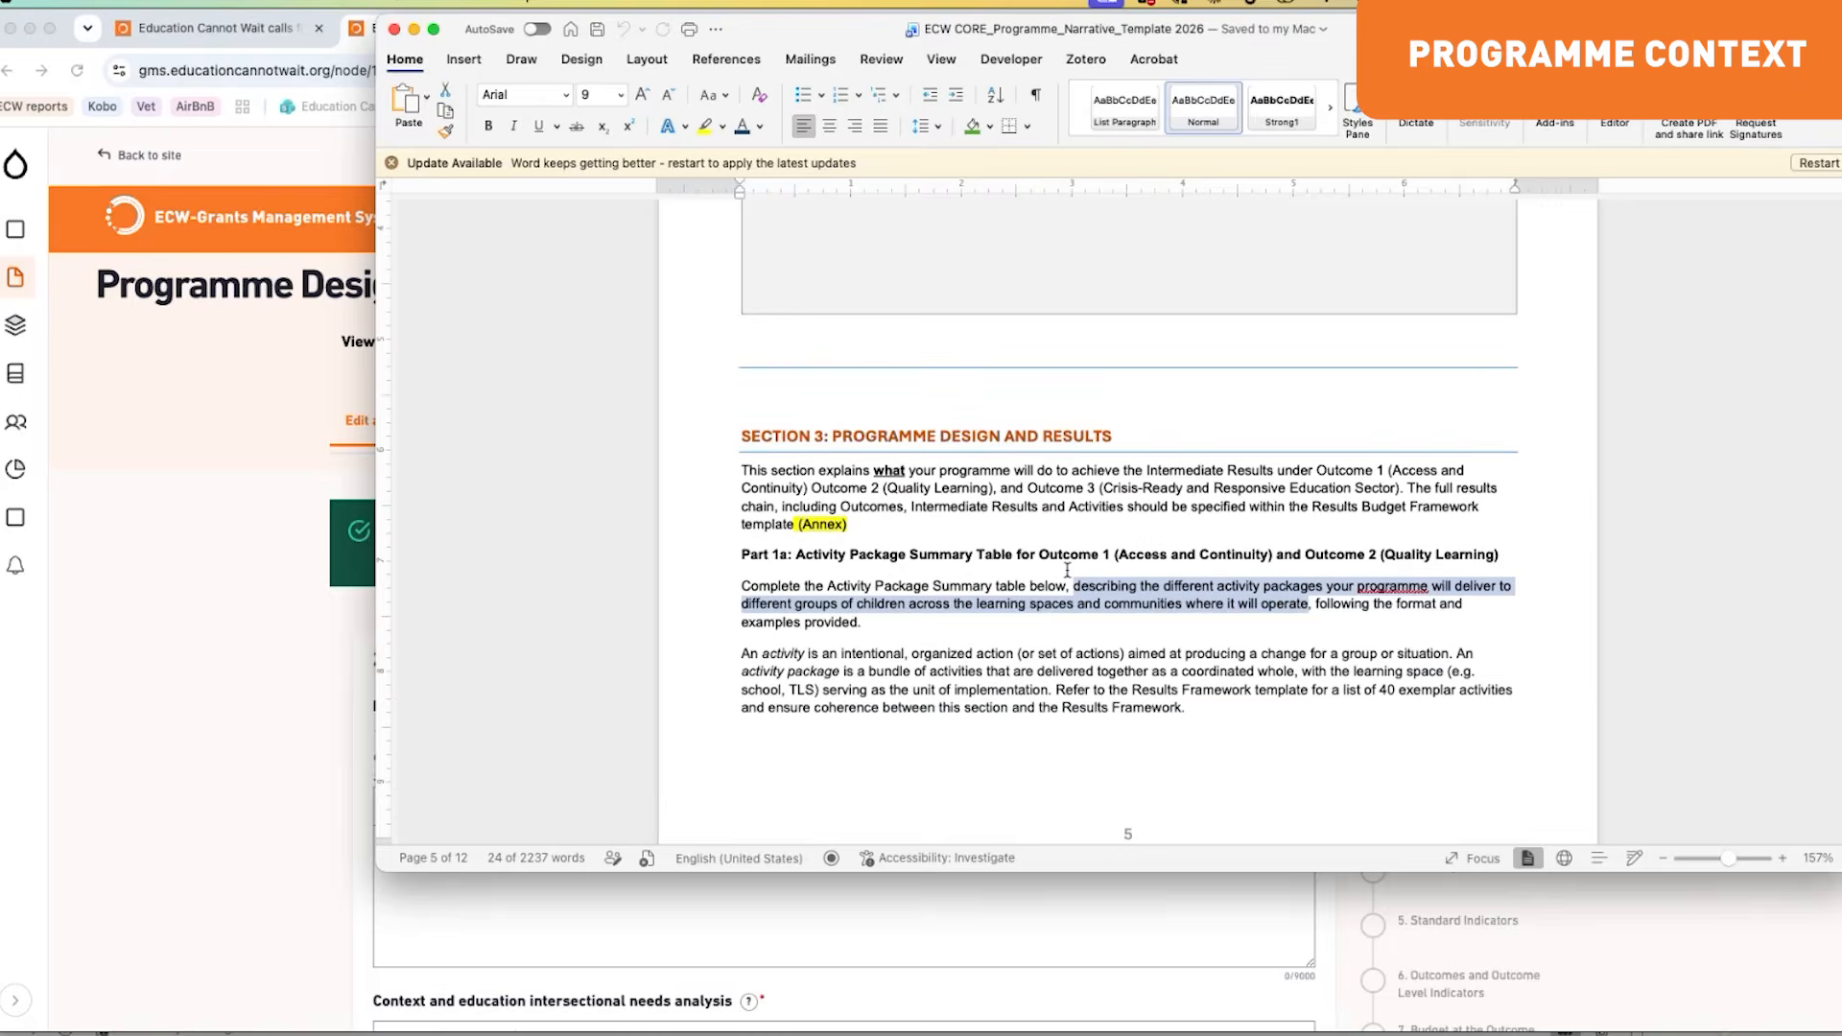
{"action": "scroll", "coordinate": [1067, 570], "scroll_direction": "down", "scroll_amount": 10}
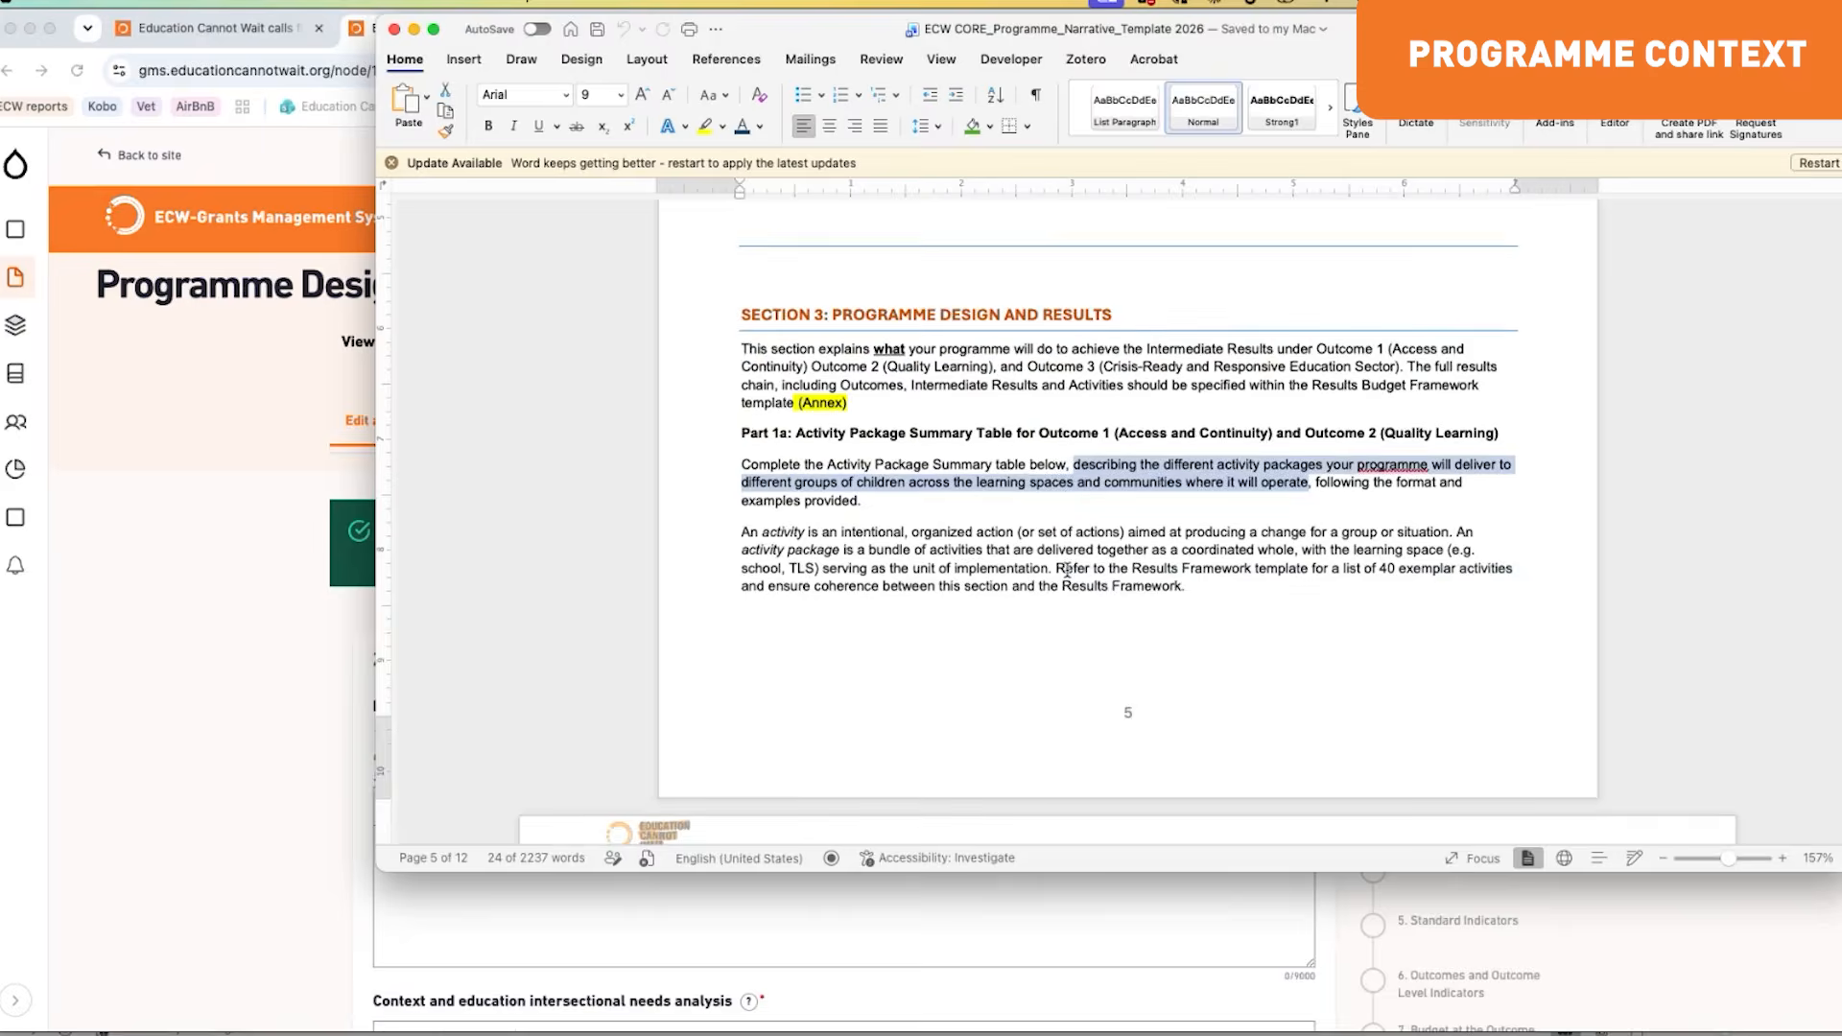
Step: Examine the Activity Packages Summary Table, repositioning and enlarging the Word window so the whole table is in view
{"action": "scroll", "coordinate": [1067, 570], "scroll_direction": "up", "scroll_amount": 1}
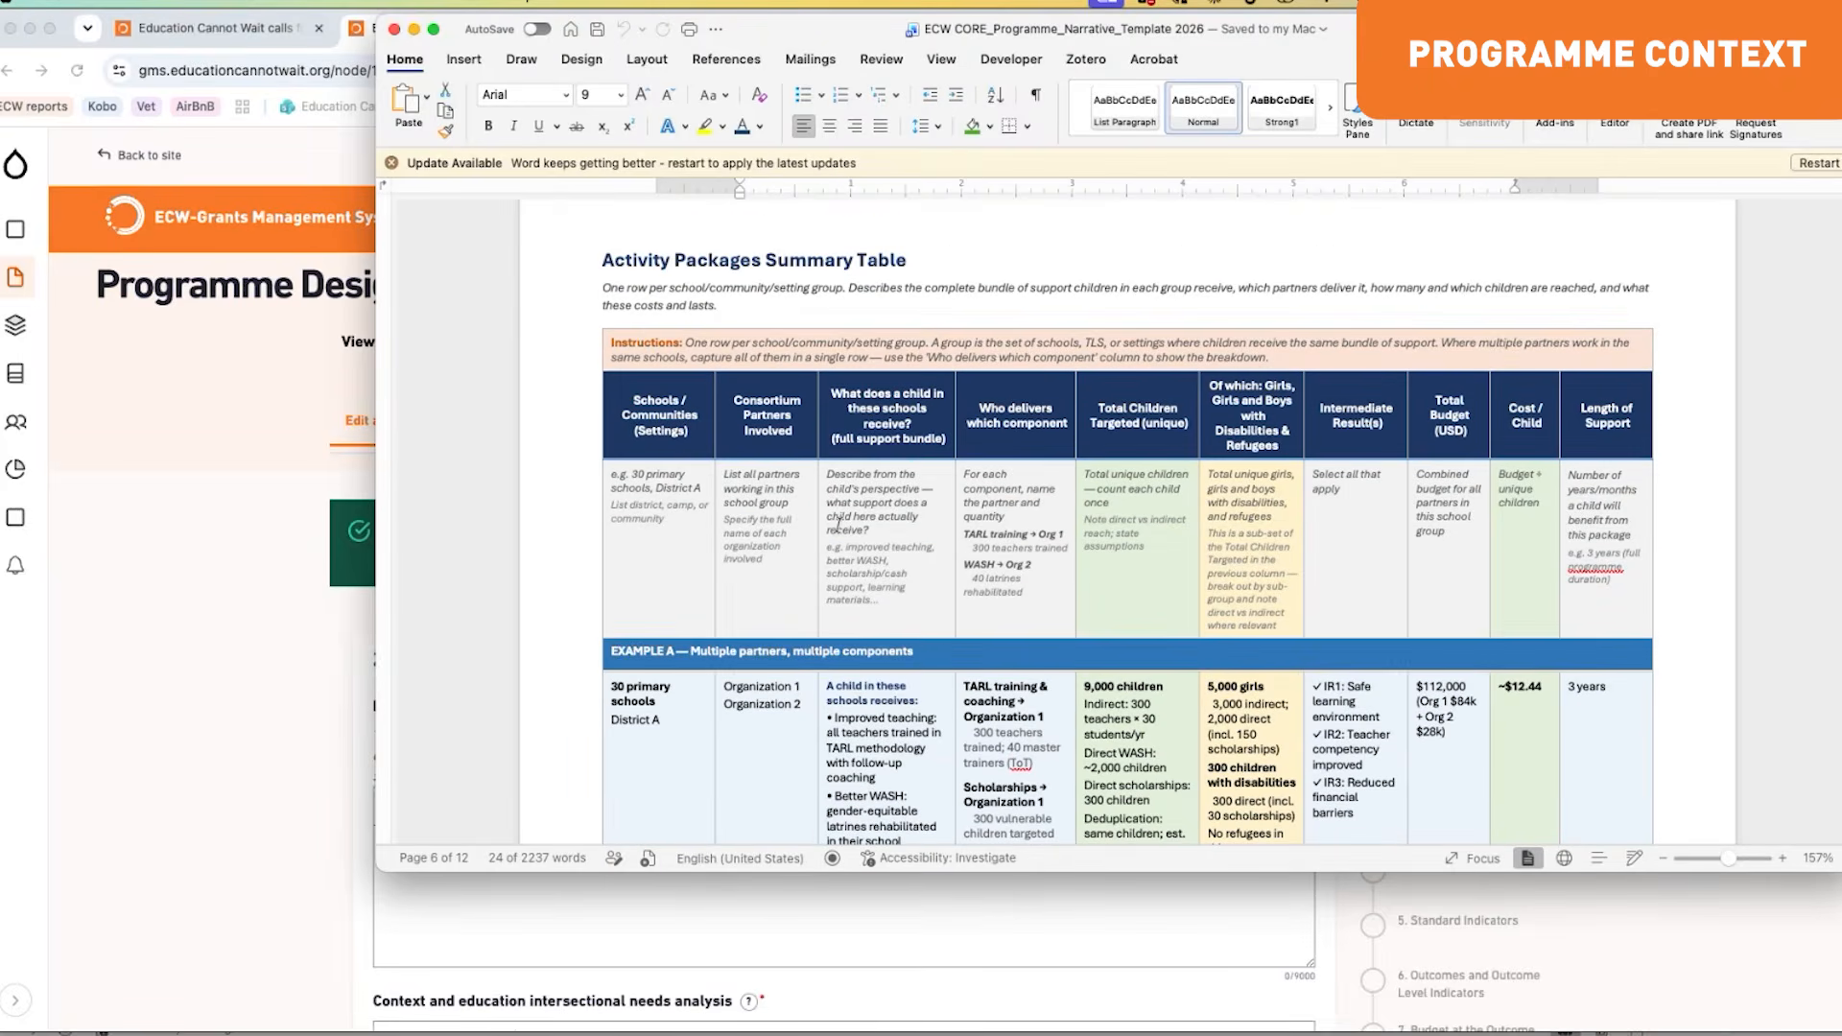
{"action": "scroll", "coordinate": [837, 525], "scroll_direction": "down", "scroll_amount": 2}
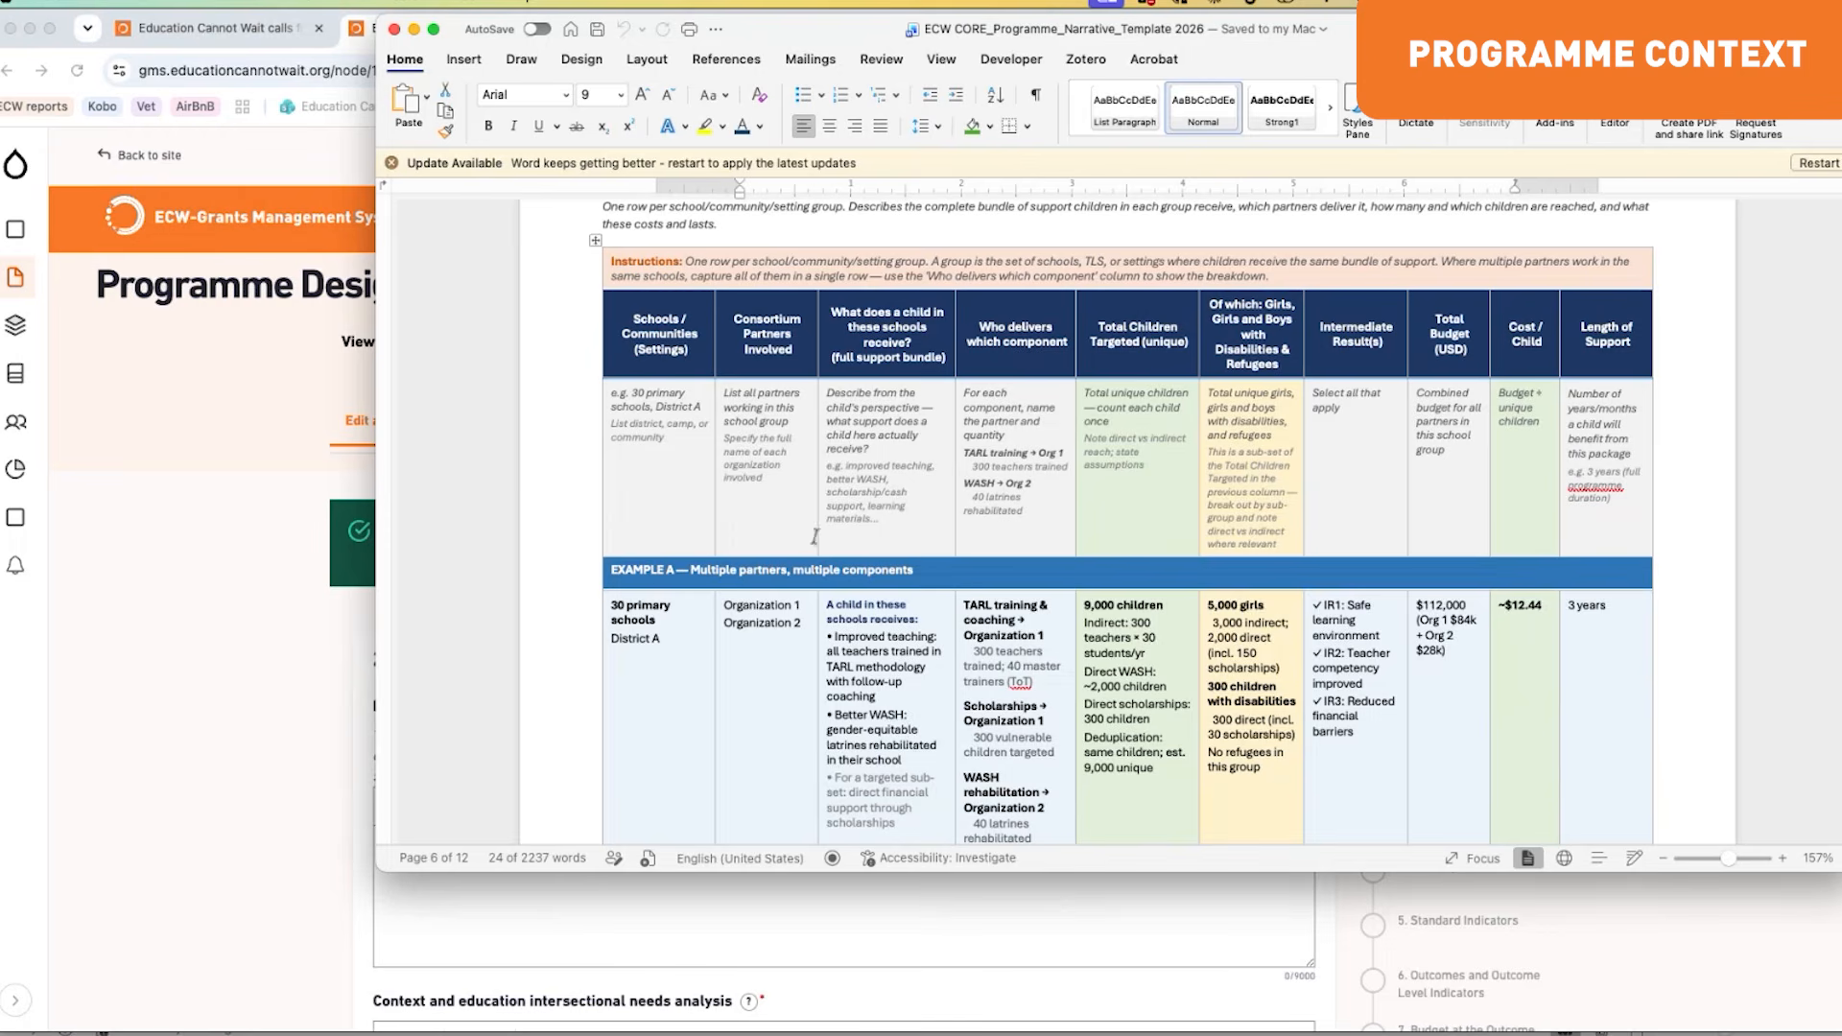
{"action": "left_click_drag", "start_coordinate": [1435, 33], "coordinate": [1107, 32]}
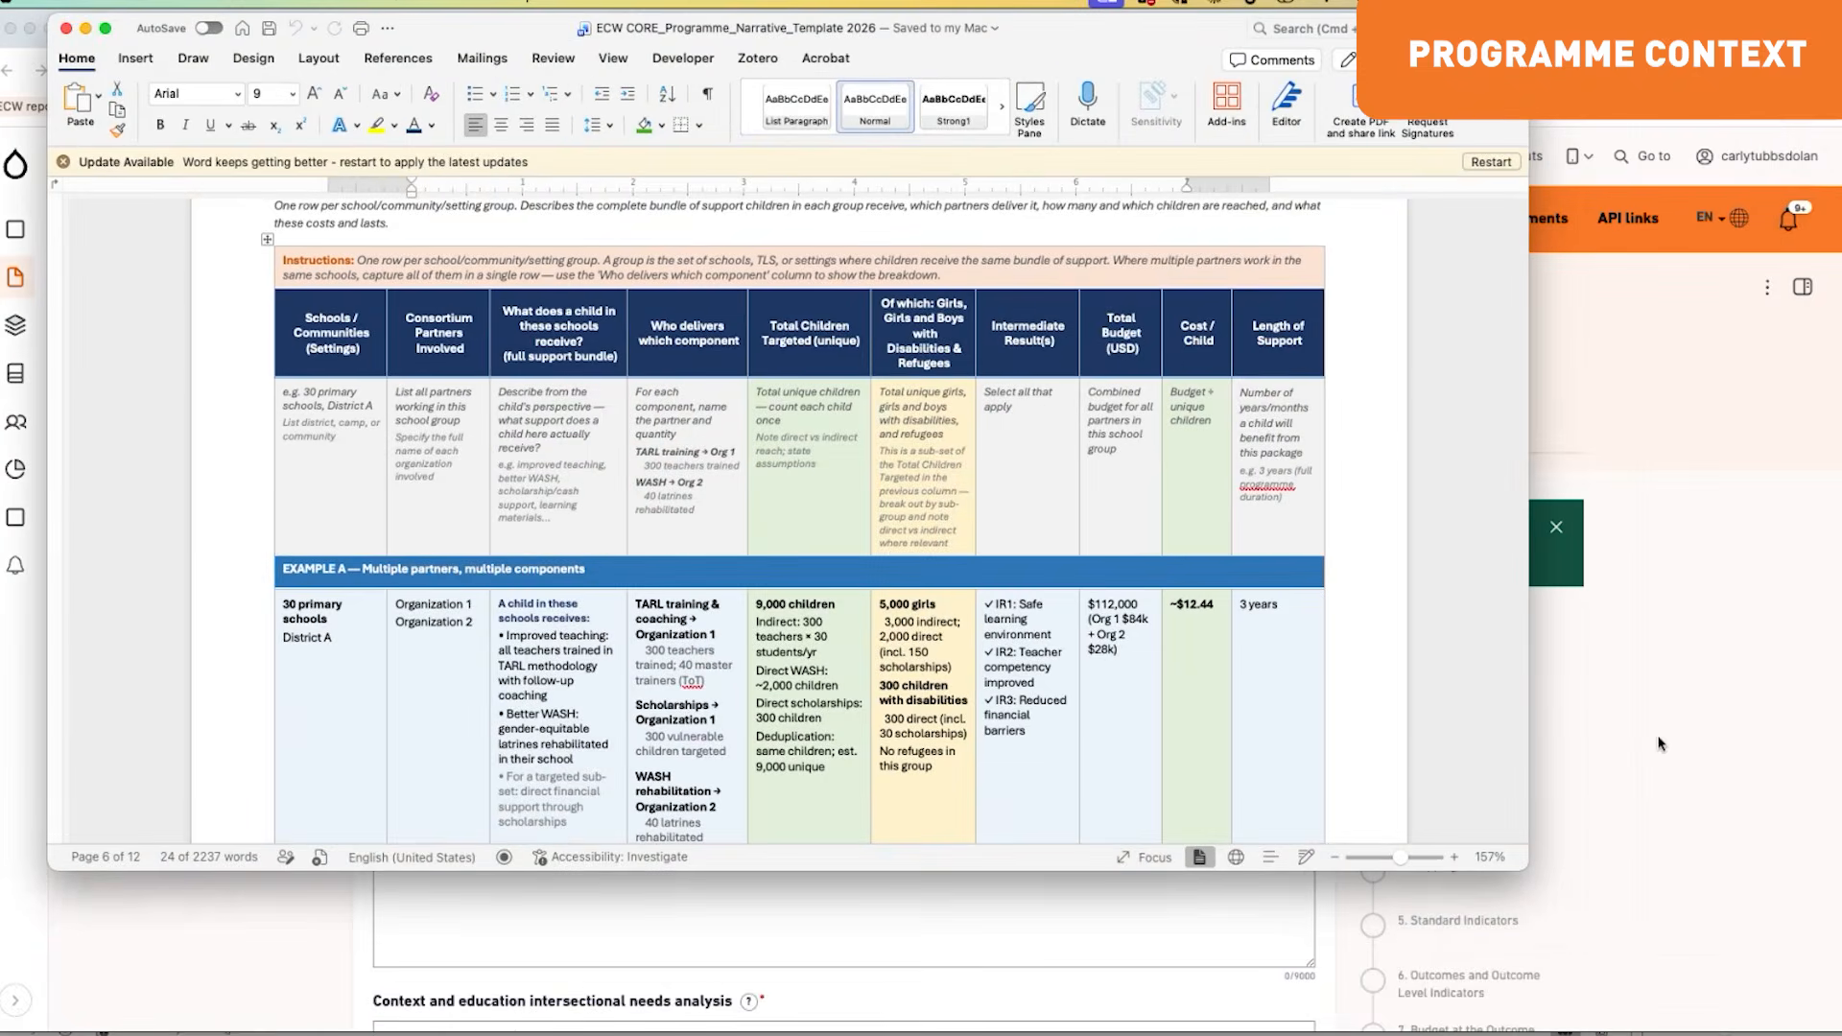
{"action": "left_click_drag", "start_coordinate": [1531, 871], "coordinate": [1841, 1032]}
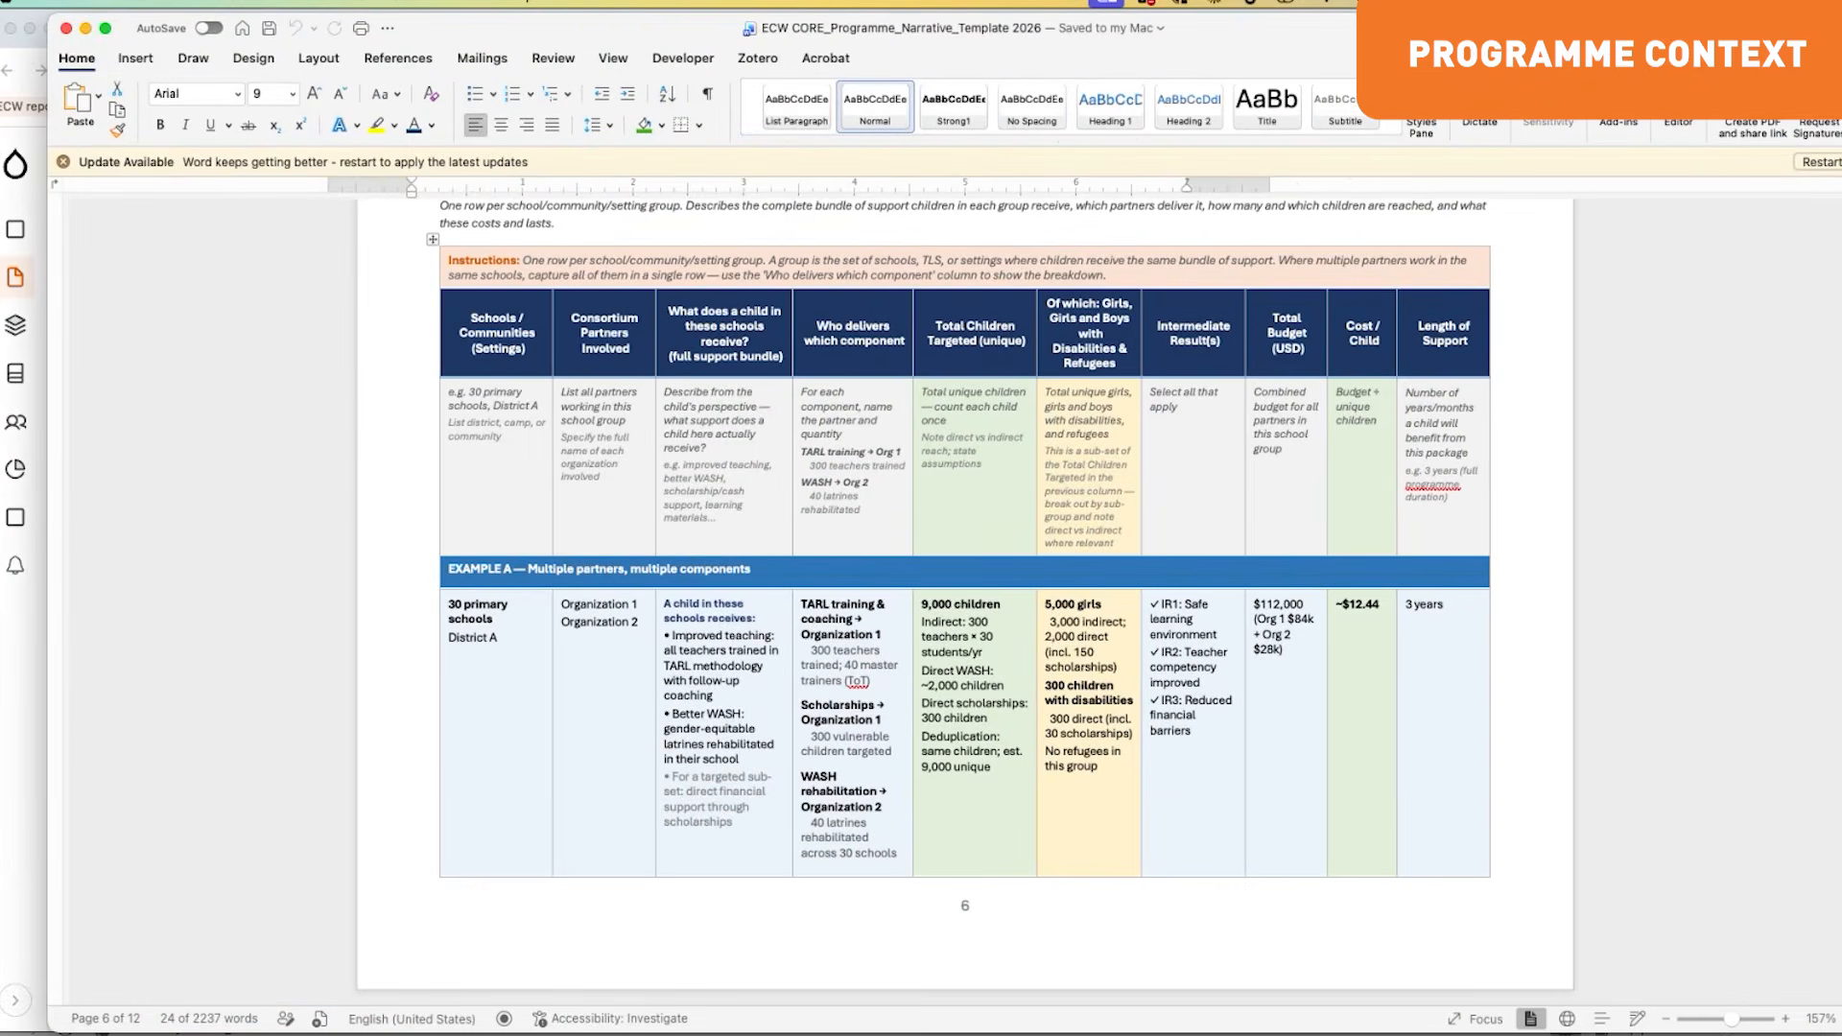
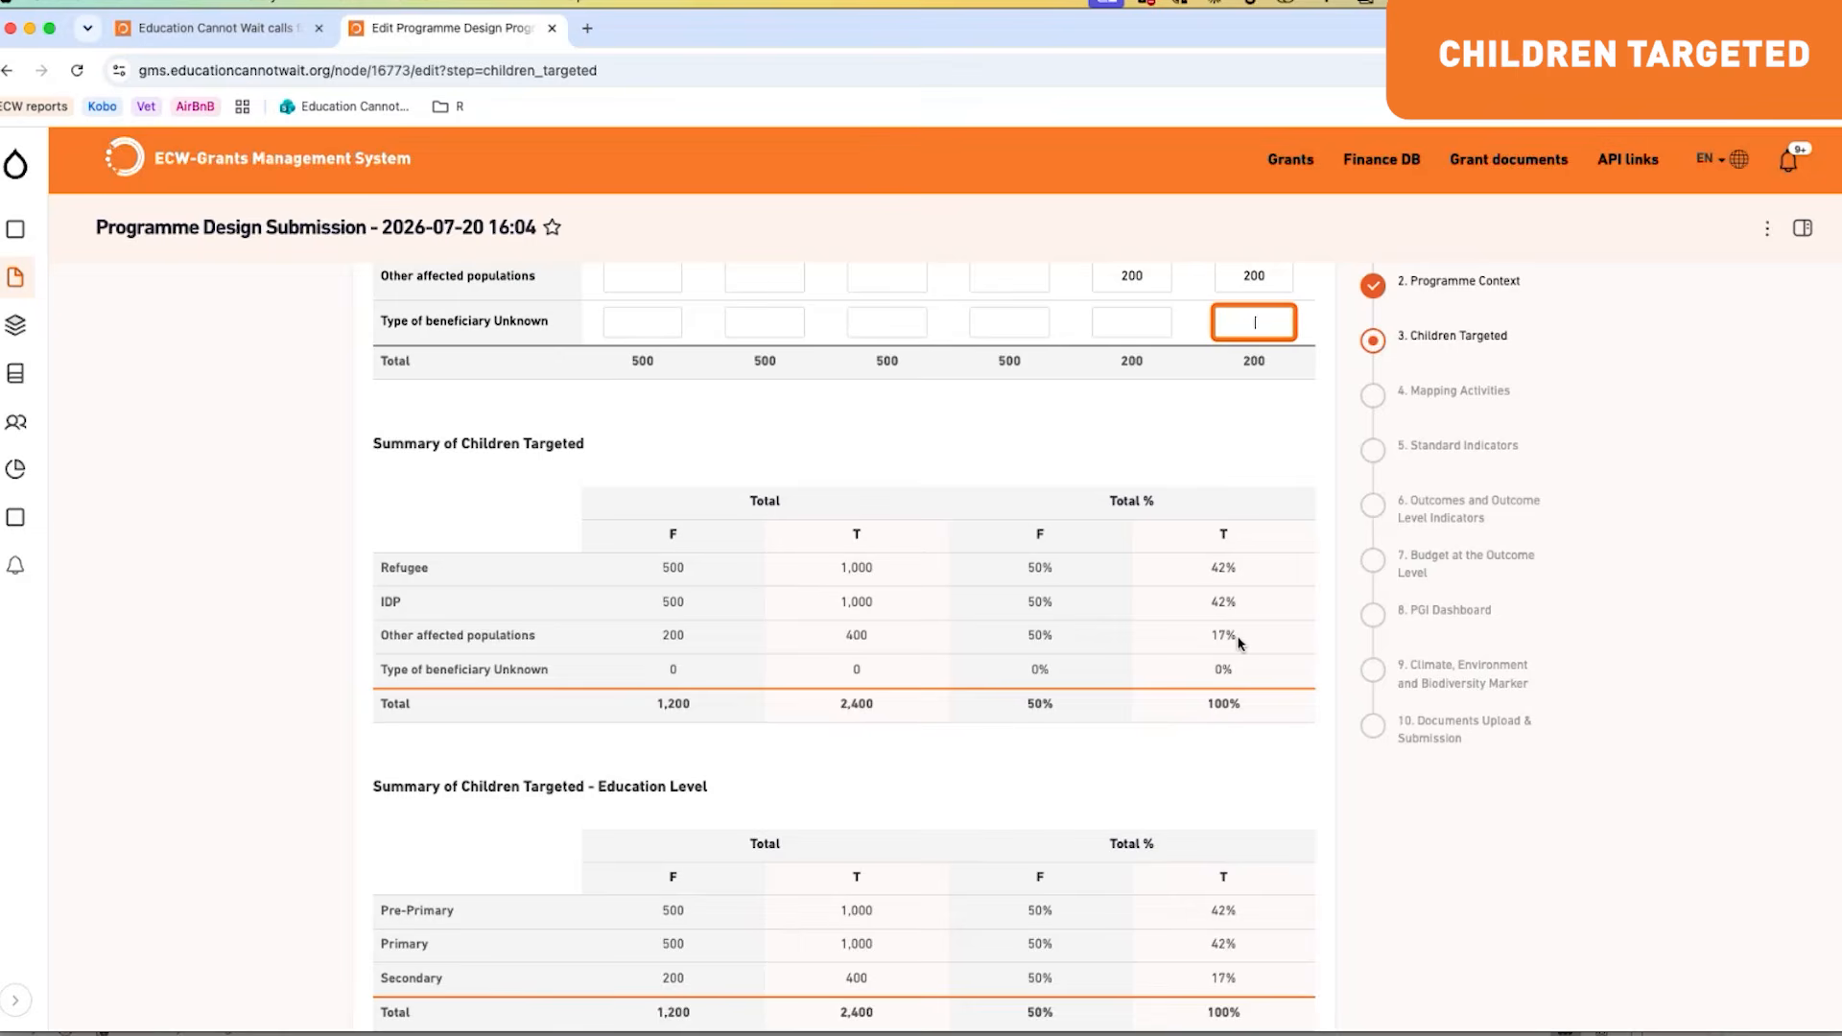
Step: Review the children targeted summaries and disability figures, and switch to Excel to check the Children Targeted sheet of CORE_result_budget_template_final_v2
{"action": "scroll", "coordinate": [1239, 643], "scroll_direction": "down", "scroll_amount": 1}
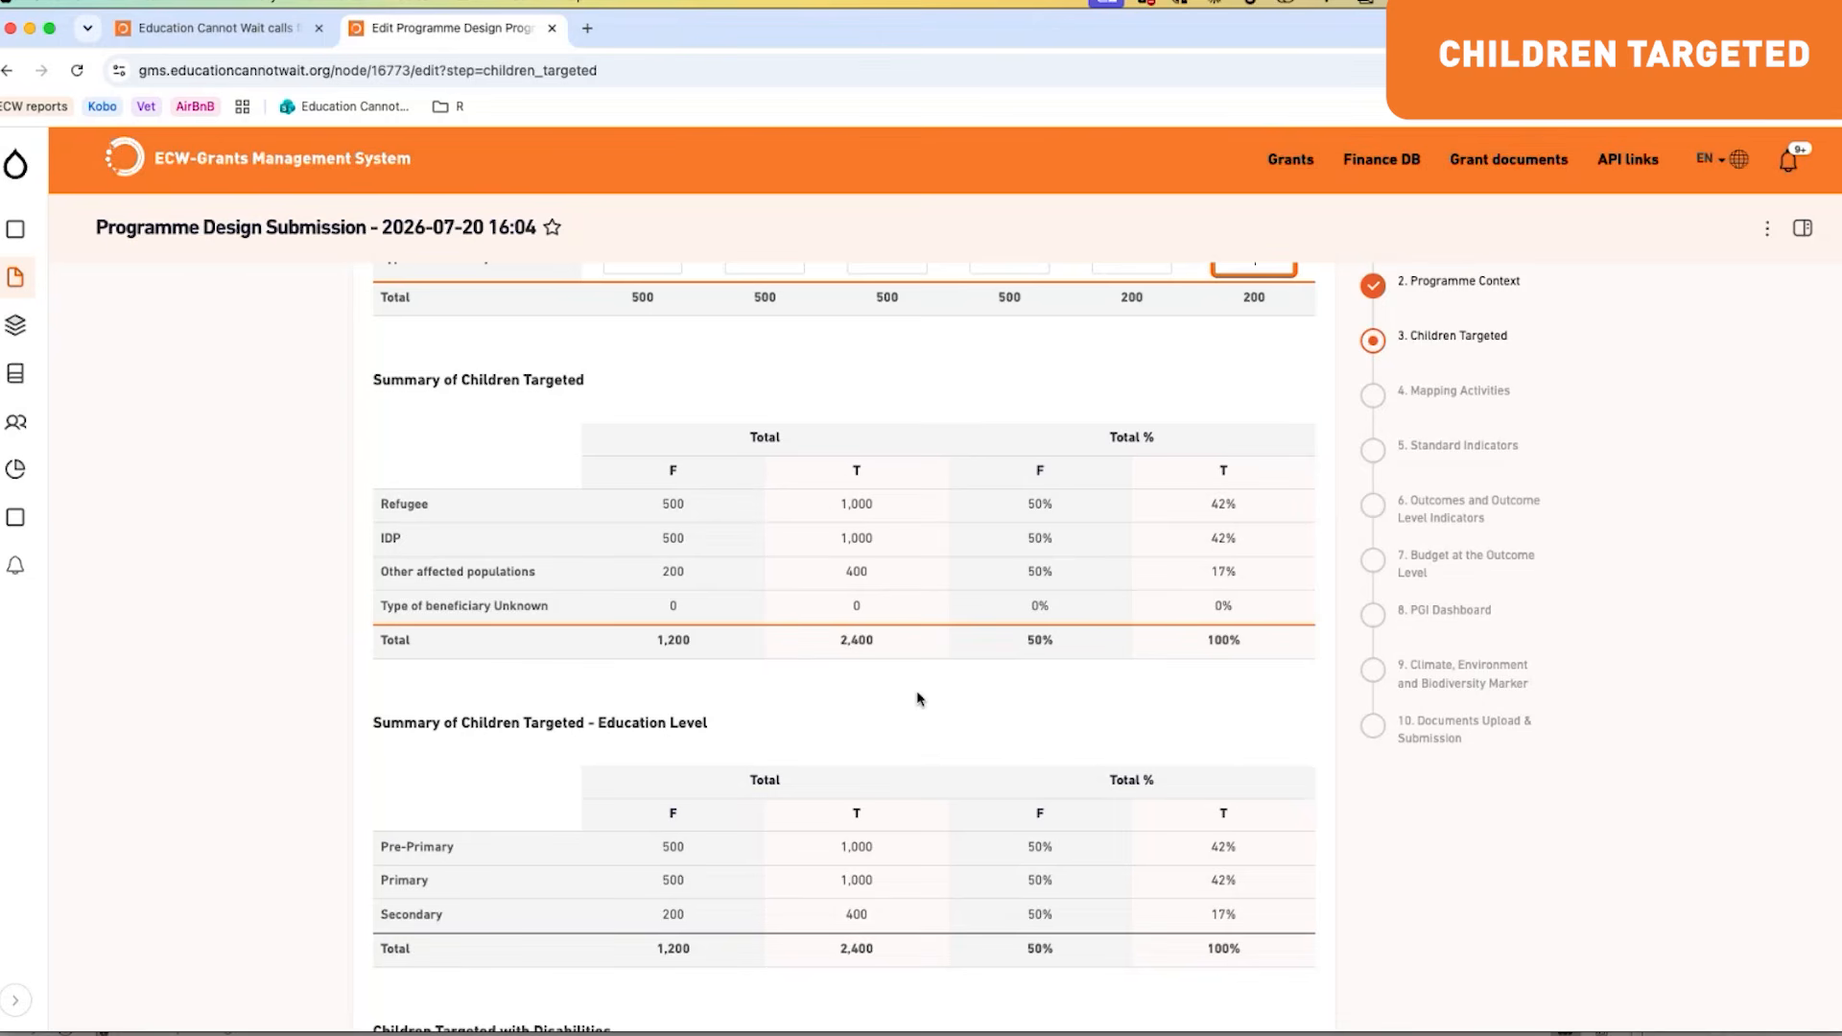
{"action": "scroll", "coordinate": [918, 699], "scroll_direction": "down", "scroll_amount": 2}
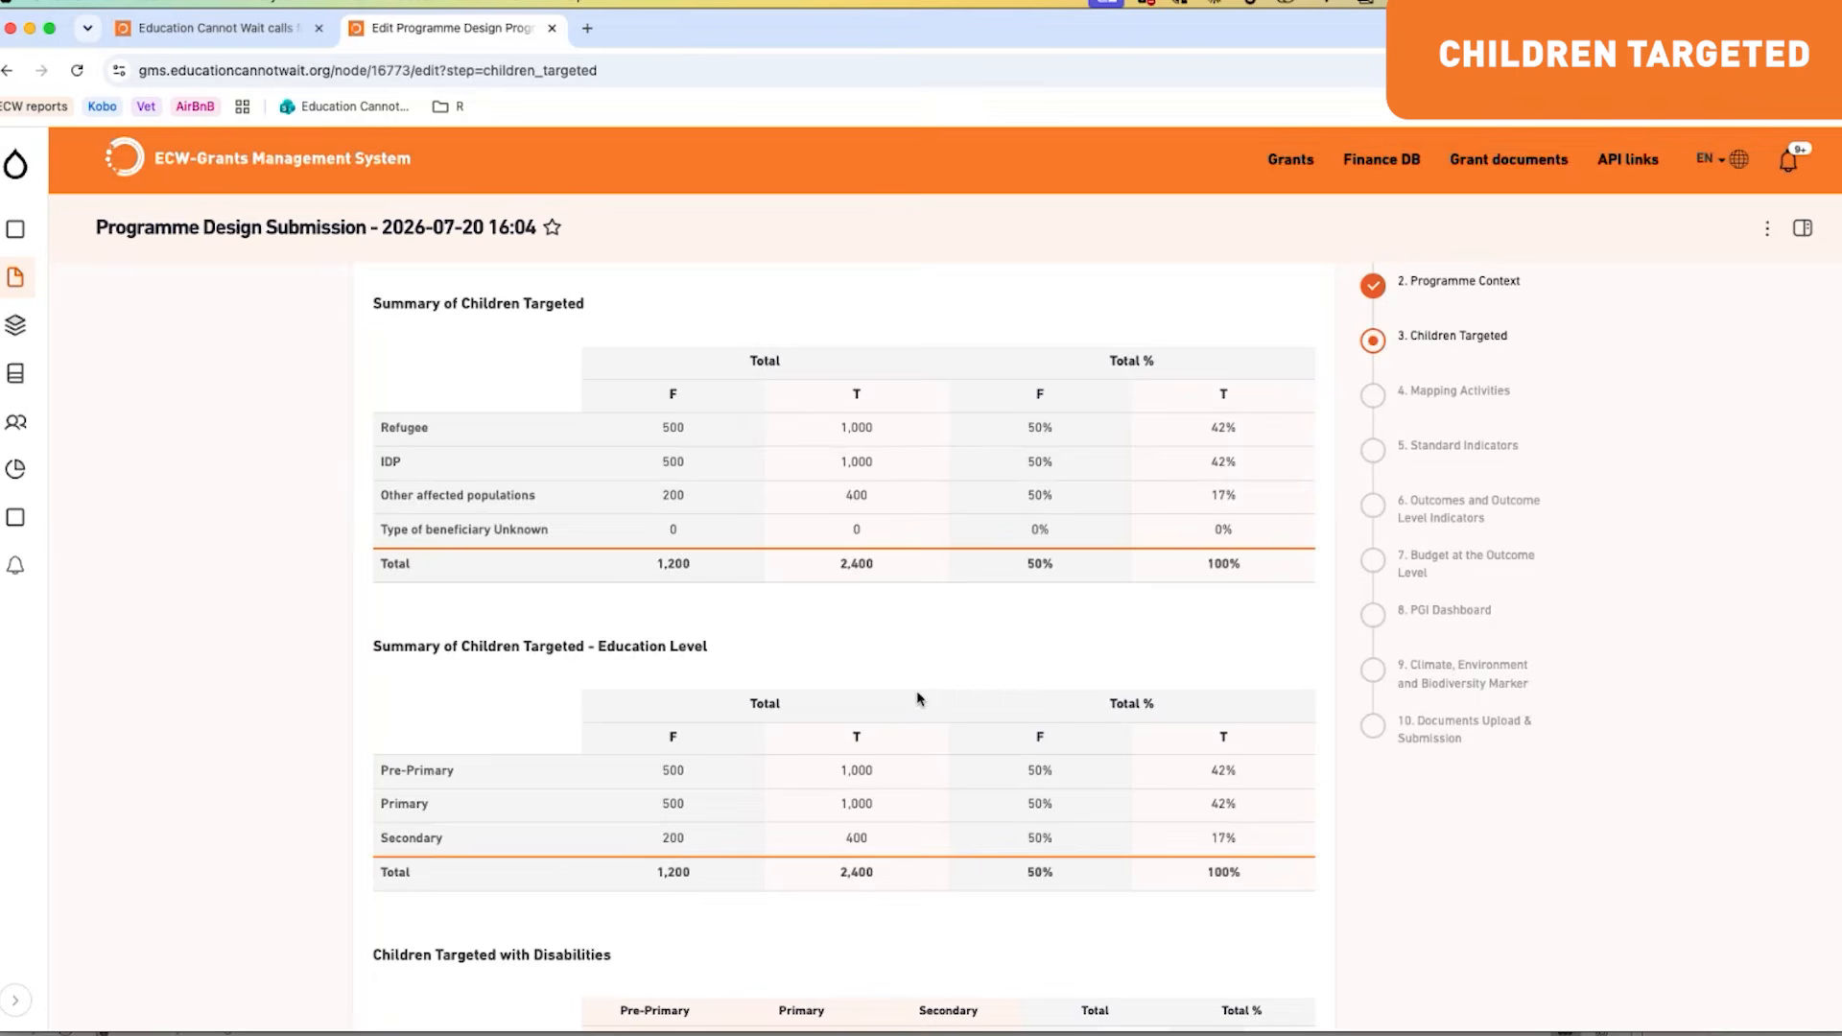
{"action": "scroll", "coordinate": [919, 699], "scroll_direction": "down", "scroll_amount": 3}
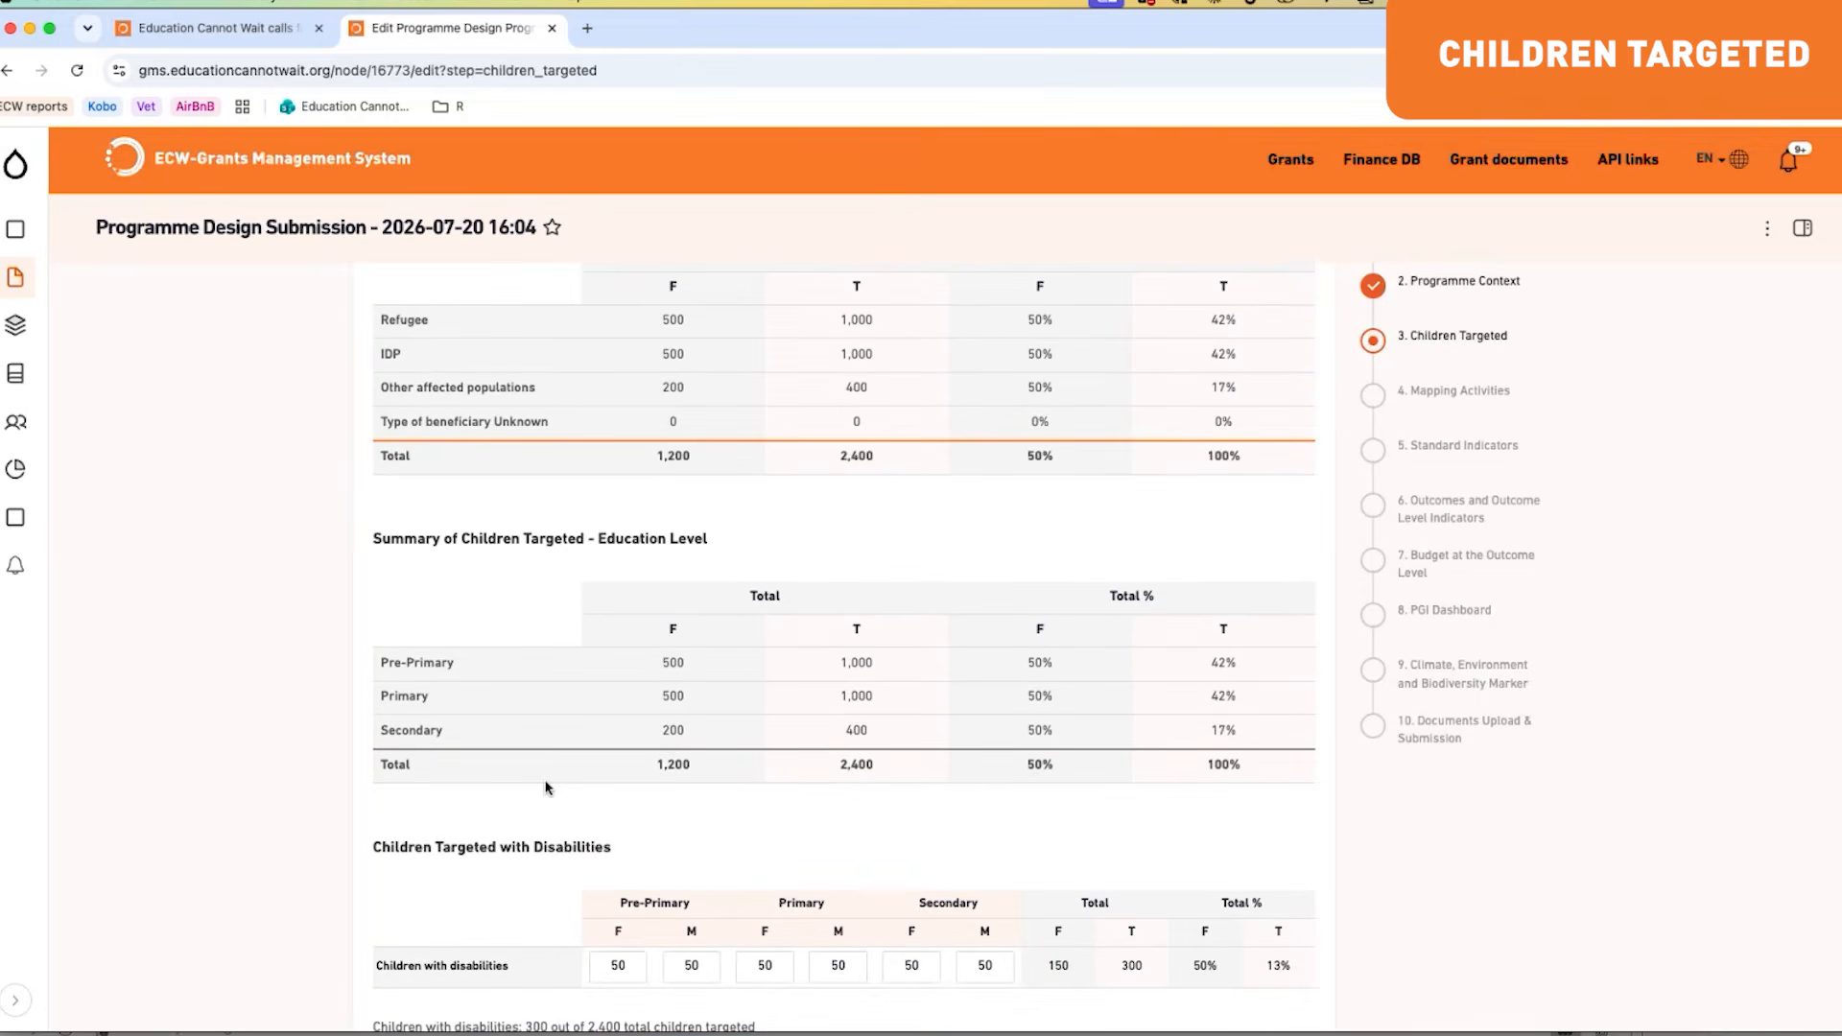
{"action": "scroll", "coordinate": [545, 787], "scroll_direction": "down", "scroll_amount": 1}
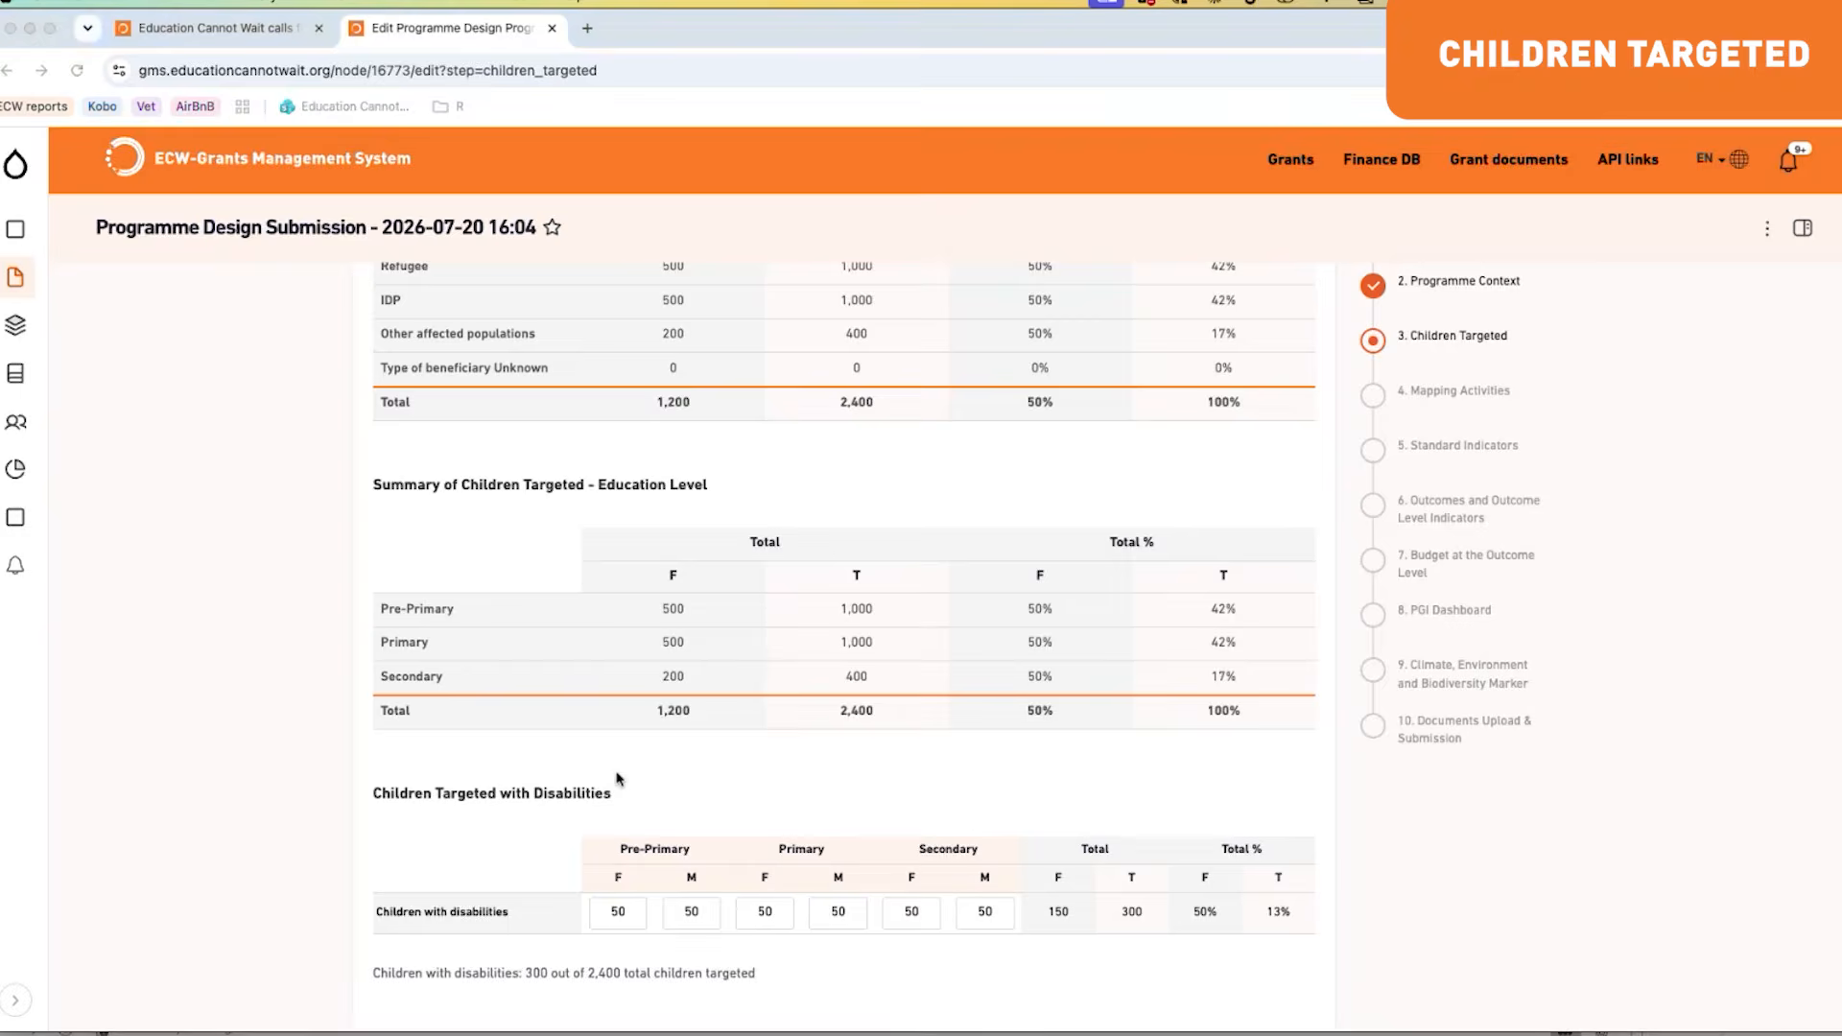
{"action": "key", "text": "super+Tab"}
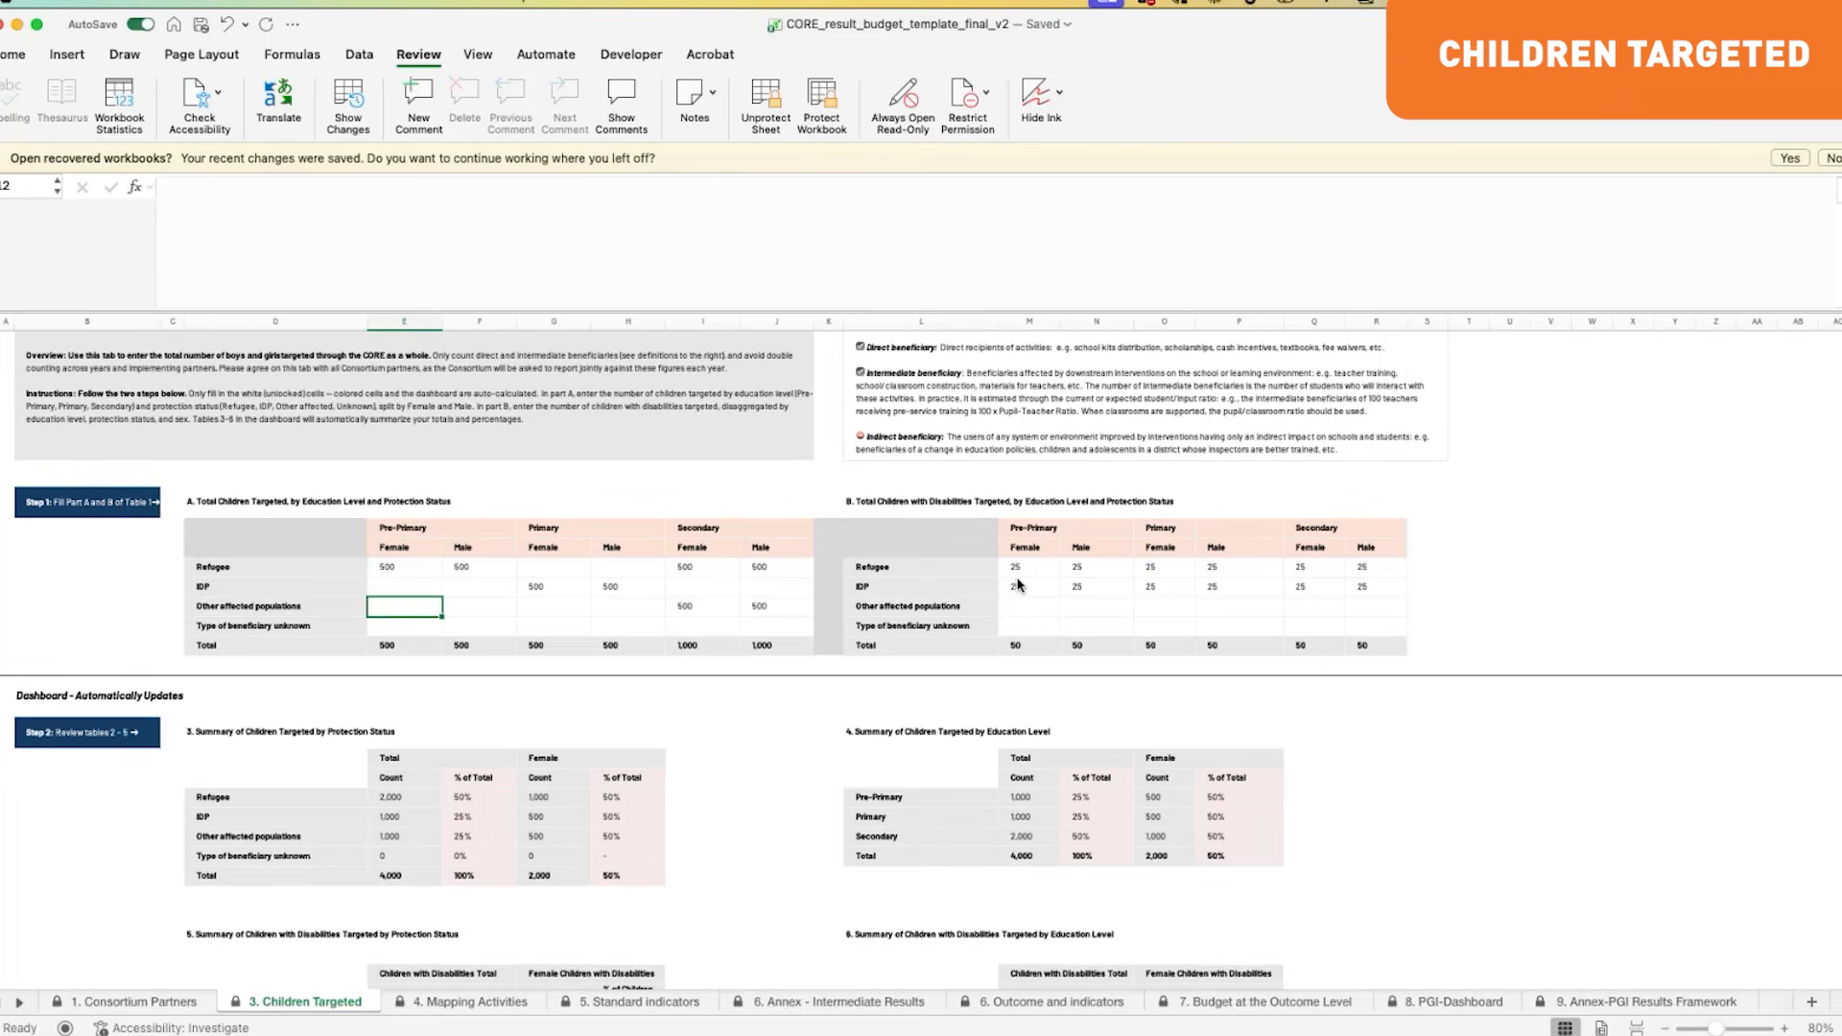
{"action": "scroll", "coordinate": [1019, 585], "scroll_direction": "down", "scroll_amount": 5}
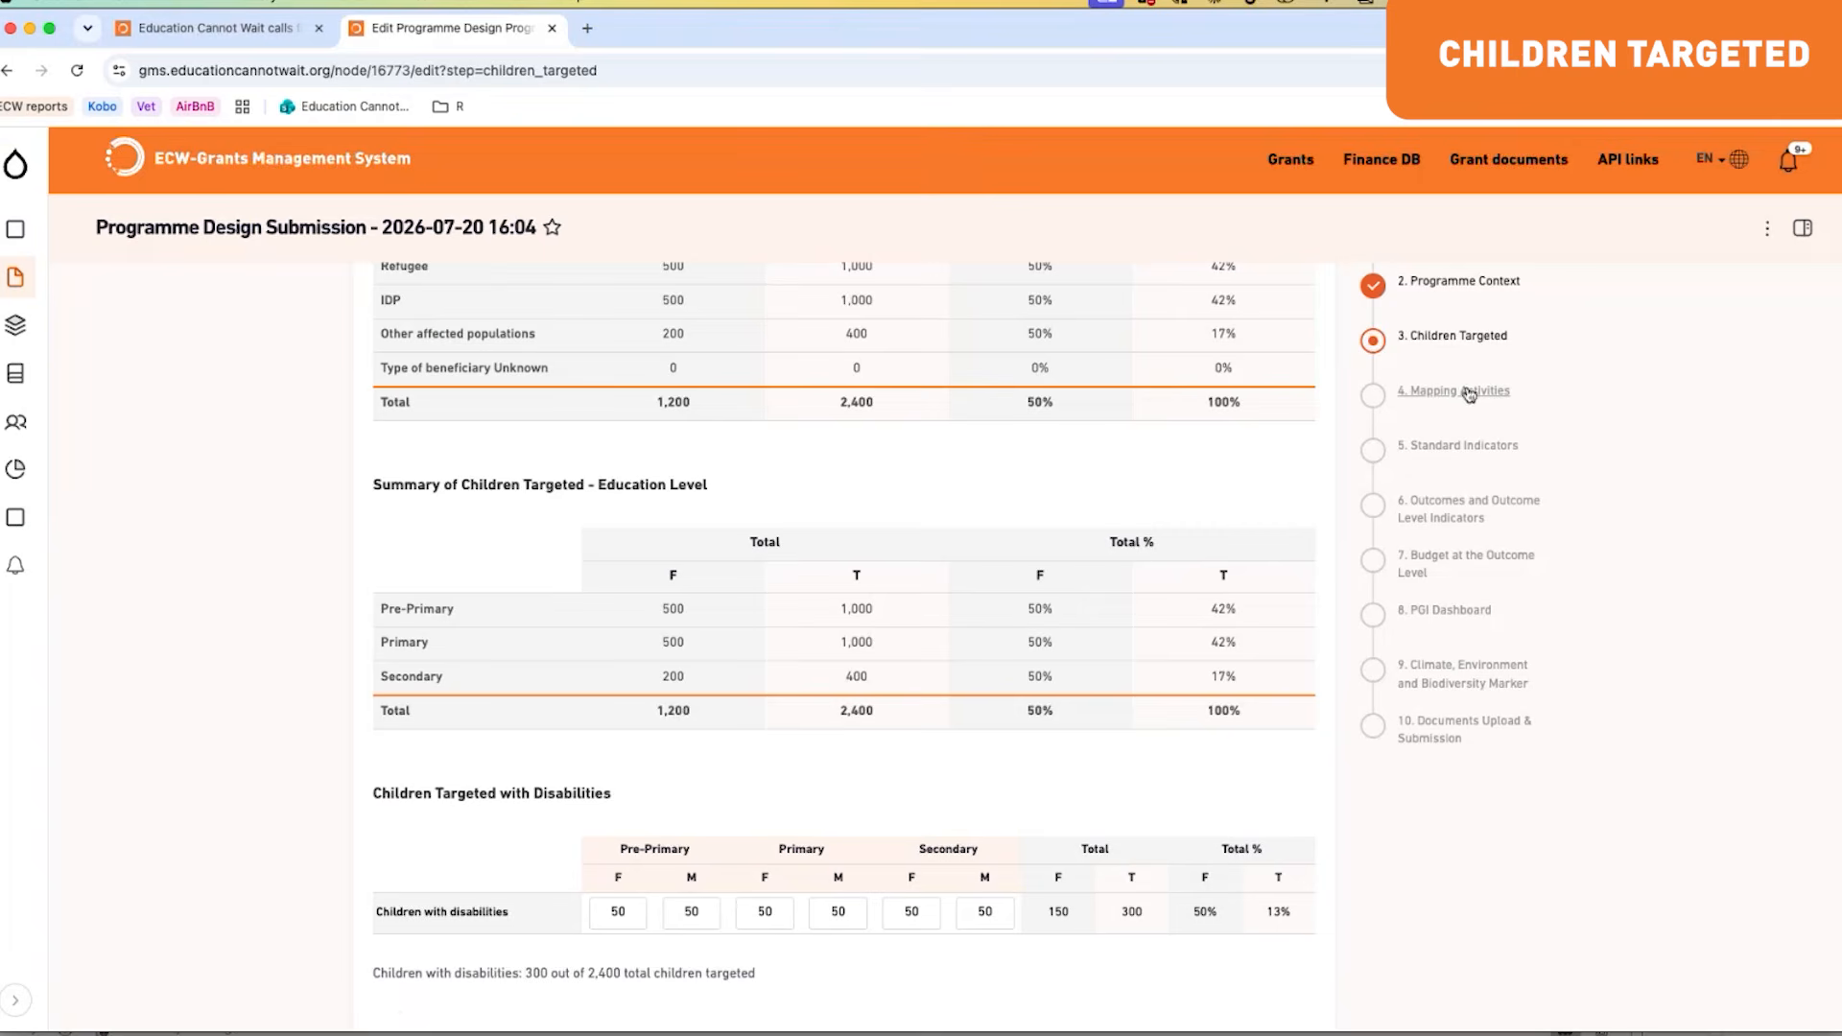
Step: Go to Mapping Activities and select cash or voucher assistance, classroom rehabilitation or temporary classrooms, and teaching and learning materials for classrooms
{"action": "left_click", "coordinate": [1467, 396]}
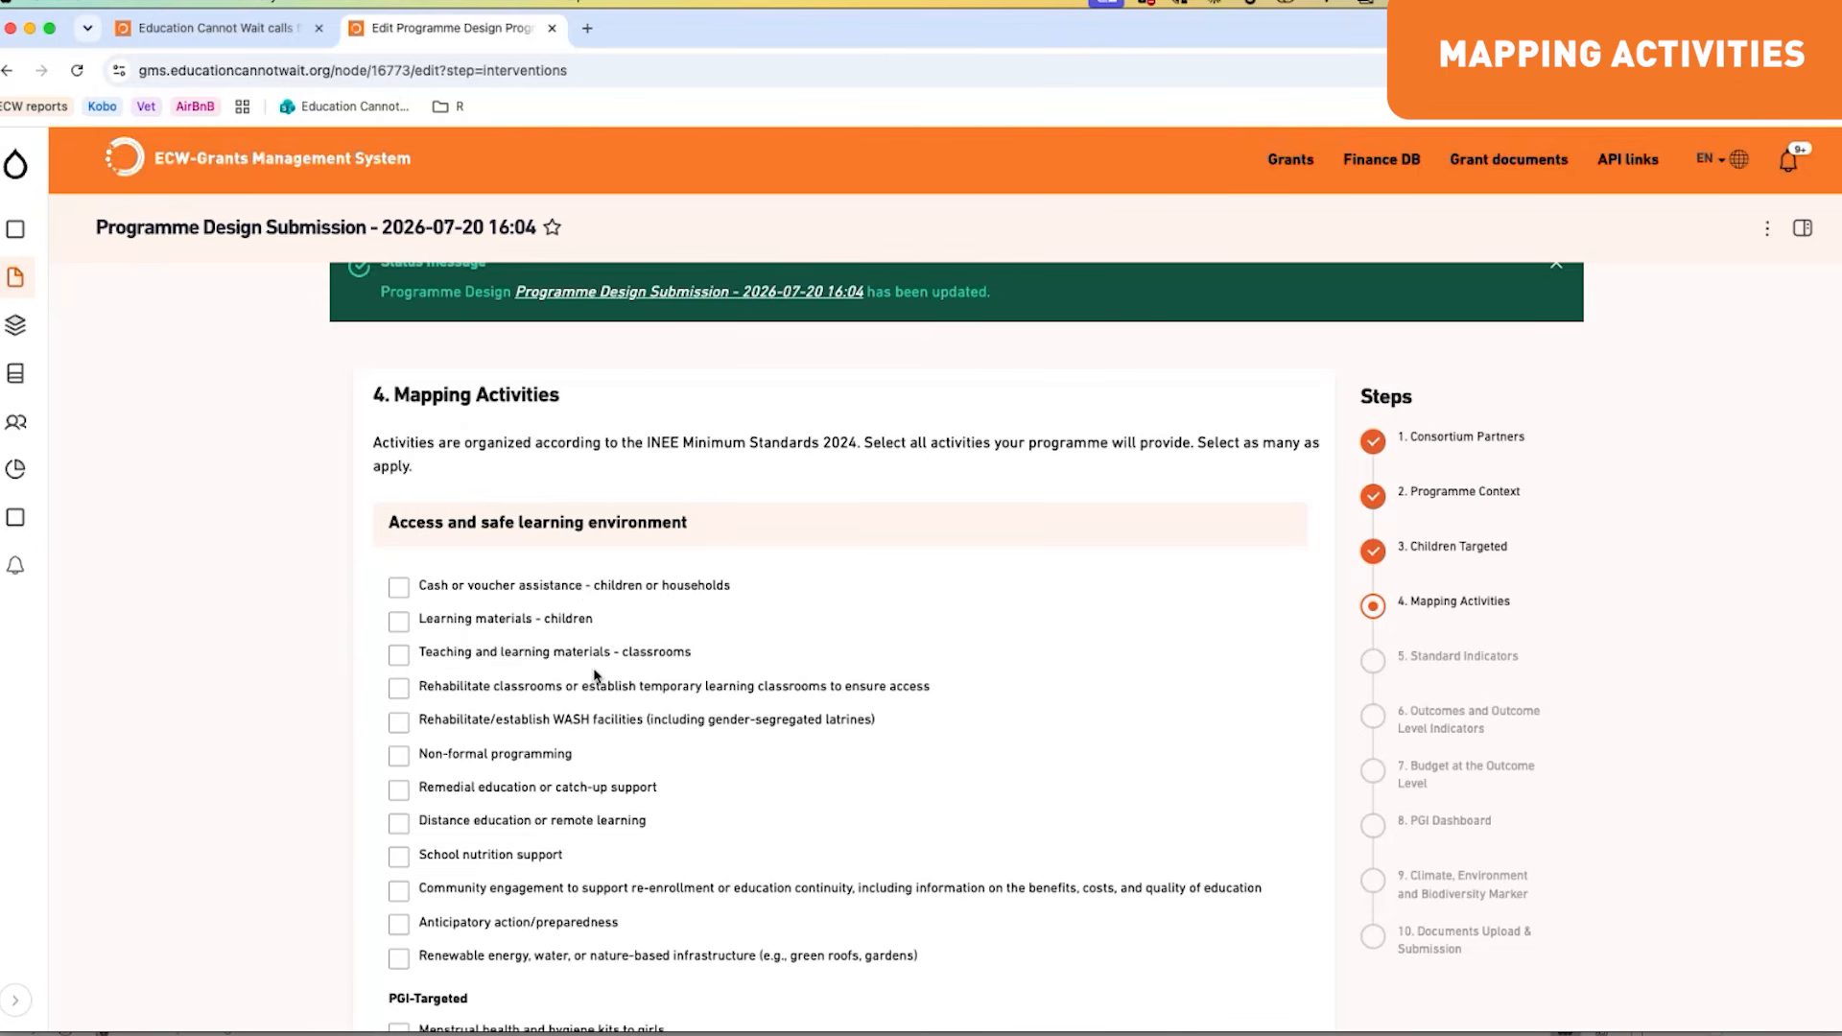
{"action": "scroll", "coordinate": [595, 674], "scroll_direction": "down", "scroll_amount": 1}
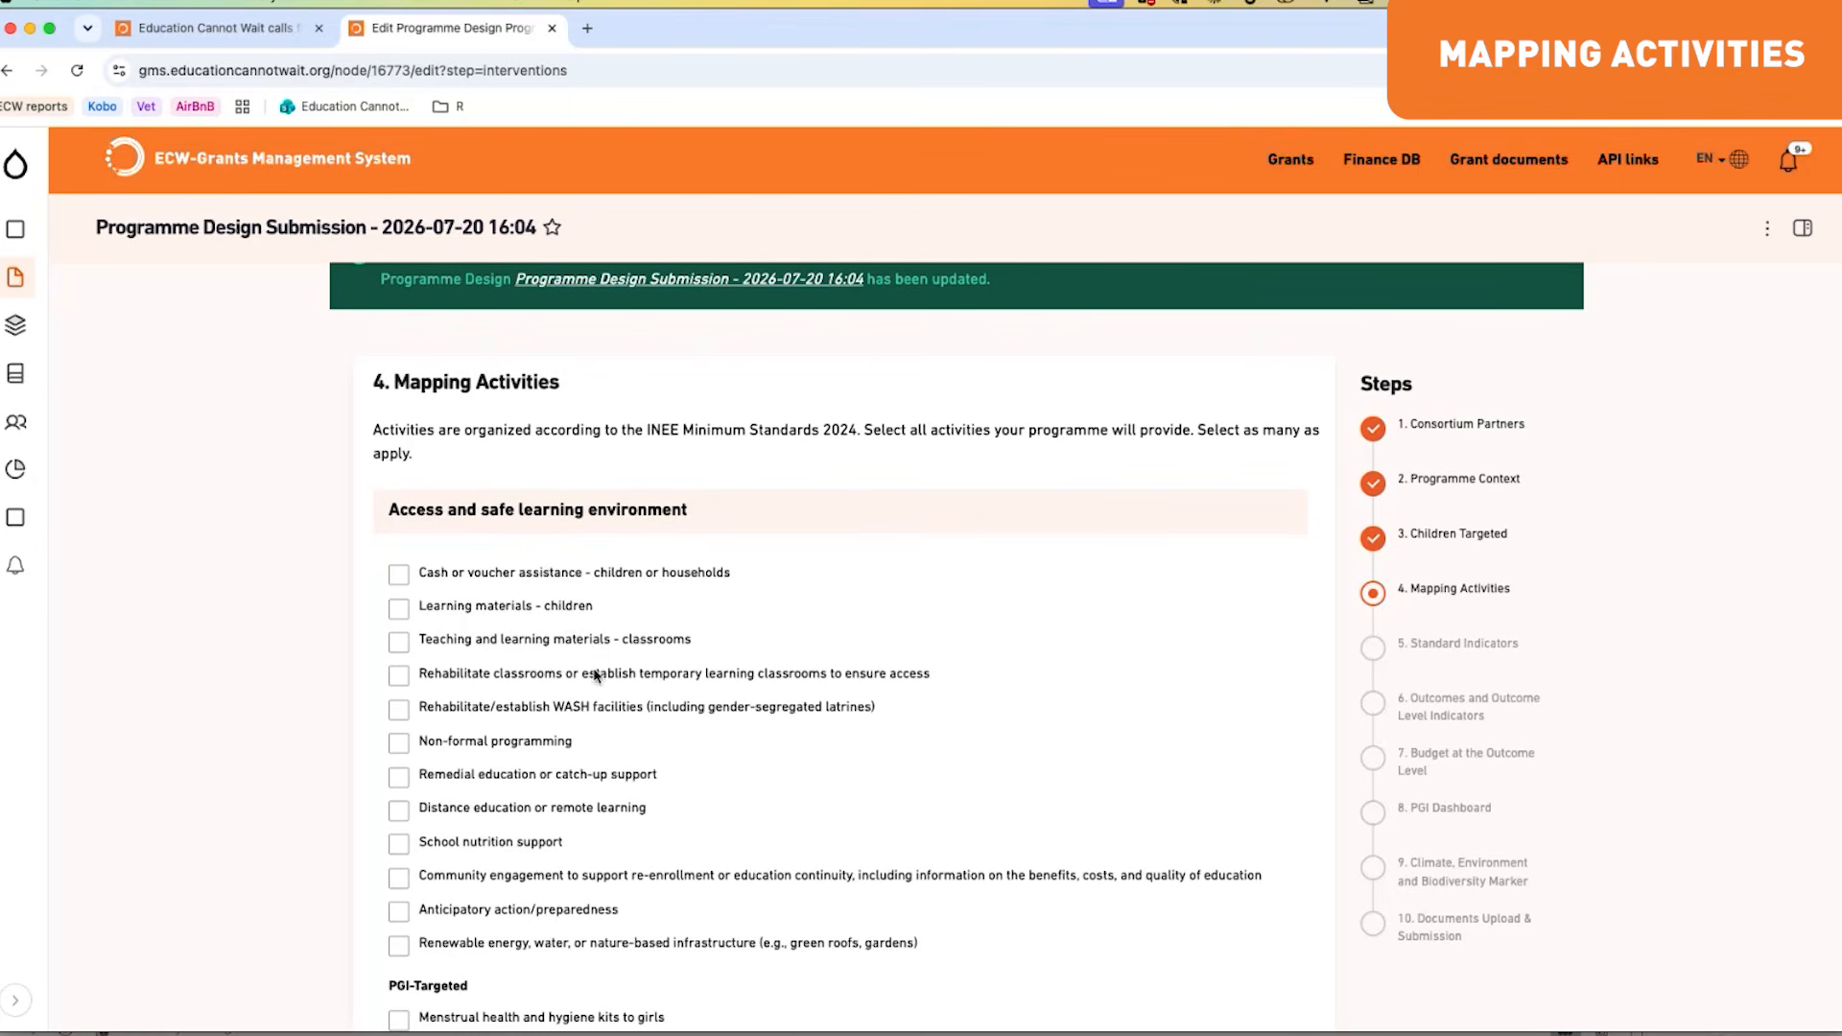
{"action": "left_click", "coordinate": [534, 580]}
{"action": "left_click", "coordinate": [562, 675]}
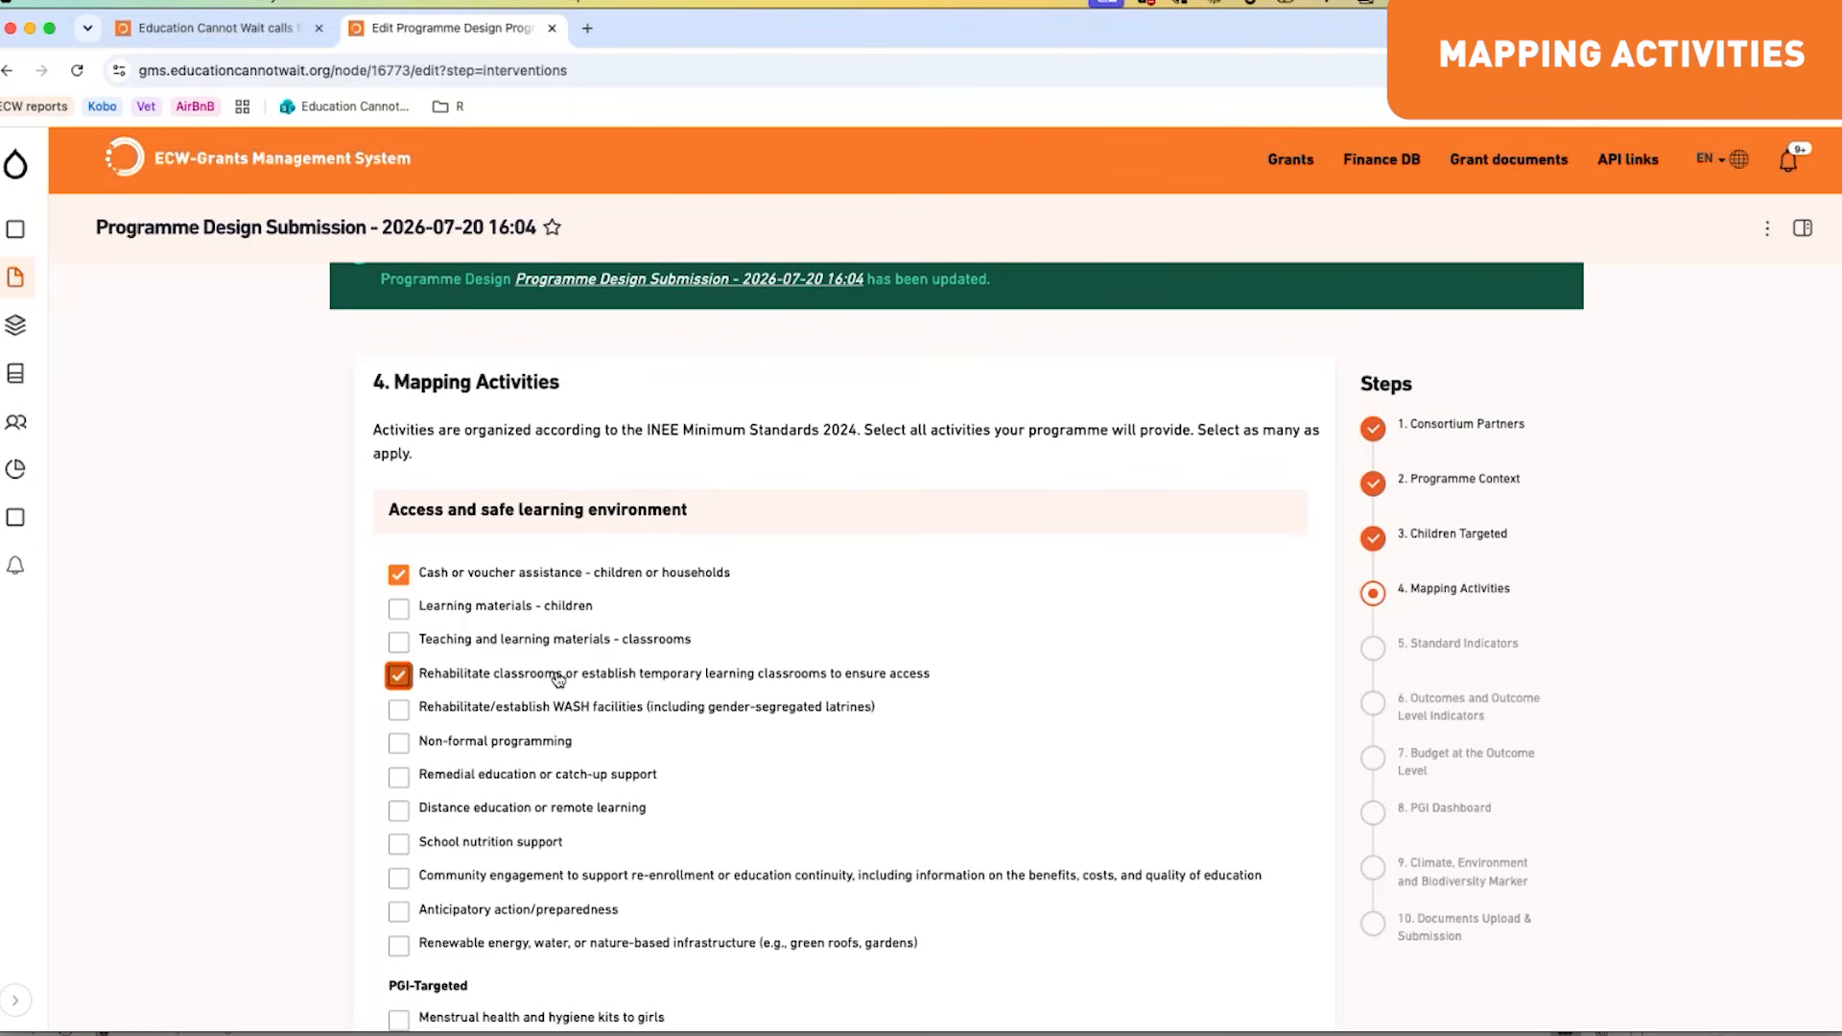
{"action": "left_click", "coordinate": [505, 641]}
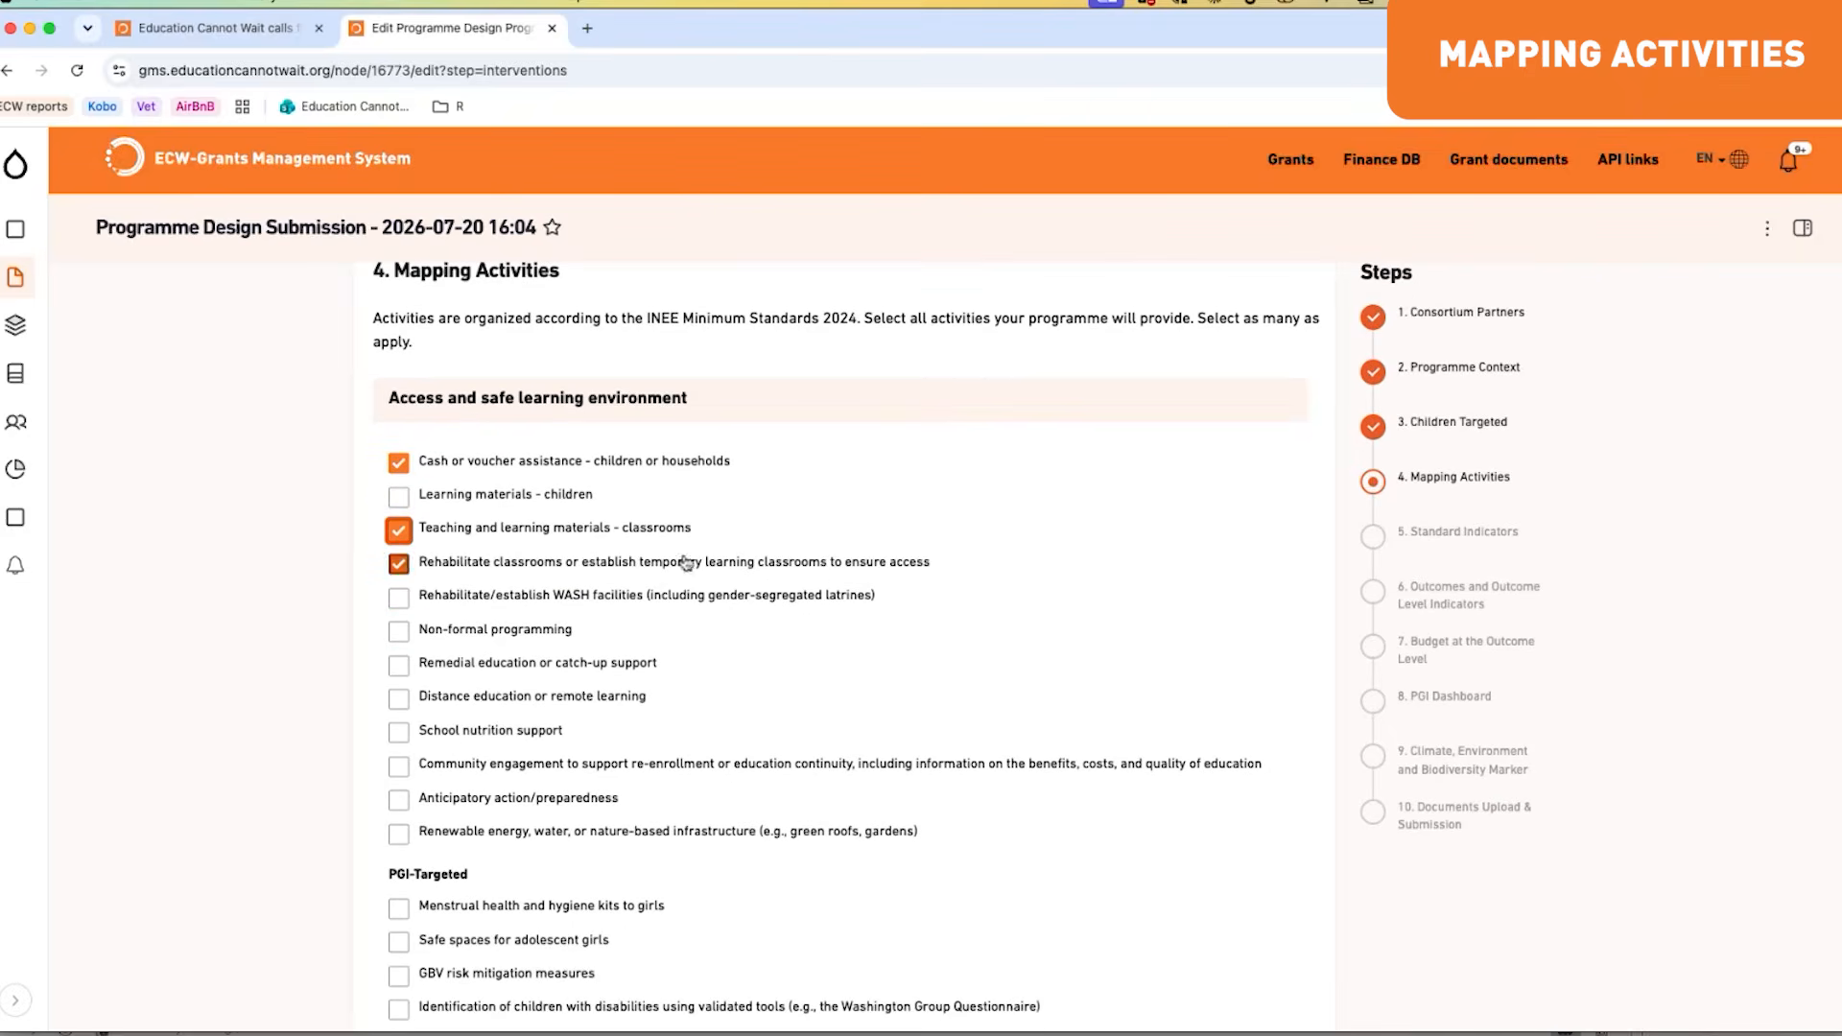
Step: Select the PGI-Targeted activities for menstrual health and hygiene kits and GBV risk mitigation measures, and activate the entry for a new manual activity
{"action": "scroll", "coordinate": [867, 649], "scroll_direction": "down", "scroll_amount": 3}
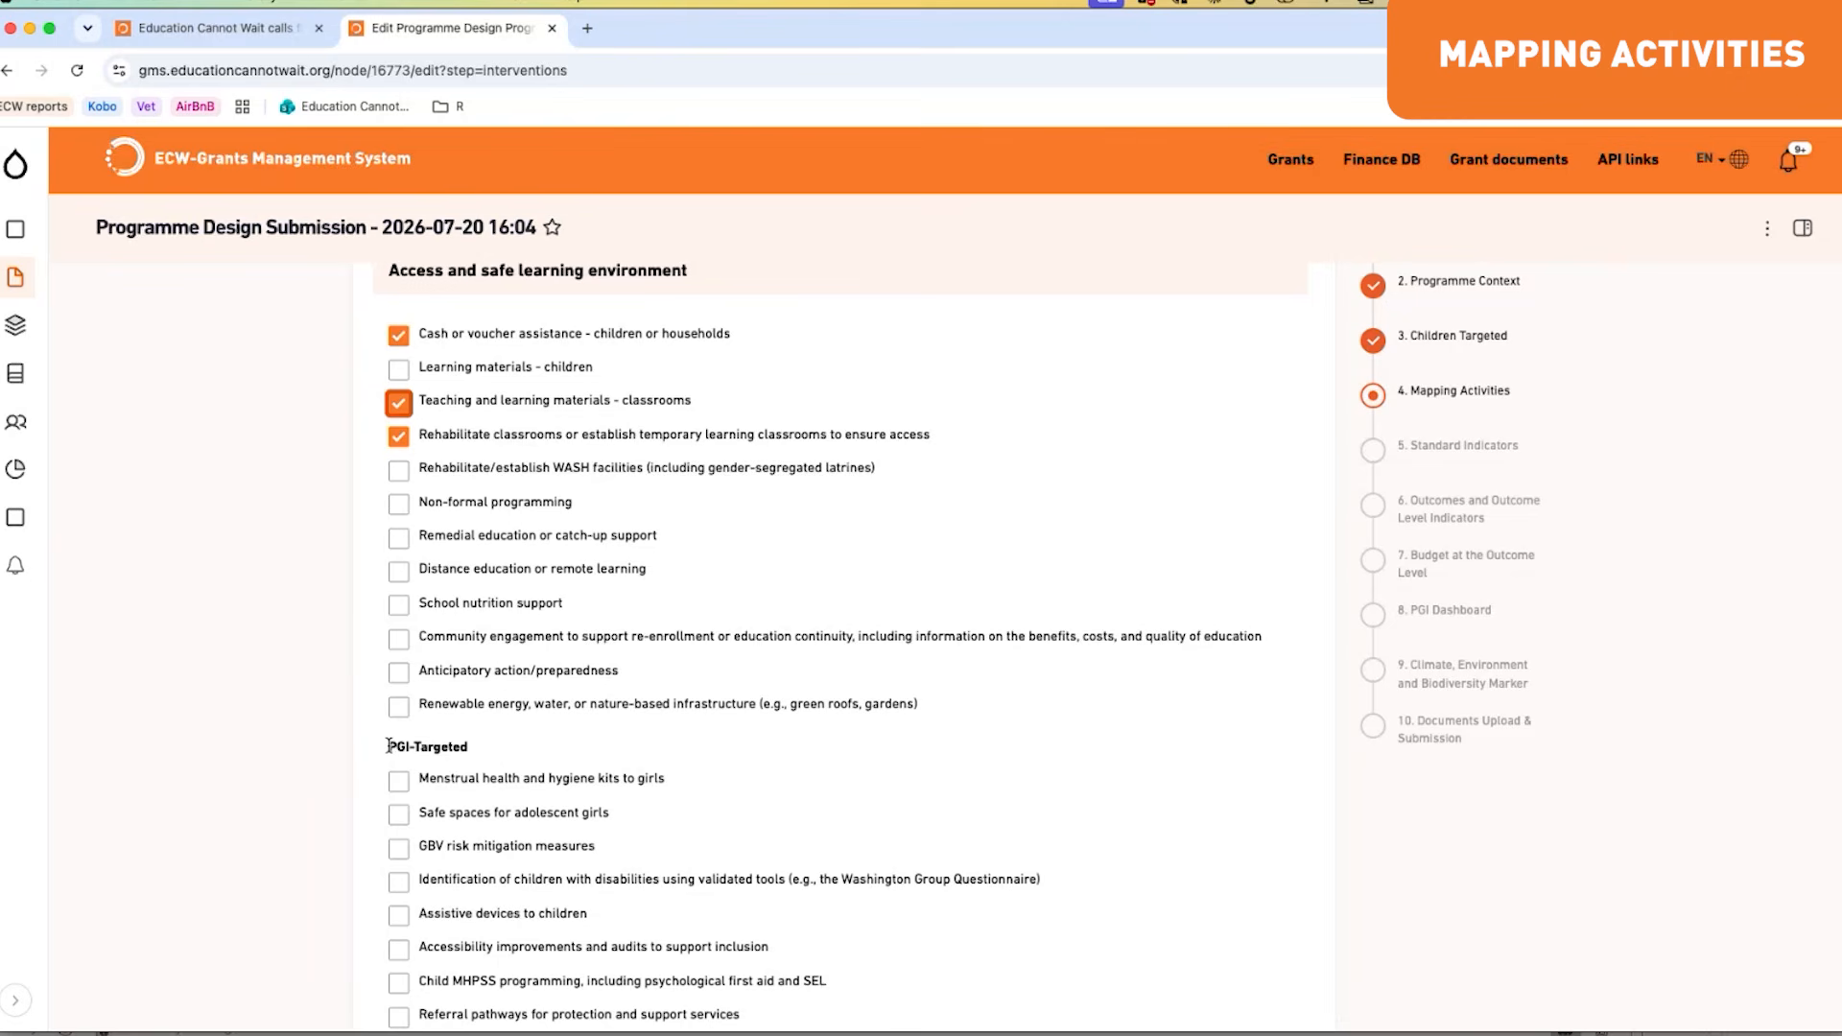
{"action": "left_click", "coordinate": [465, 779]}
{"action": "scroll", "coordinate": [463, 785], "scroll_direction": "down", "scroll_amount": 1}
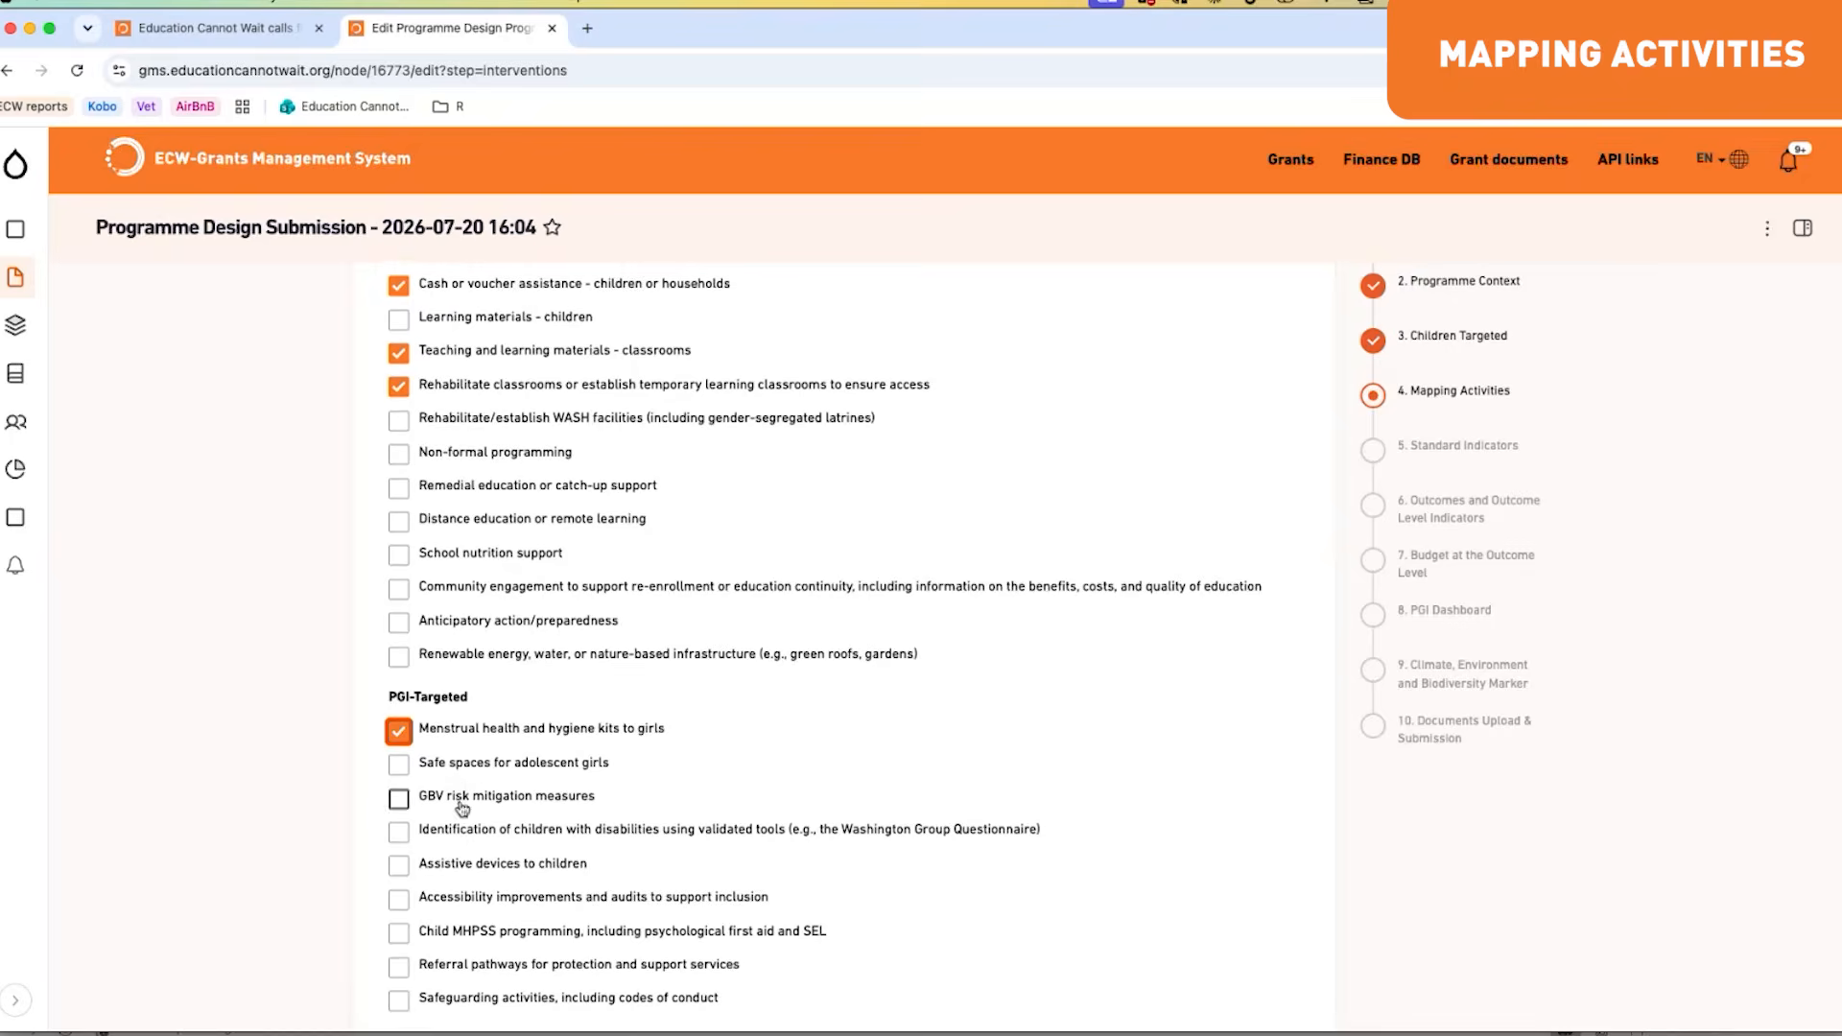
{"action": "left_click", "coordinate": [464, 797]}
{"action": "scroll", "coordinate": [736, 739], "scroll_direction": "down", "scroll_amount": 9}
{"action": "scroll", "coordinate": [736, 739], "scroll_direction": "down", "scroll_amount": 10}
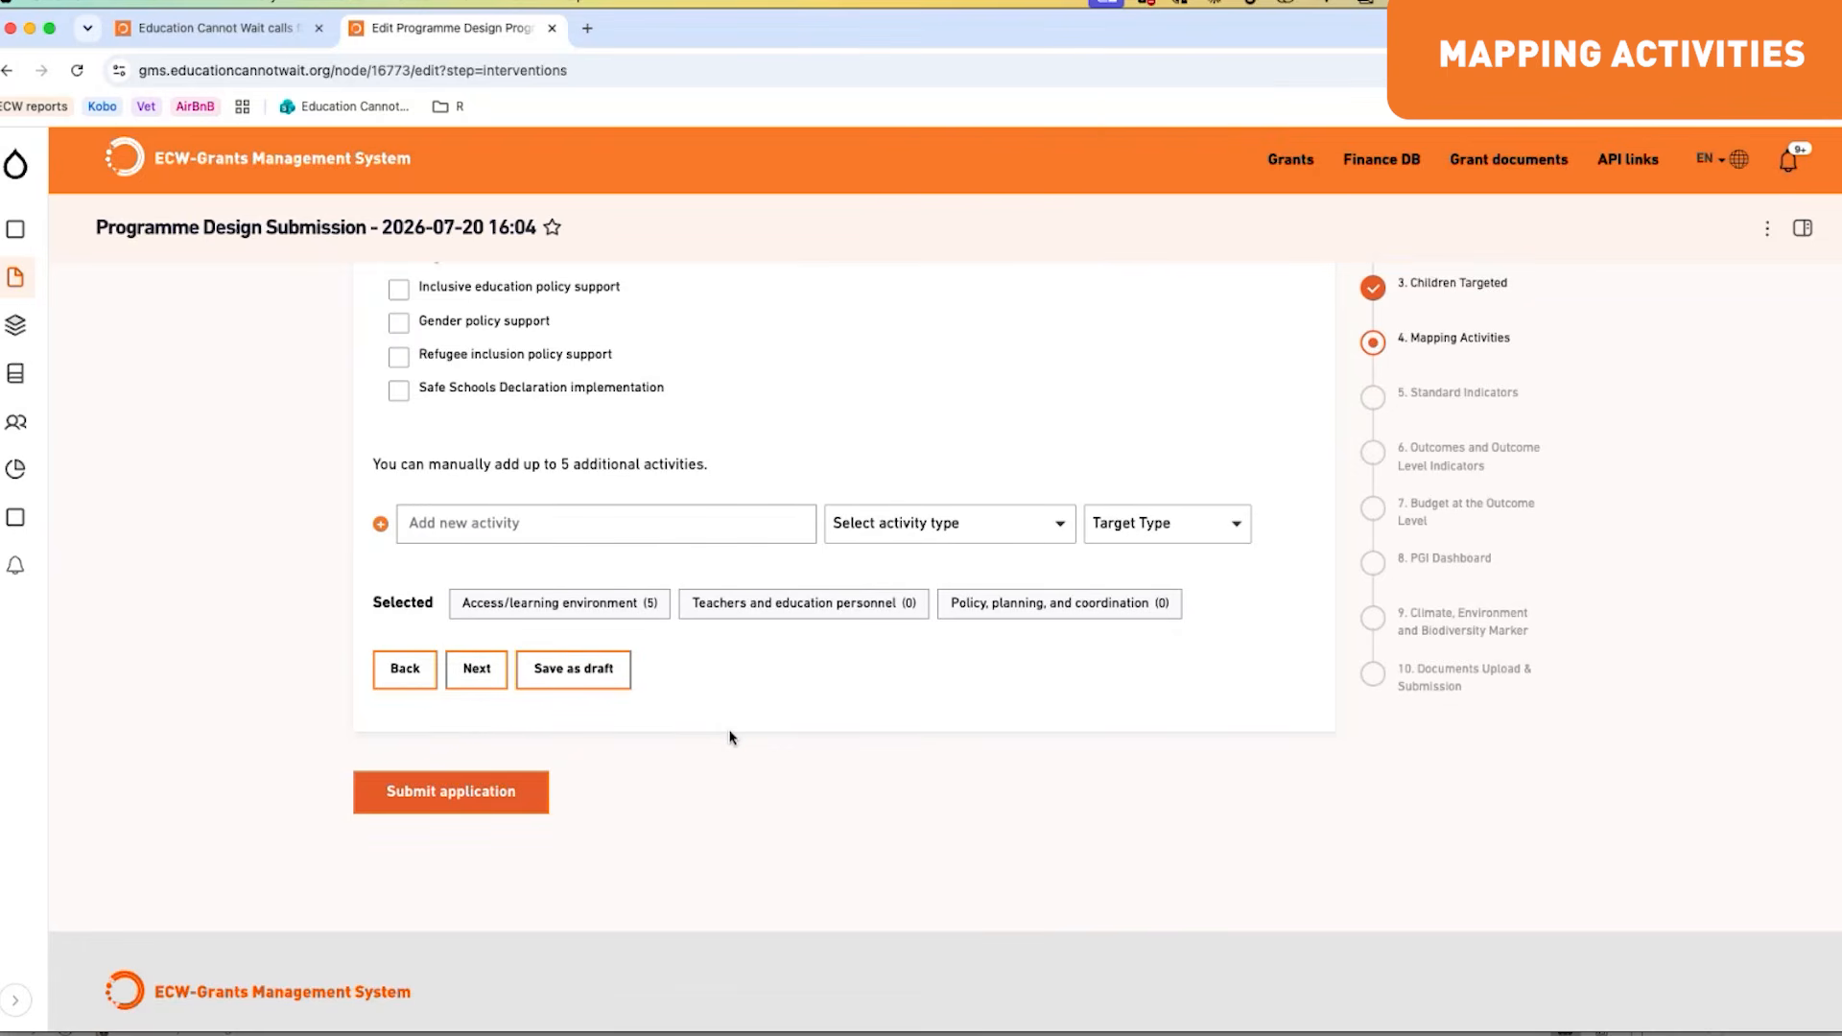
{"action": "left_click", "coordinate": [480, 522]}
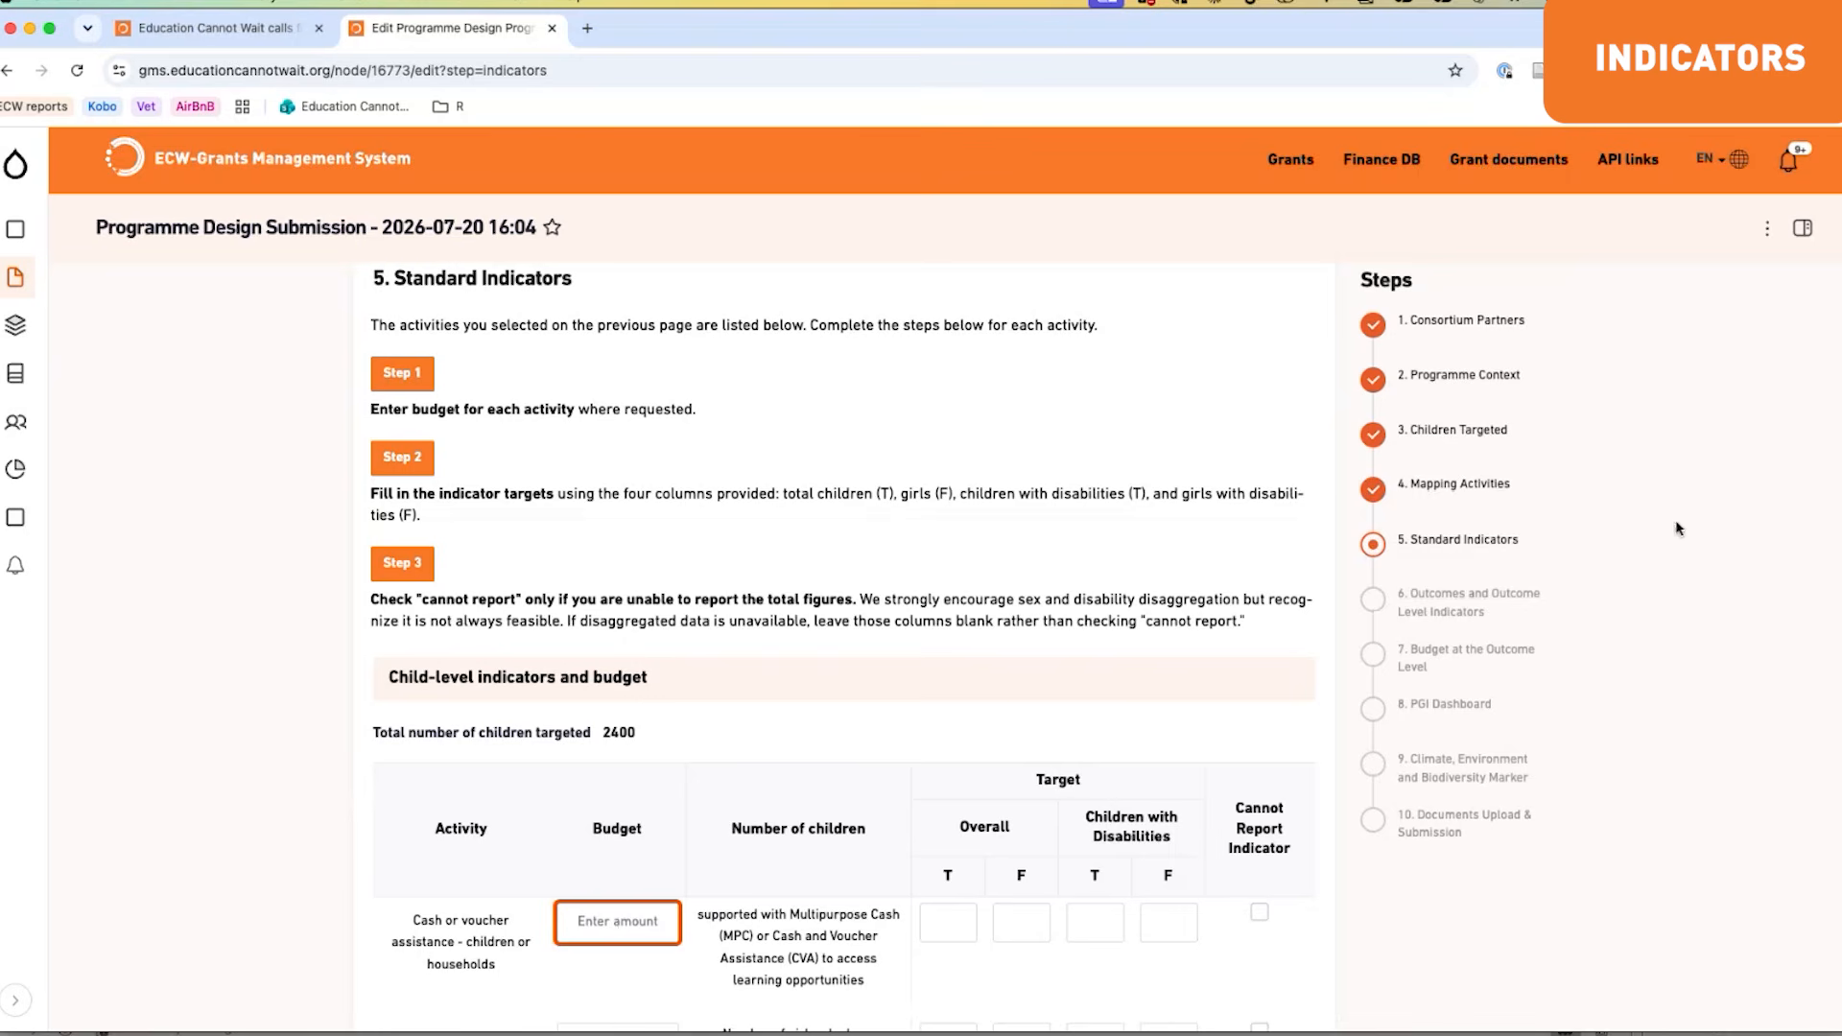
Step: Review the Standard Indicators instructions and the child-level and teacher-level indicator and budget tables
{"action": "scroll", "coordinate": [711, 671], "scroll_direction": "down", "scroll_amount": 2}
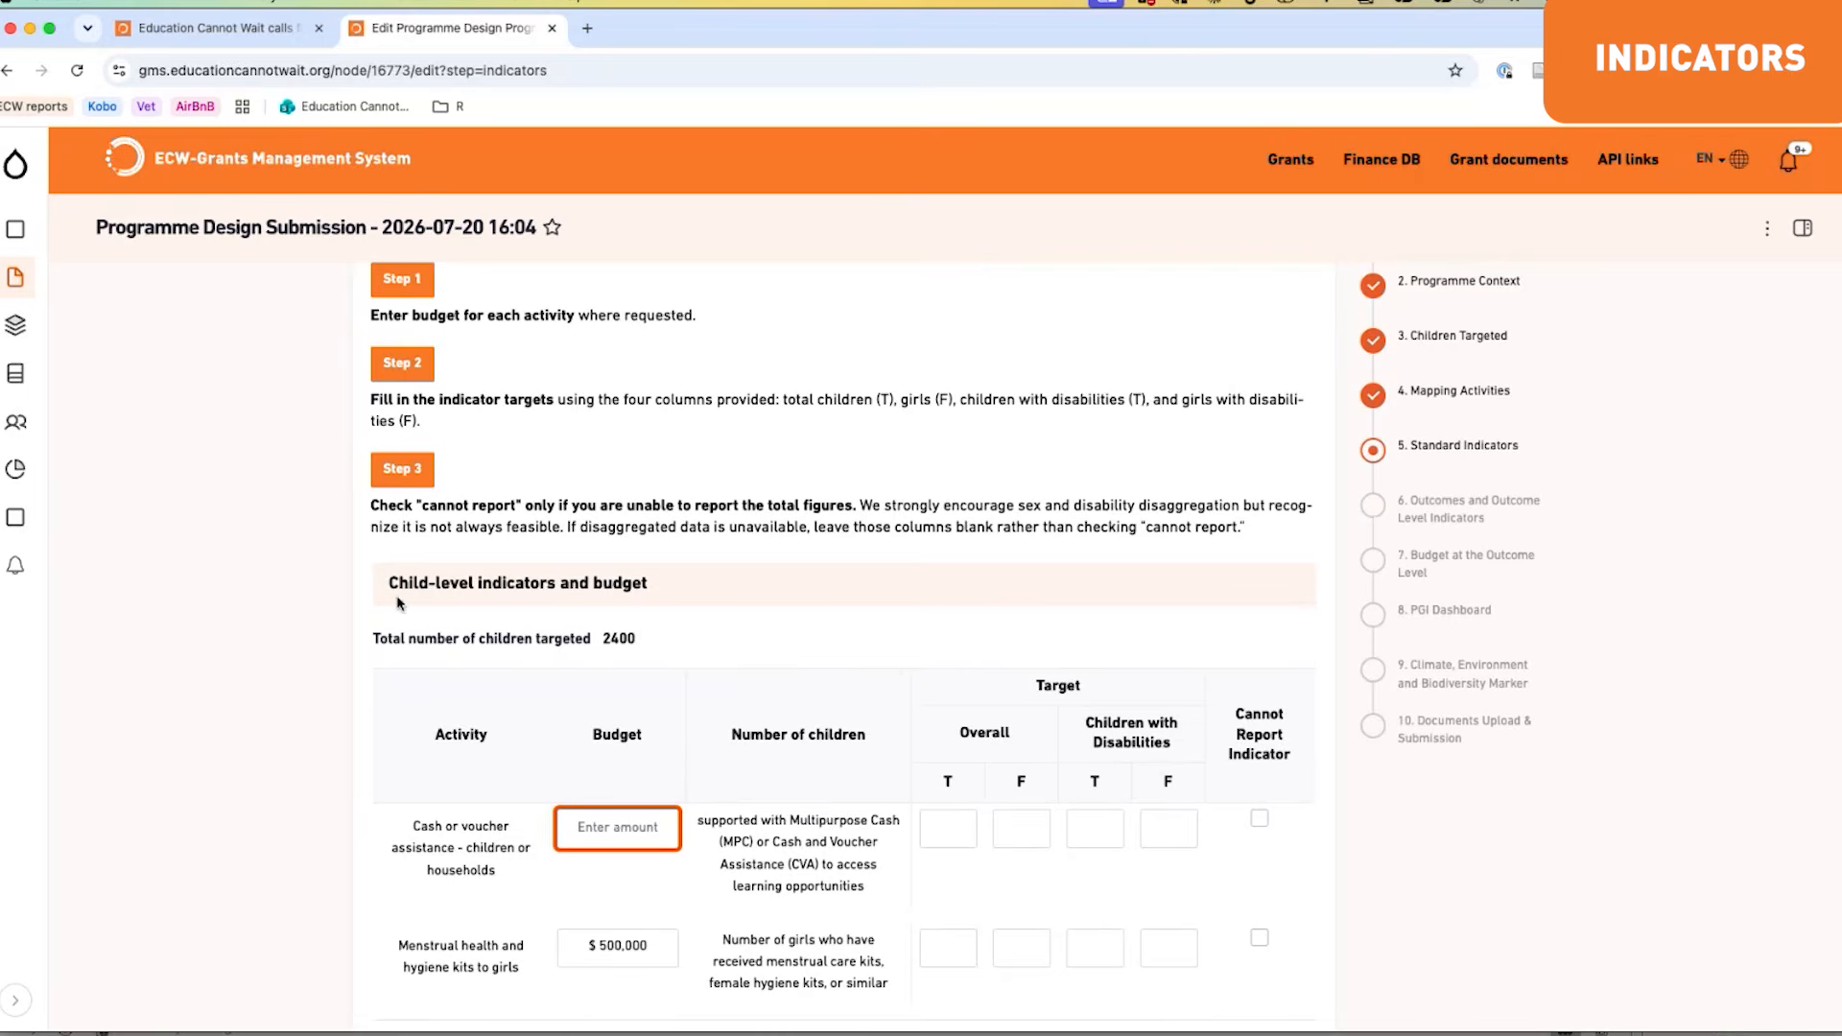
{"action": "scroll", "coordinate": [523, 622], "scroll_direction": "down", "scroll_amount": 7}
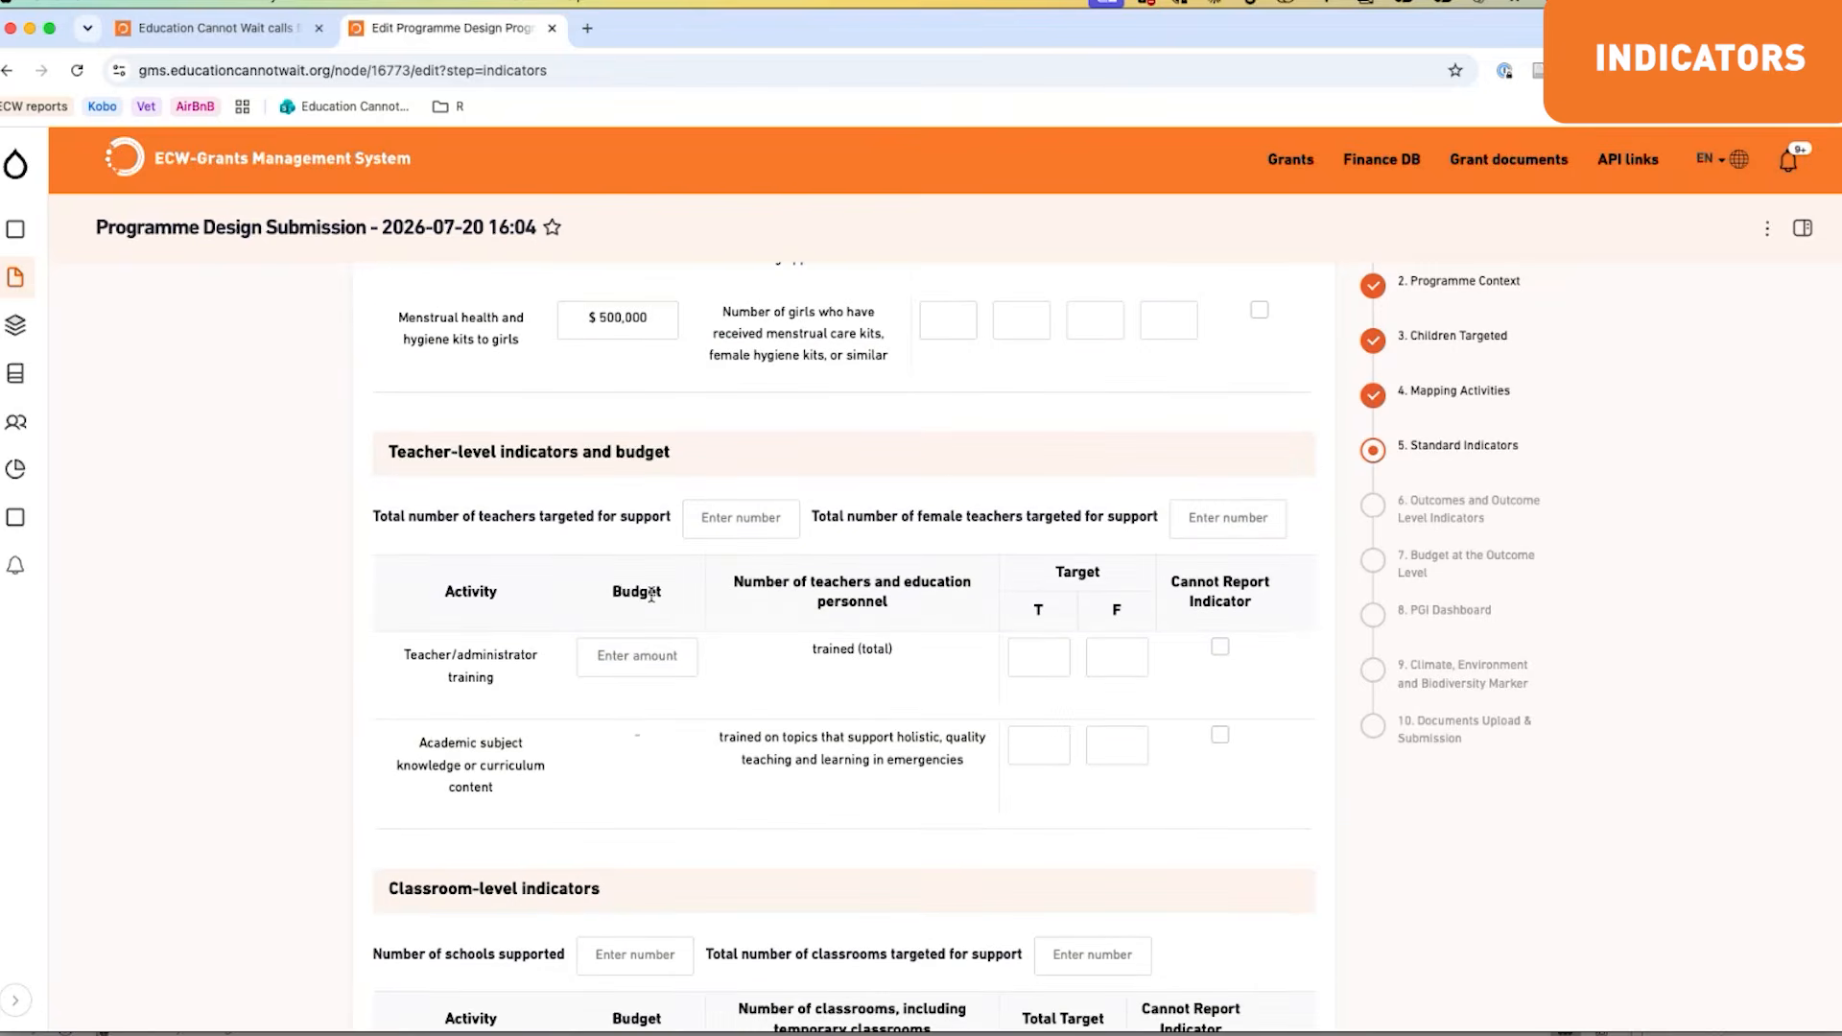
Step: Set the child-level budget for cash or voucher assistance to children or households to $500,000
{"action": "scroll", "coordinate": [514, 761], "scroll_direction": "up", "scroll_amount": 7}
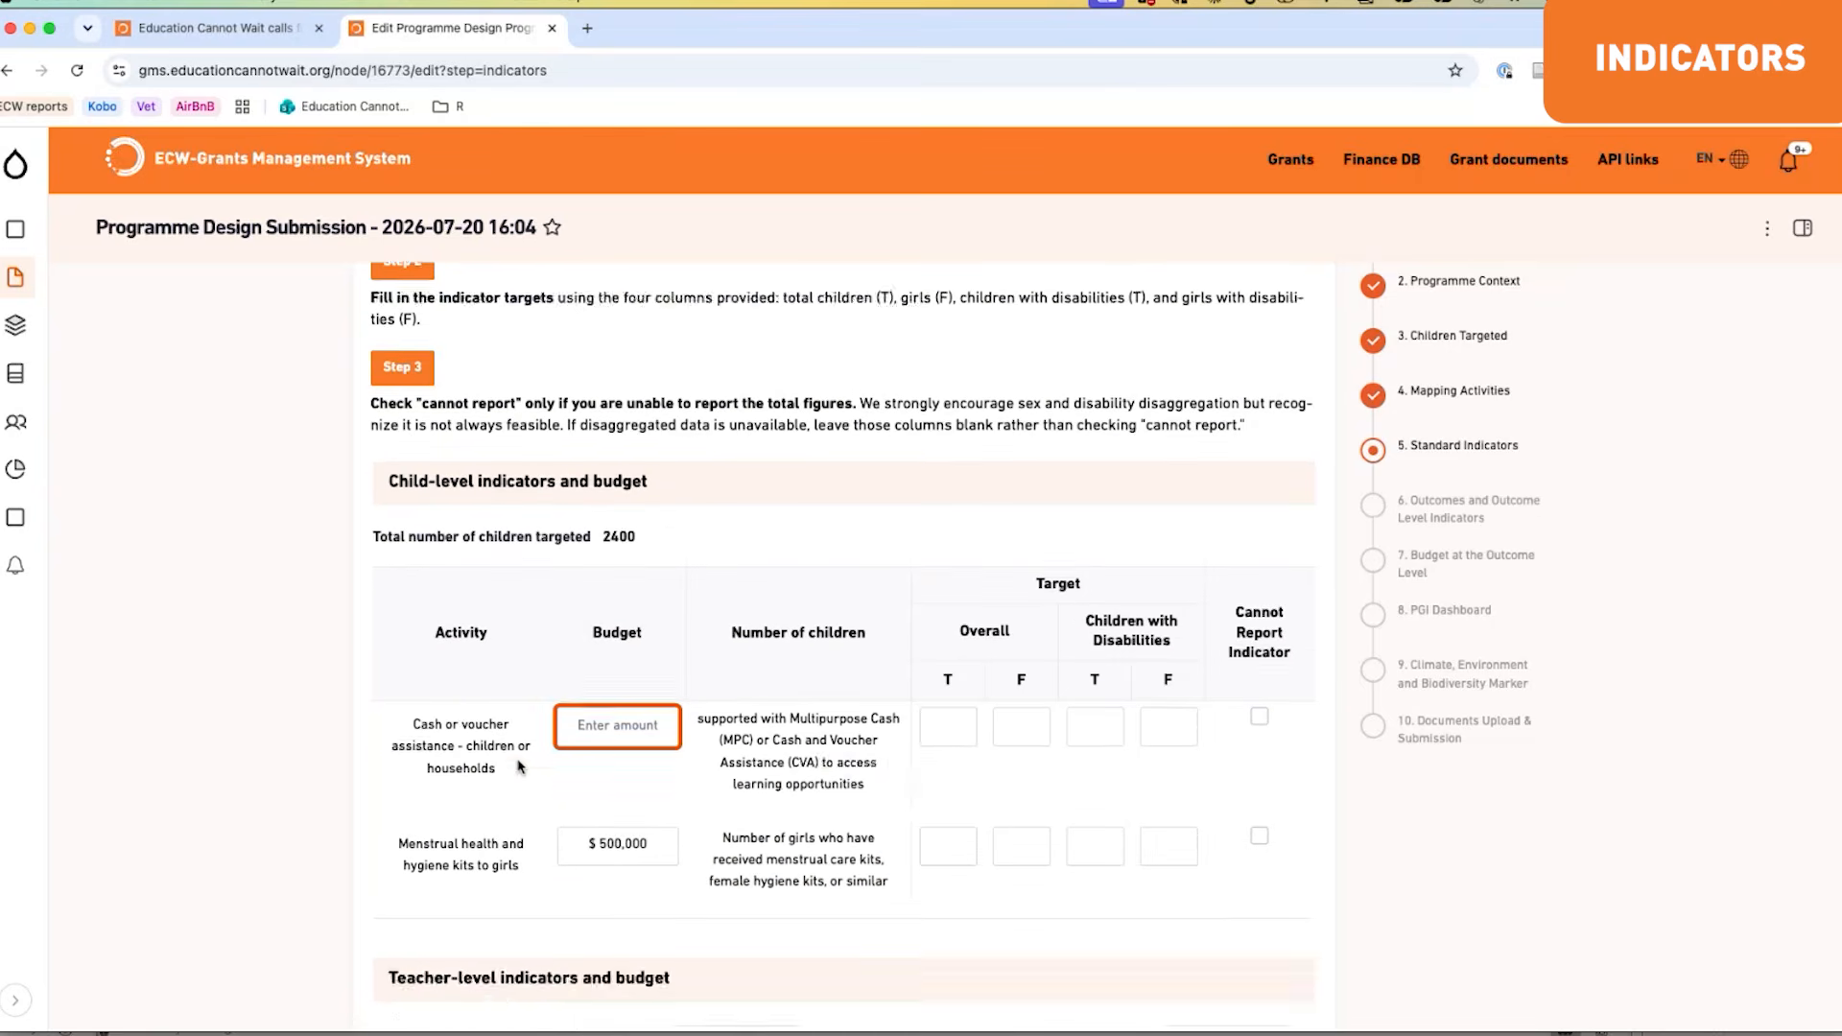
{"action": "scroll", "coordinate": [521, 766], "scroll_direction": "up", "scroll_amount": 1}
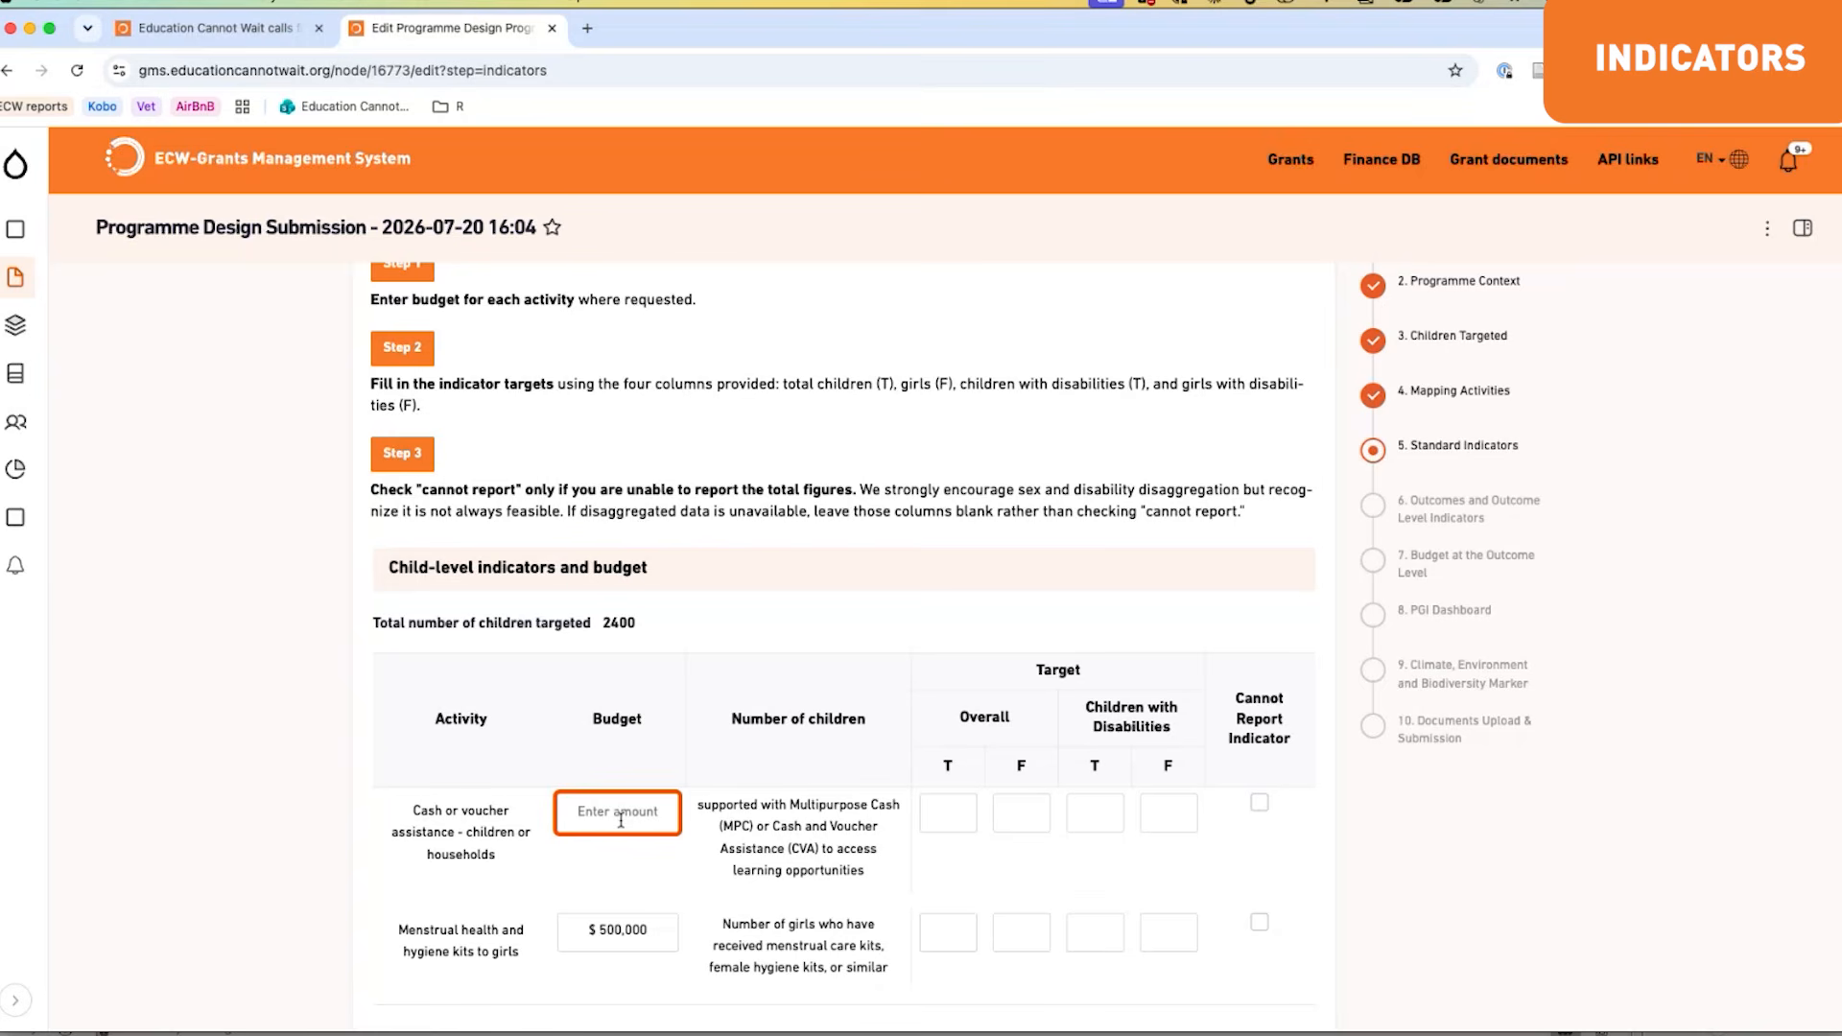
{"action": "type", "text": "5000000"}
{"action": "key", "text": "Tab"}
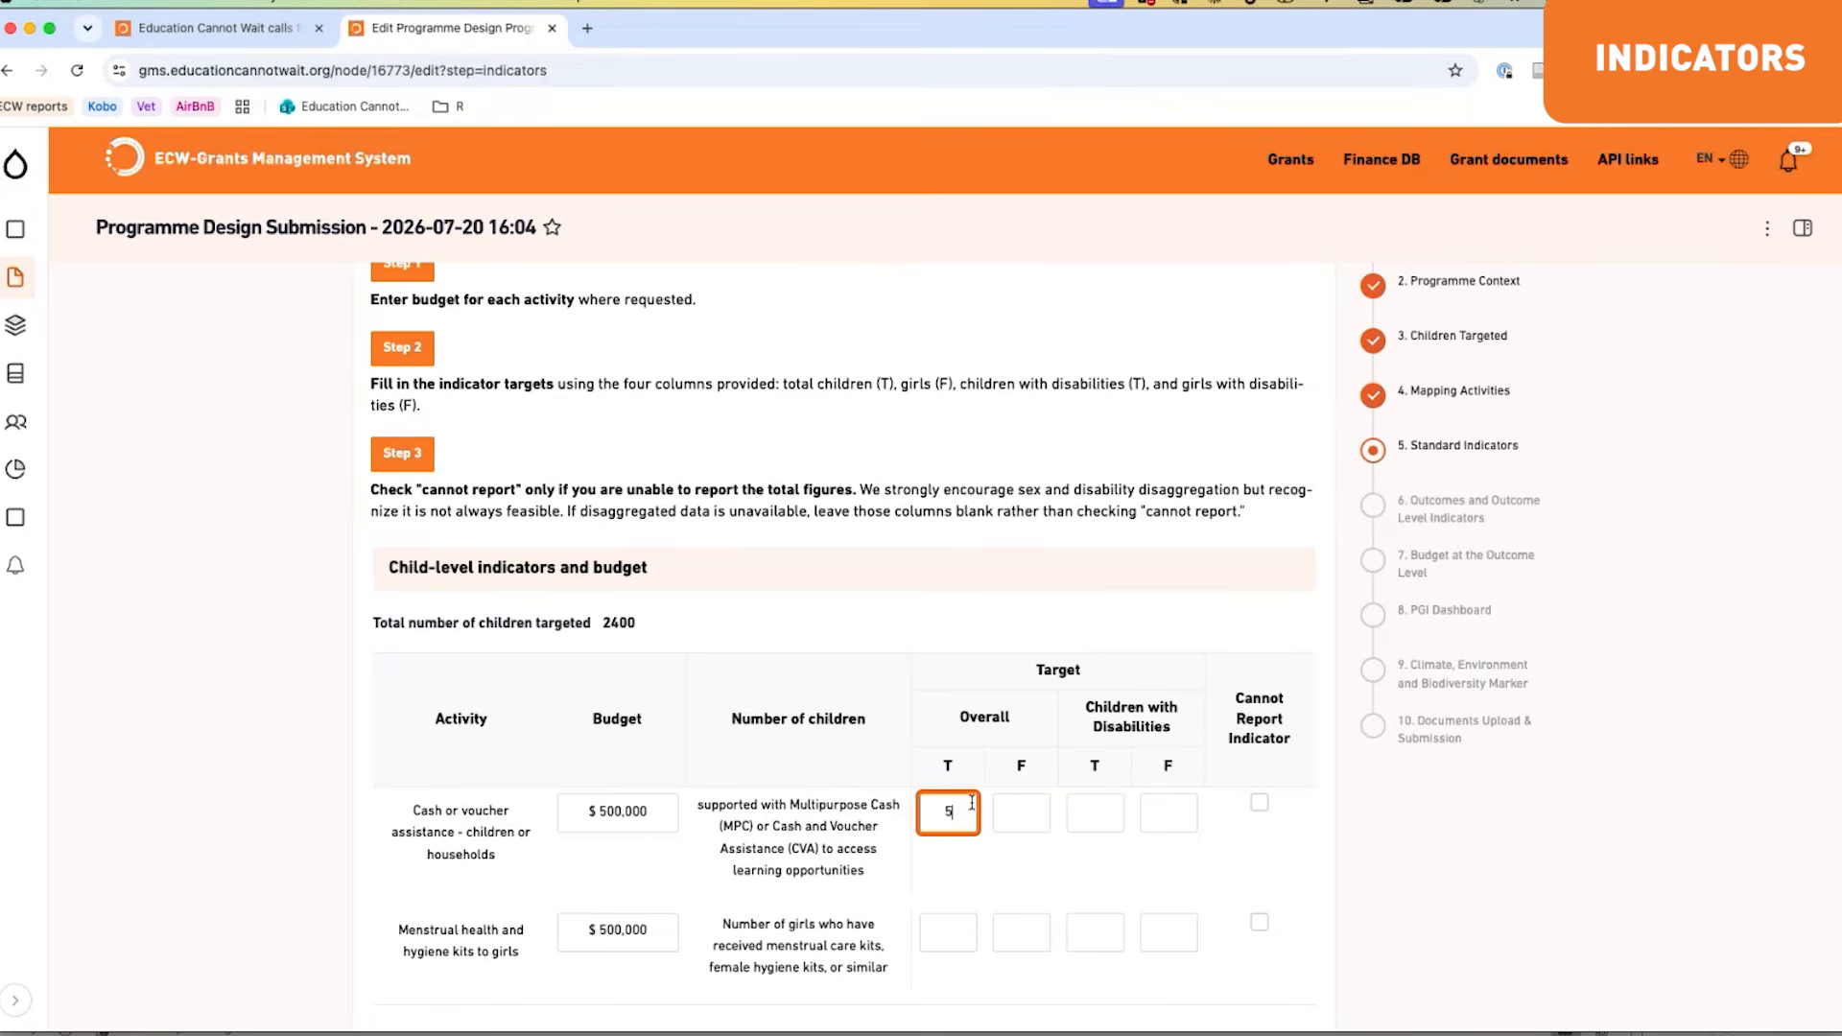
Step: Fill in the cash or voucher assistance targets: 50000 overall total, 25000 overall female, and 10000 each for total and female children with disabilities
{"action": "type", "text": "0000"}
{"action": "key", "text": "Tab"}
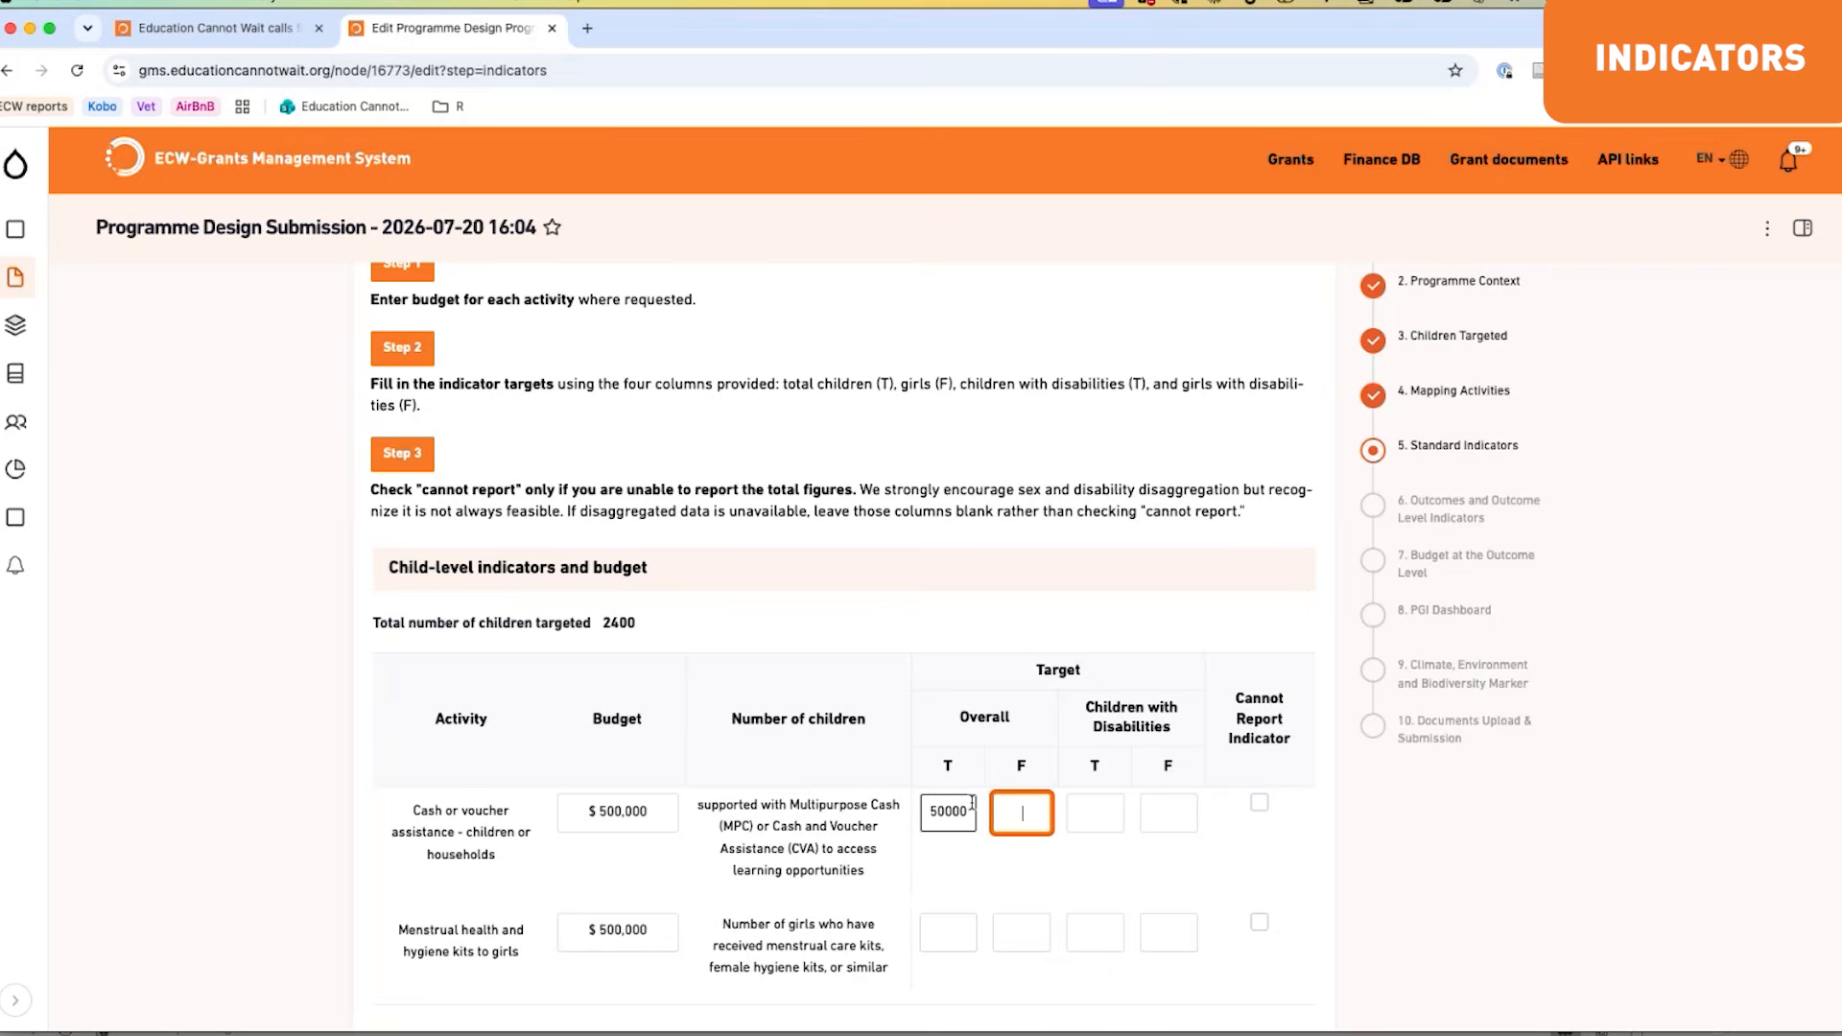
{"action": "type", "text": "25000"}
{"action": "key", "text": "Tab"}
{"action": "type", "text": "1000"}
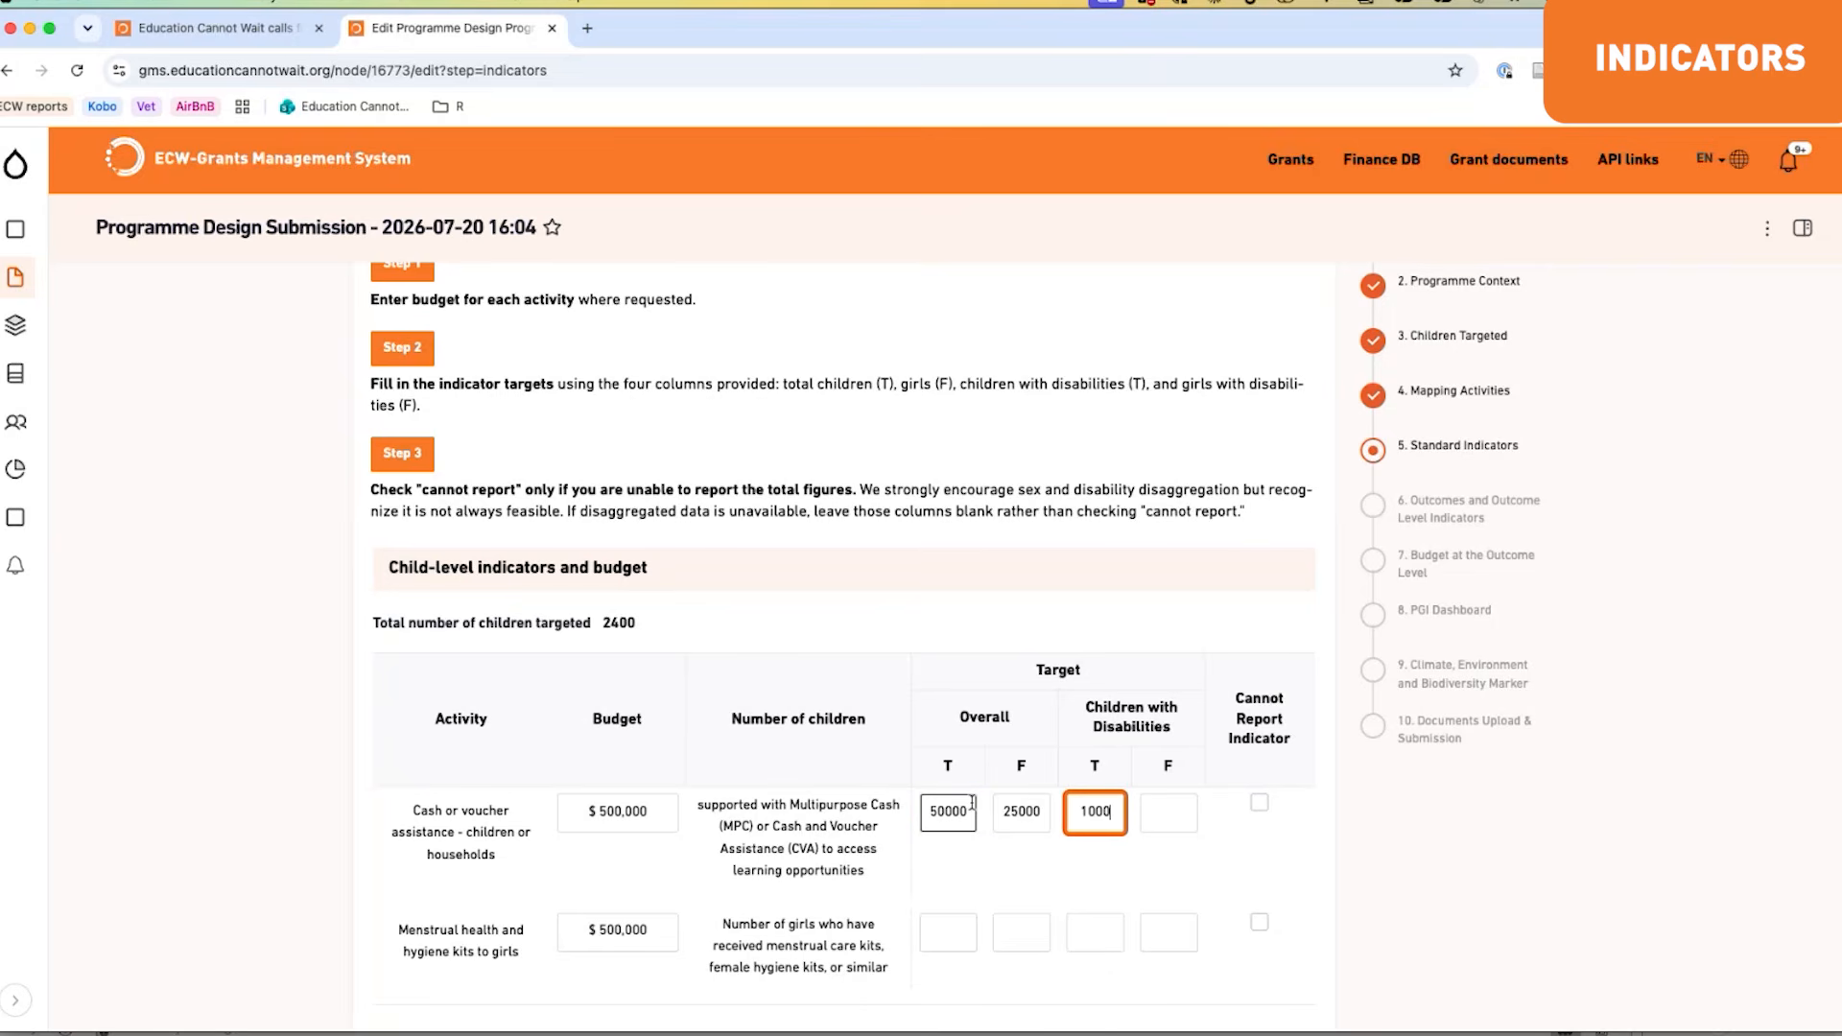
{"action": "type", "text": "0"}
{"action": "key", "text": "Tab"}
{"action": "type", "text": "100000"}
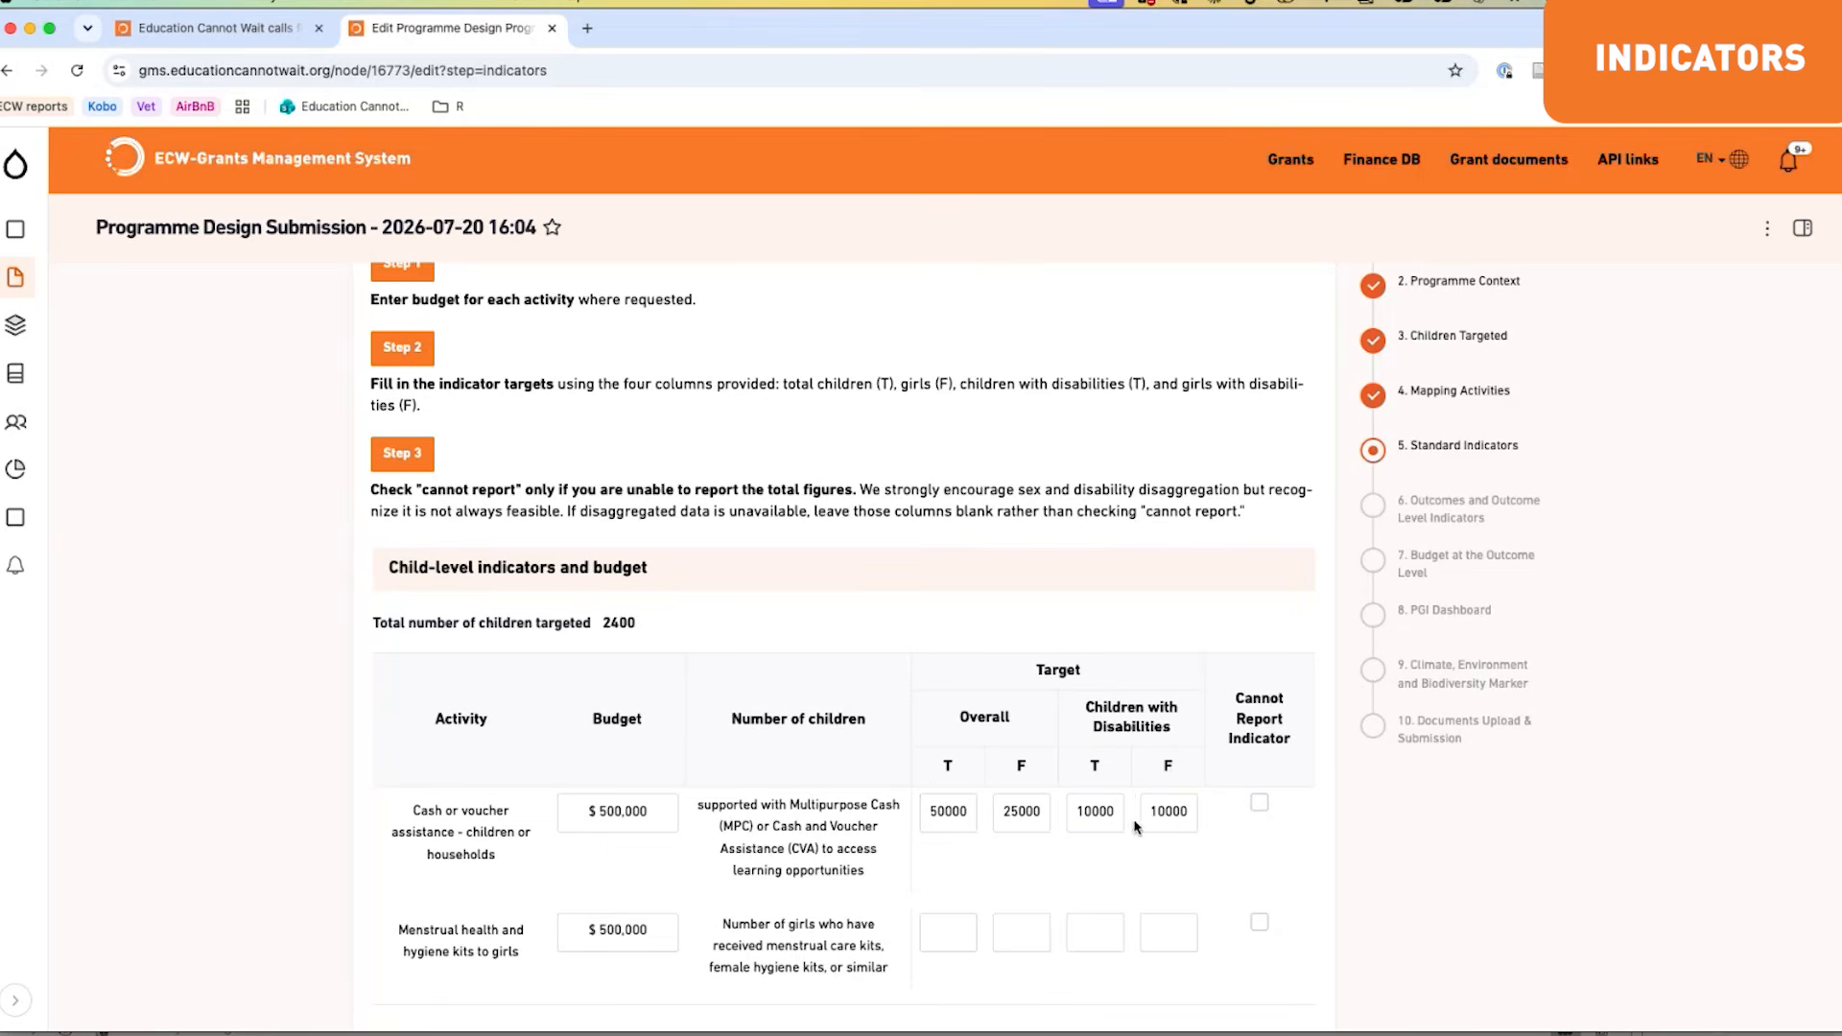
Step: Mark the menstrual health and hygiene kits indicator as cannot report, and look over the teacher-level and classroom-level indicators
{"action": "scroll", "coordinate": [1137, 828], "scroll_direction": "down", "scroll_amount": 1}
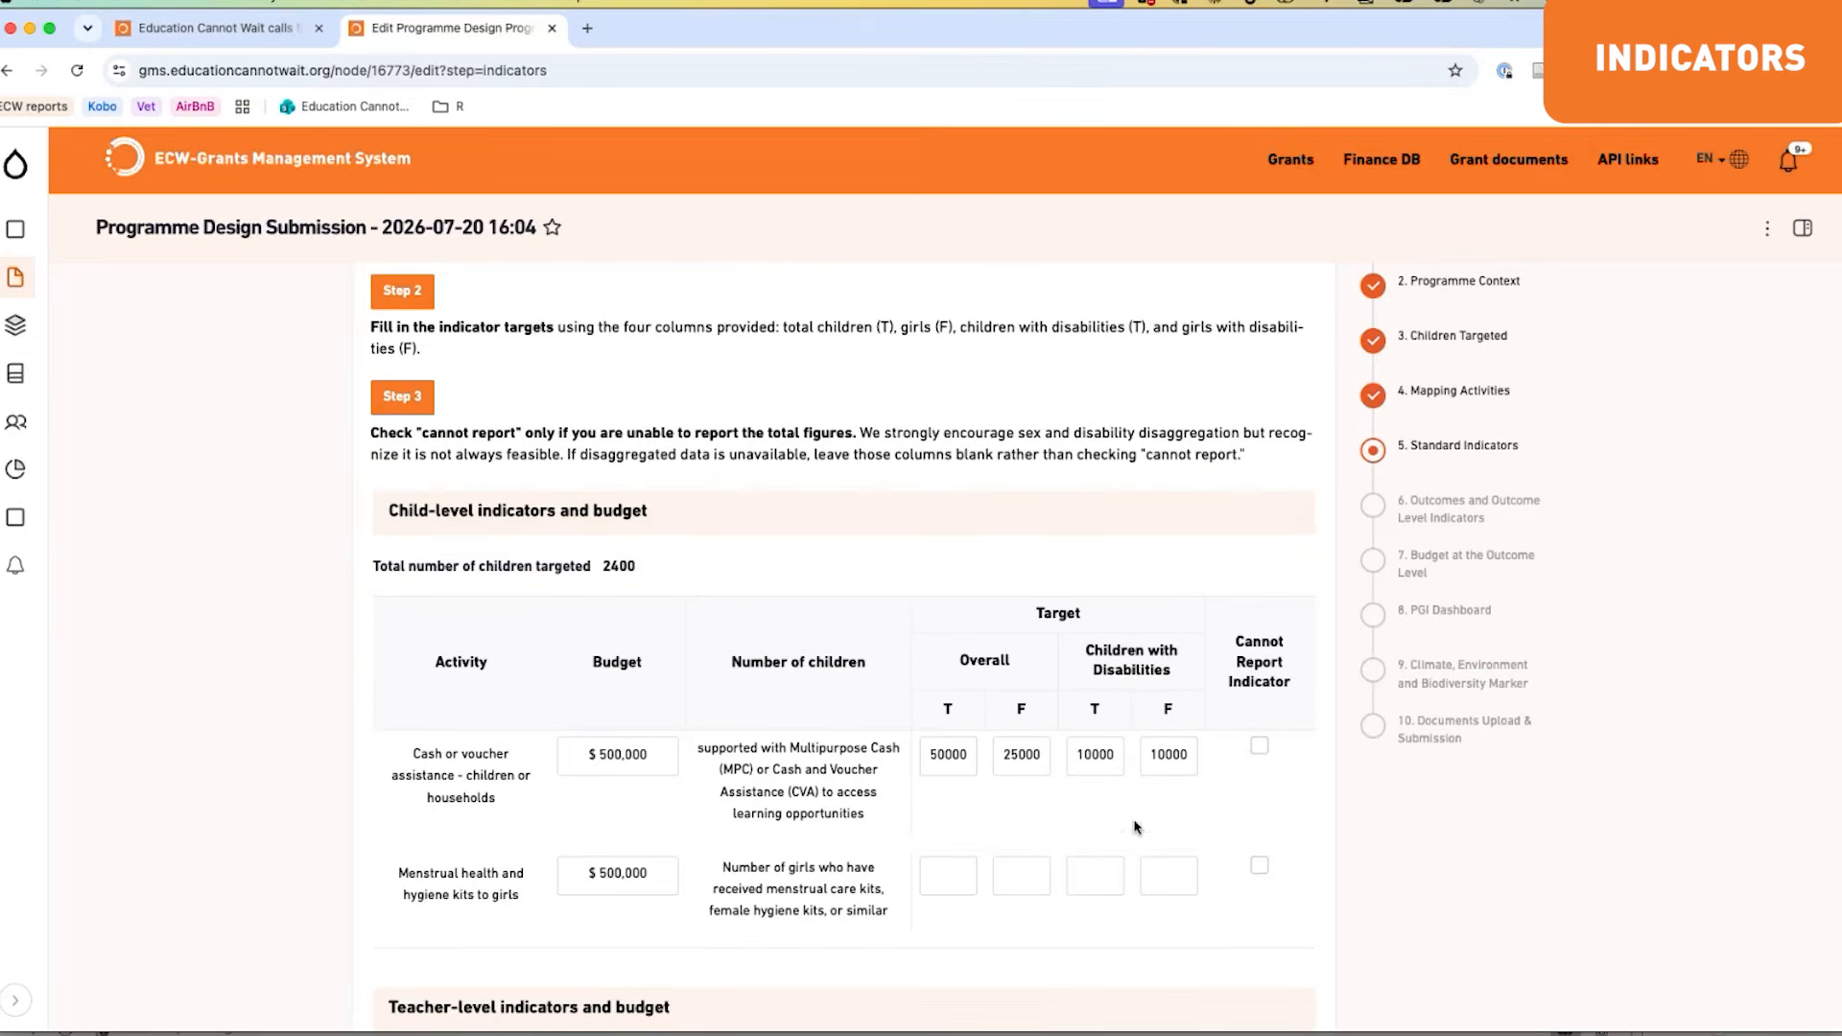
{"action": "left_click", "coordinate": [1260, 867]}
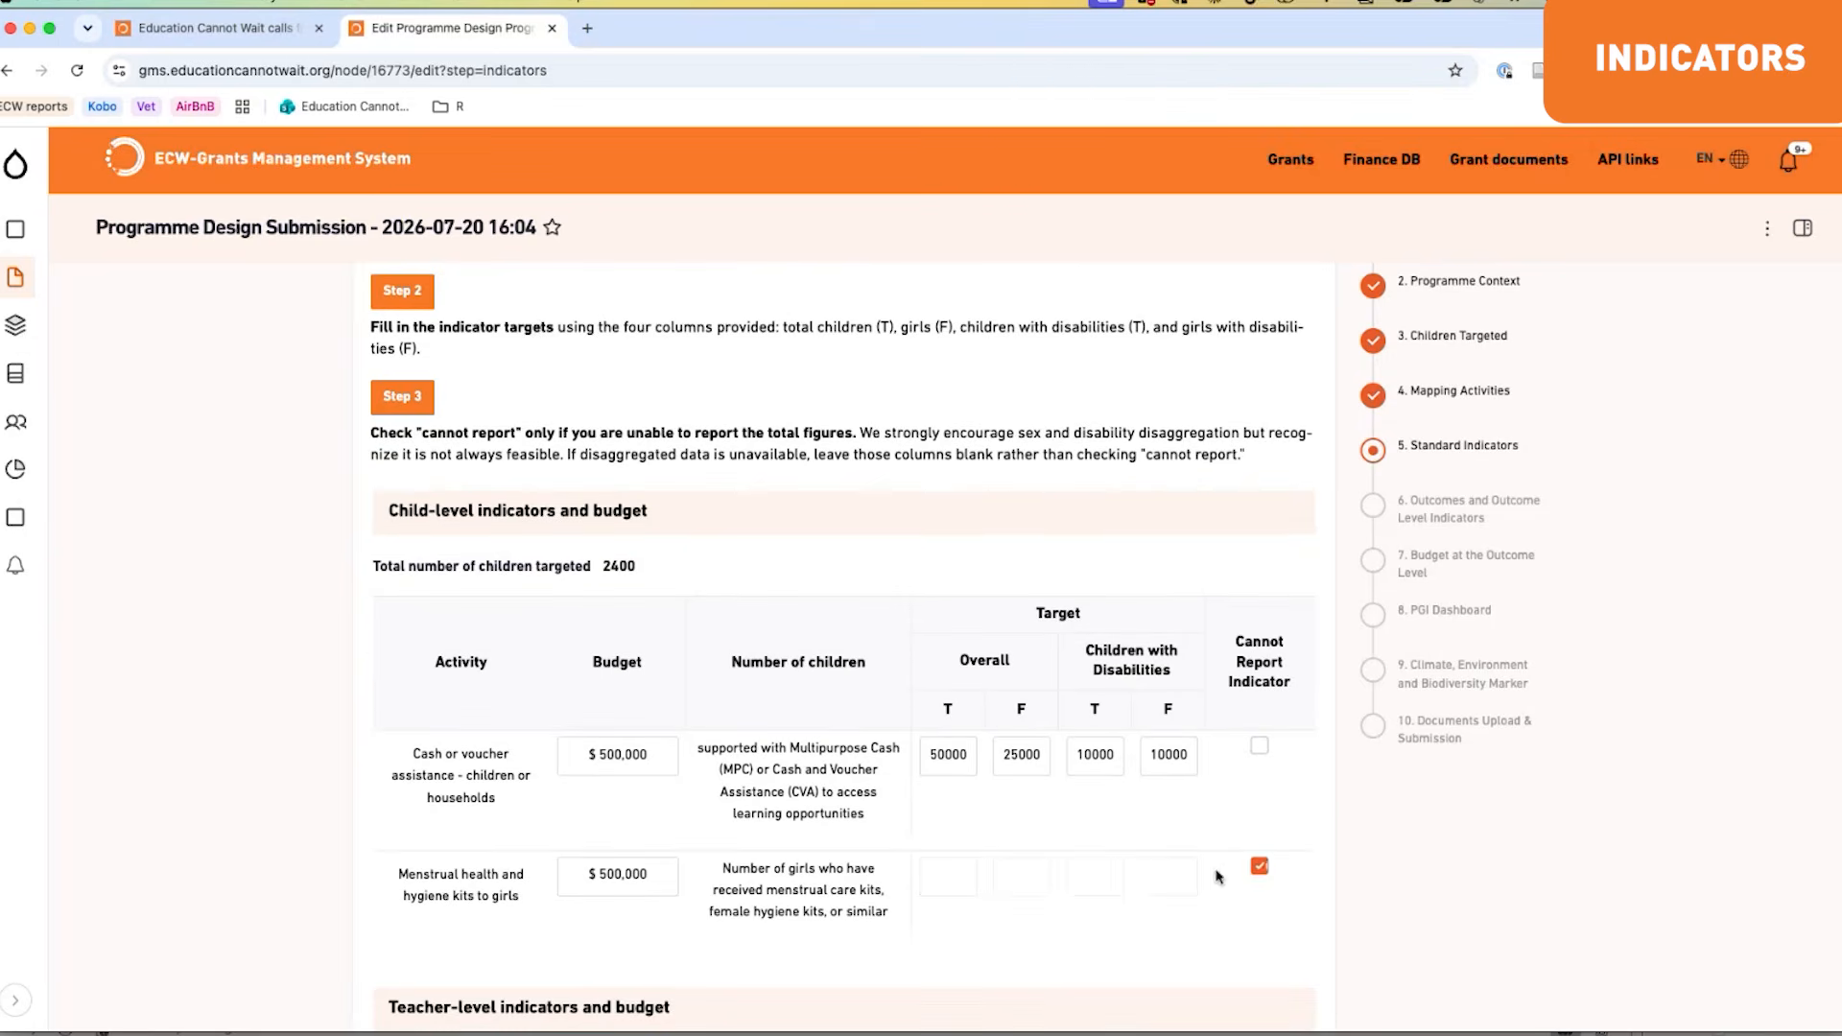
{"action": "scroll", "coordinate": [408, 799], "scroll_direction": "down", "scroll_amount": 10}
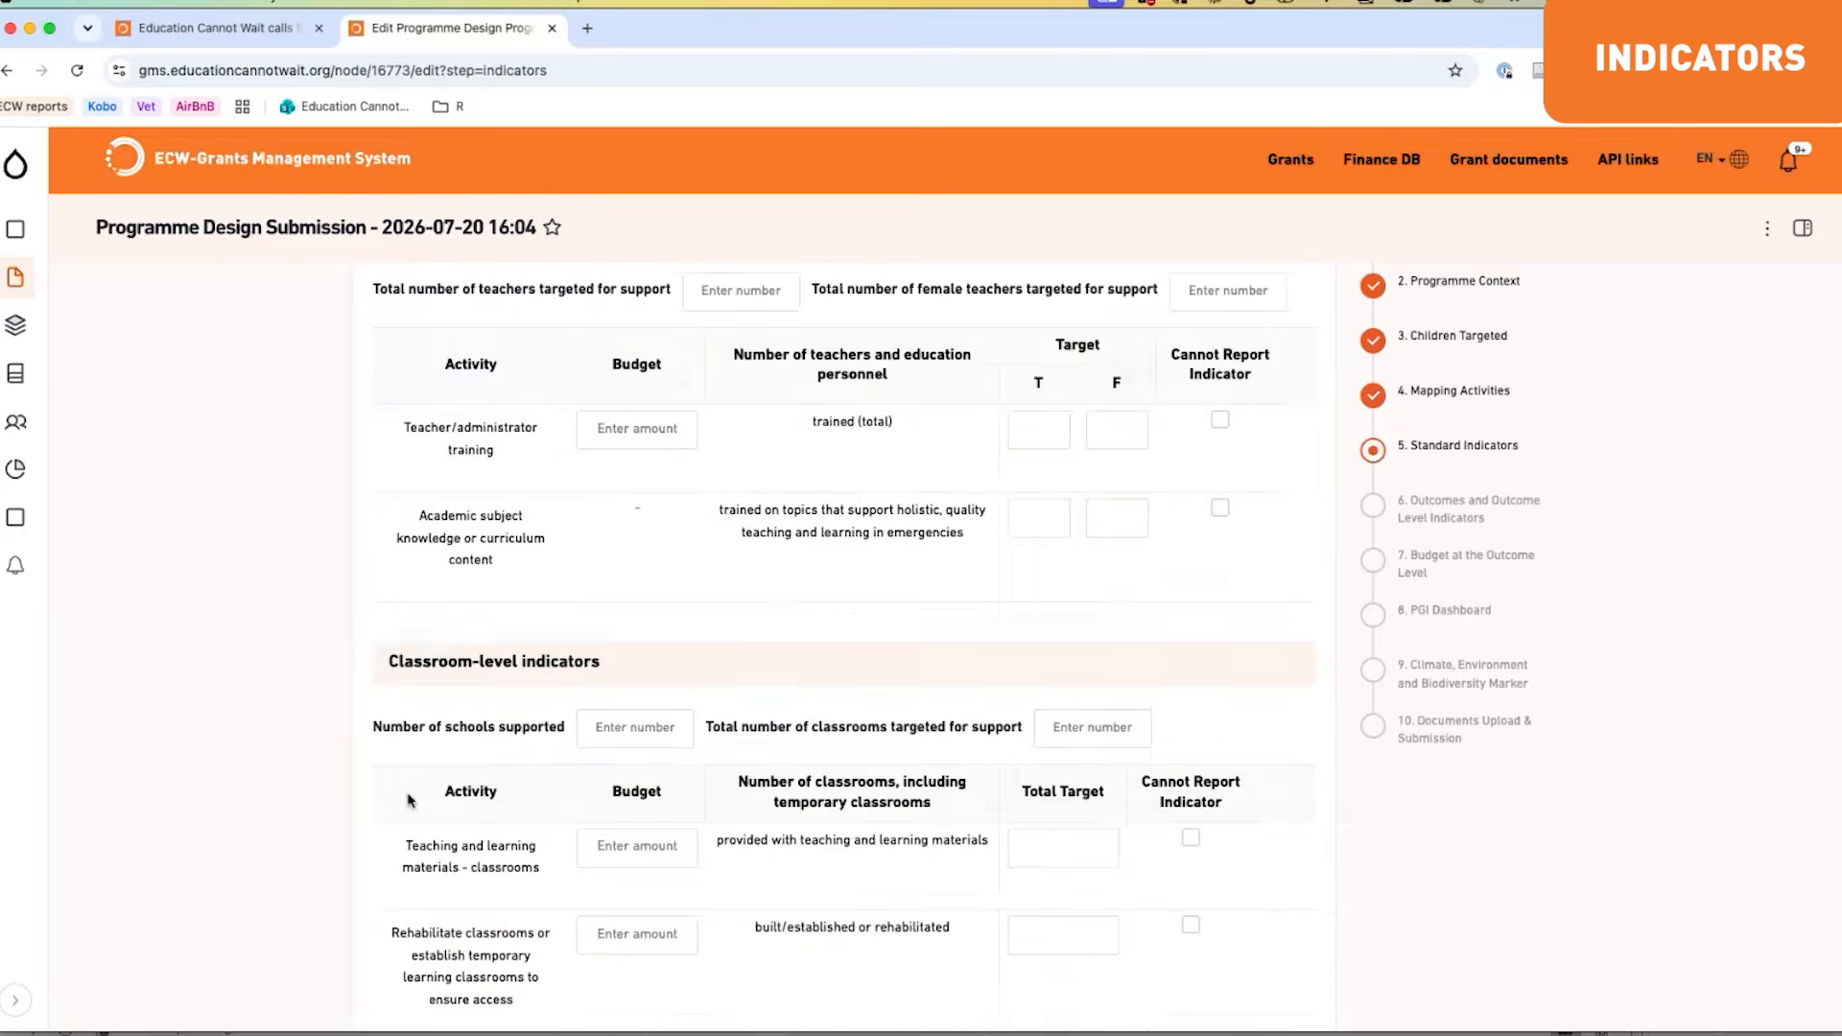
{"action": "scroll", "coordinate": [408, 799], "scroll_direction": "down", "scroll_amount": 9}
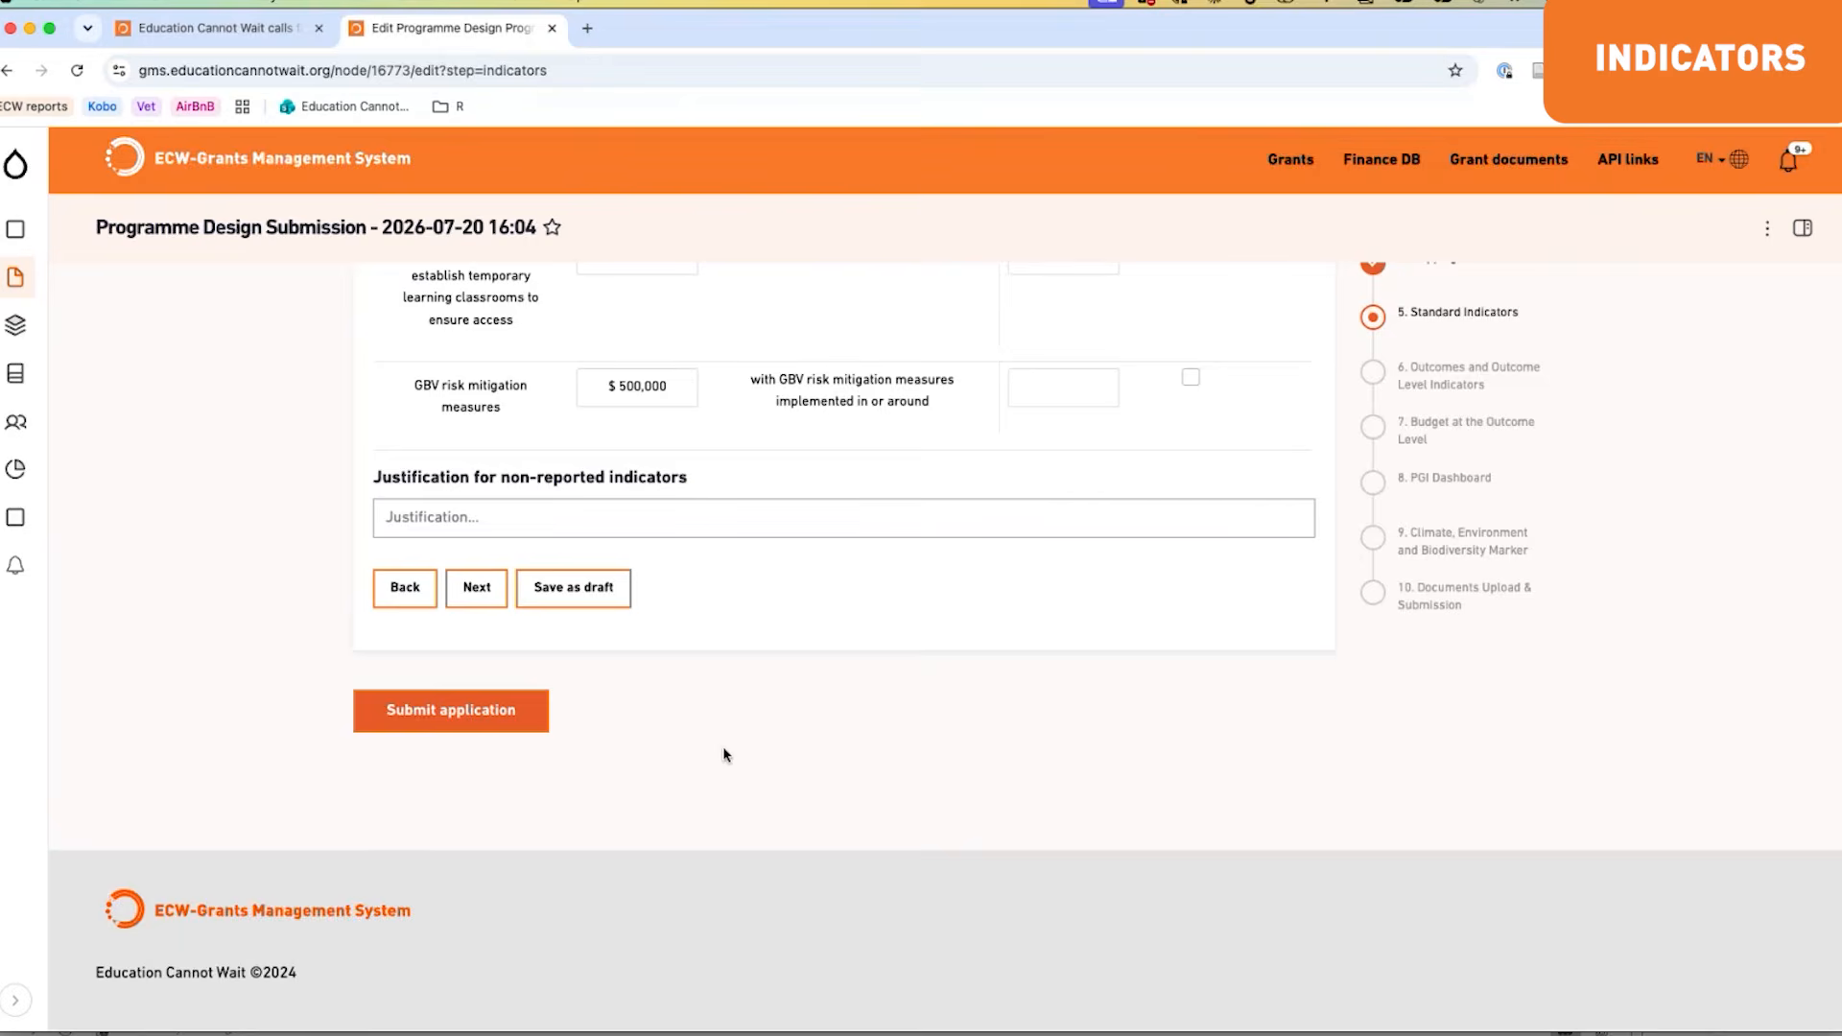
{"action": "scroll", "coordinate": [725, 755], "scroll_direction": "up", "scroll_amount": 10}
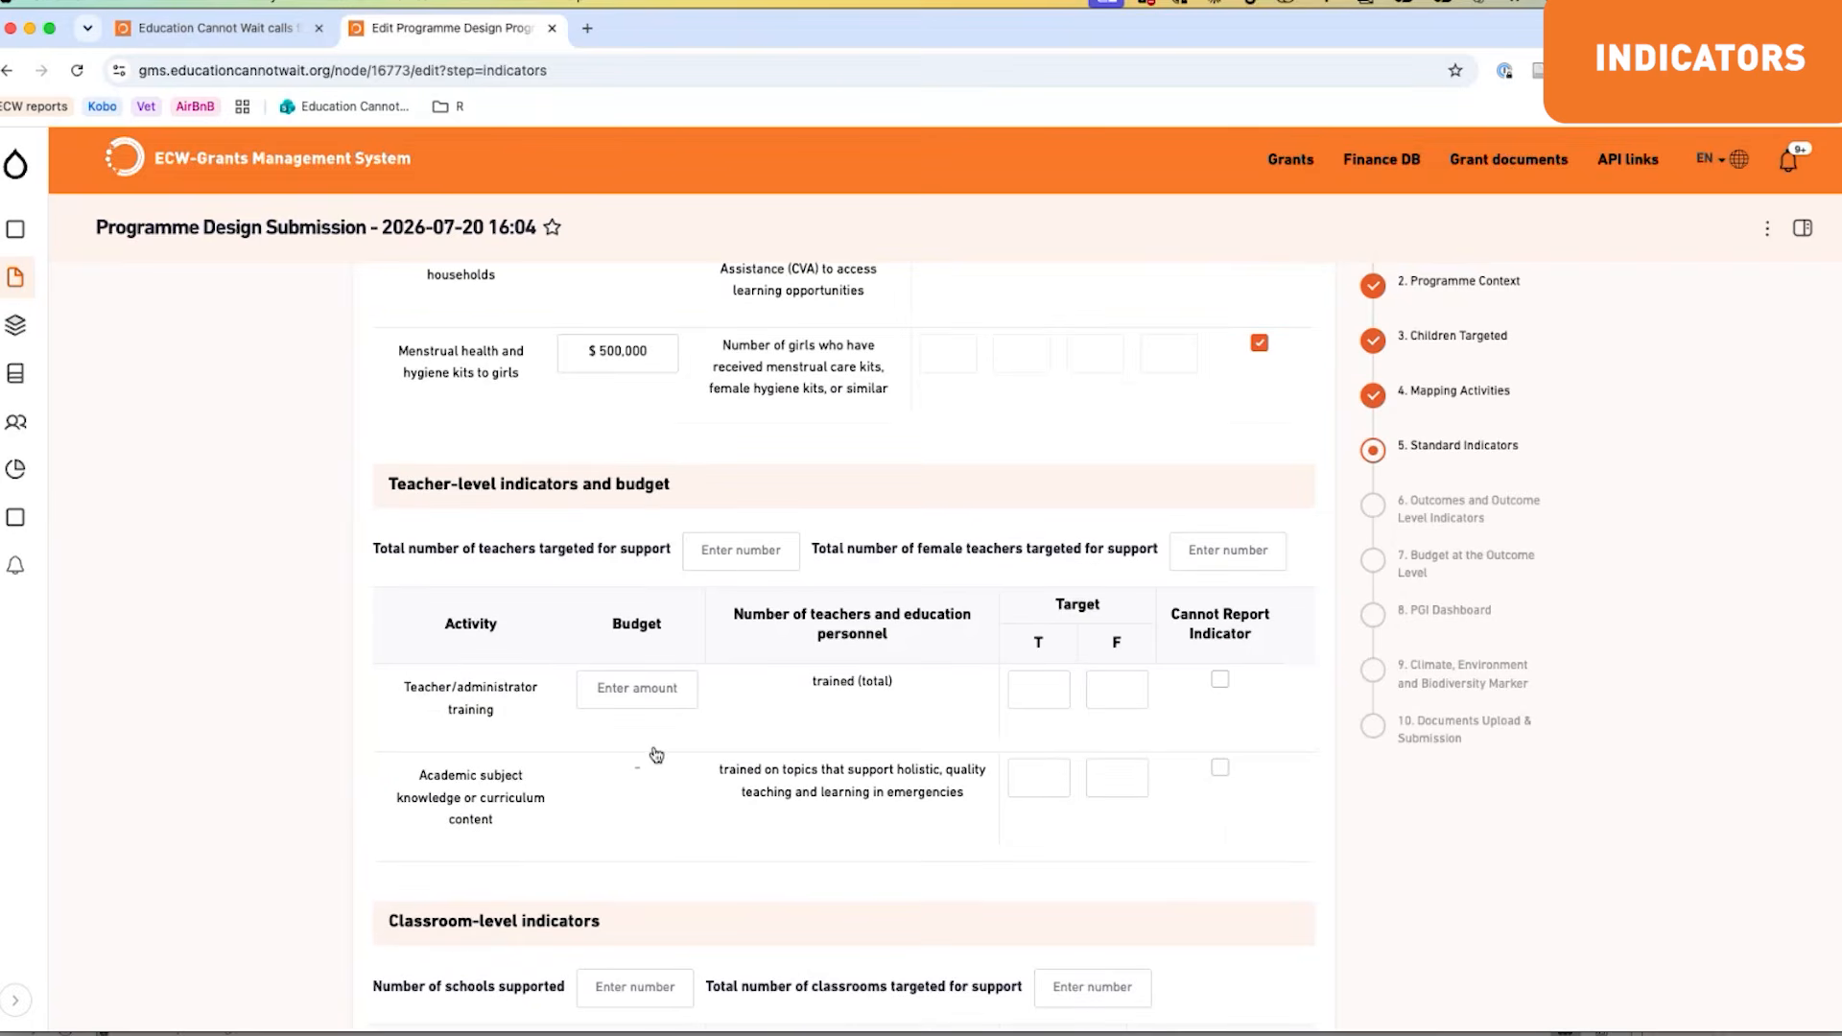
Step: Switch to the Mapping Activities sheet in Excel and select cash or voucher assistance with a budget of $500,000
{"action": "key", "text": "super+Tab"}
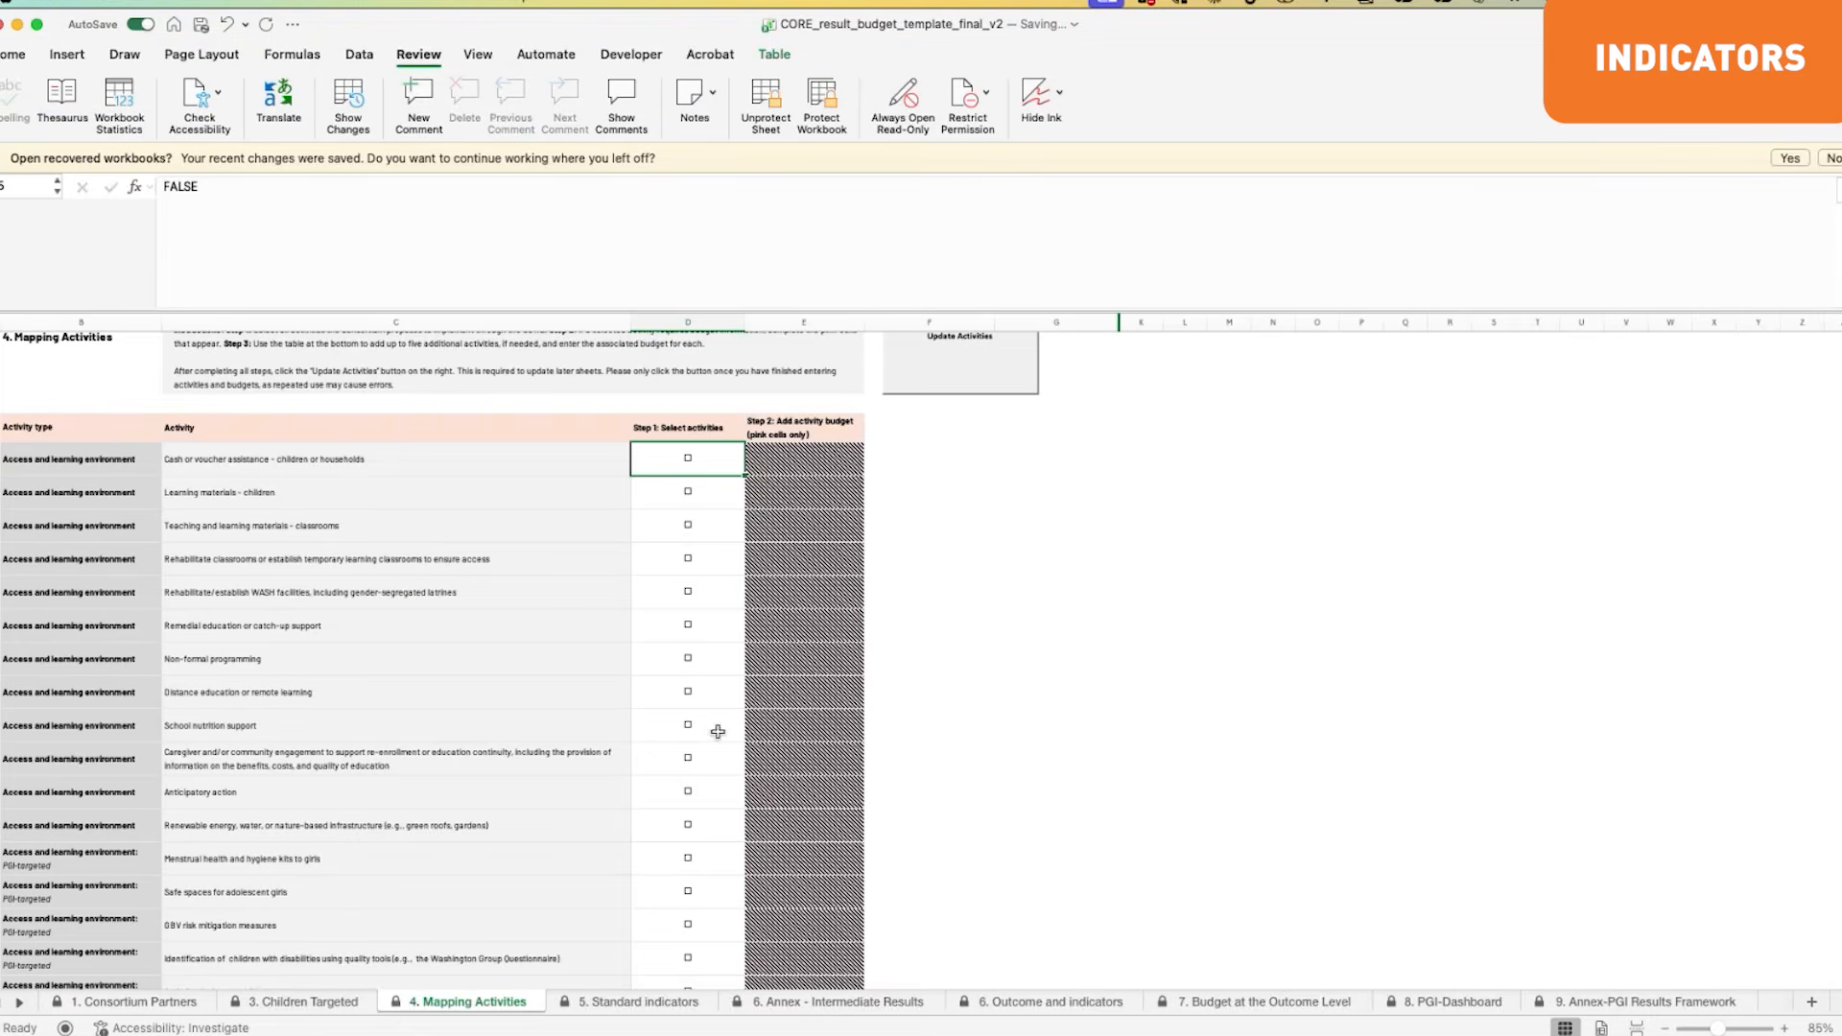
{"action": "left_click", "coordinate": [689, 465]}
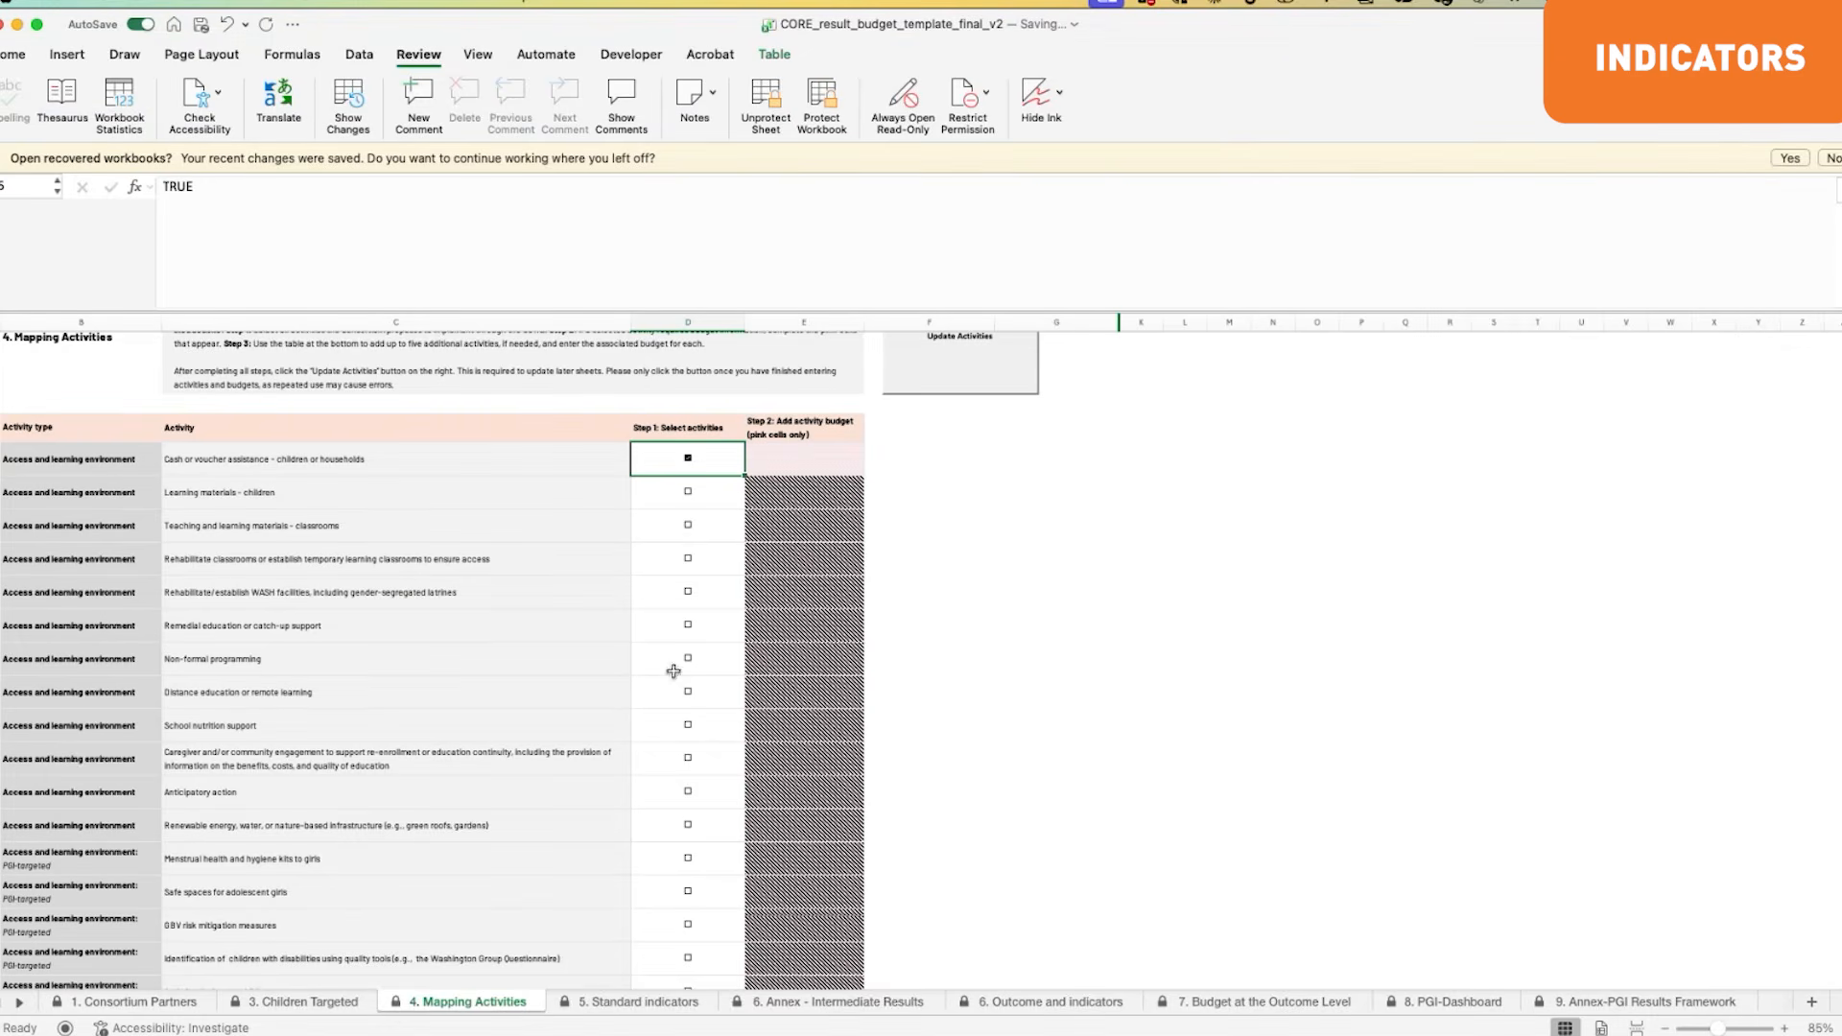
{"action": "left_click", "coordinate": [801, 465]}
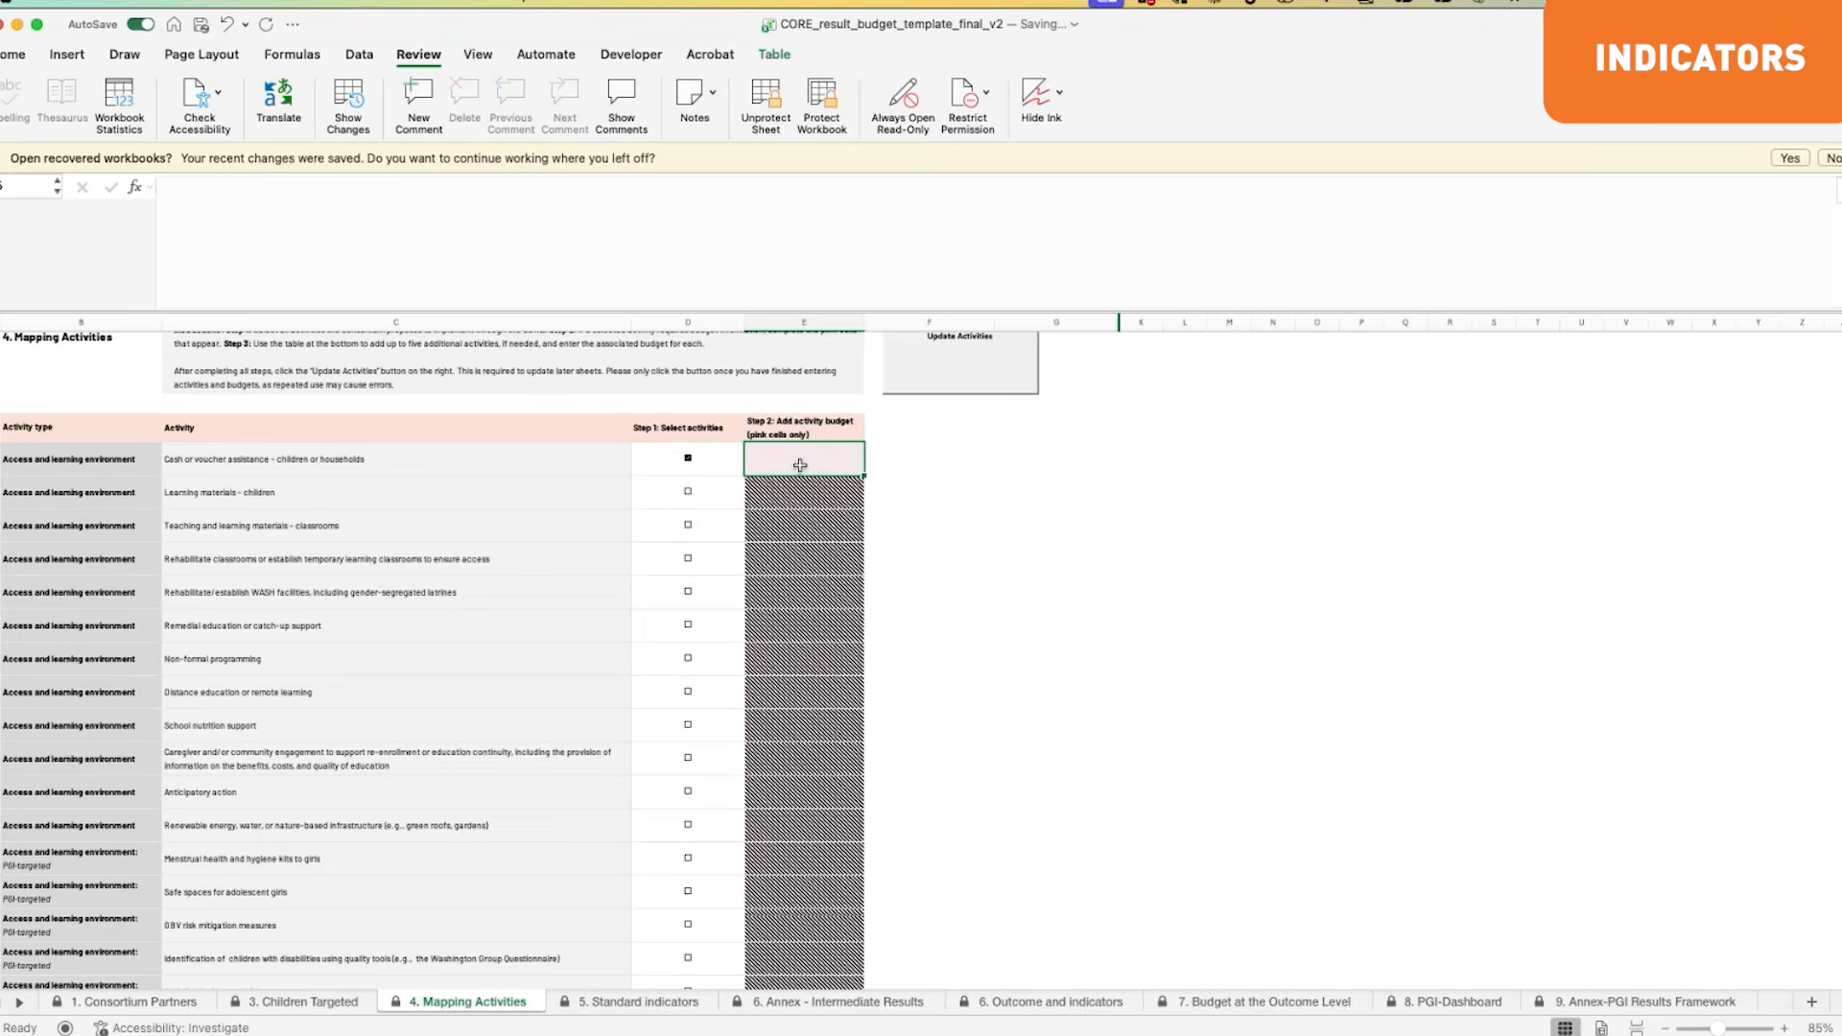
{"action": "type", "text": "5000000"}
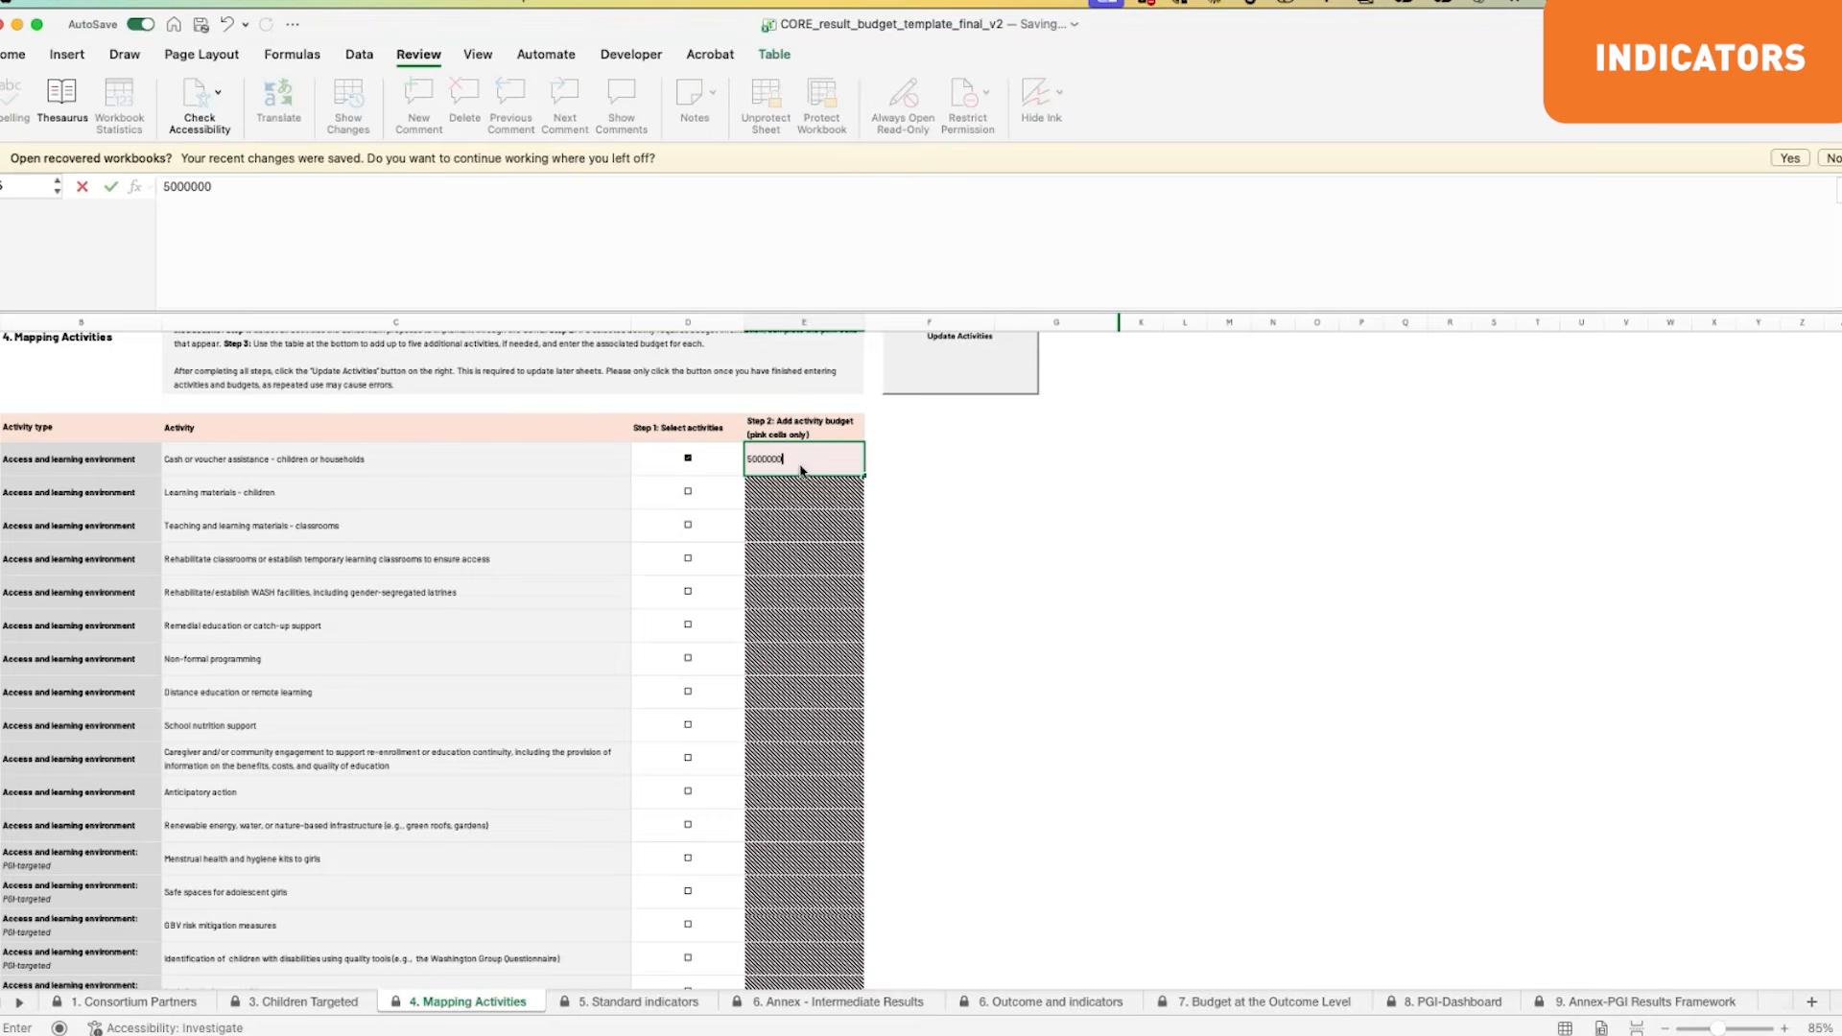
{"action": "key", "text": "Return"}
{"action": "left_click", "coordinate": [801, 471]}
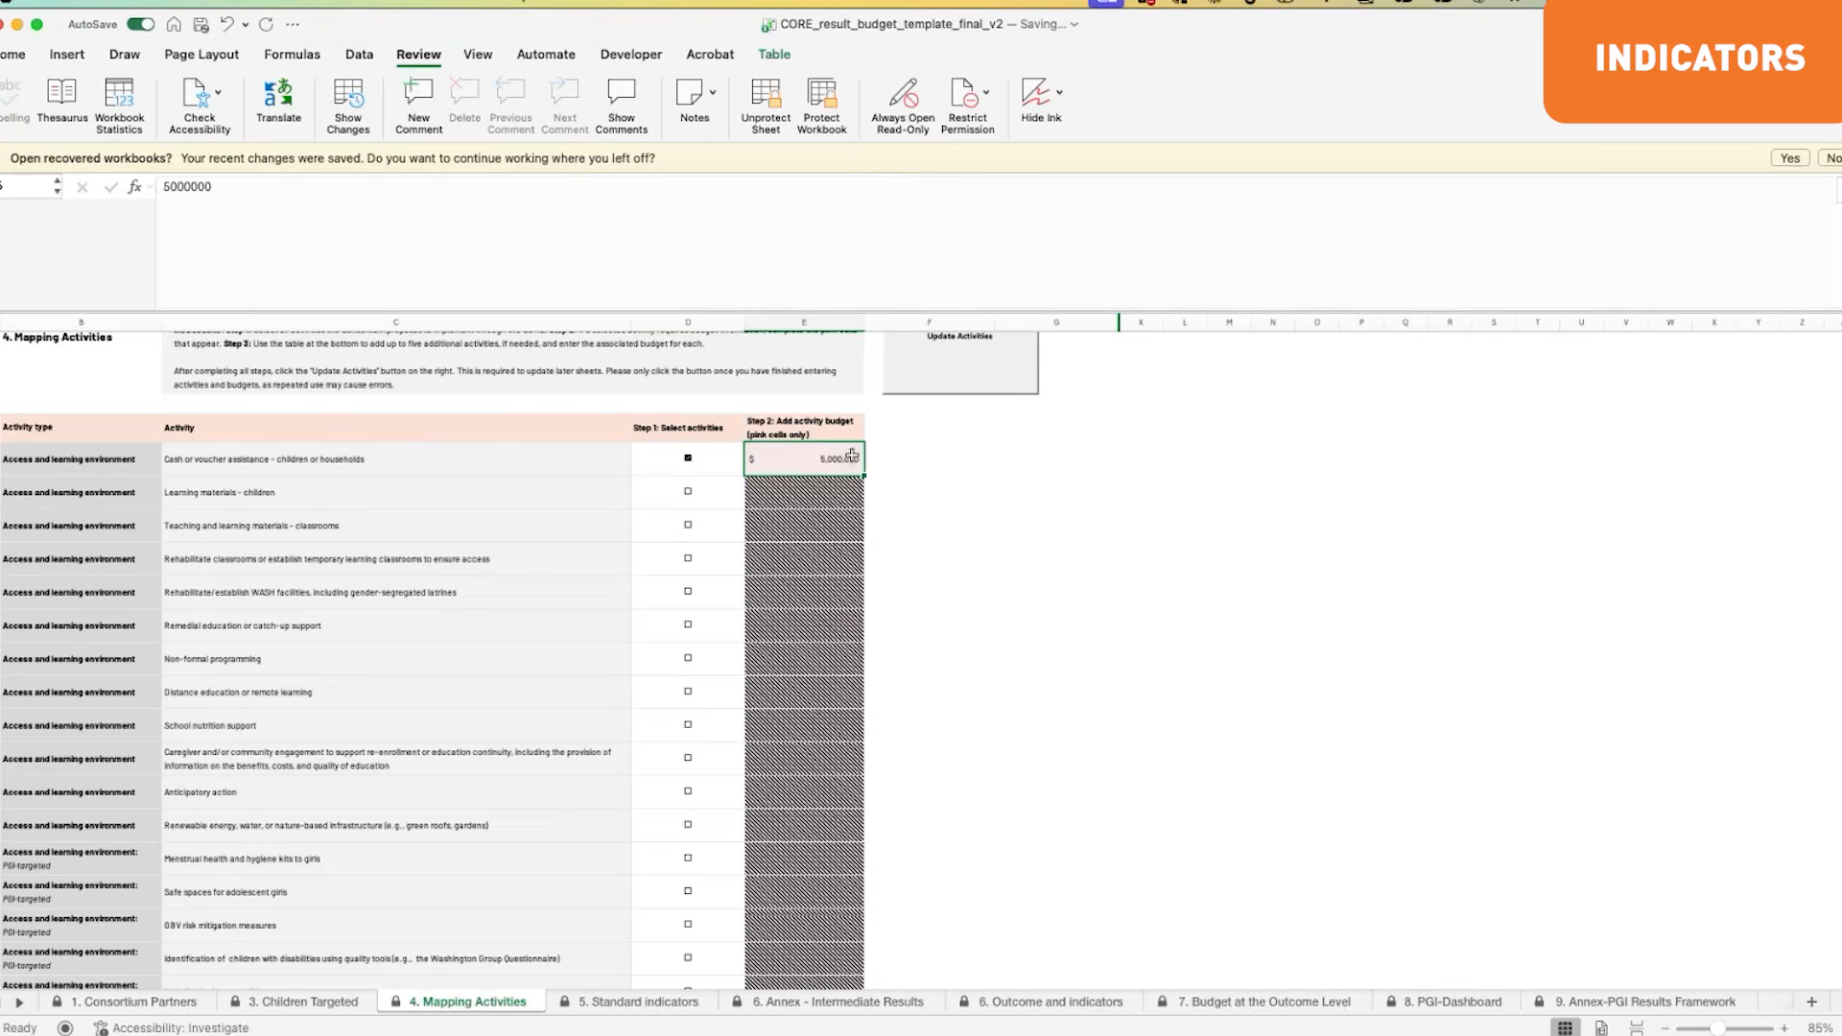
{"action": "left_click", "coordinate": [273, 213]}
{"action": "key", "text": "BackSpace"}
{"action": "key", "text": "Return"}
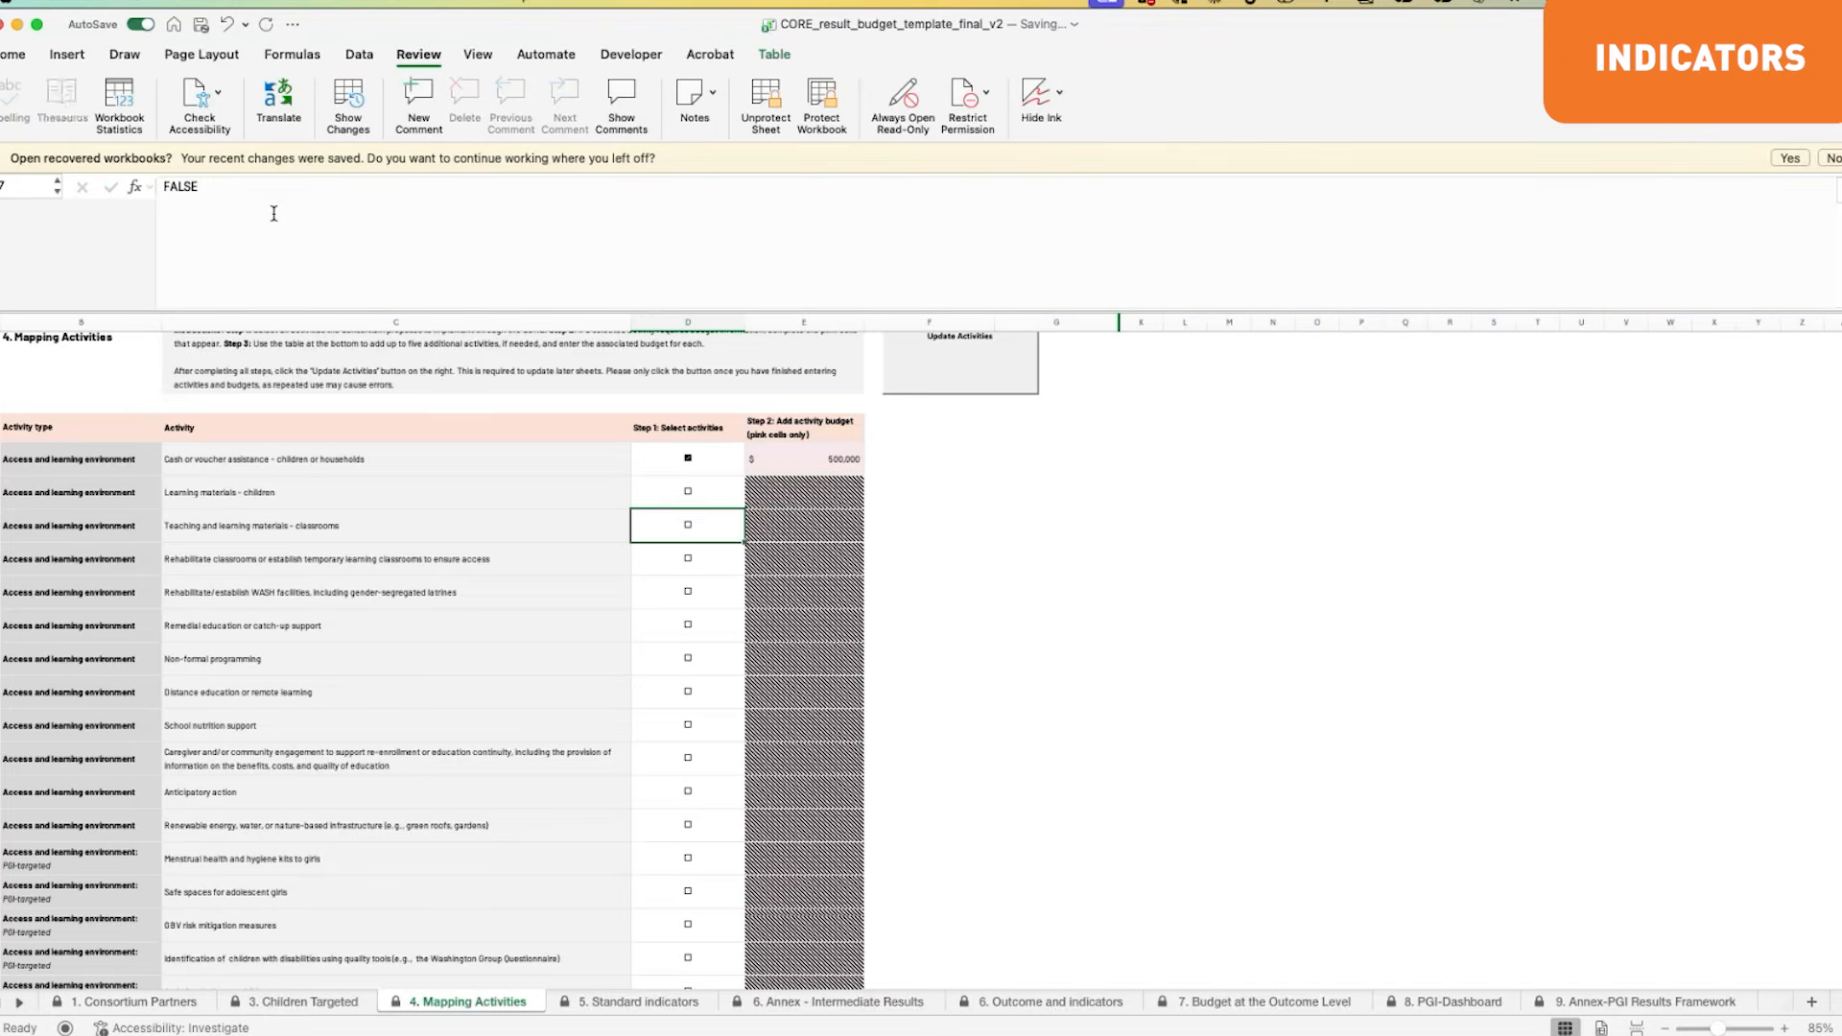
Step: Select the activity for rehabilitating classrooms or establishing temporary learning classrooms, and run Update Activities for the workbook
{"action": "left_click", "coordinate": [687, 558]}
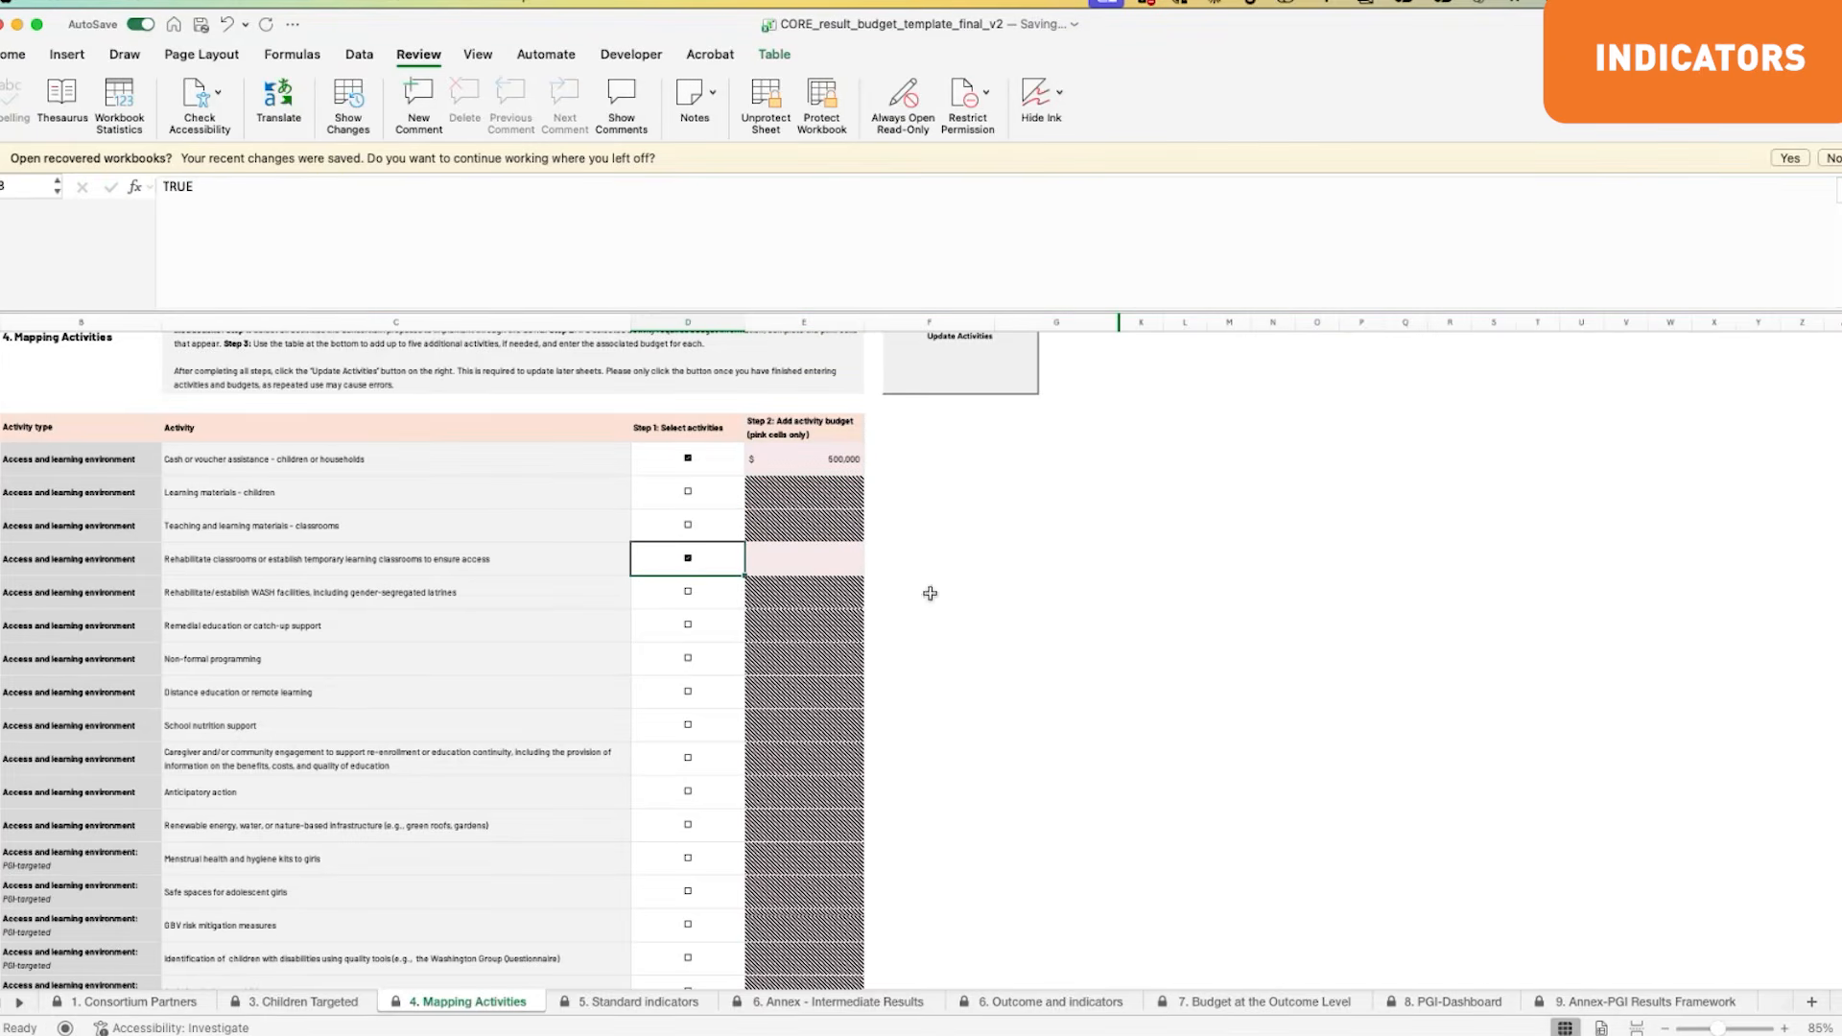
{"action": "scroll", "coordinate": [930, 593], "scroll_direction": "down", "scroll_amount": 5}
{"action": "scroll", "coordinate": [929, 587], "scroll_direction": "up", "scroll_amount": 8}
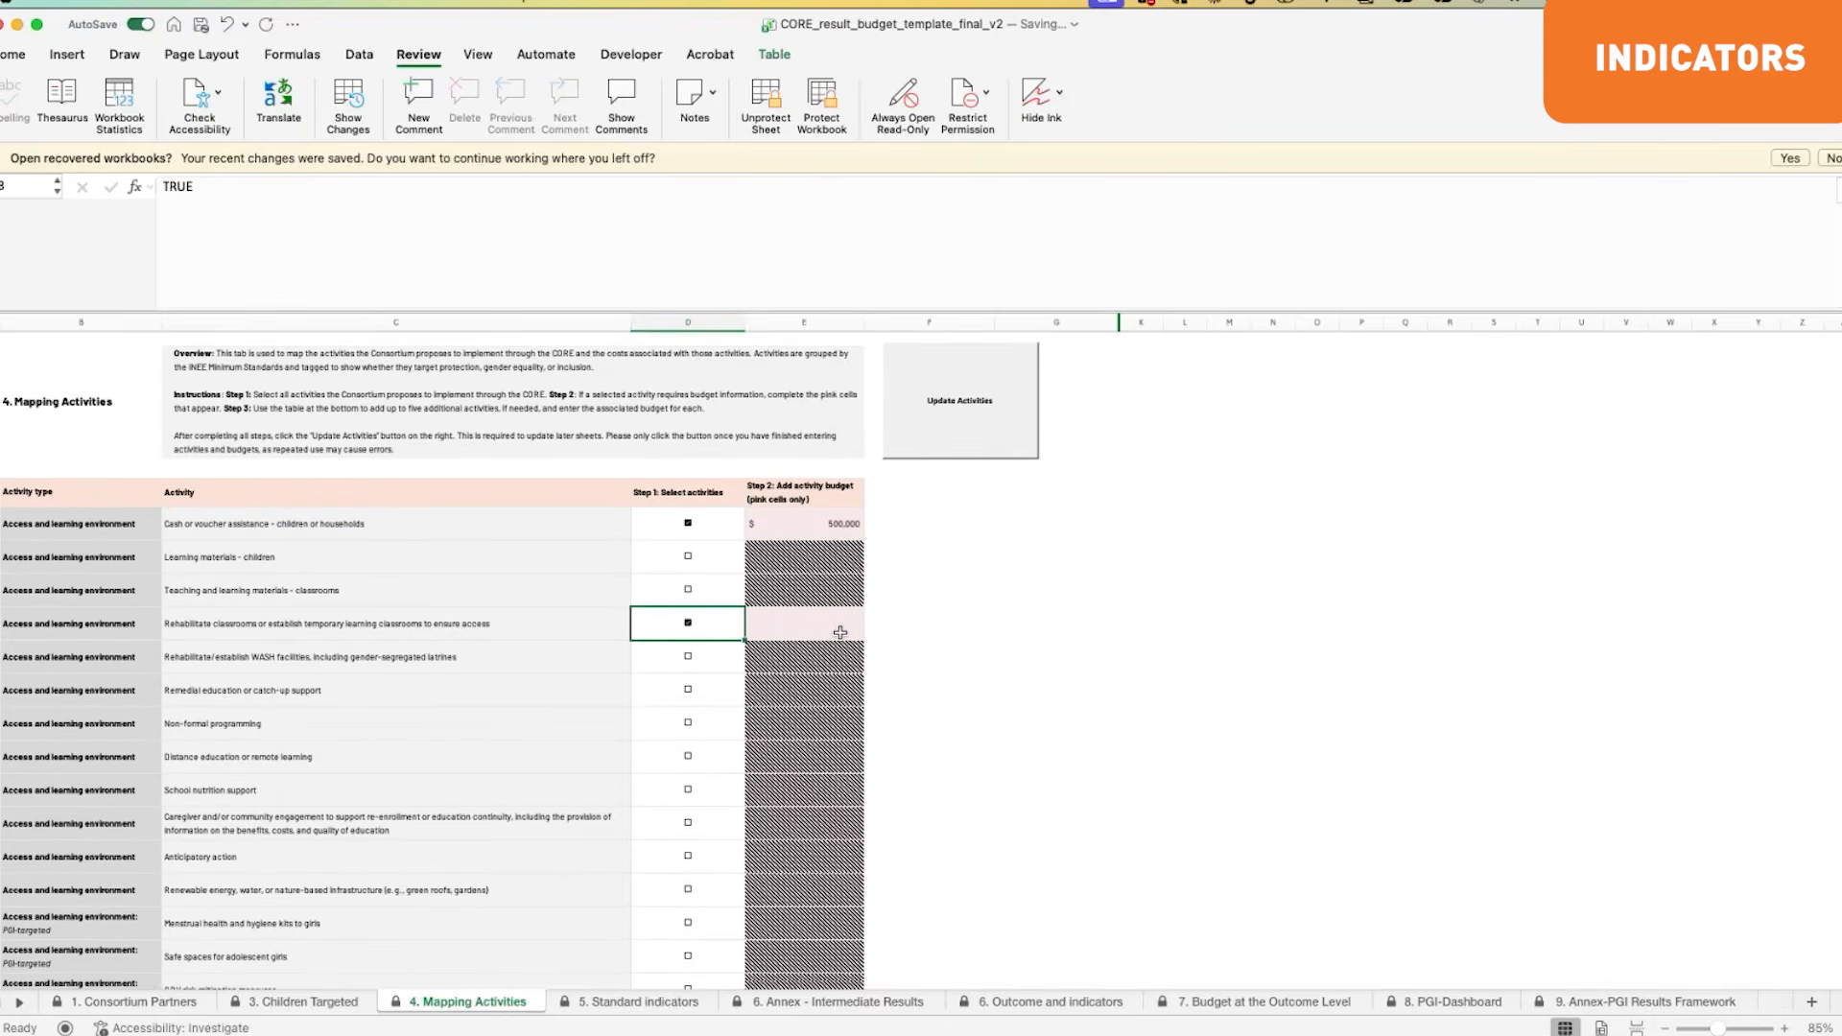
{"action": "left_click", "coordinate": [938, 410]}
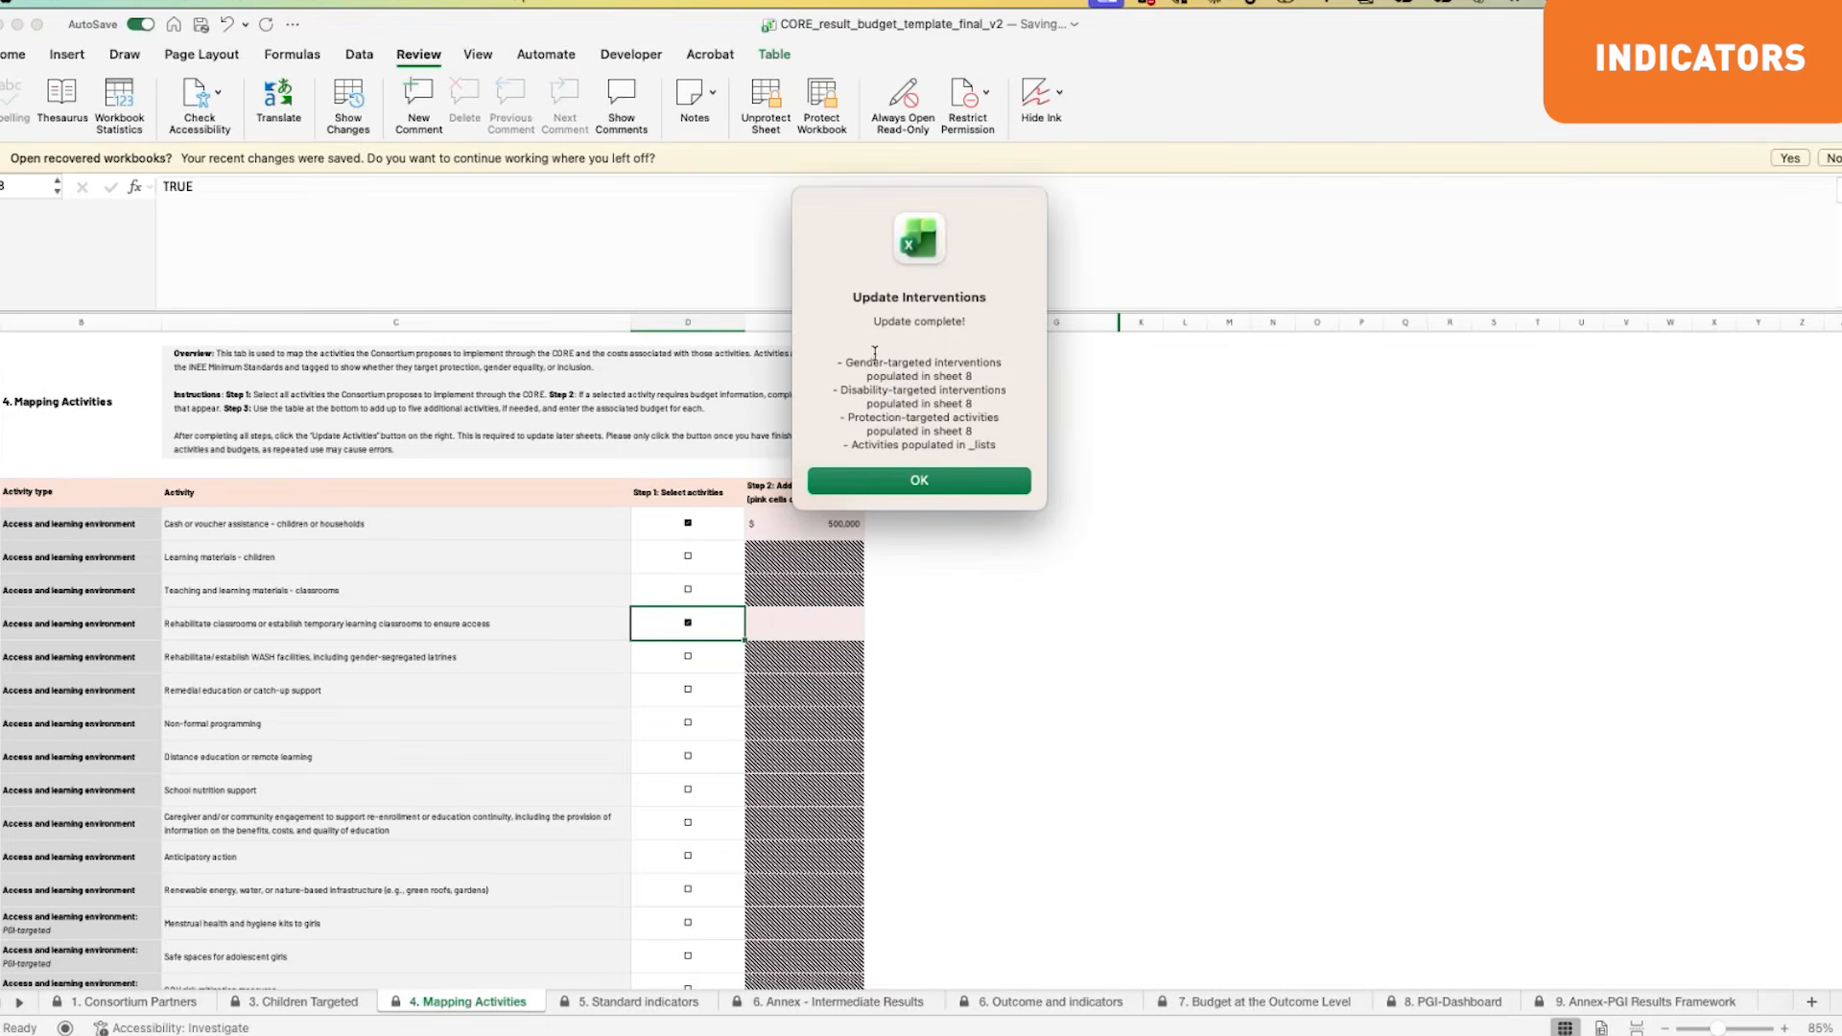
{"action": "left_click", "coordinate": [938, 486]}
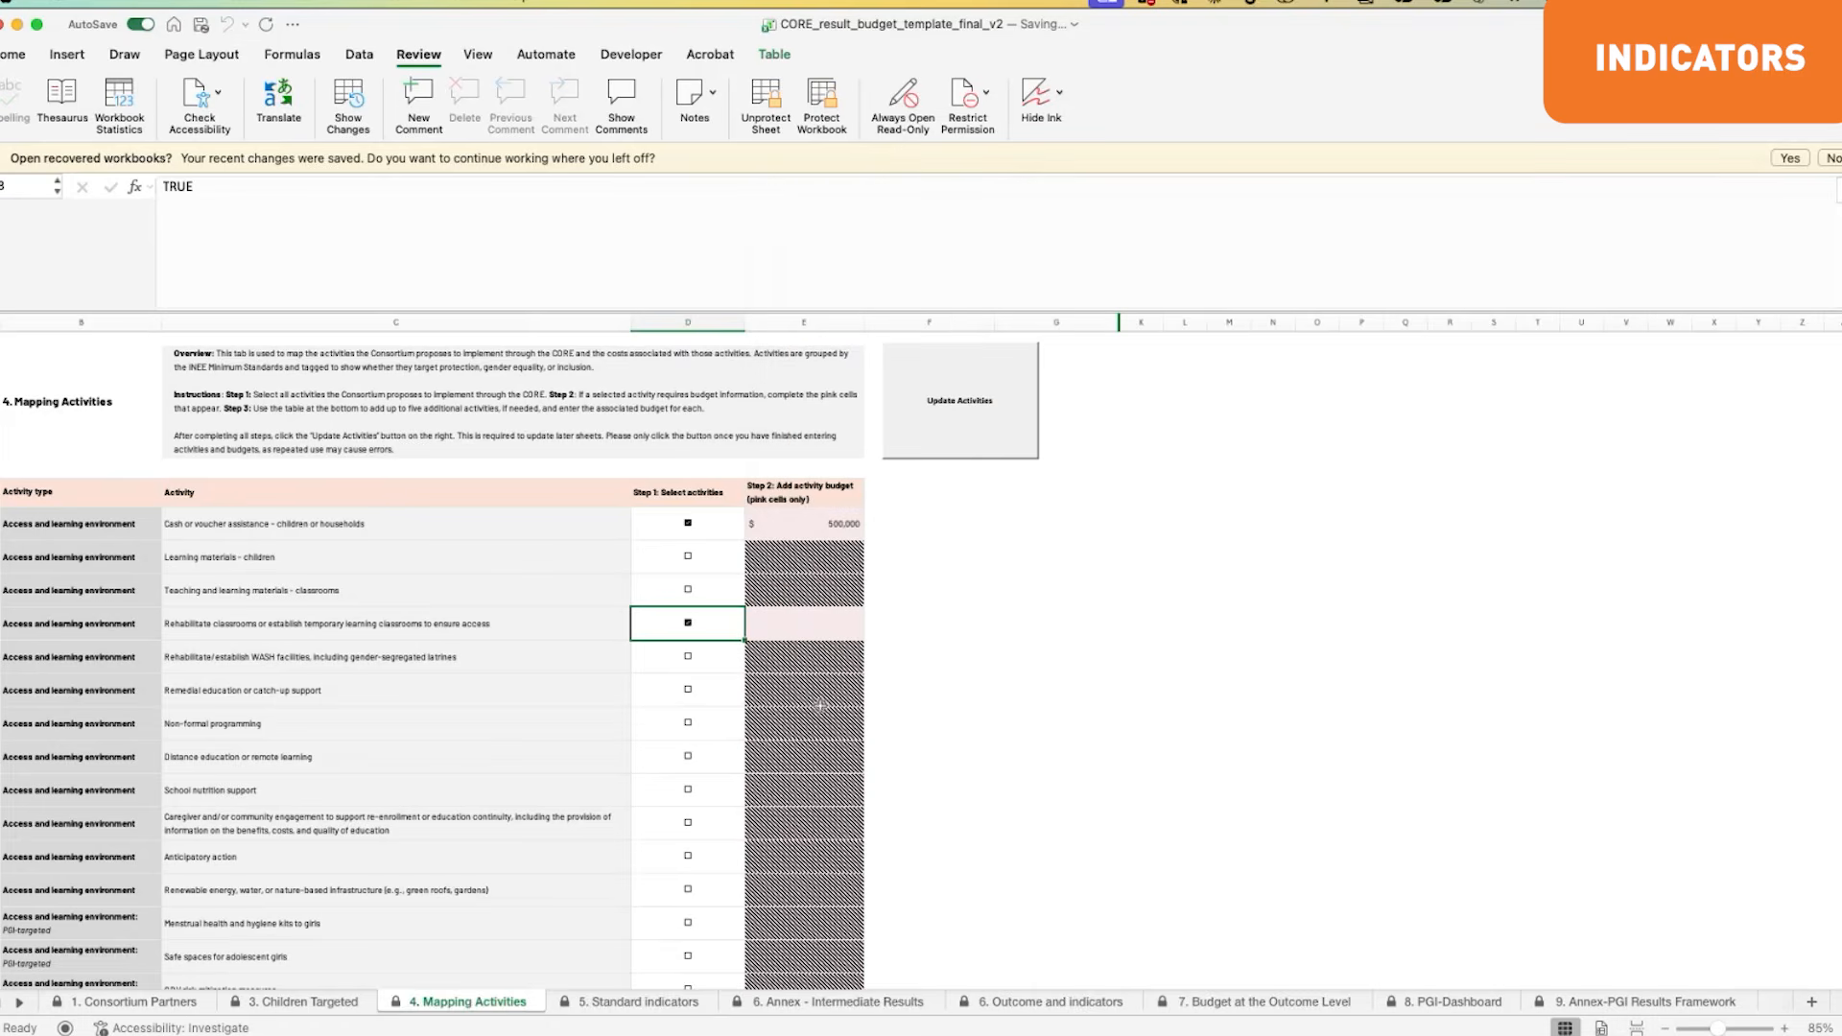
Step: Open the Standard indicators sheet and review the requested indicators for children, teachers, classrooms and schools
{"action": "left_click", "coordinate": [614, 1008]}
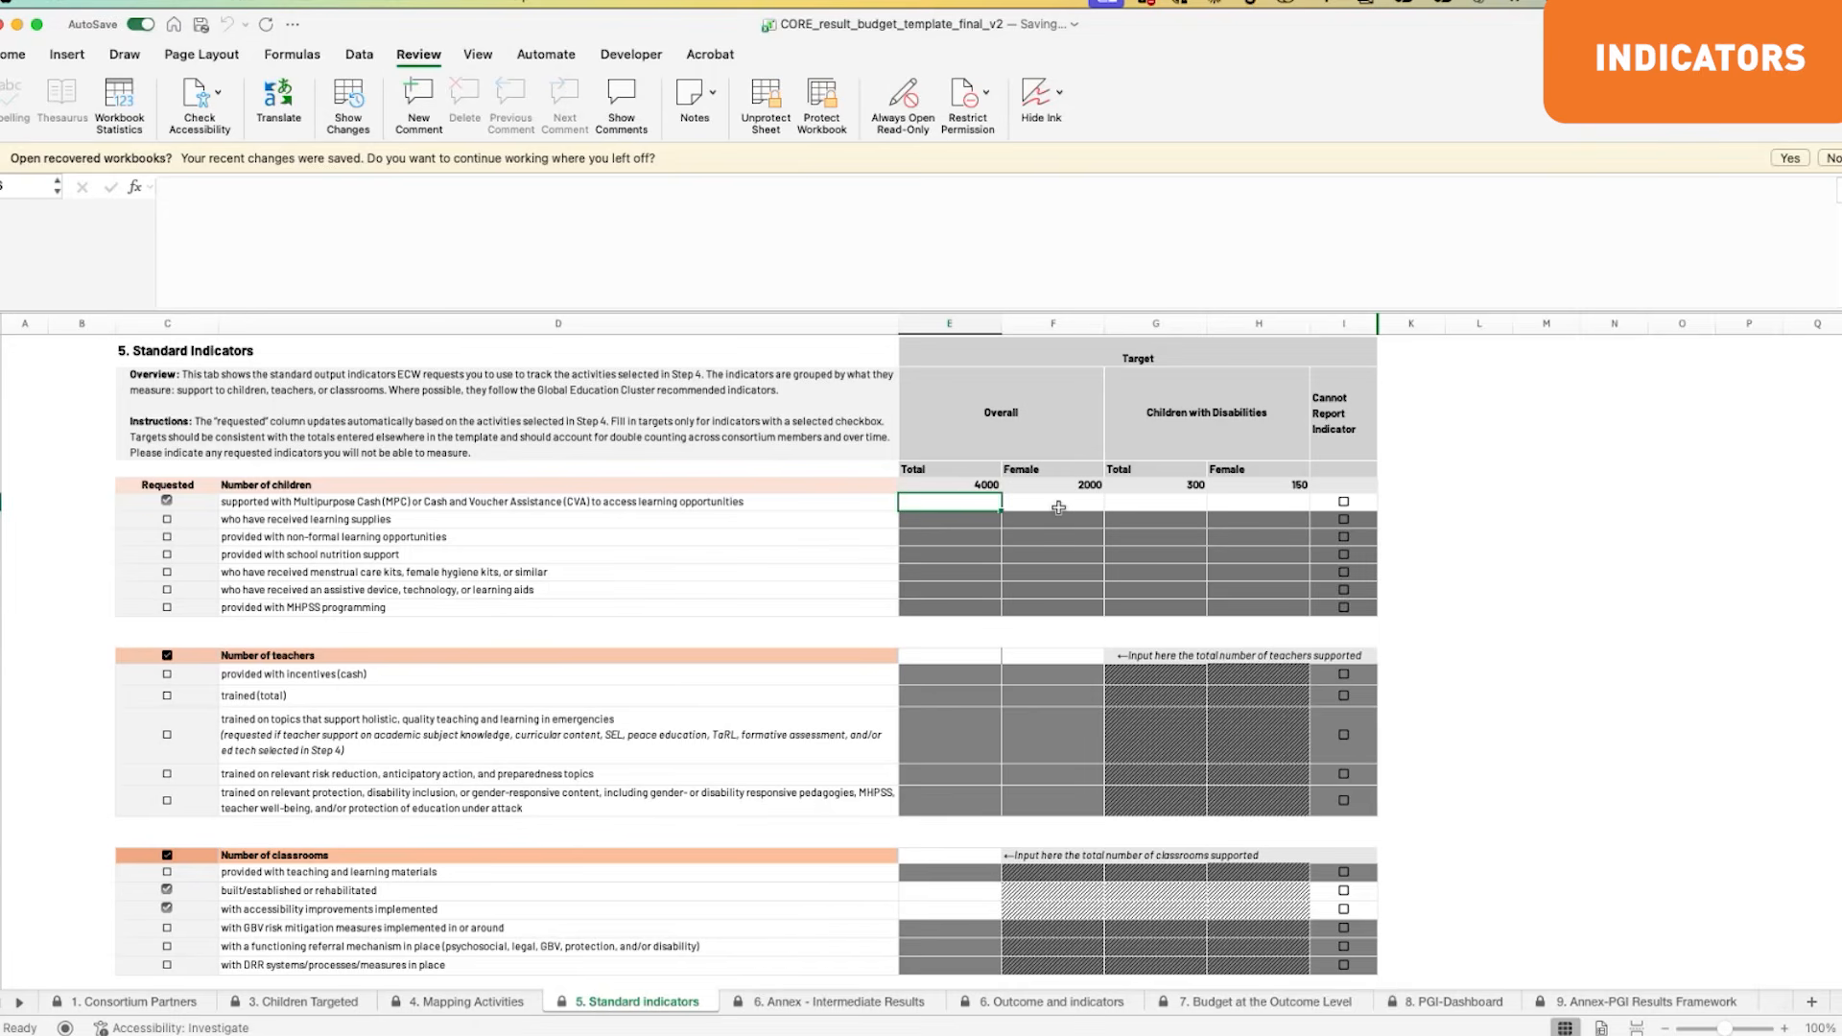
{"action": "left_click", "coordinate": [167, 500]}
{"action": "left_click", "coordinate": [167, 500]}
{"action": "scroll", "coordinate": [181, 758], "scroll_direction": "down", "scroll_amount": 2}
{"action": "scroll", "coordinate": [181, 758], "scroll_direction": "down", "scroll_amount": 1}
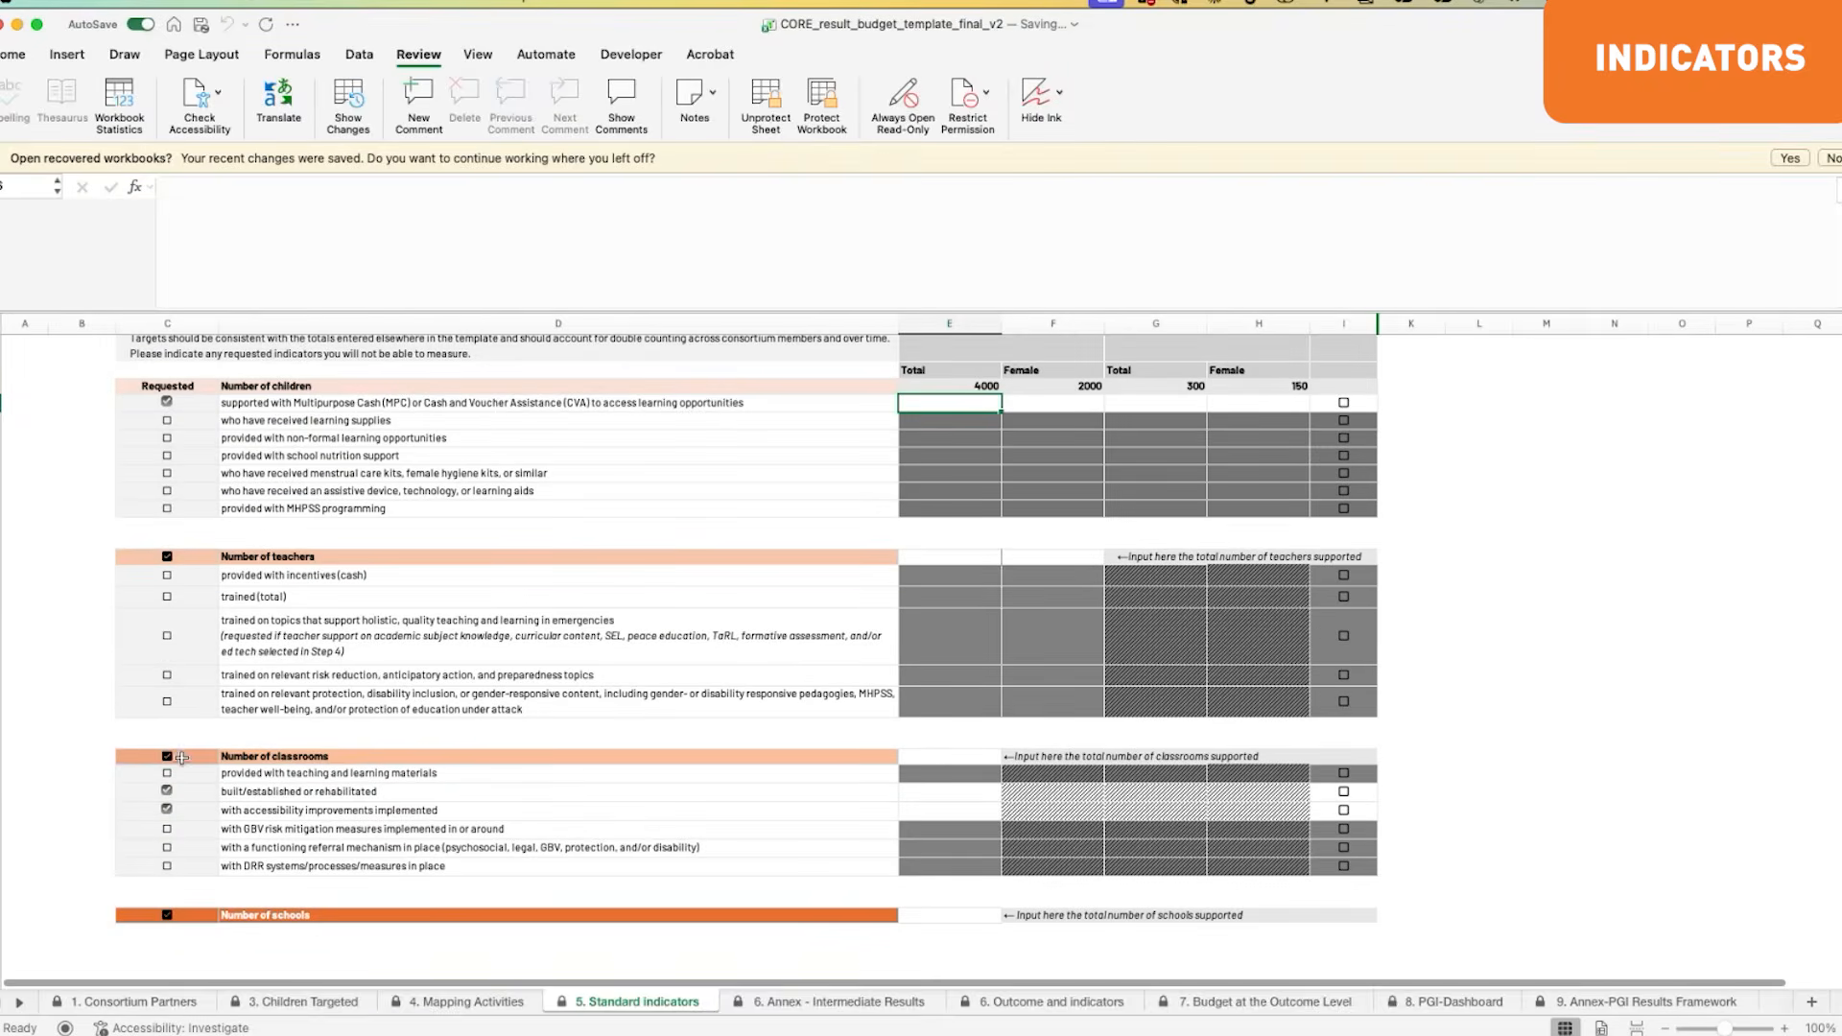
{"action": "scroll", "coordinate": [654, 840], "scroll_direction": "up", "scroll_amount": 3}
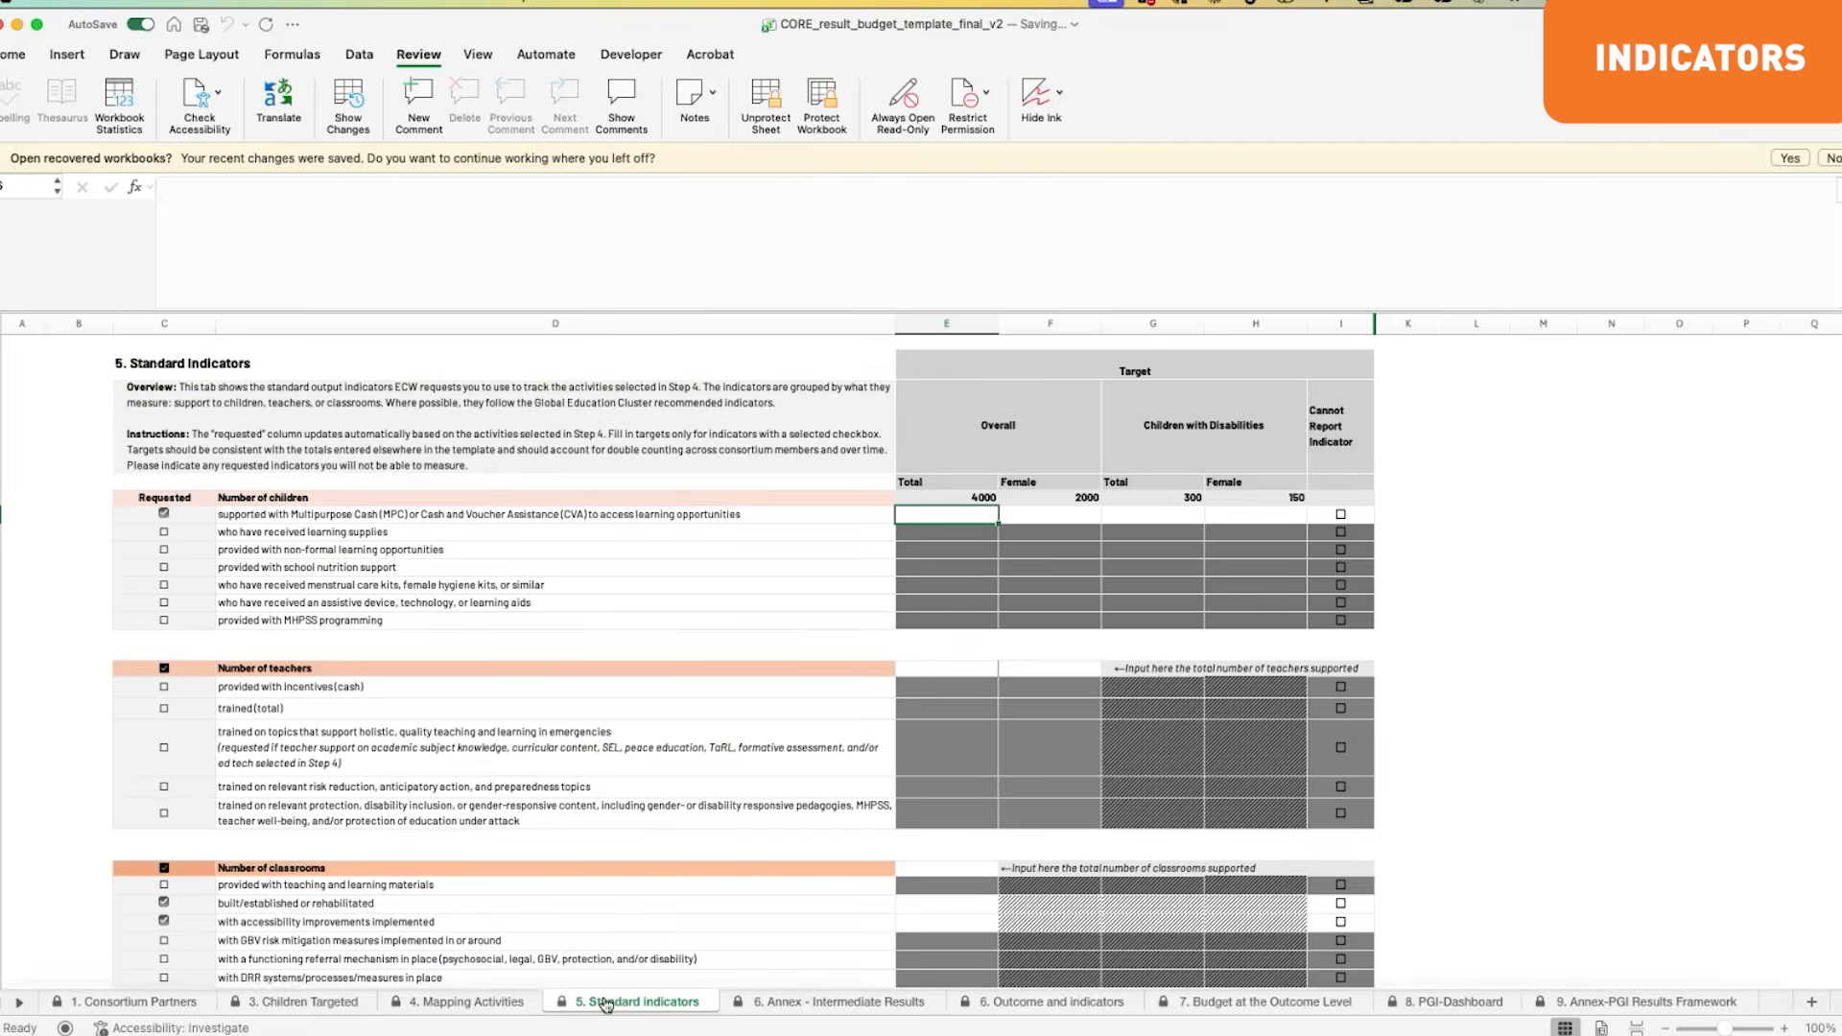
Step: Return to the ECW-Grants Management System in the browser and go to step 6, Outcomes and Outcome Level Indicators
{"action": "key", "text": "super+Tab"}
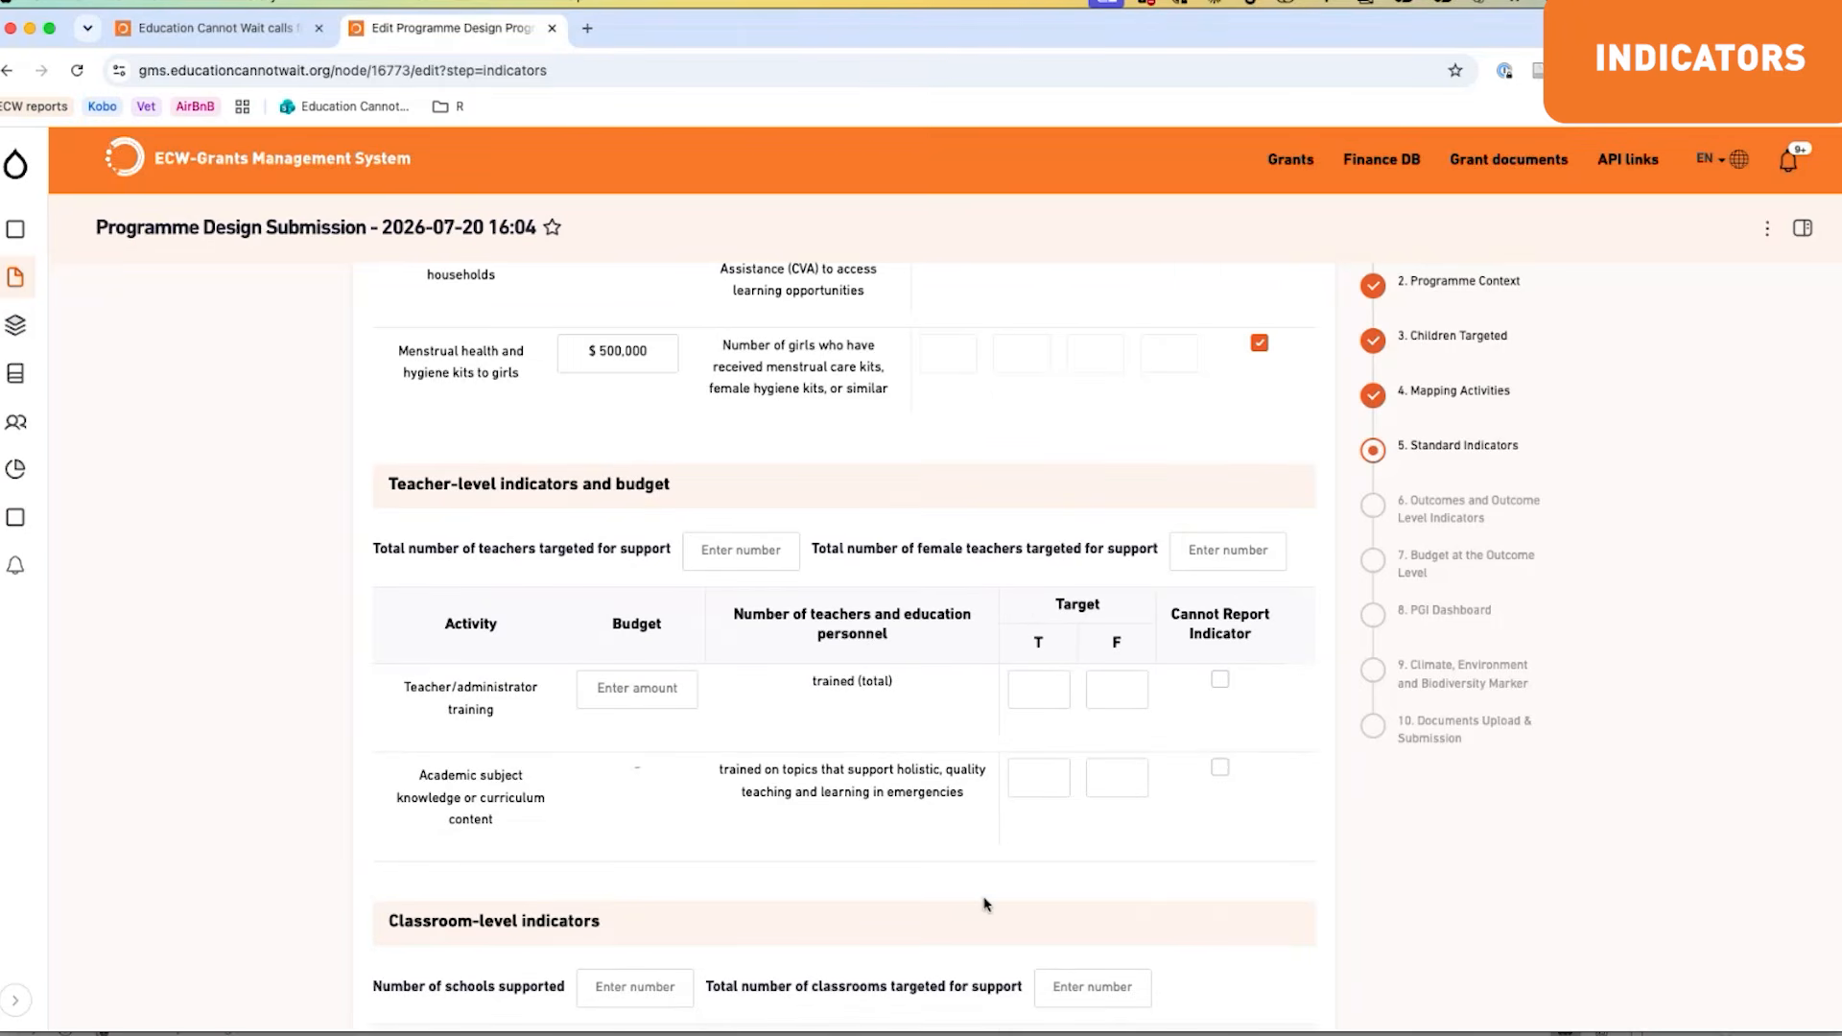
{"action": "scroll", "coordinate": [976, 864], "scroll_direction": "up", "scroll_amount": 4}
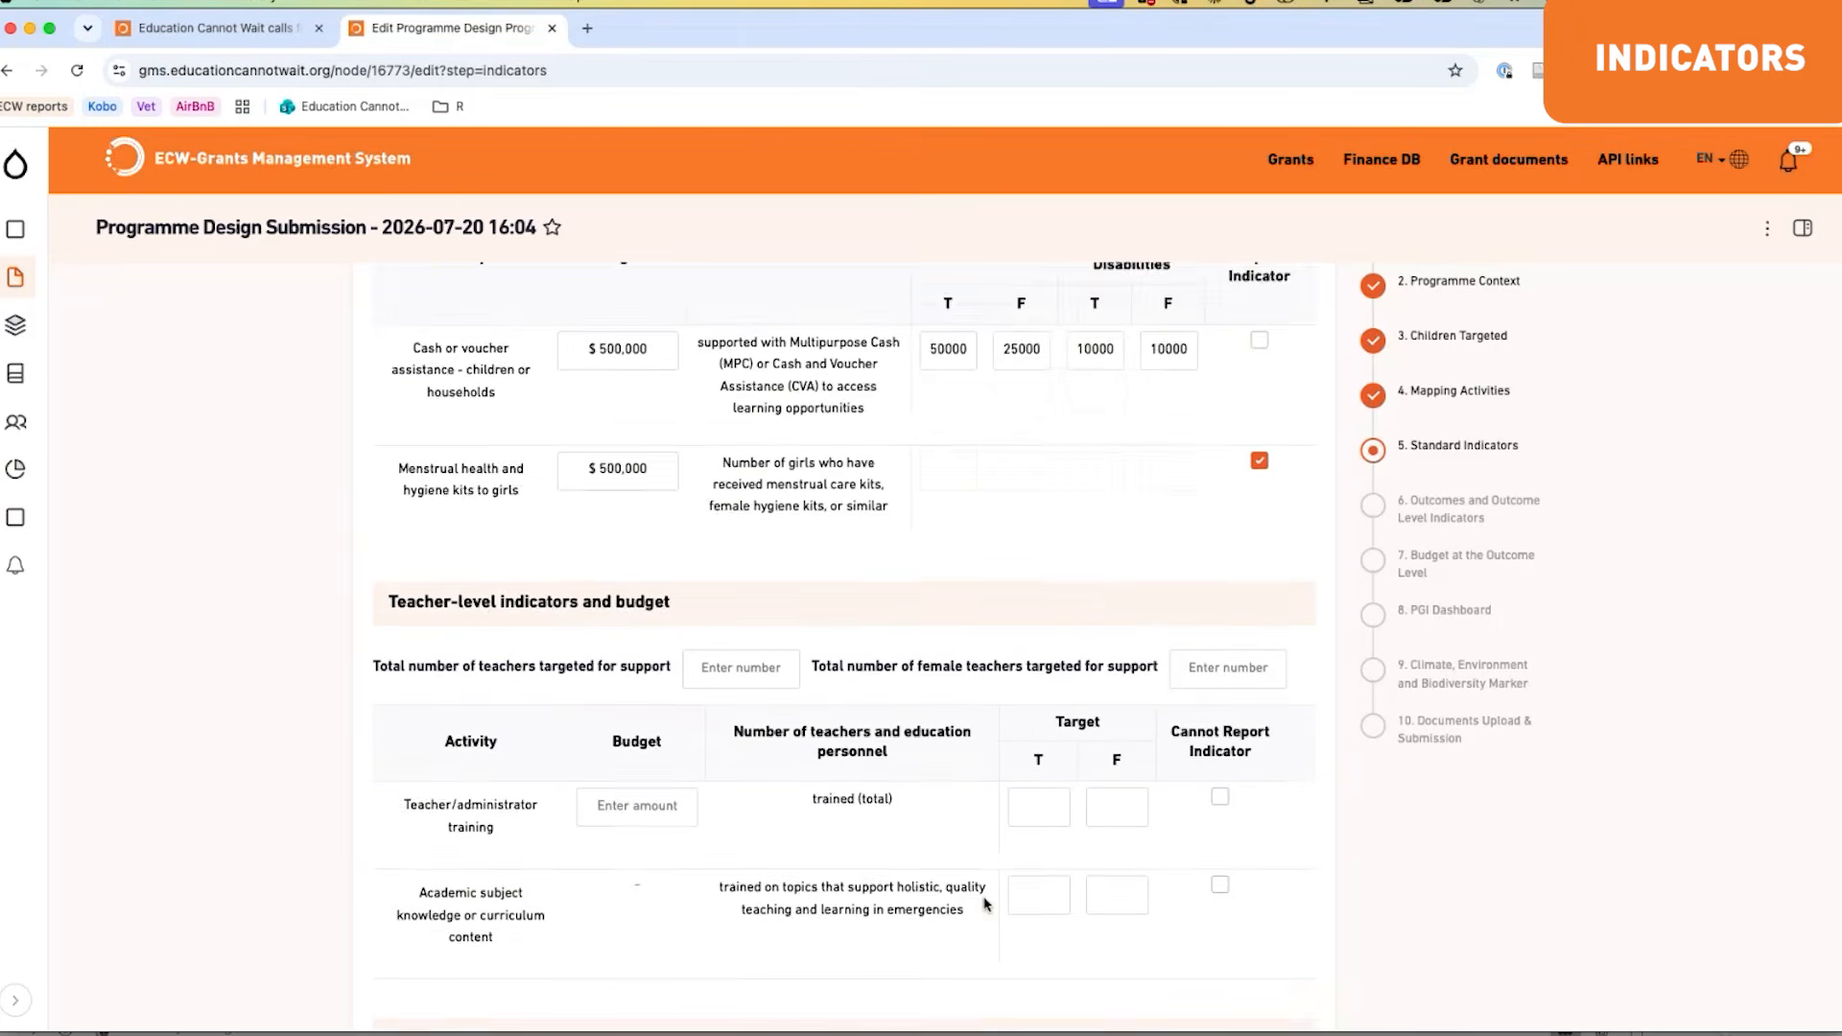
{"action": "left_click", "coordinate": [1417, 509]}
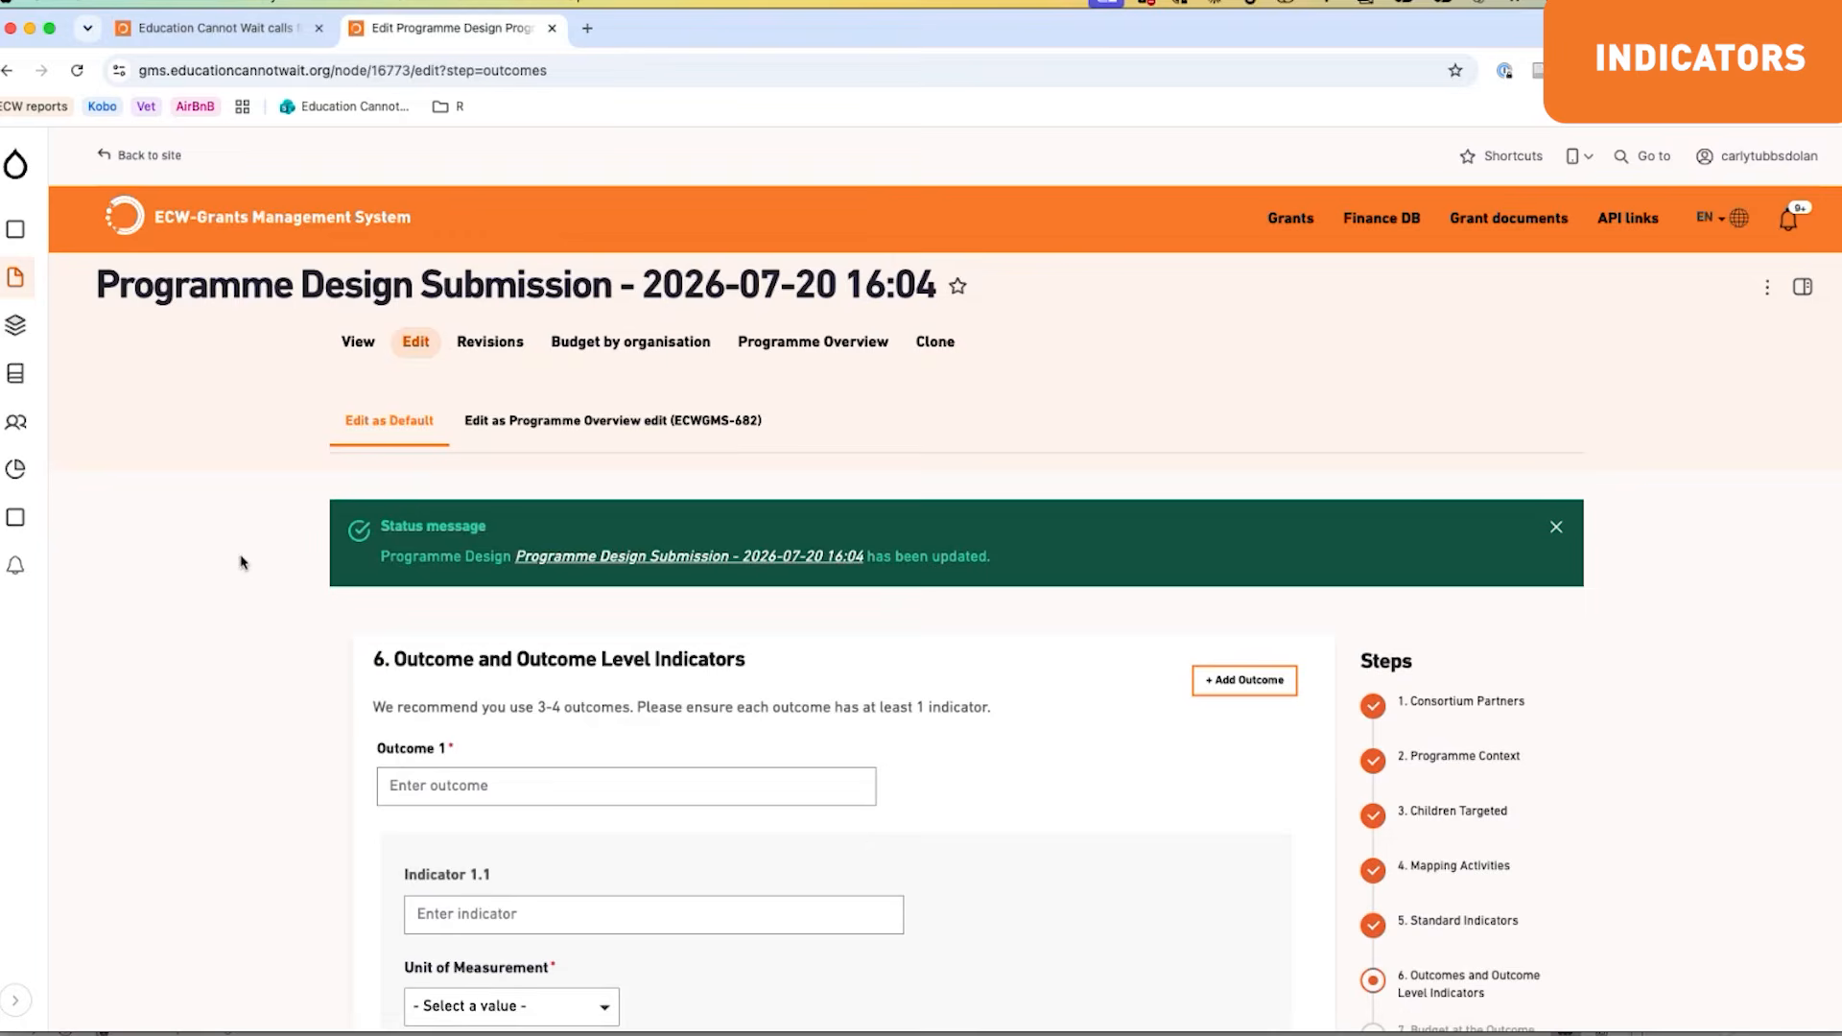
{"action": "scroll", "coordinate": [235, 563], "scroll_direction": "down", "scroll_amount": 3}
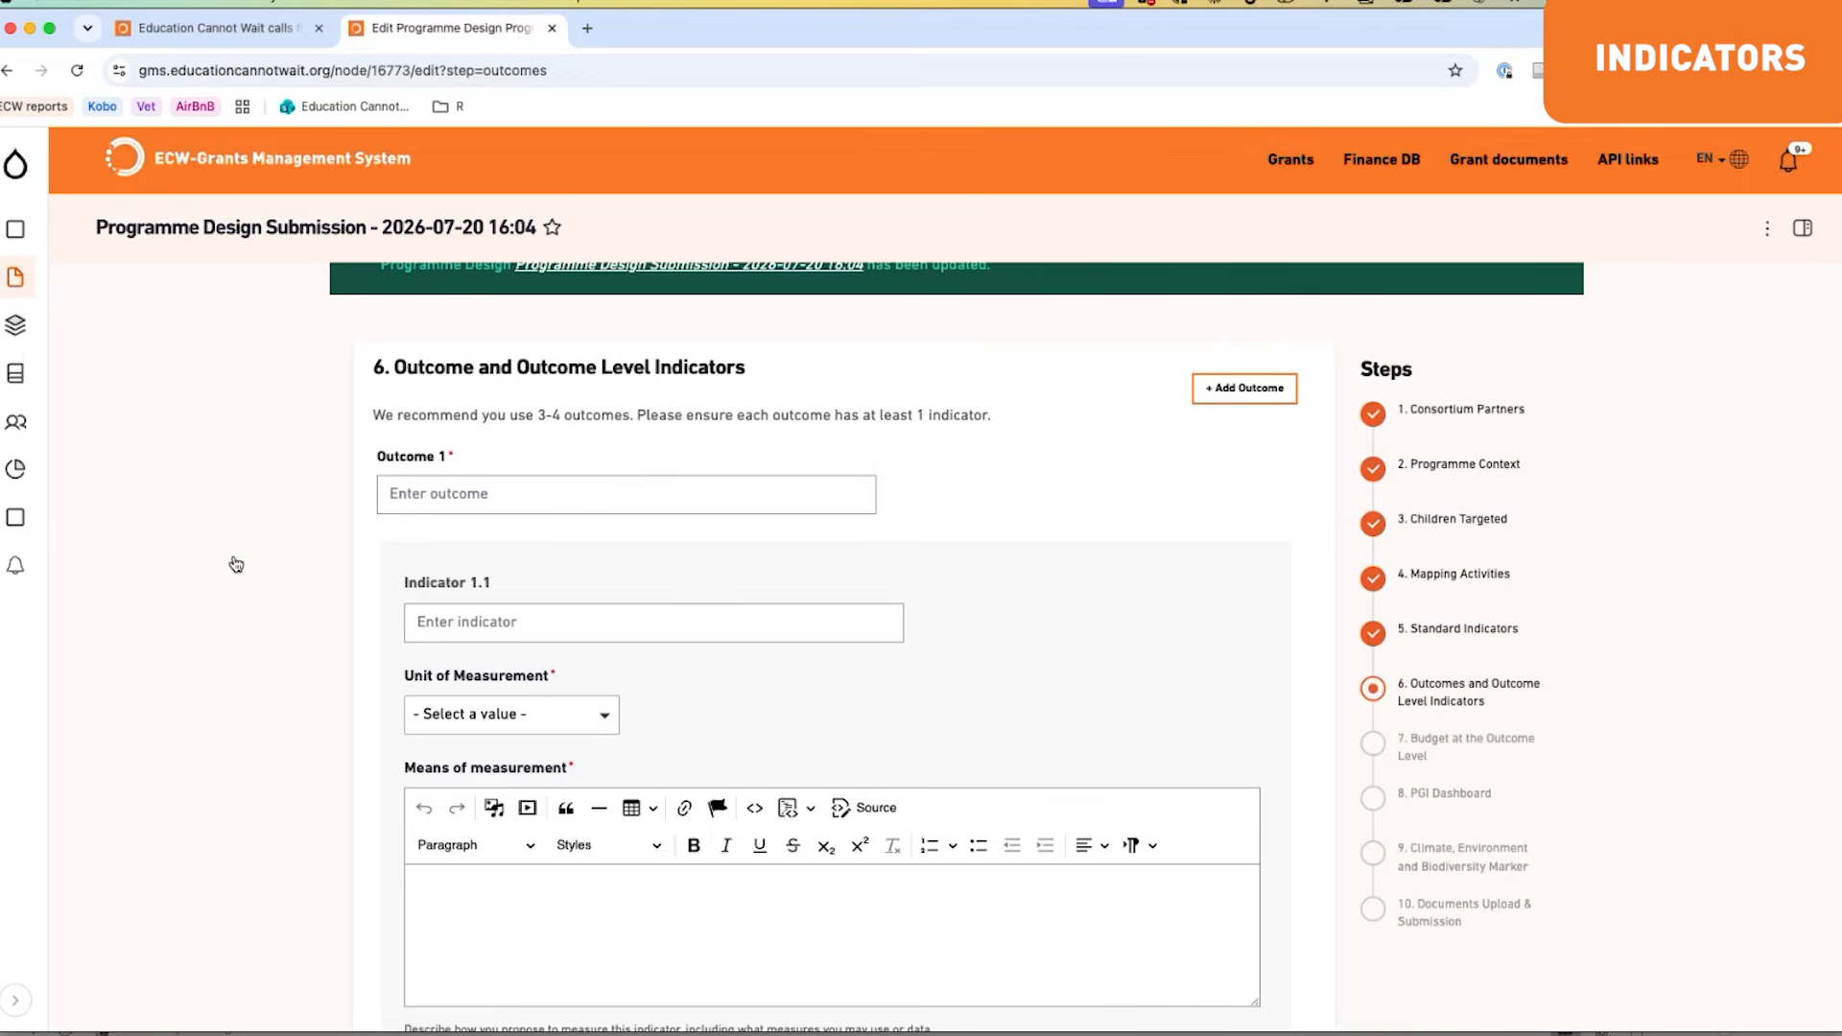
Step: Copy the Outcome 1 statement from the Excel workbook ECW_CORE_Bangladesh_Theory_of_Change_20260709 into the submission's Outcome 1 field, and move on to Indicator 1.1
{"action": "key", "text": "super+Tab"}
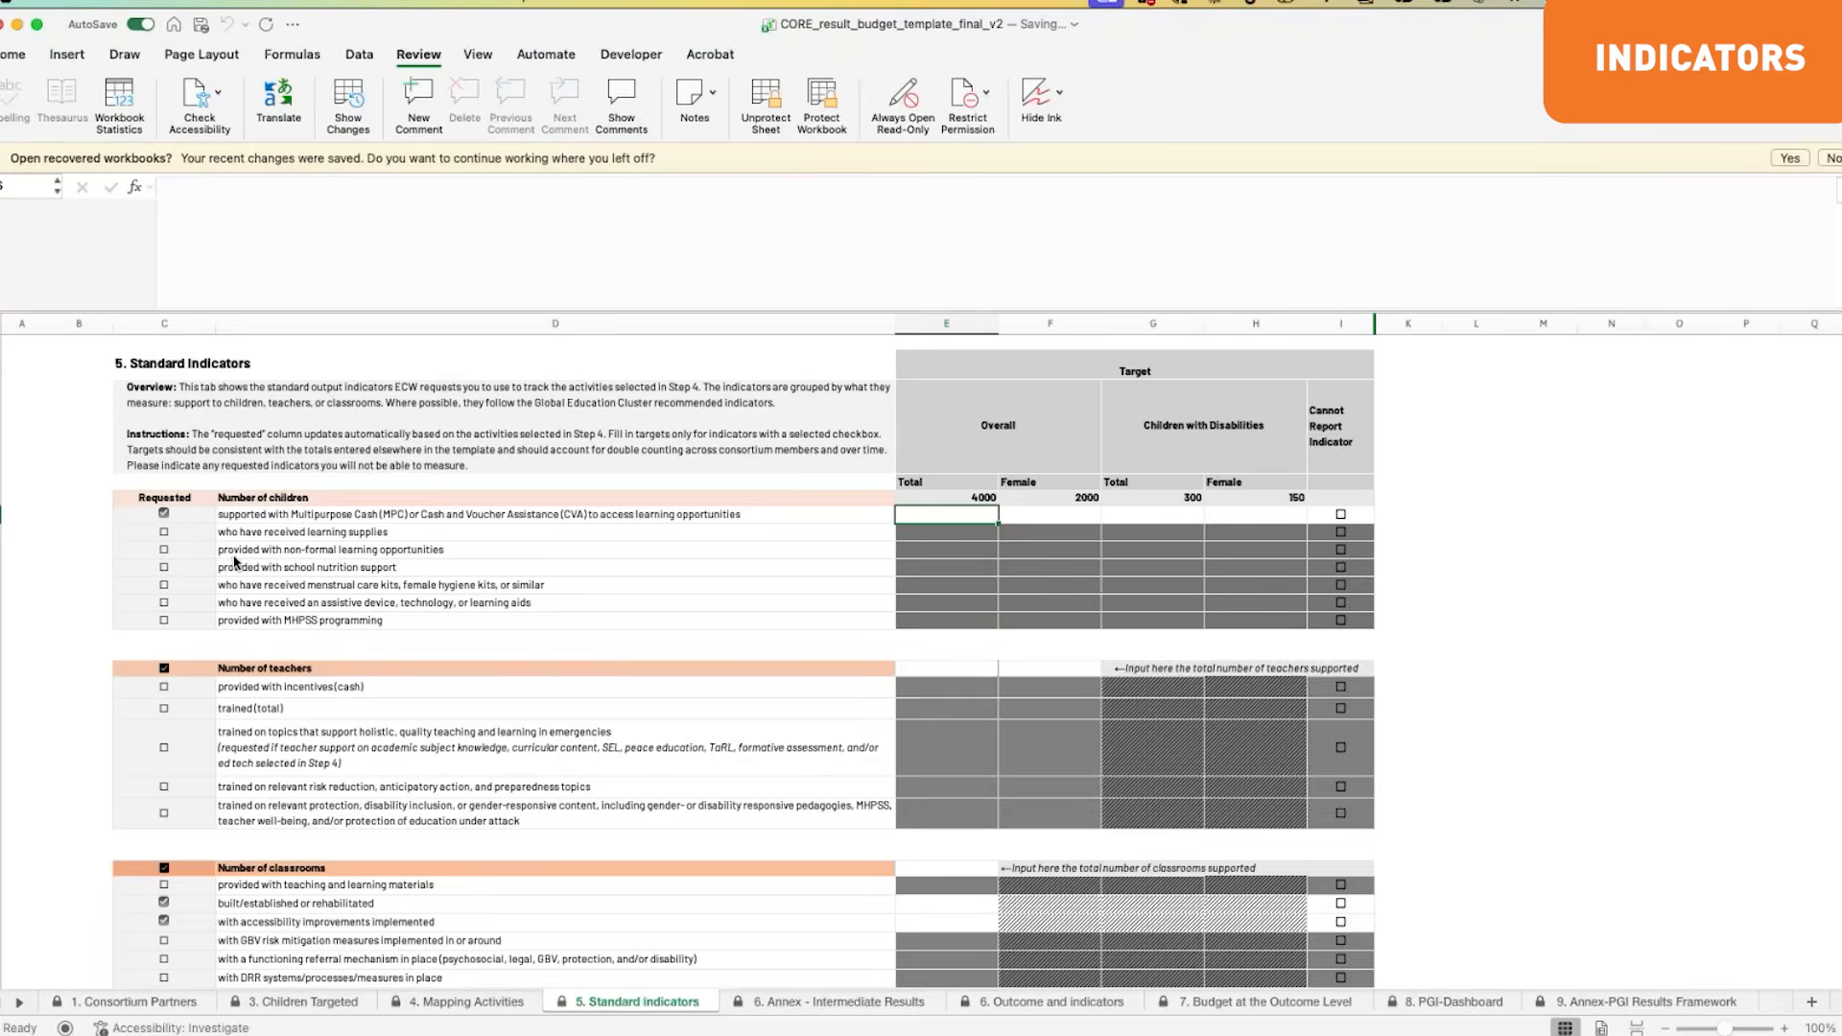
{"action": "key", "text": "super+grave"}
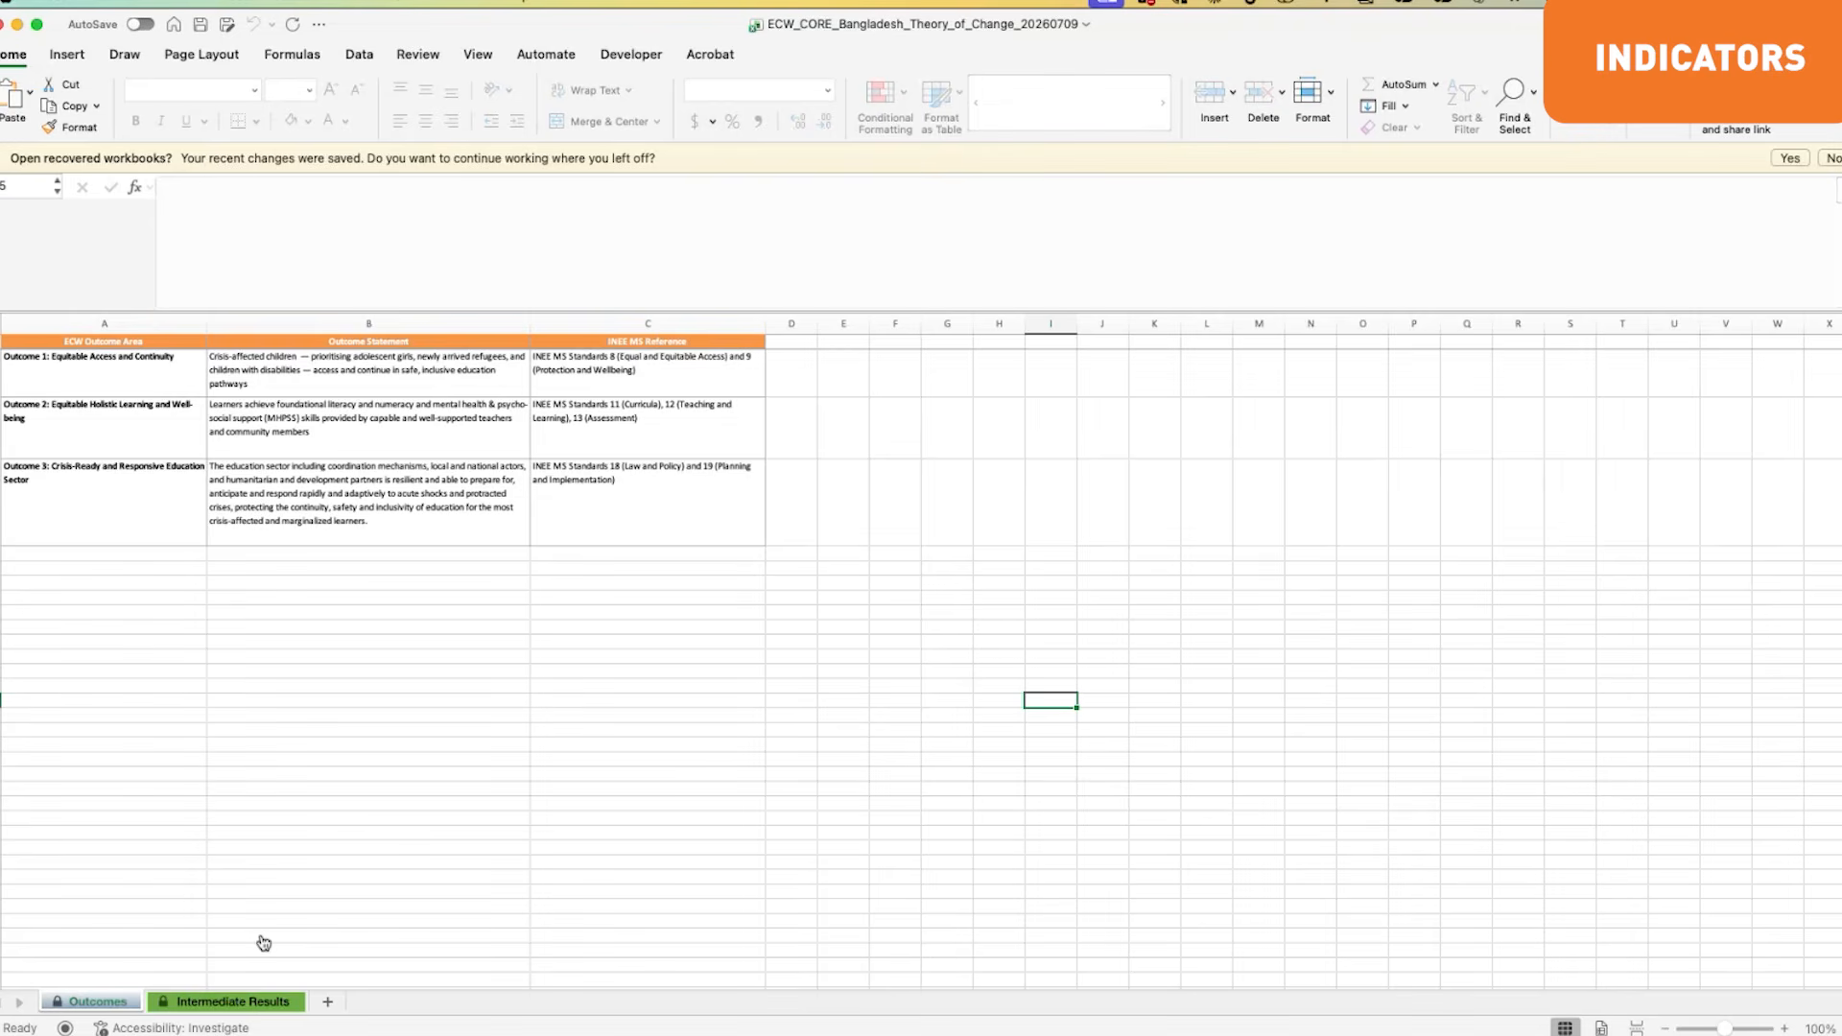
{"action": "key", "text": "super+Tab"}
{"action": "left_click", "coordinate": [456, 497]}
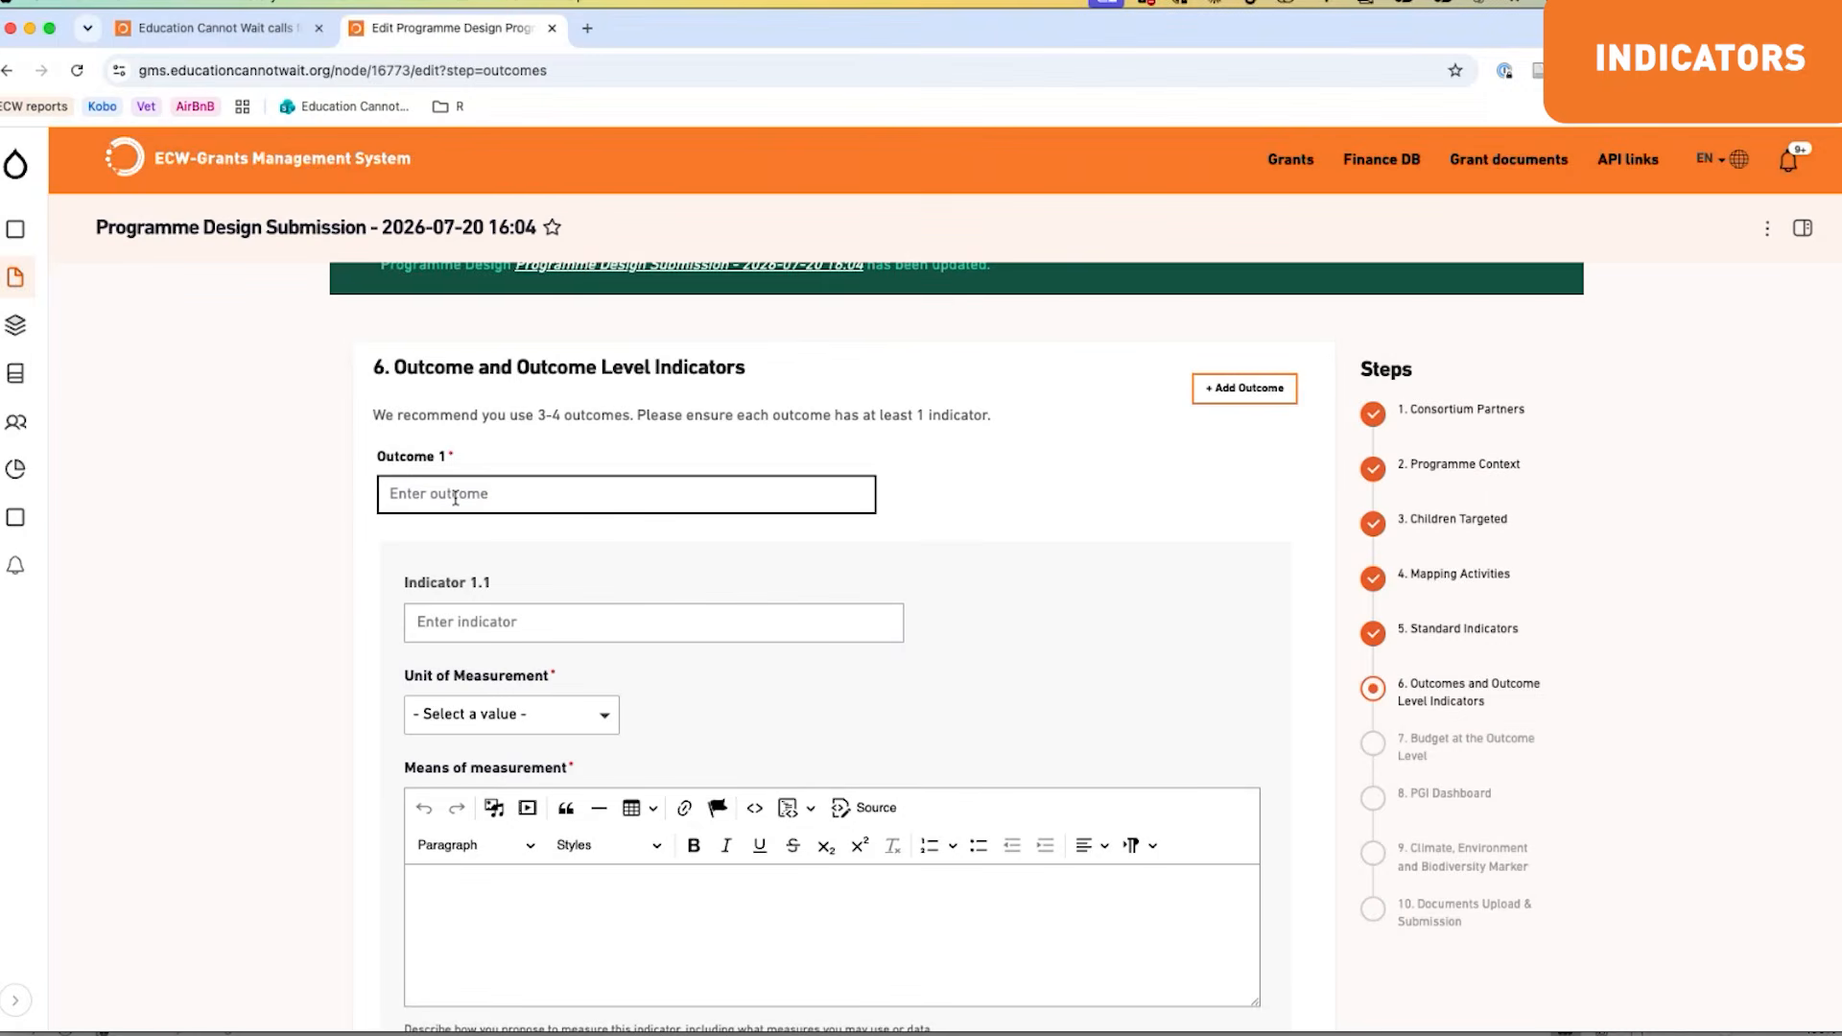
{"action": "key", "text": "super+Tab"}
{"action": "left_click", "coordinate": [311, 370]}
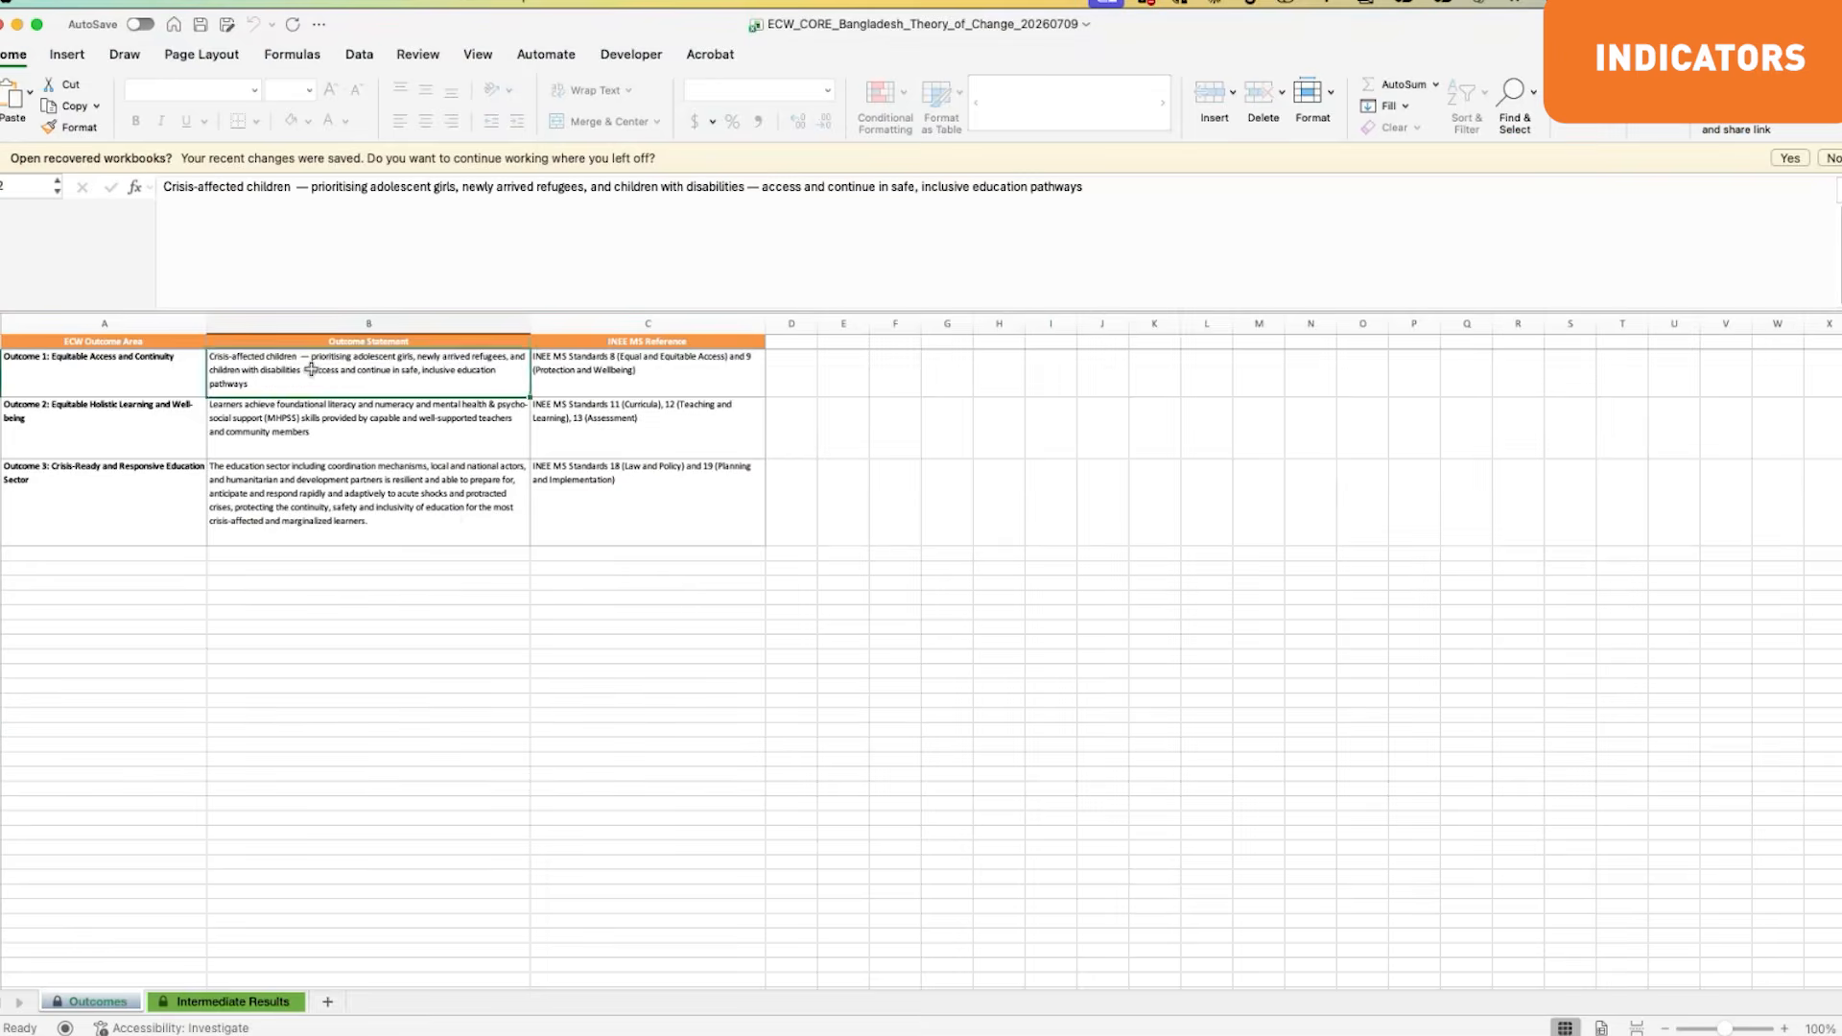
{"action": "key", "text": "super+c"}
{"action": "key", "text": "super+Tab"}
{"action": "key", "text": "super+v"}
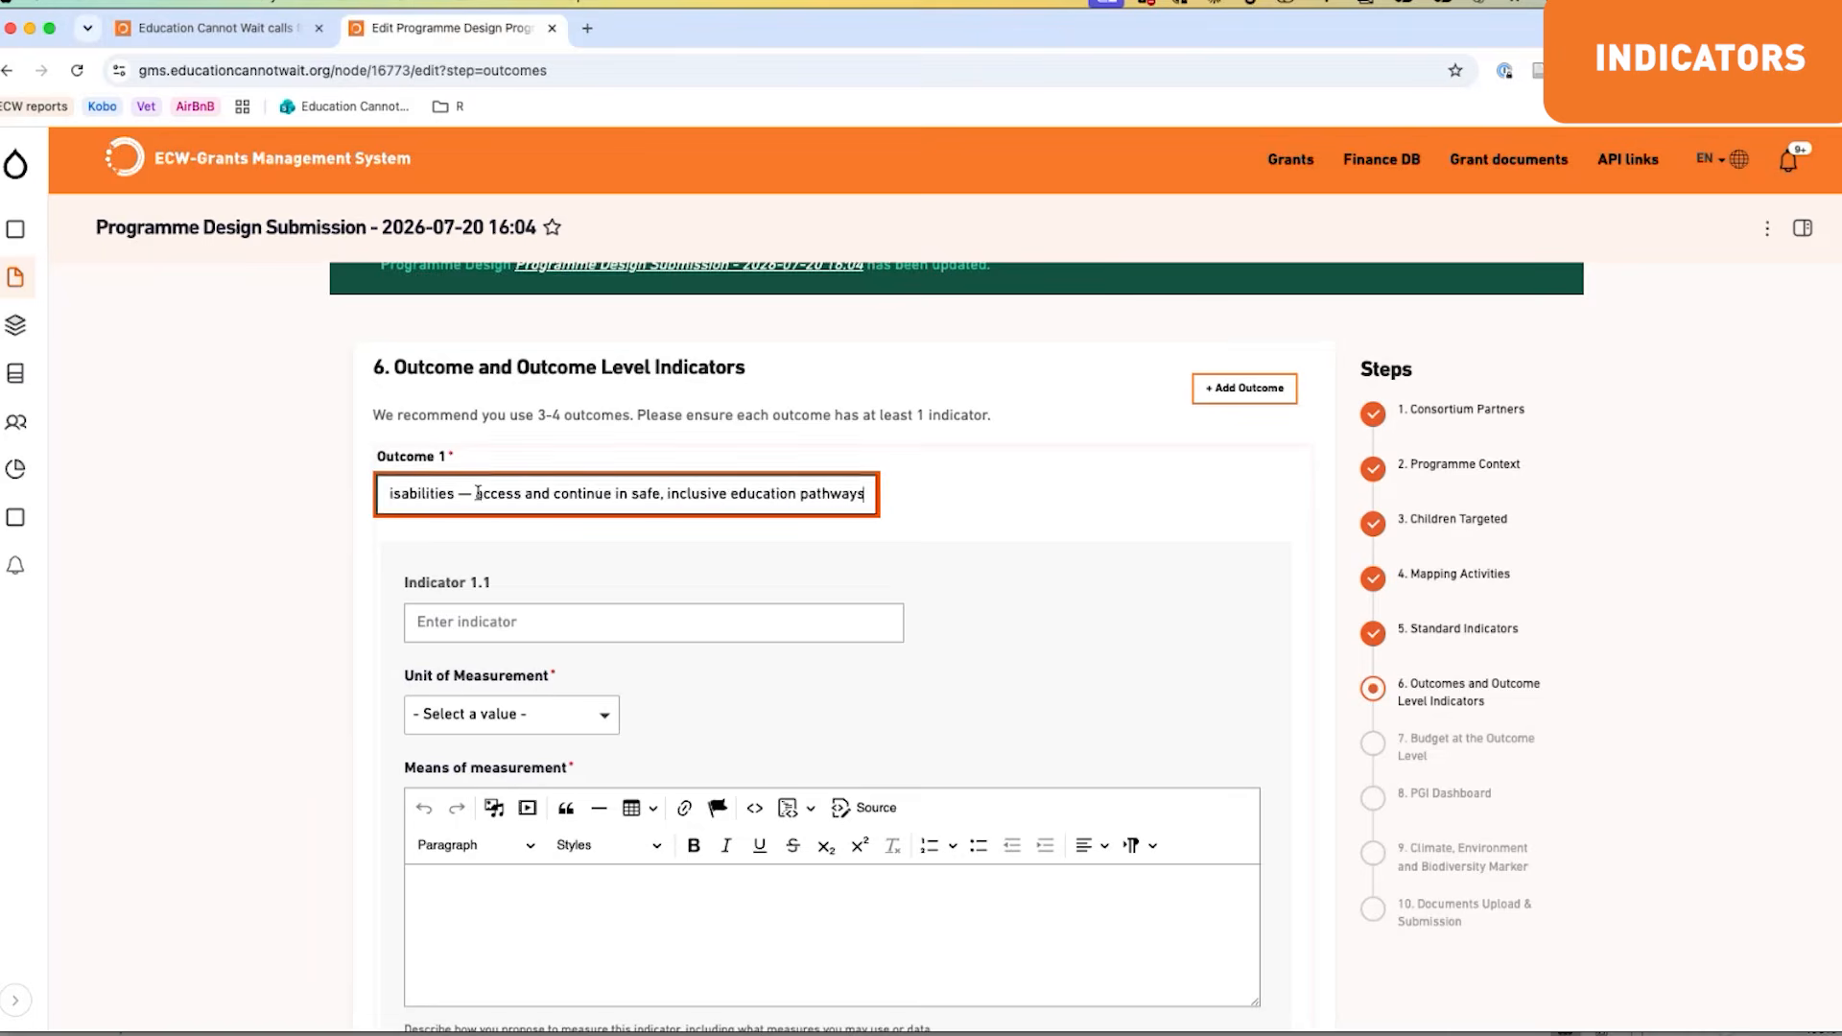
{"action": "key", "text": "Tab"}
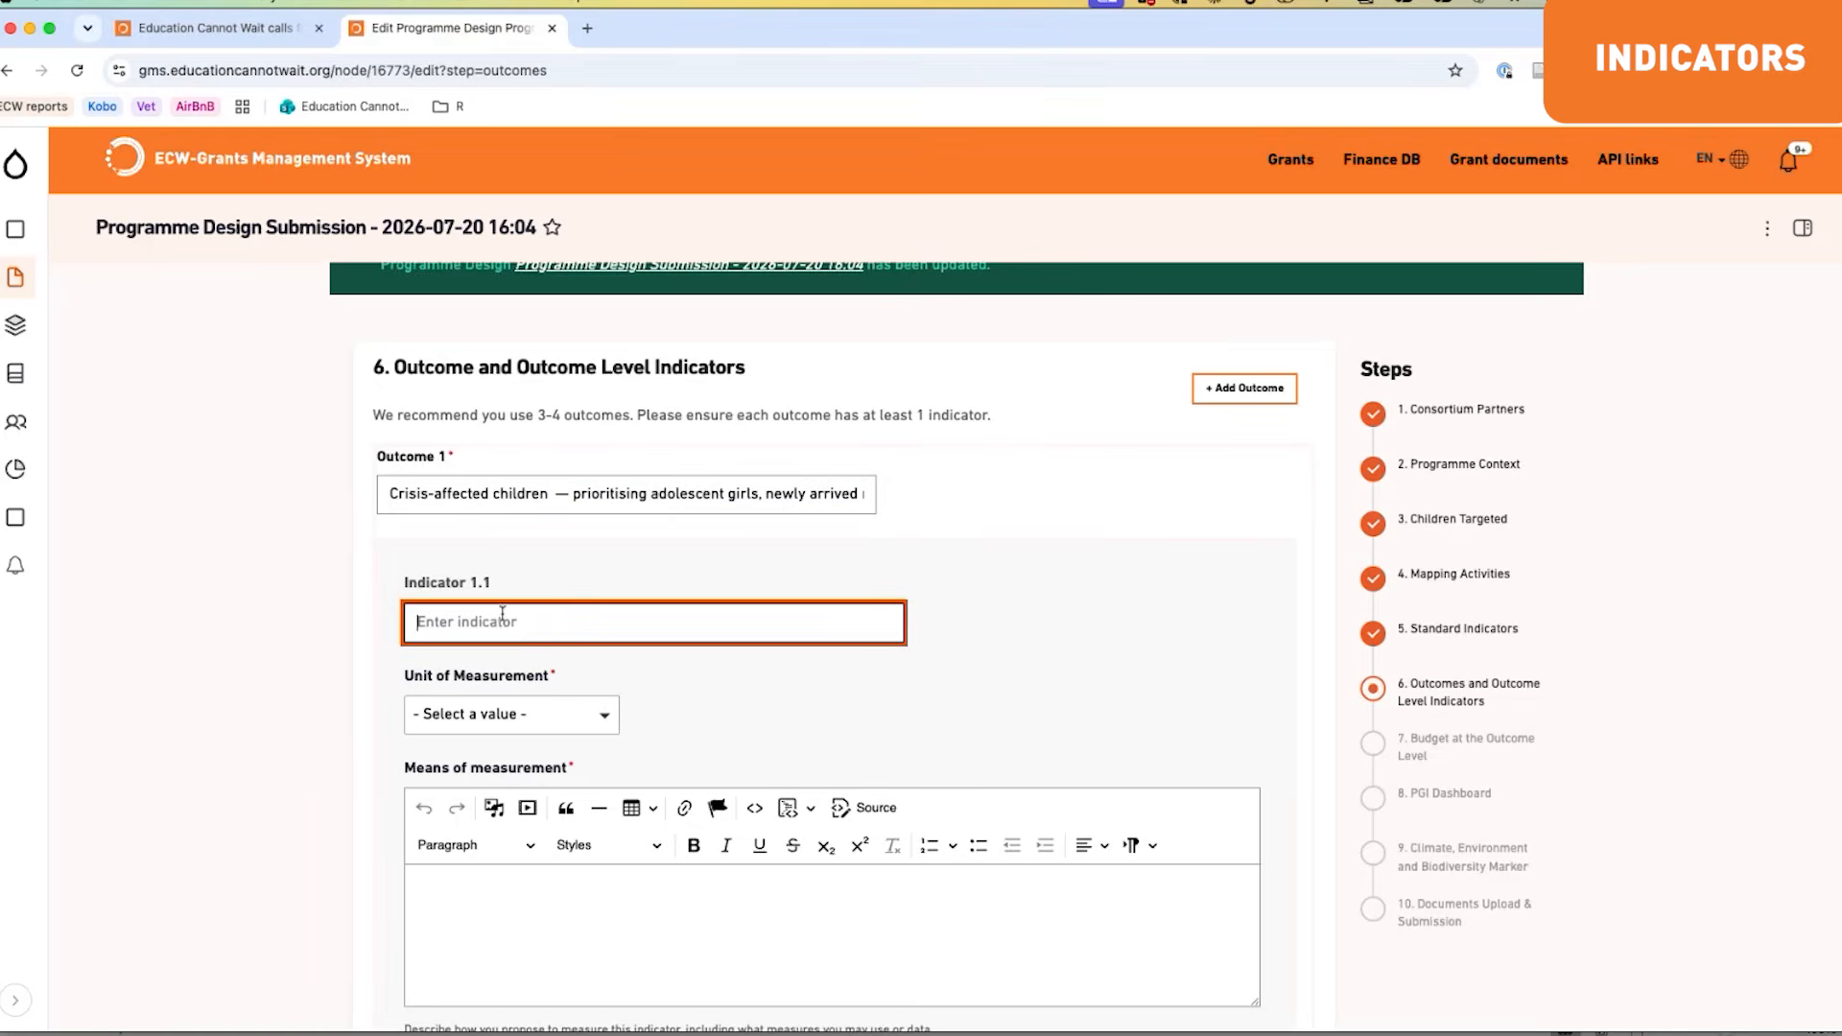
{"action": "scroll", "coordinate": [254, 532], "scroll_direction": "down", "scroll_amount": 2}
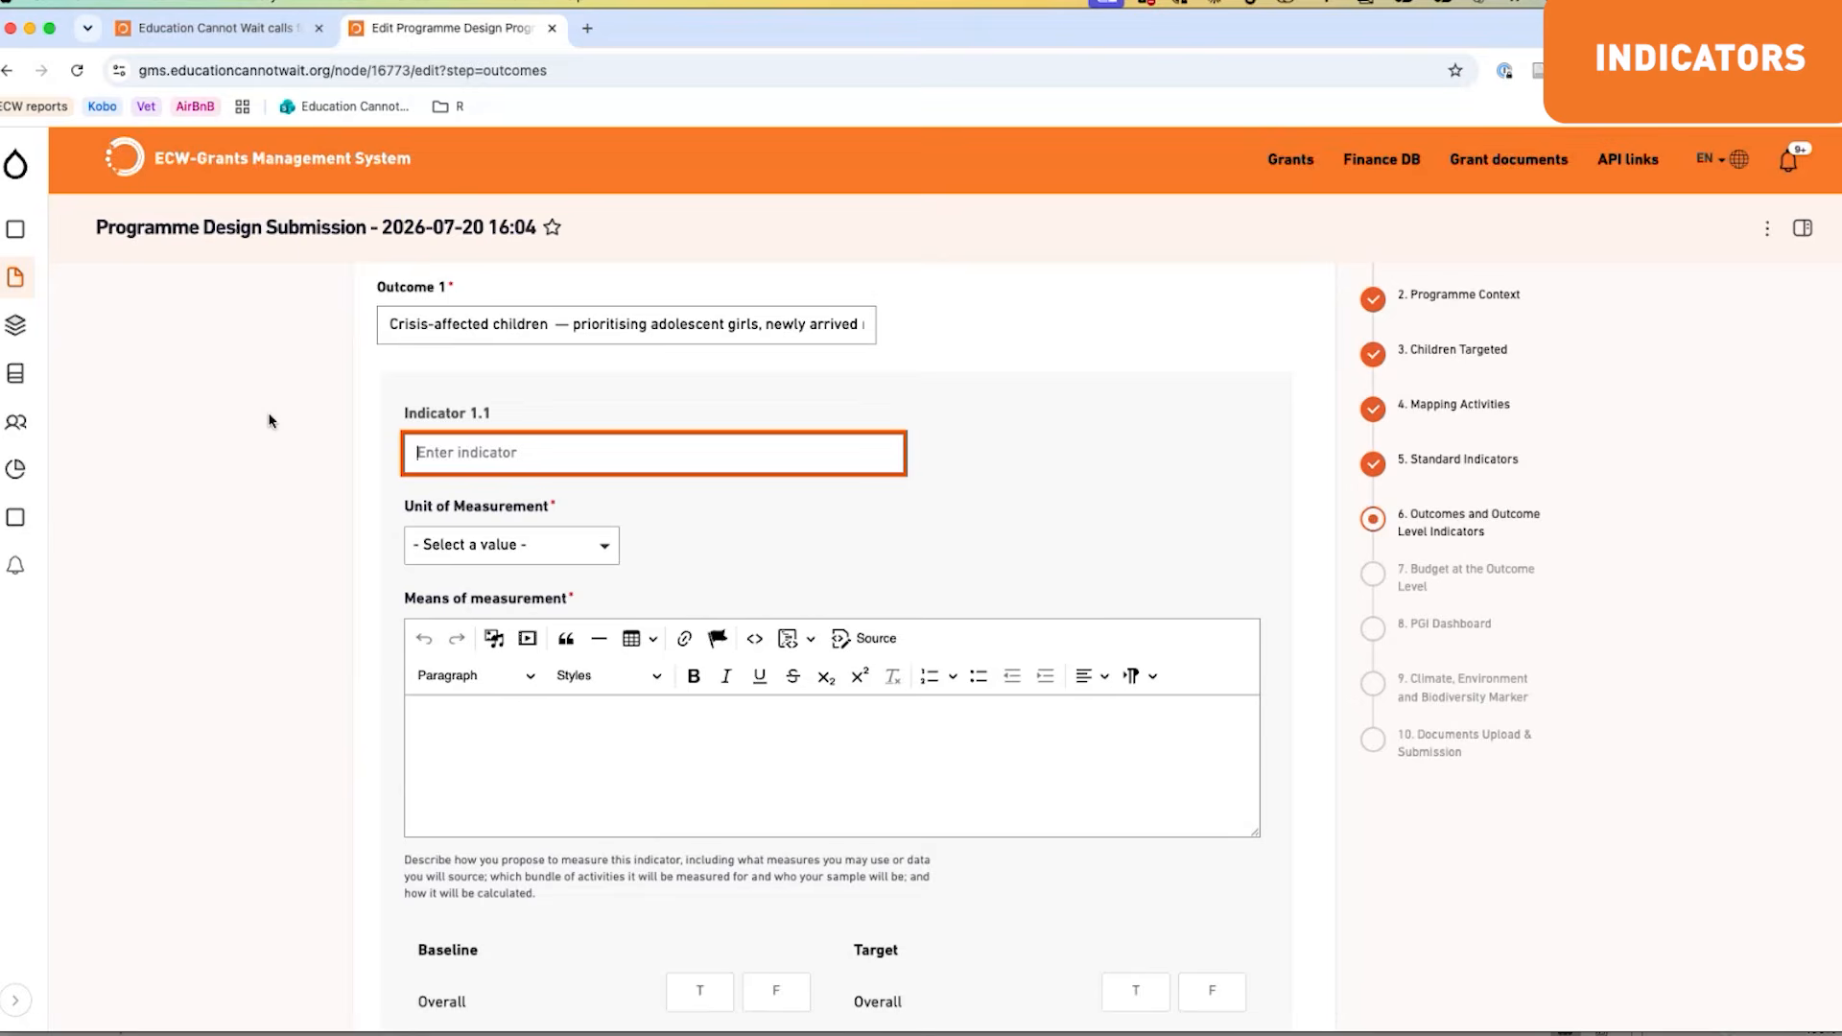
Step: Set the unit of measurement for Indicator 1.1 to Number and go through its means of measurement field
{"action": "scroll", "coordinate": [269, 420], "scroll_direction": "down", "scroll_amount": 3}
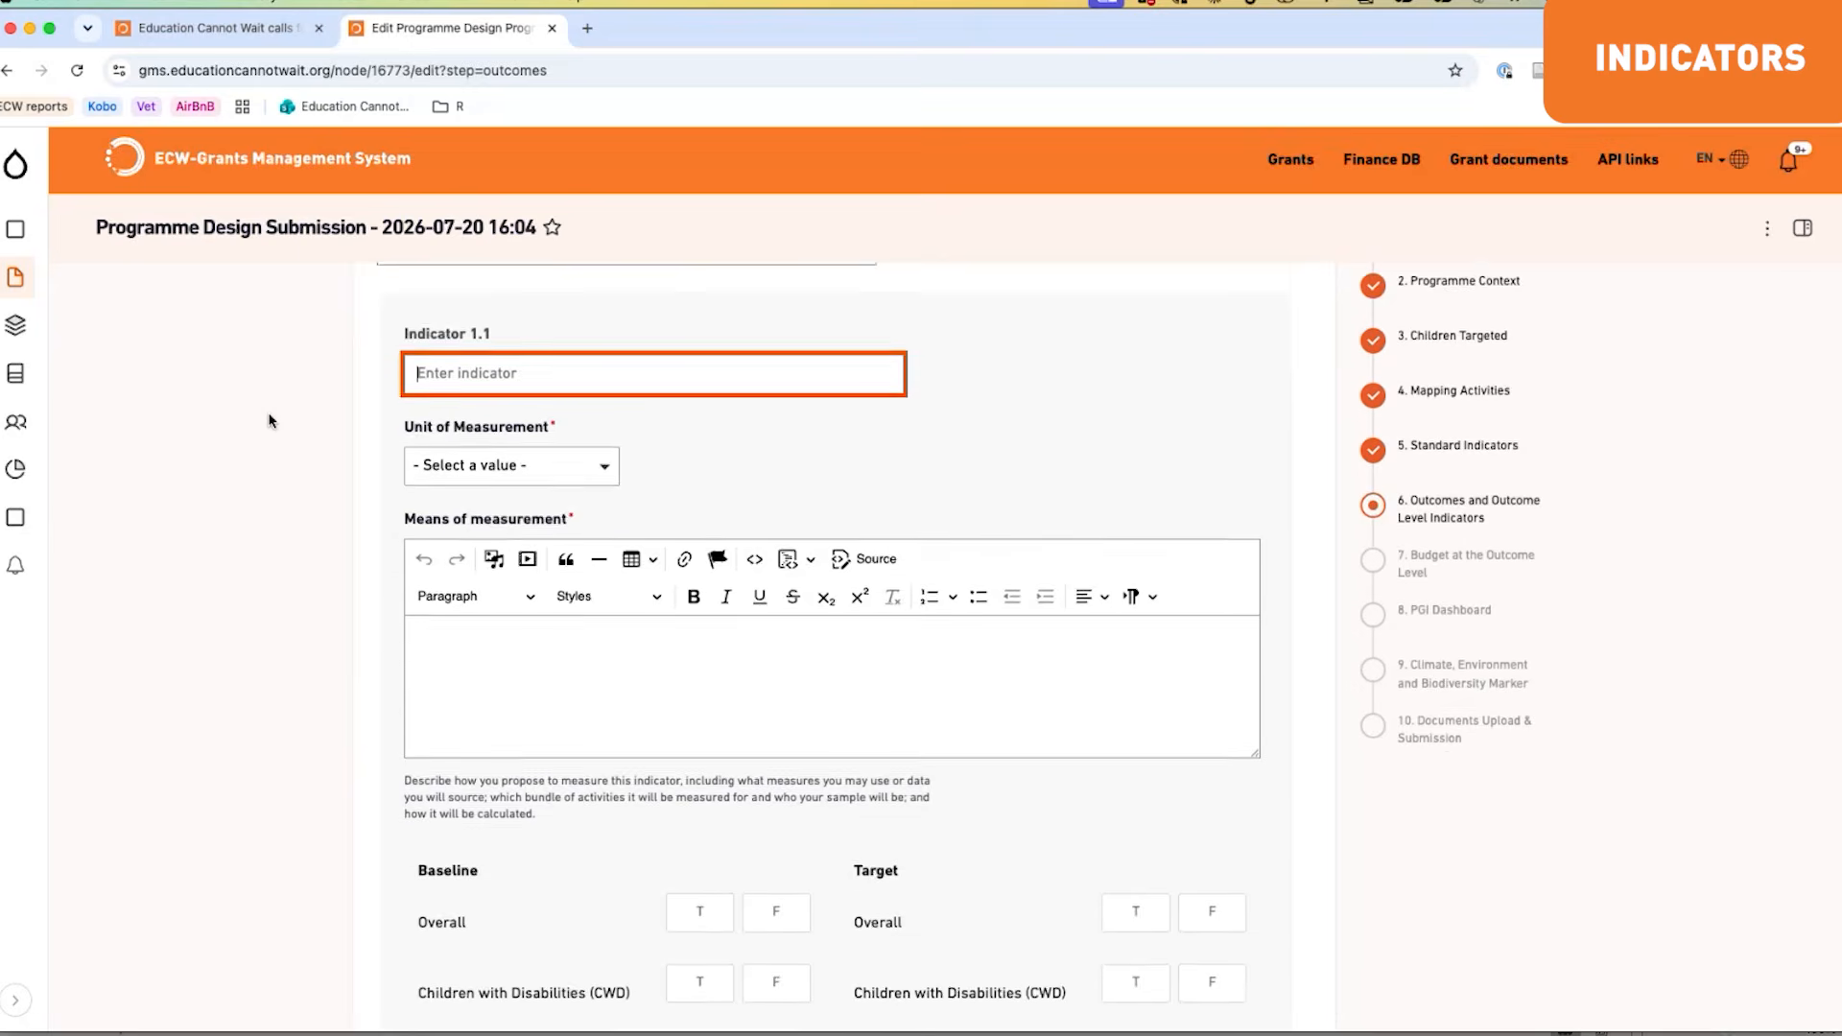
{"action": "left_click", "coordinate": [606, 419]}
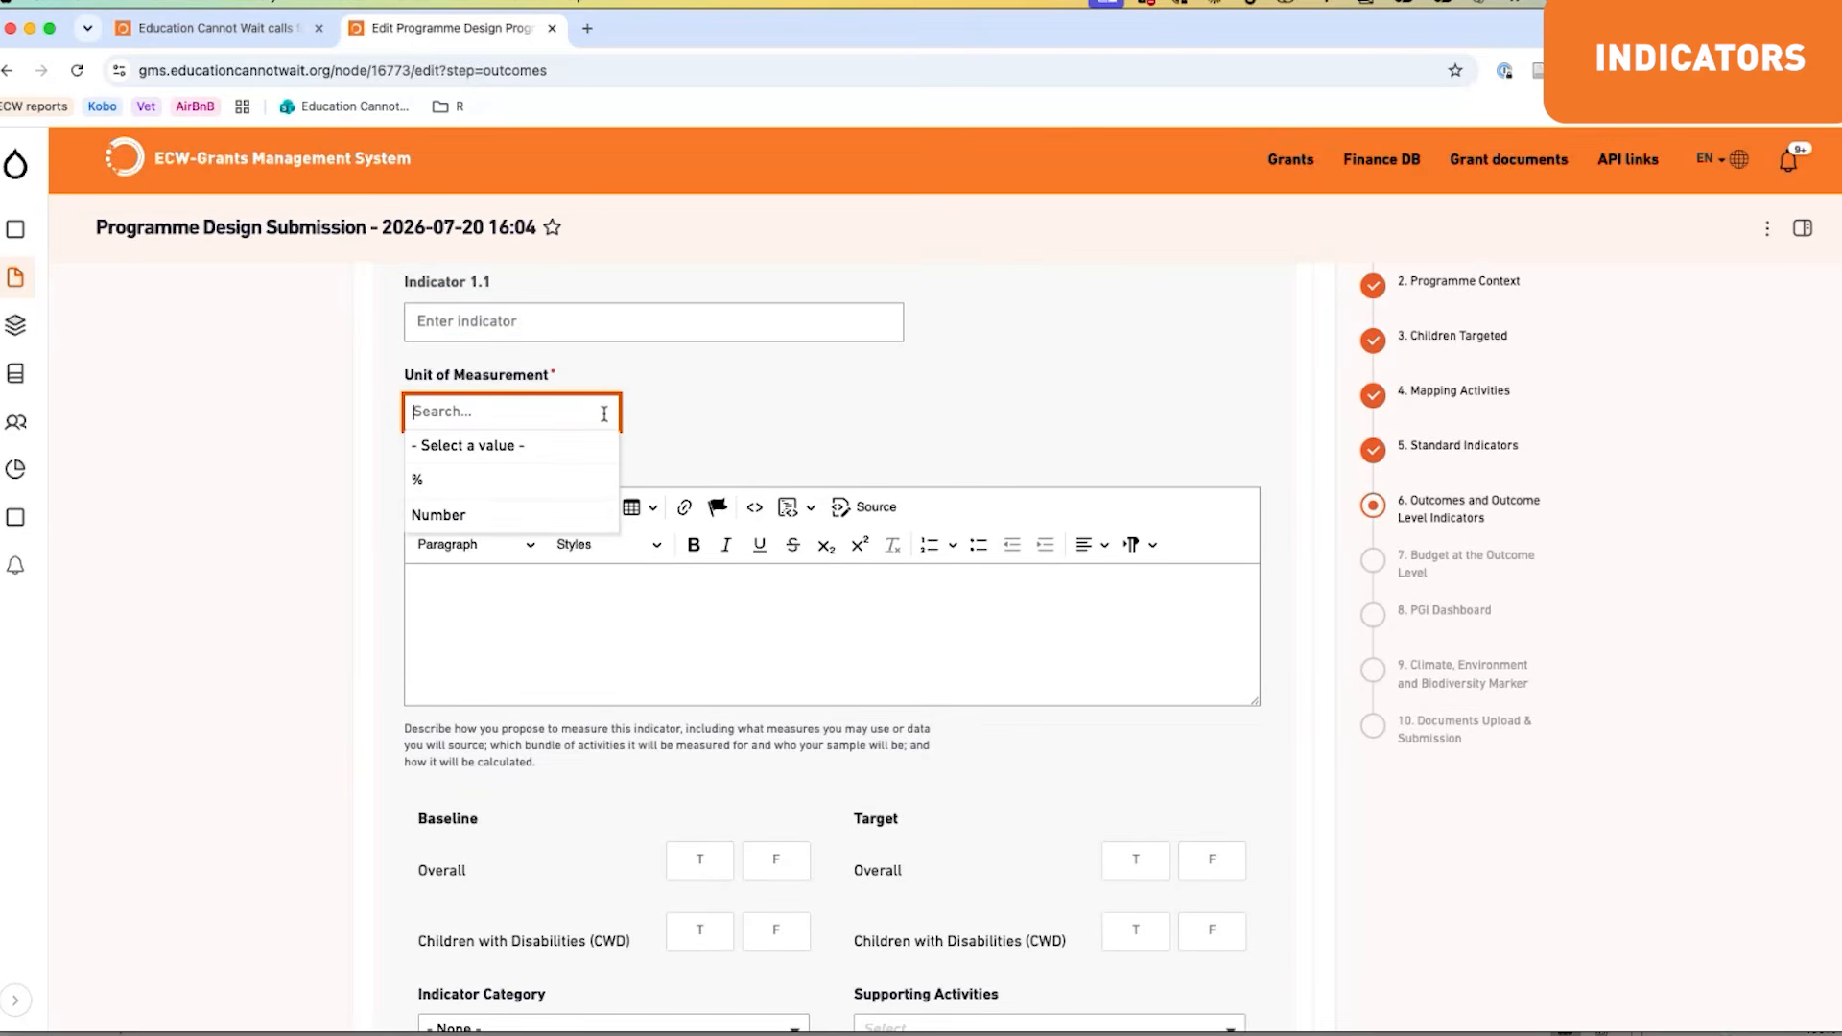
{"action": "left_click", "coordinate": [562, 504]}
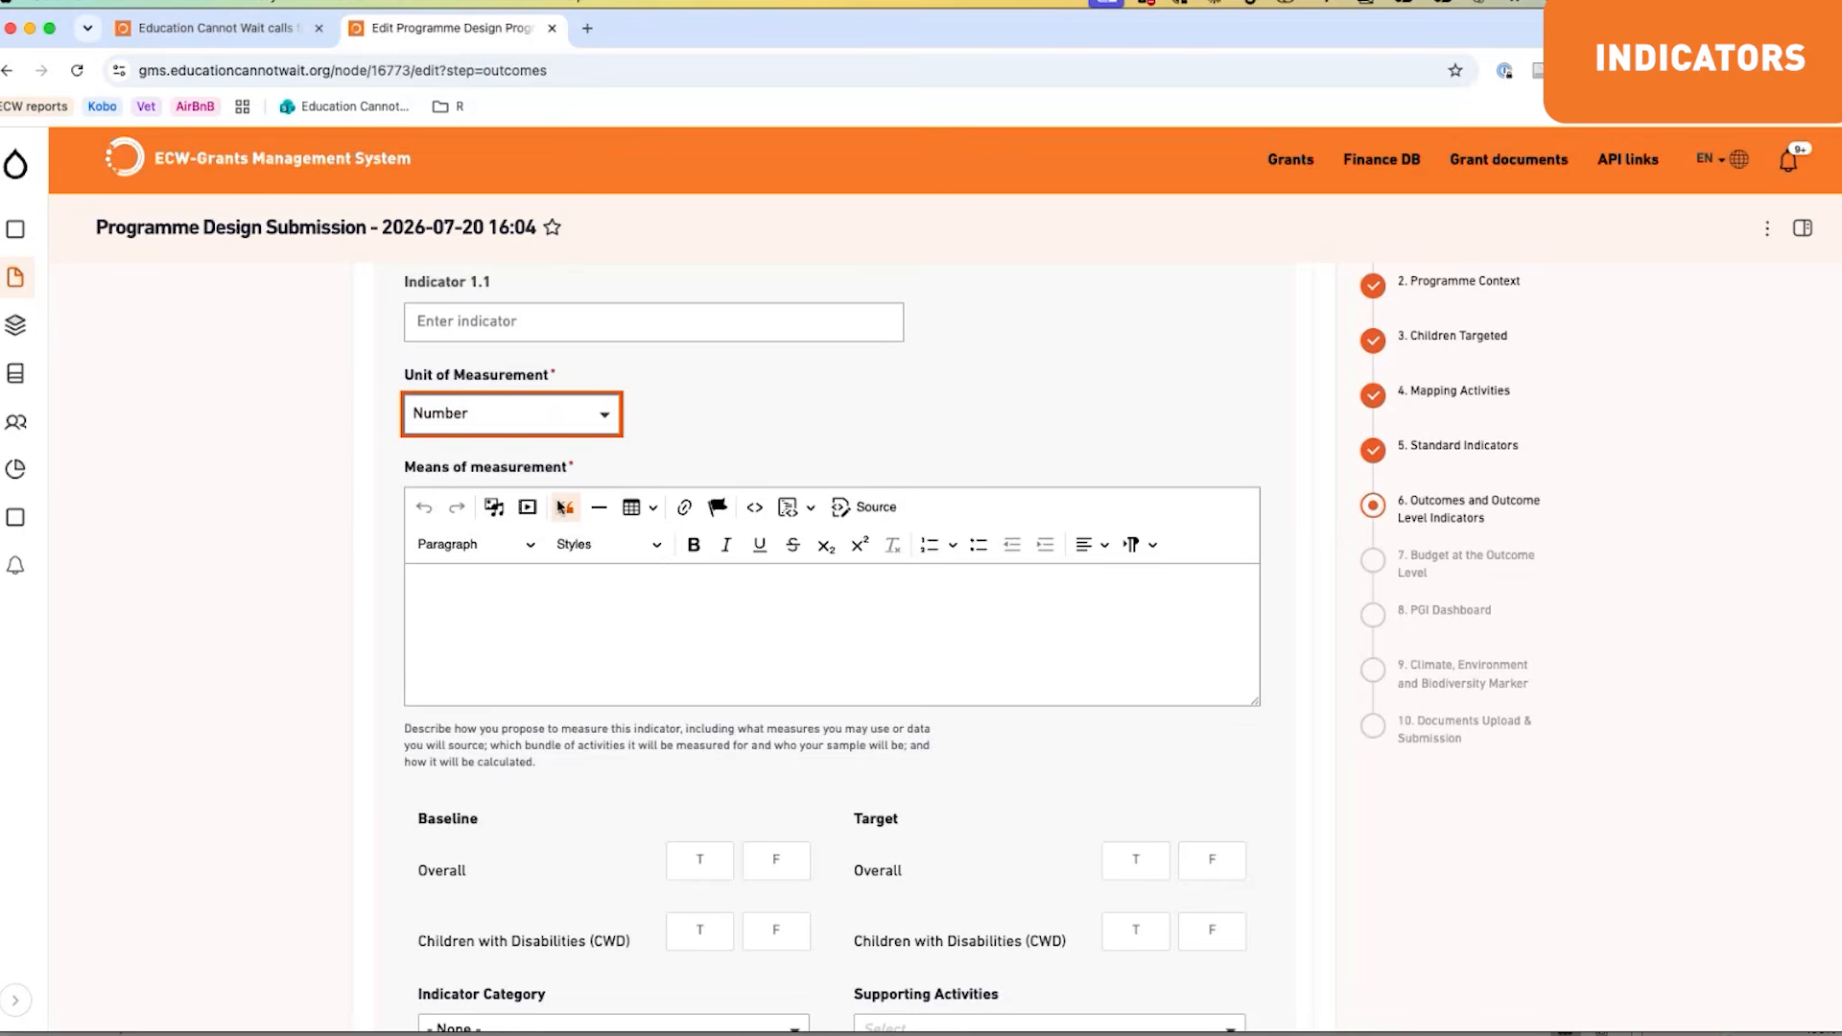
{"action": "left_click", "coordinate": [444, 608]}
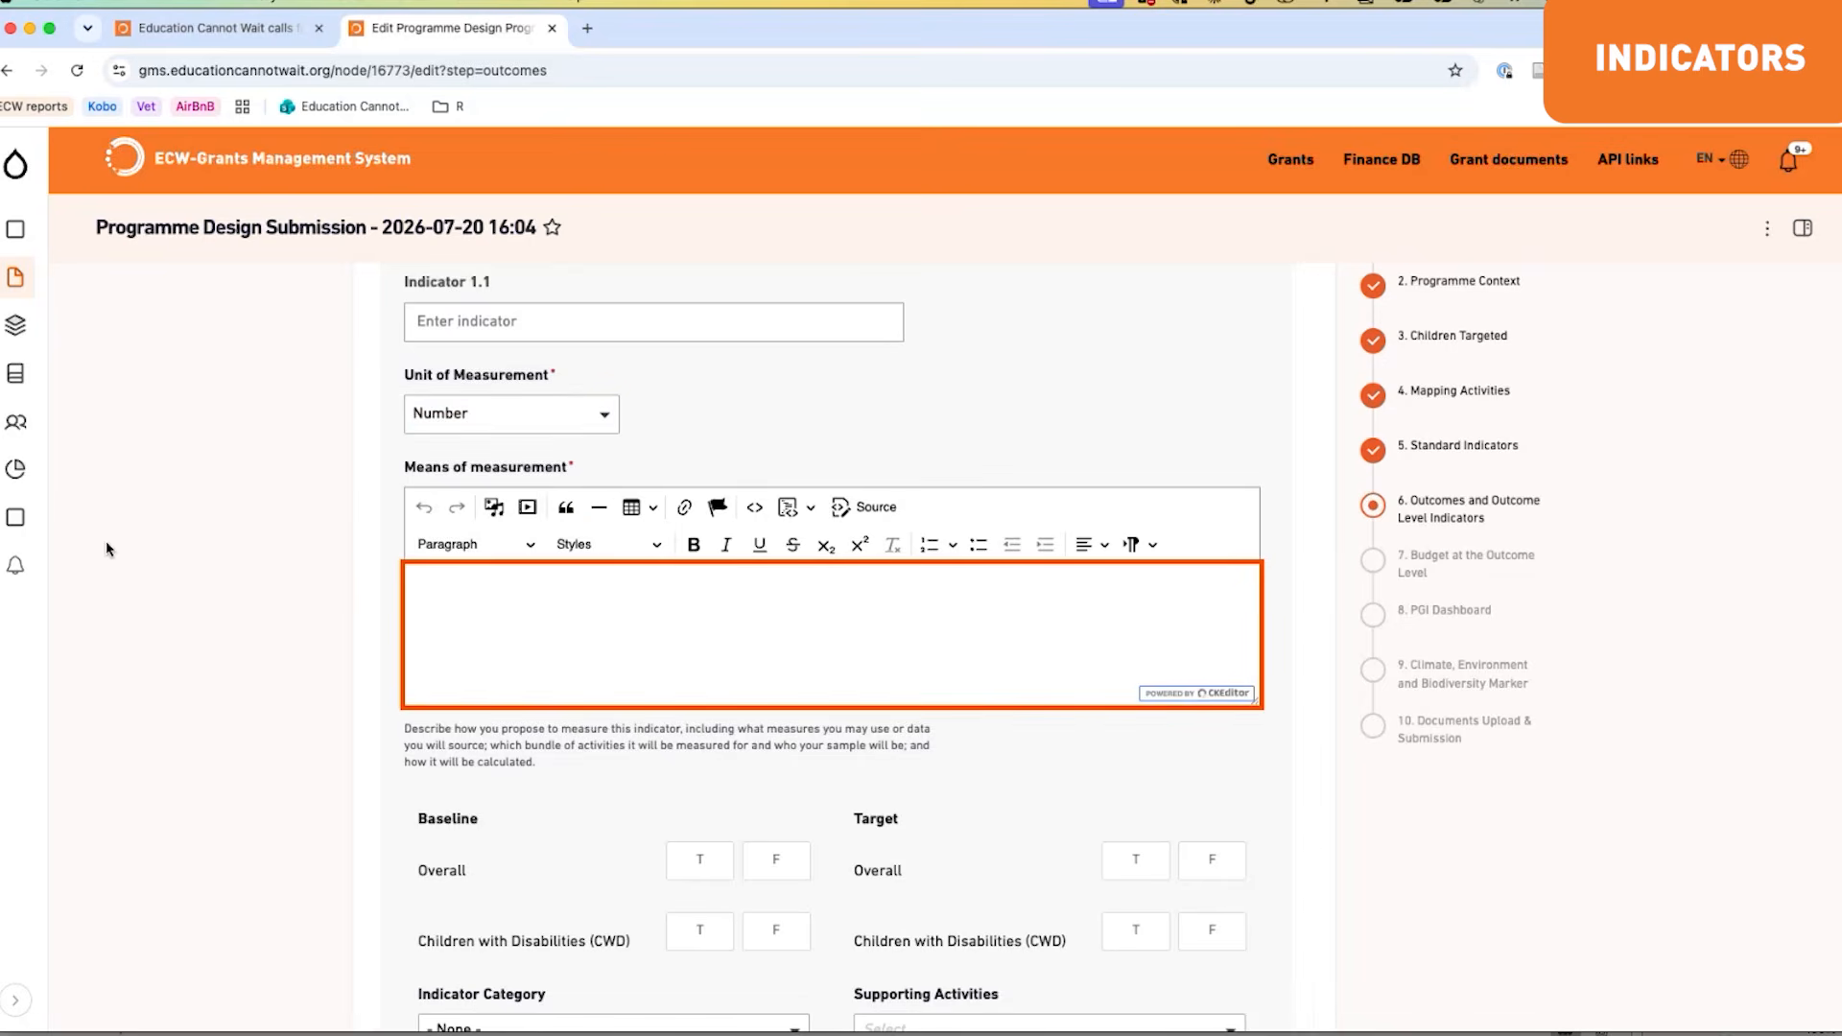
{"action": "scroll", "coordinate": [105, 544], "scroll_direction": "down", "scroll_amount": 1}
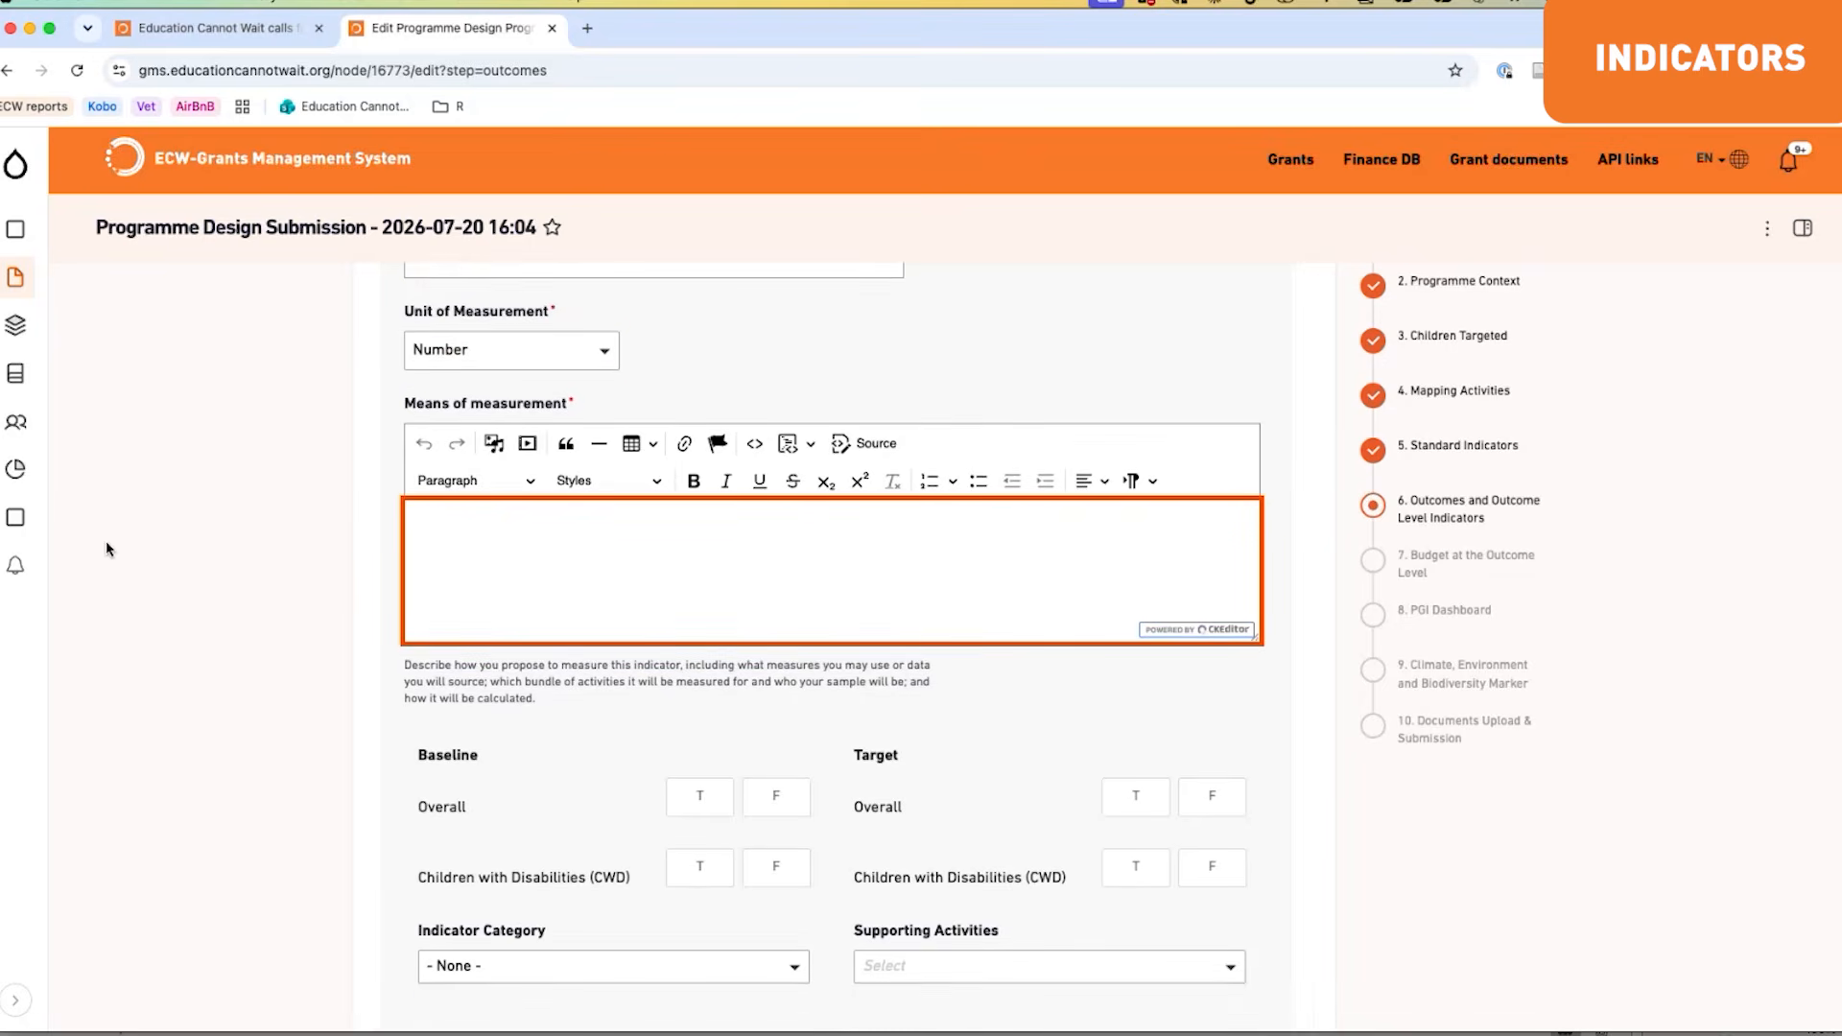
{"action": "scroll", "coordinate": [105, 549], "scroll_direction": "up", "scroll_amount": 3}
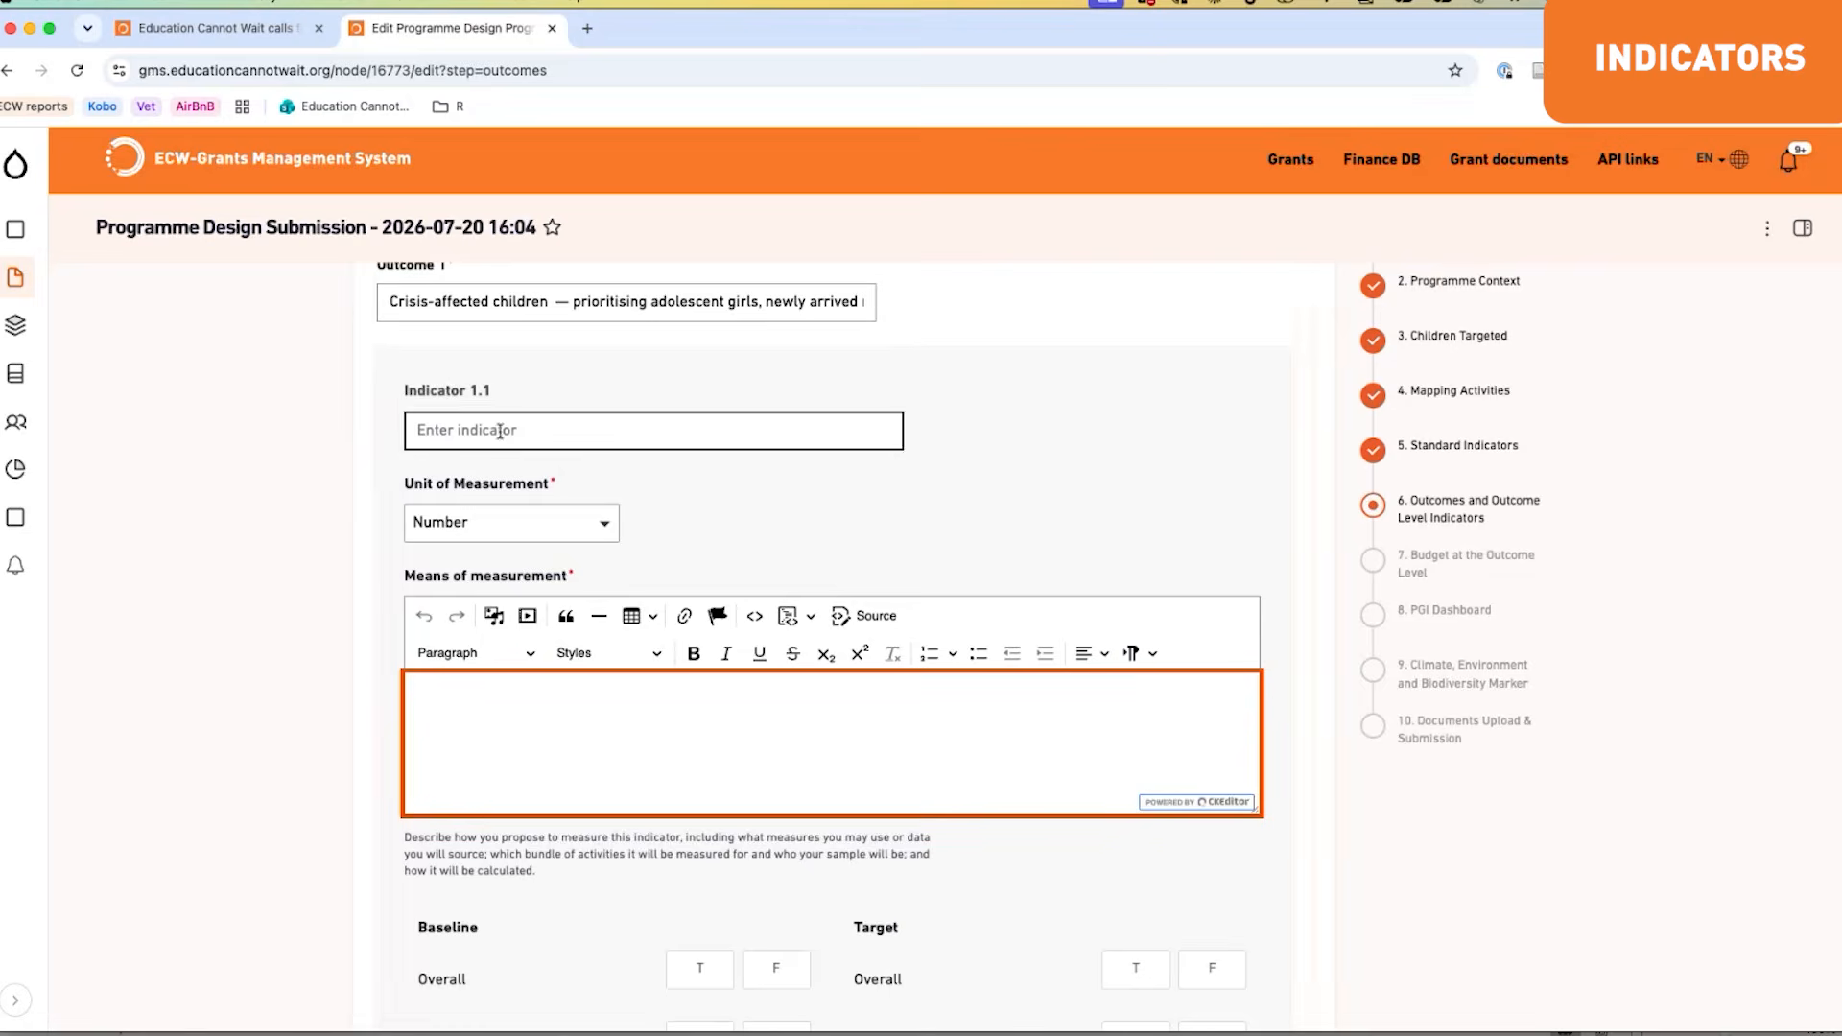
{"action": "scroll", "coordinate": [297, 489], "scroll_direction": "down", "scroll_amount": 7}
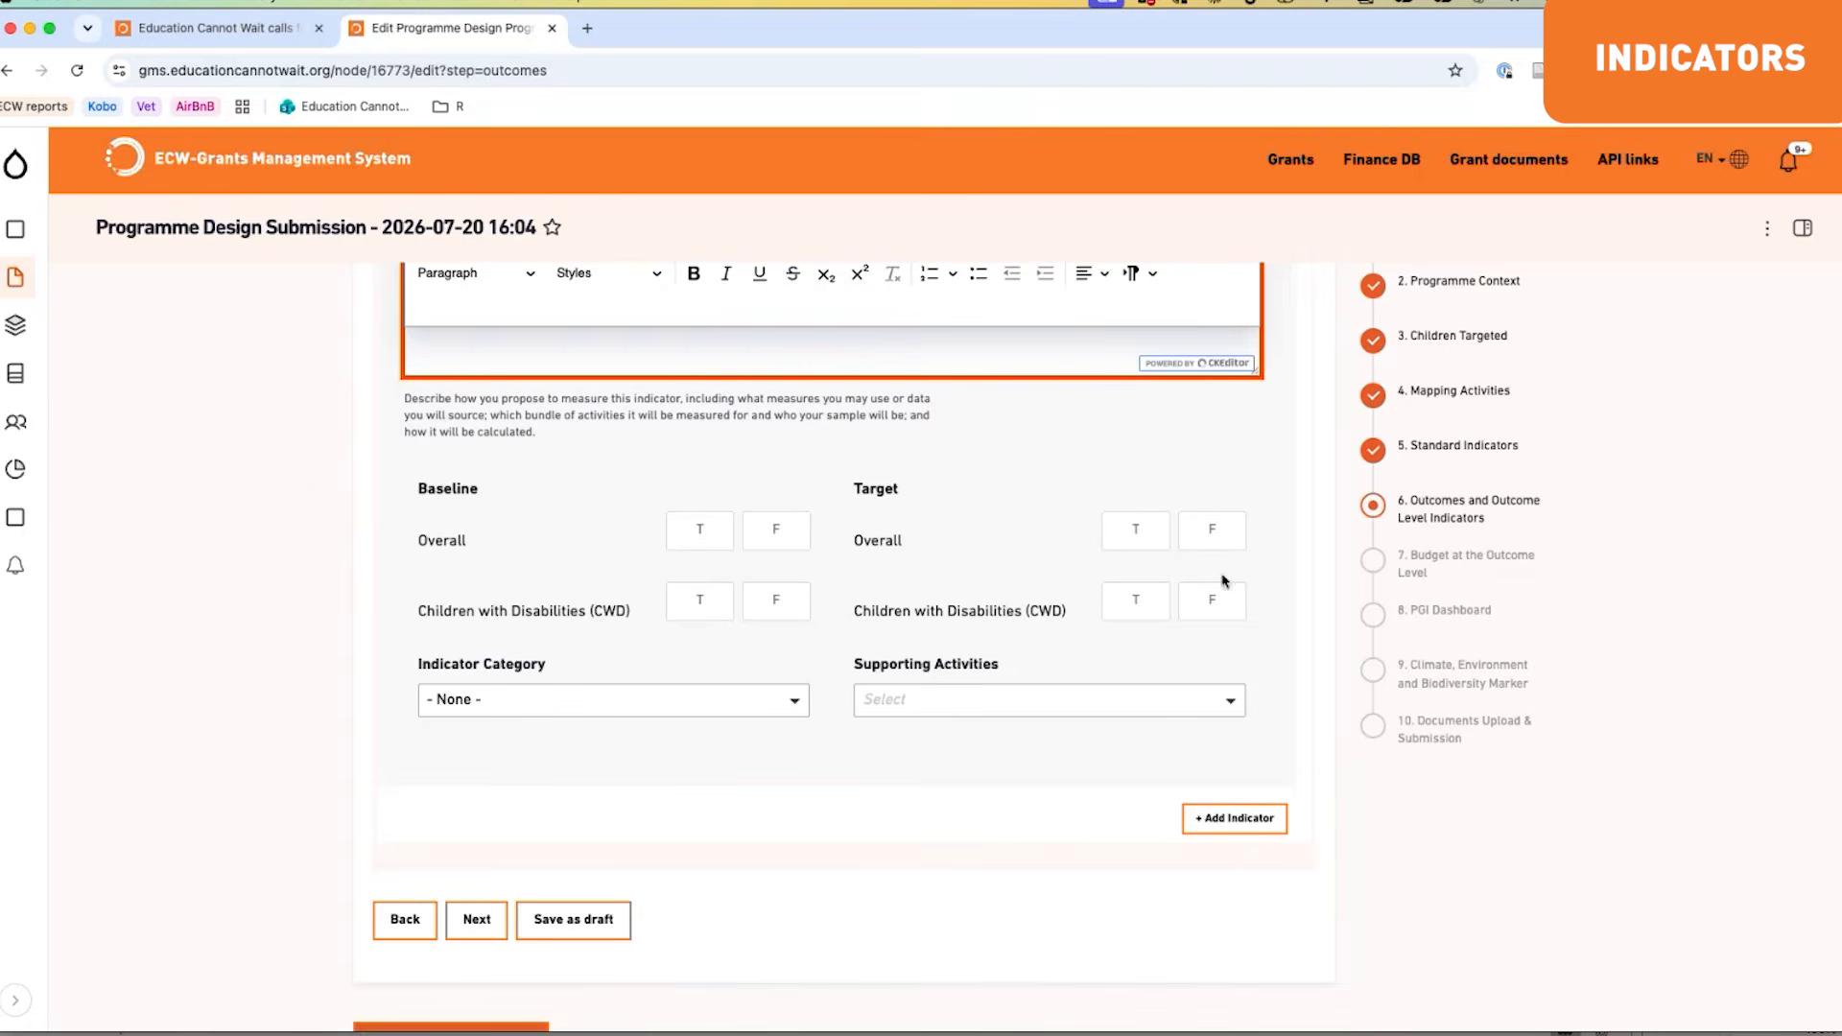
Step: Set the category of Indicator 1.1 to Enrollment
{"action": "left_click", "coordinate": [699, 528]}
{"action": "left_click", "coordinate": [798, 701]}
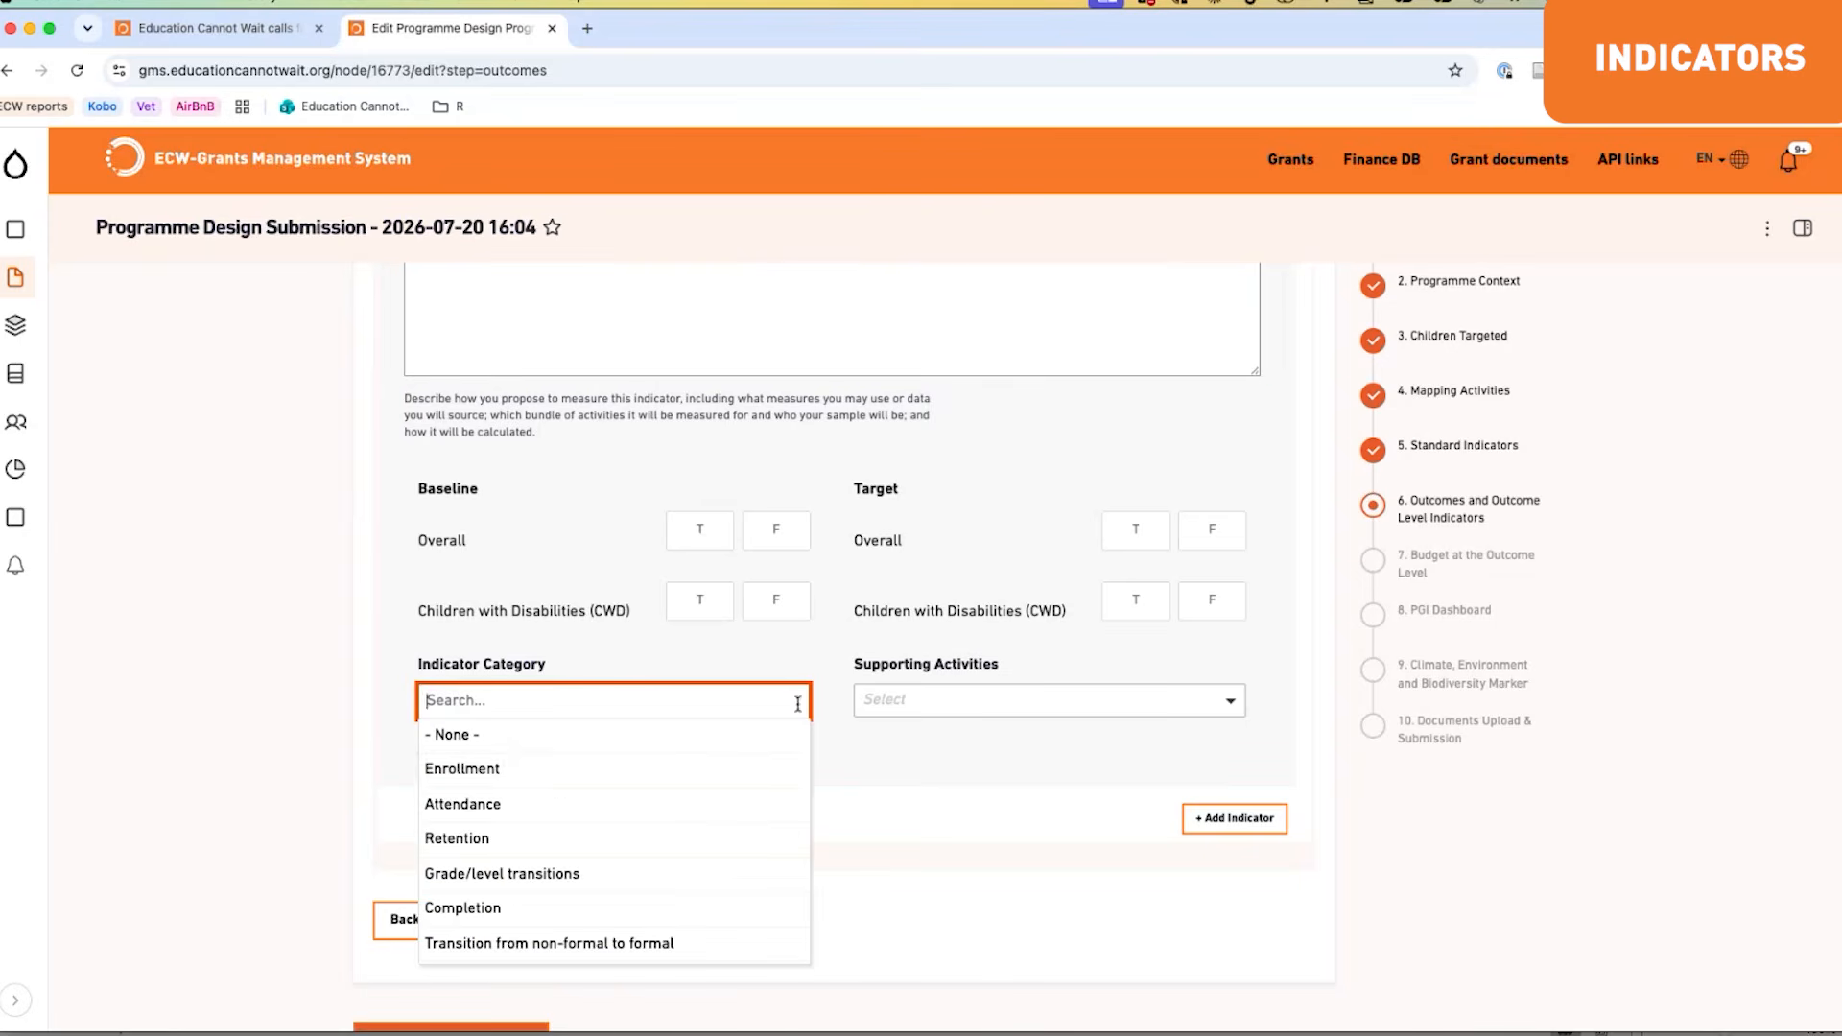
{"action": "left_click", "coordinate": [701, 770]}
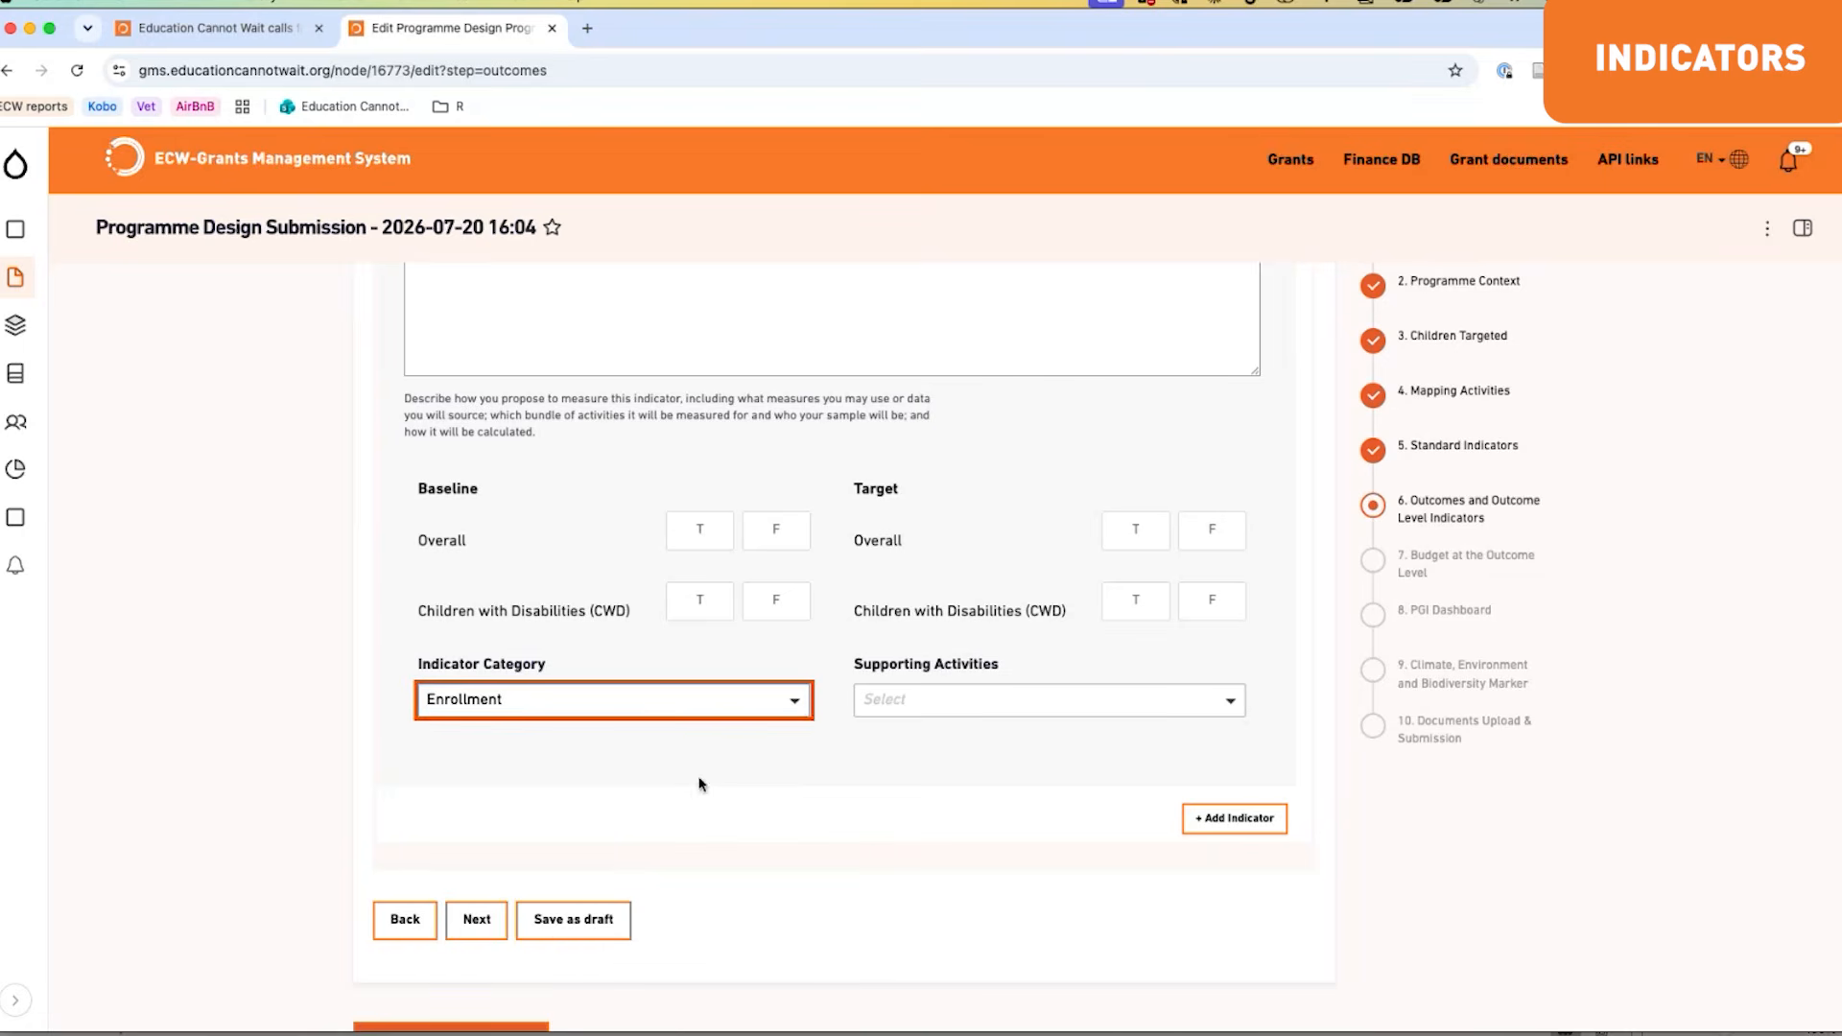
{"action": "left_click", "coordinate": [801, 701]}
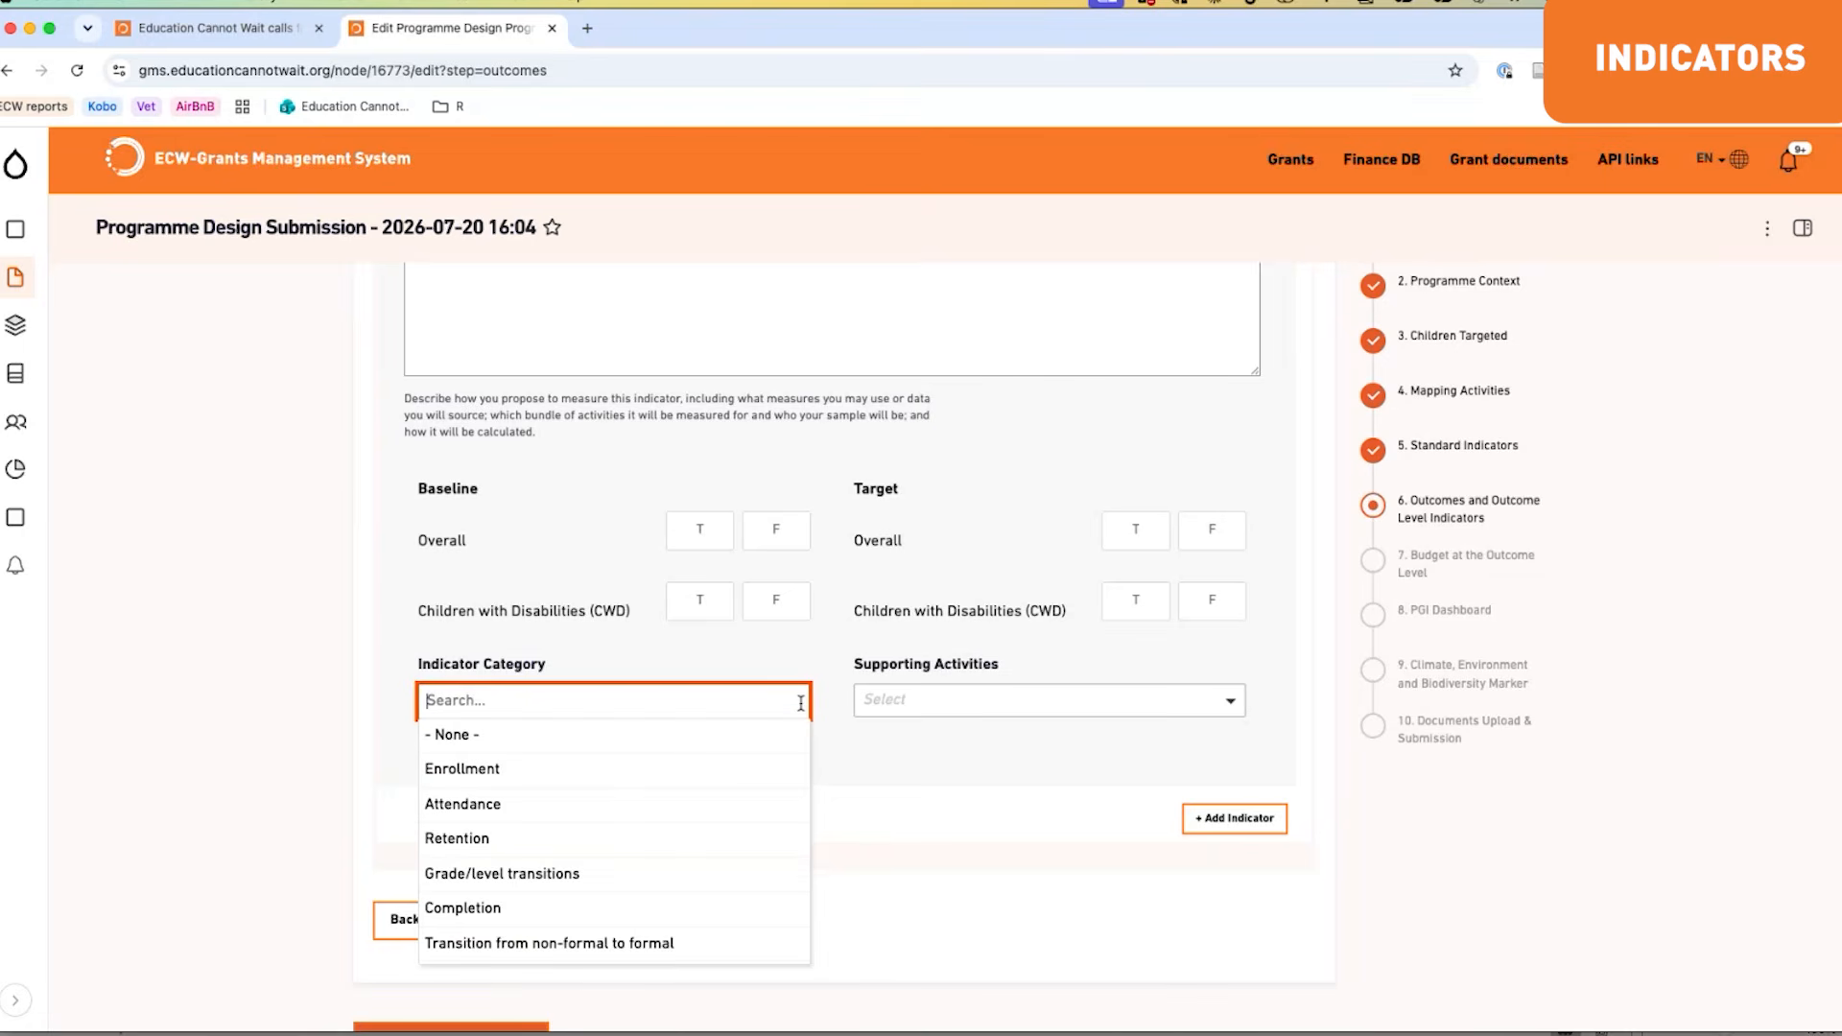
{"action": "left_click", "coordinate": [931, 749]}
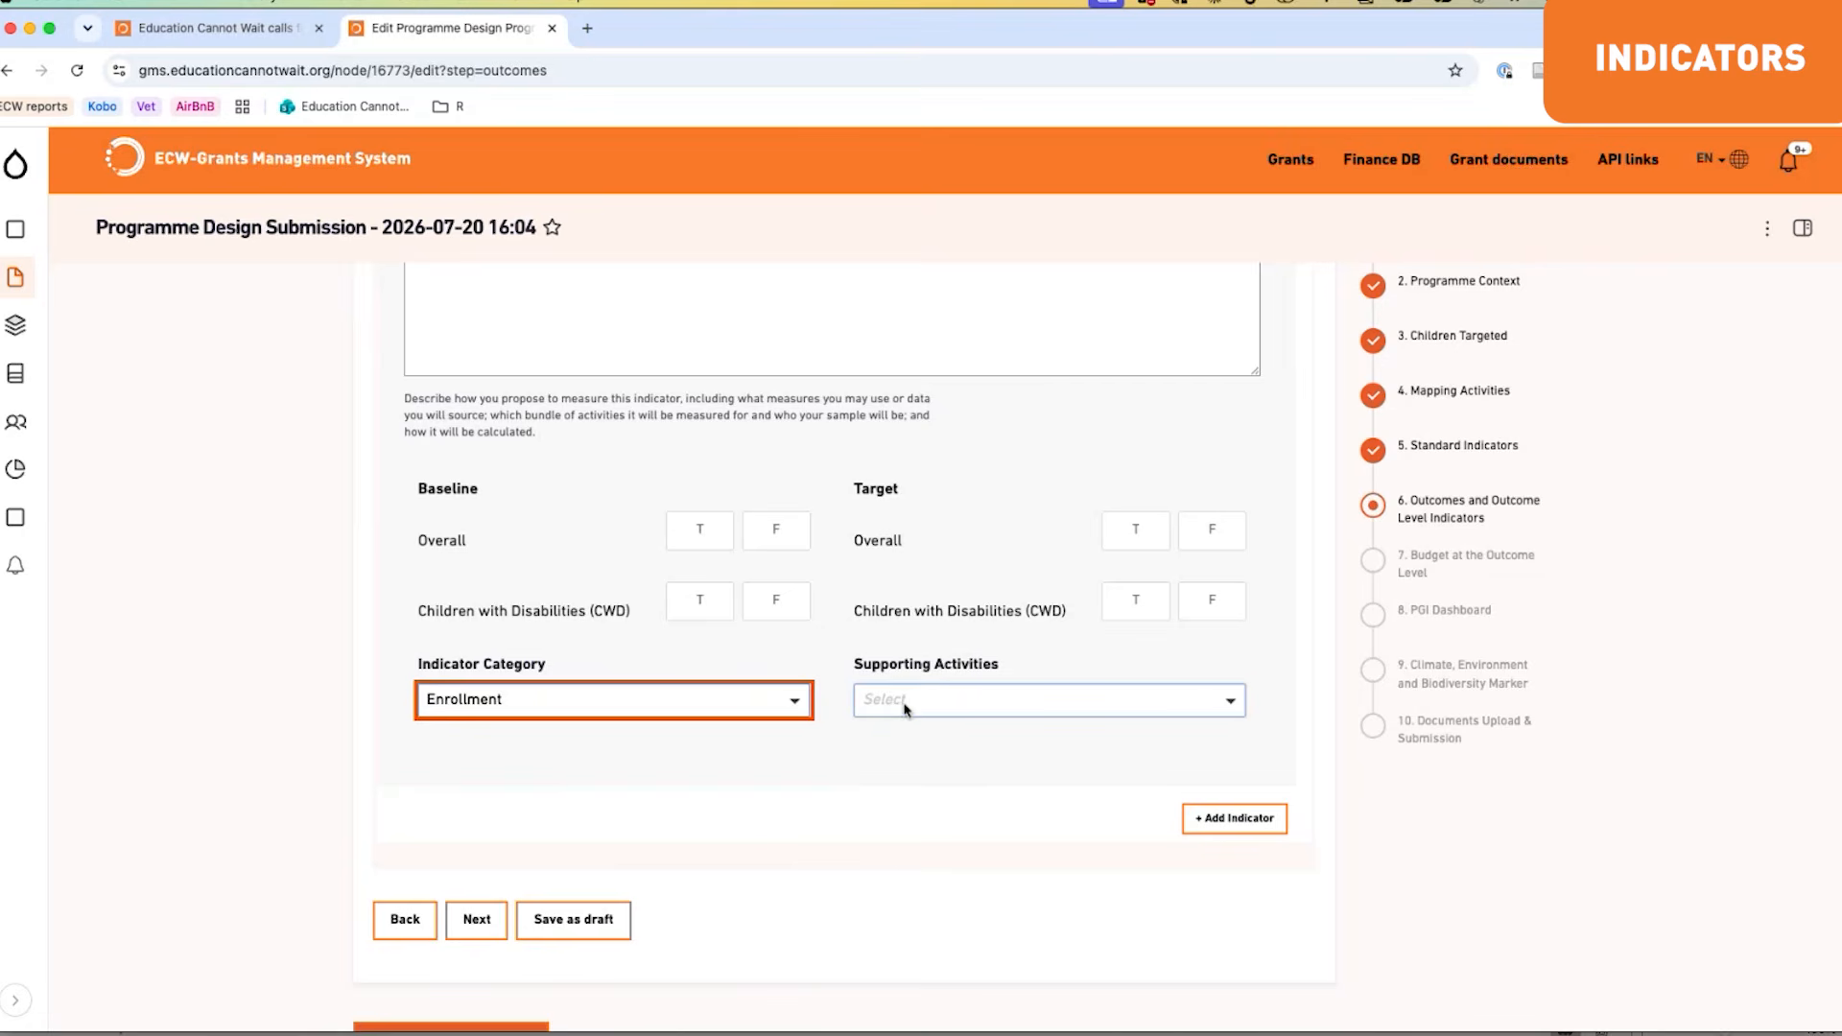
Step: Link cash or voucher assistance, teaching and learning materials, and classroom rehabilitation as supporting activities of Indicator 1.1, and add Indicator 1.2 under Outcome 1
{"action": "left_click", "coordinate": [1231, 701]}
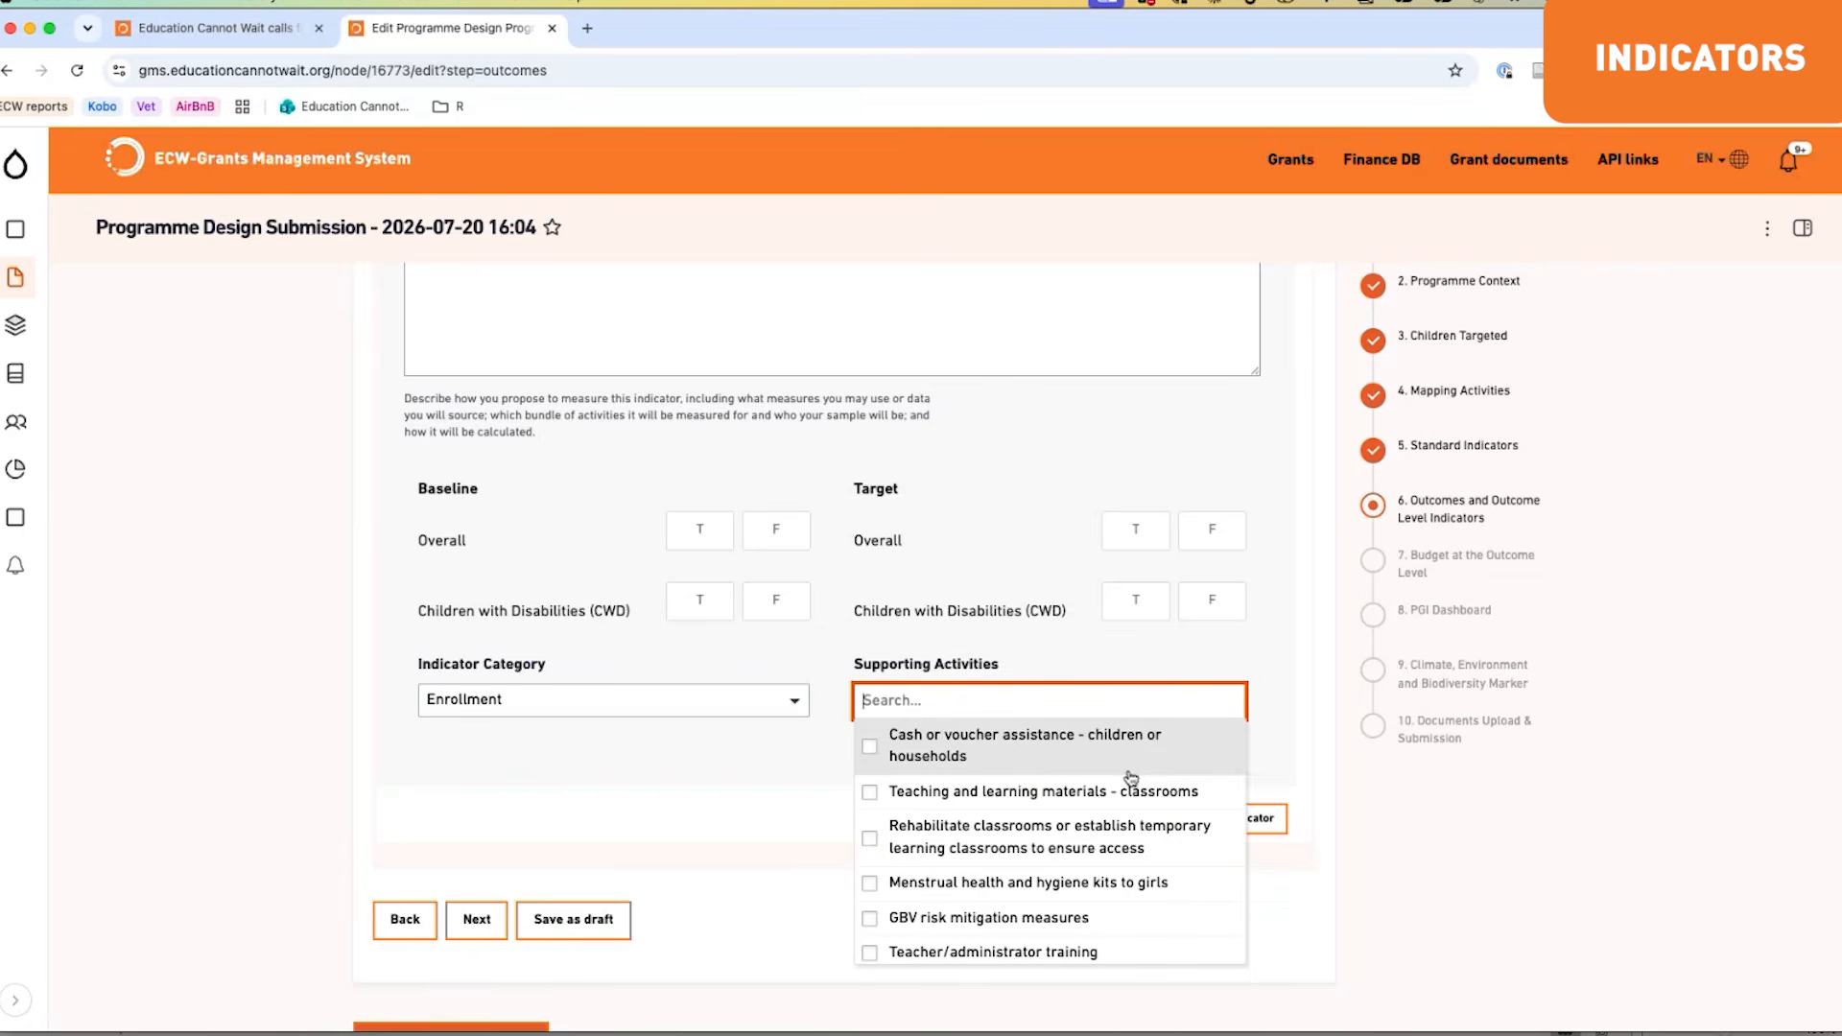
{"action": "scroll", "coordinate": [1132, 778], "scroll_direction": "down", "scroll_amount": 1}
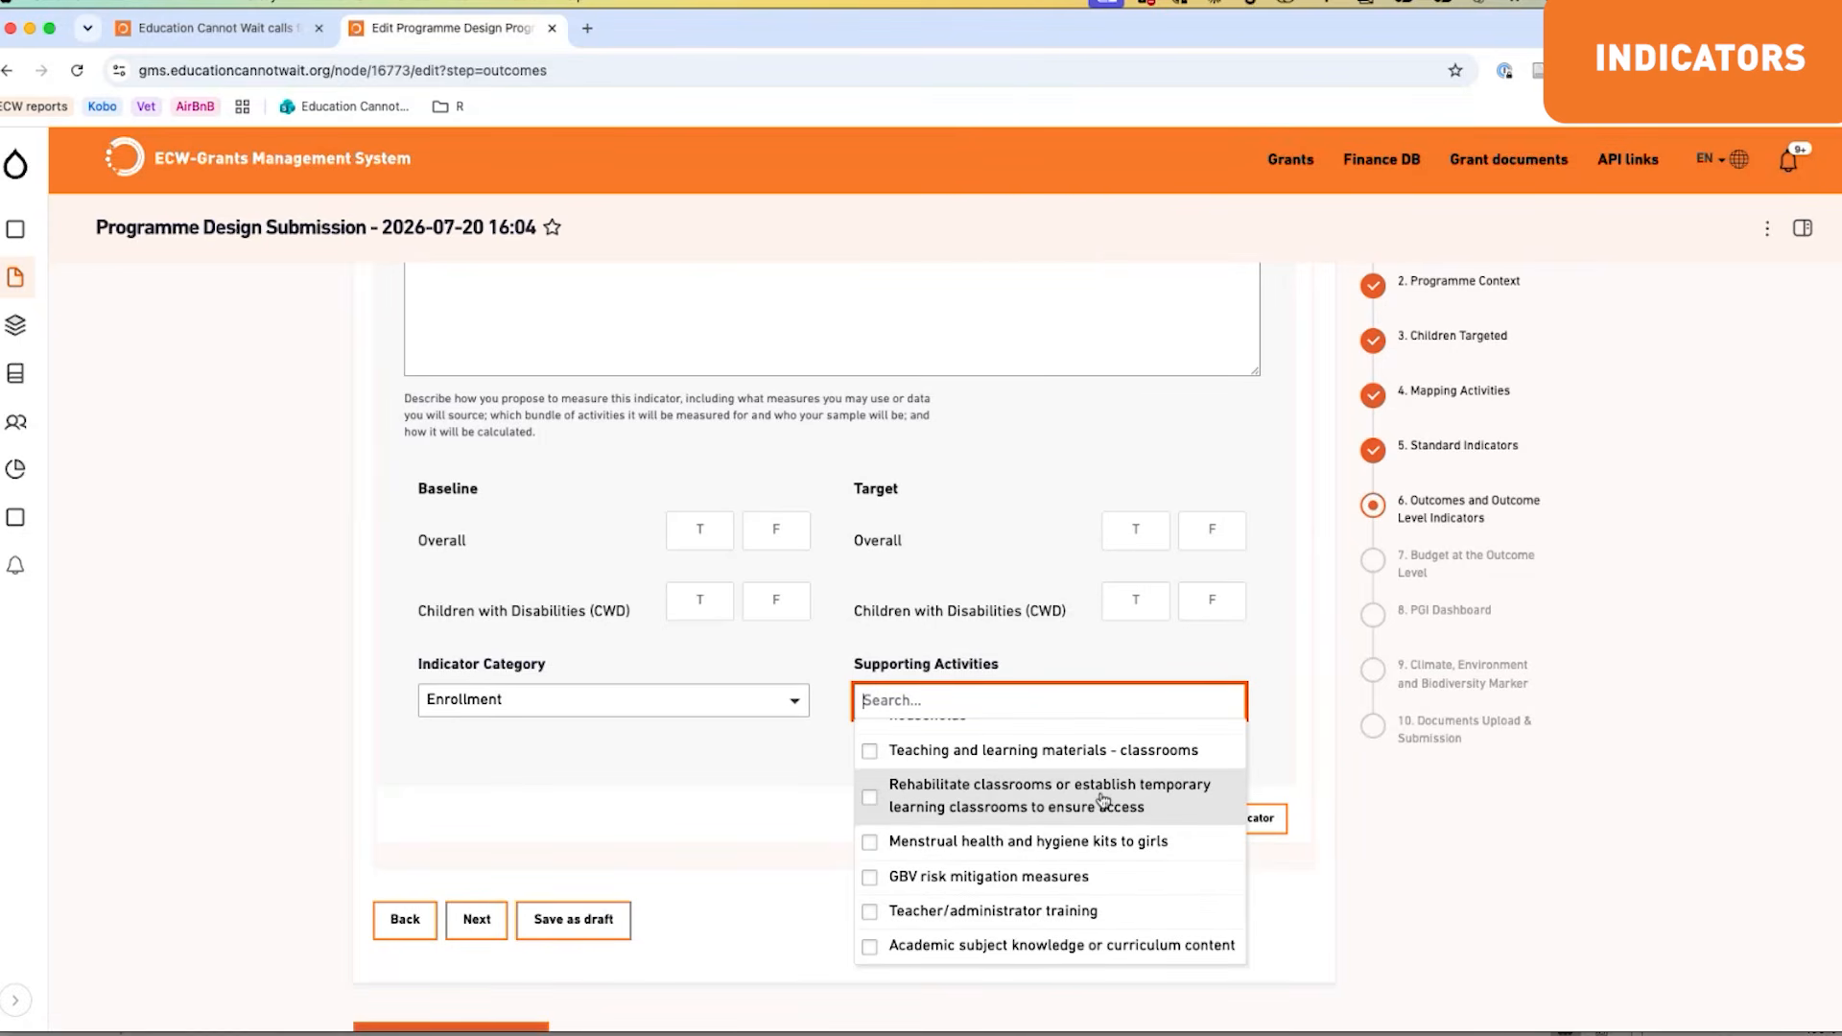
{"action": "scroll", "coordinate": [1104, 800], "scroll_direction": "up", "scroll_amount": 1}
{"action": "left_click", "coordinate": [1029, 751]}
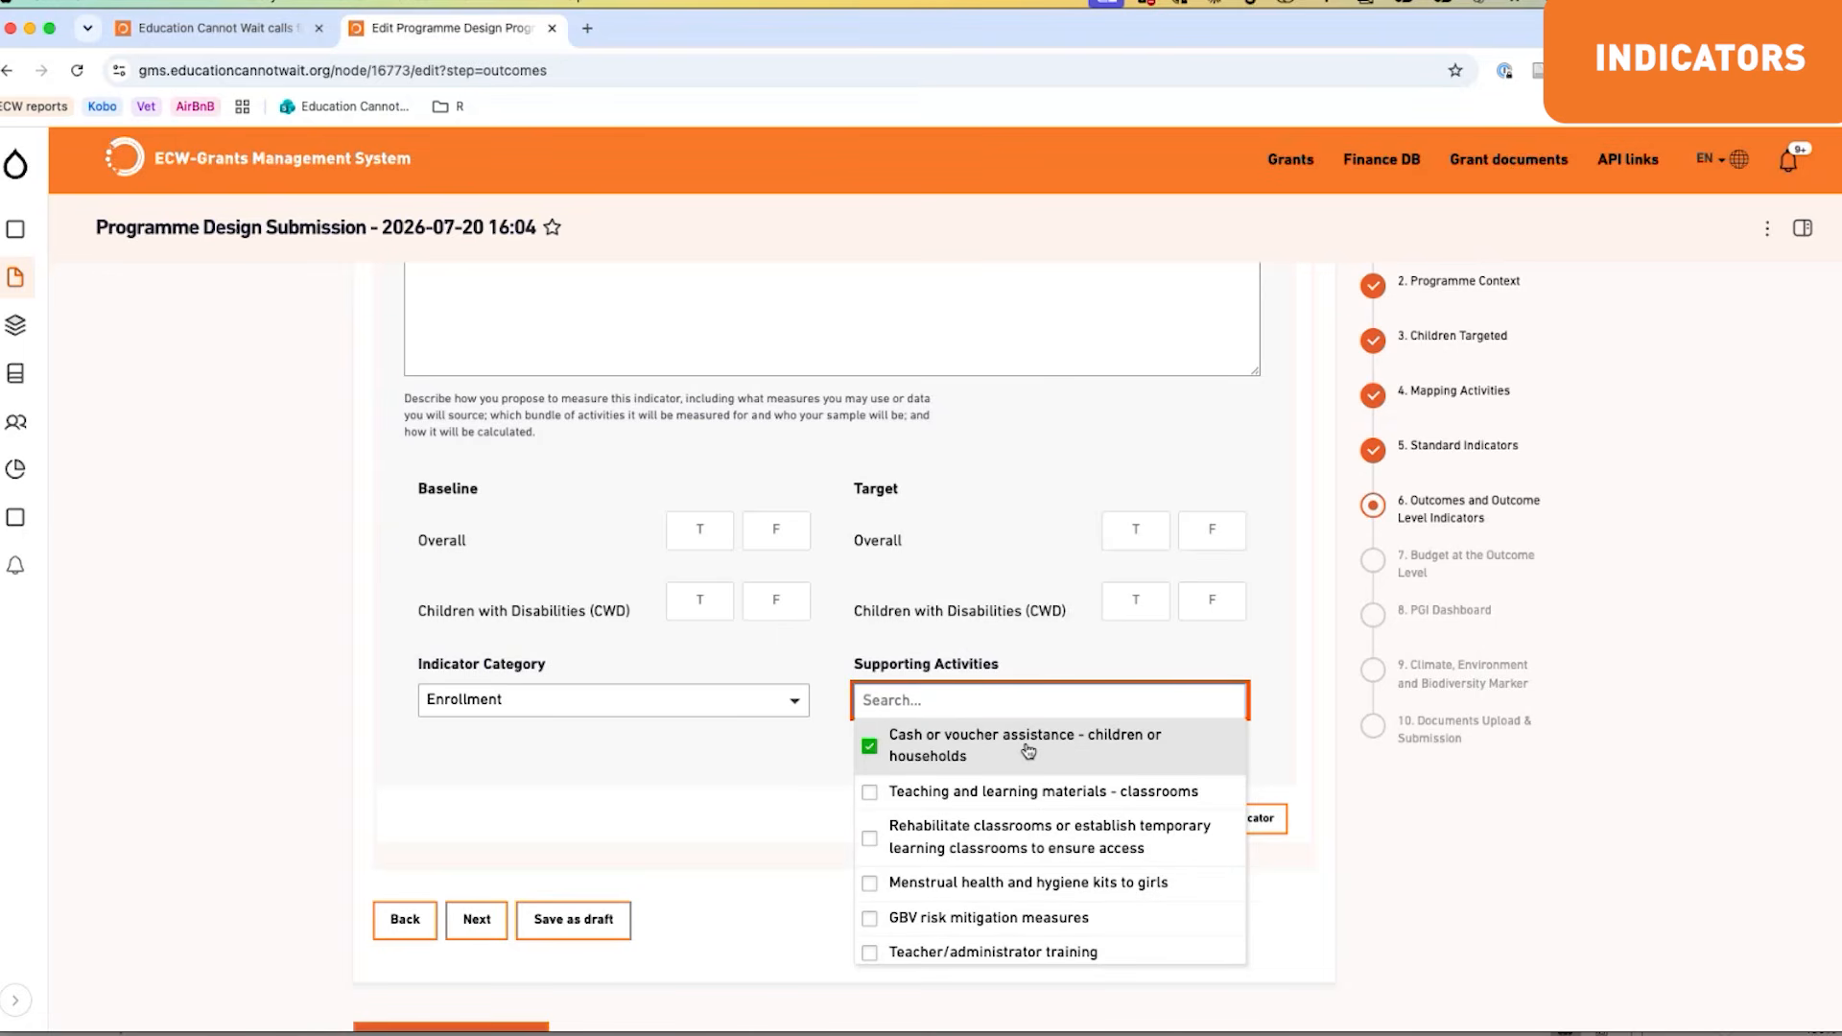
{"action": "left_click", "coordinate": [1069, 841]}
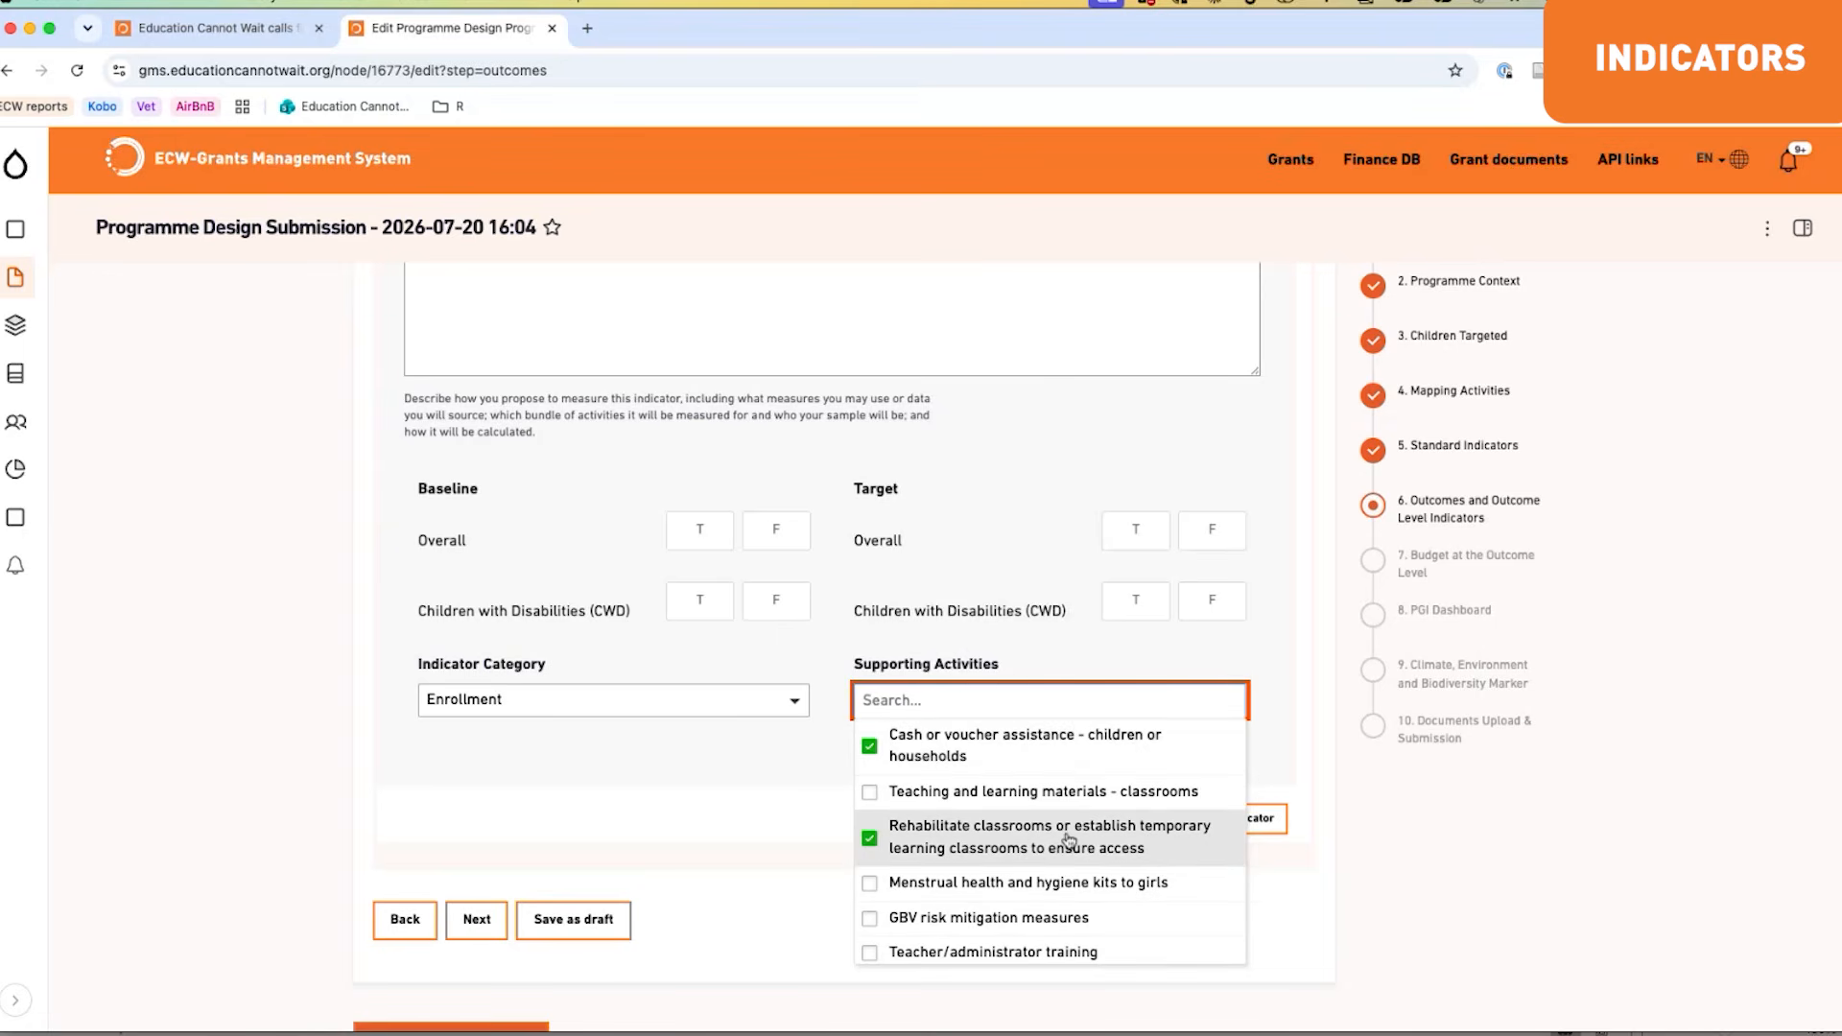
{"action": "scroll", "coordinate": [1069, 841], "scroll_direction": "down", "scroll_amount": 1}
{"action": "scroll", "coordinate": [1069, 841], "scroll_direction": "up", "scroll_amount": 1}
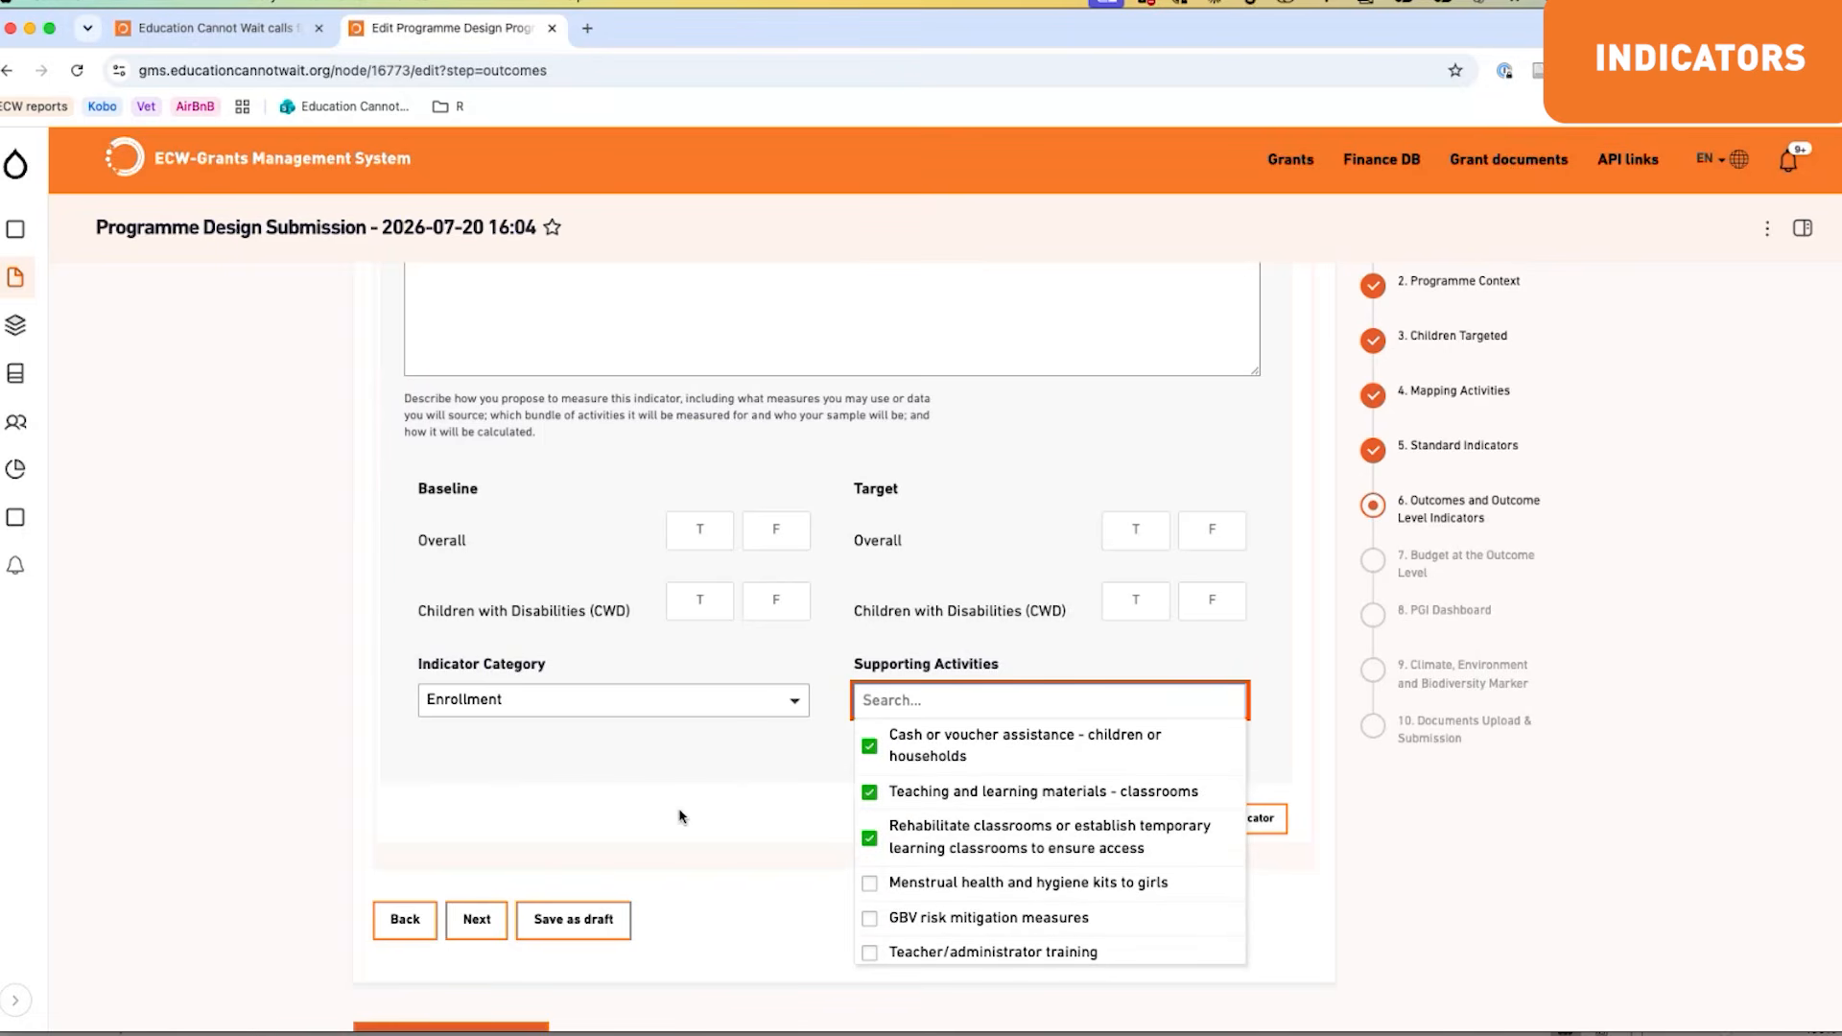
{"action": "left_click", "coordinate": [602, 822]}
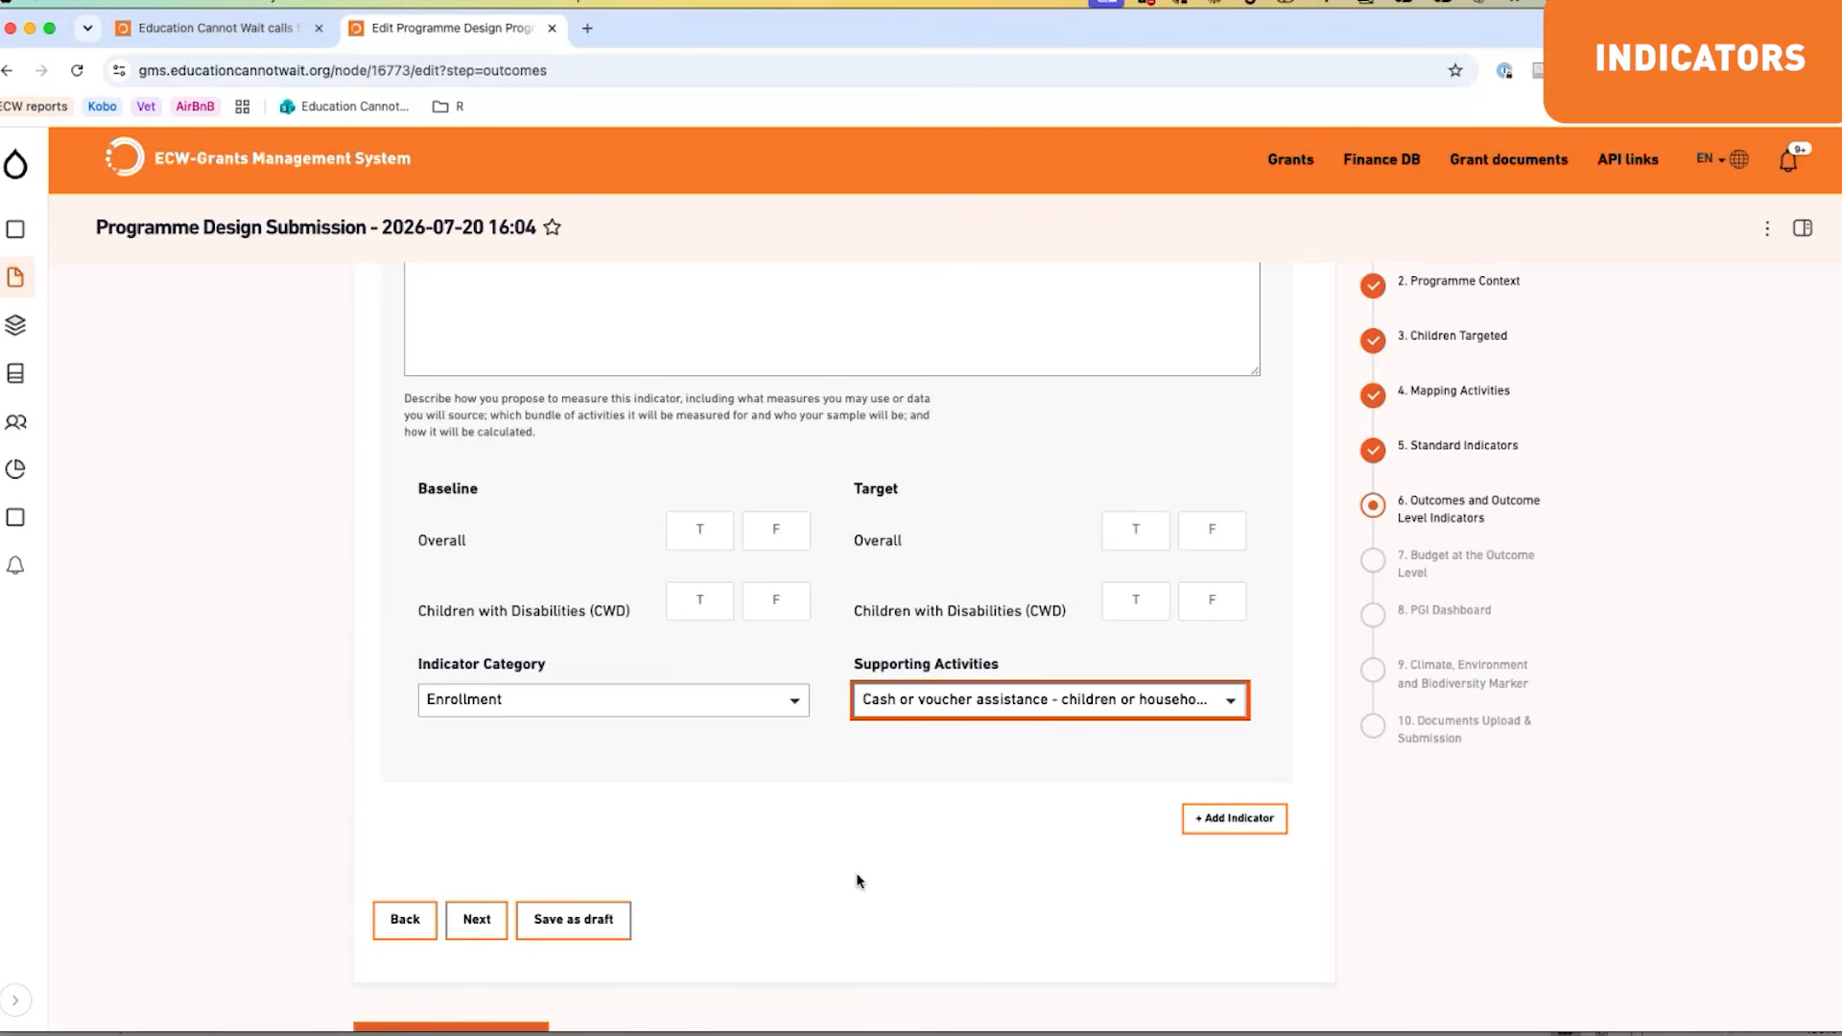
{"action": "left_click", "coordinate": [1244, 821]}
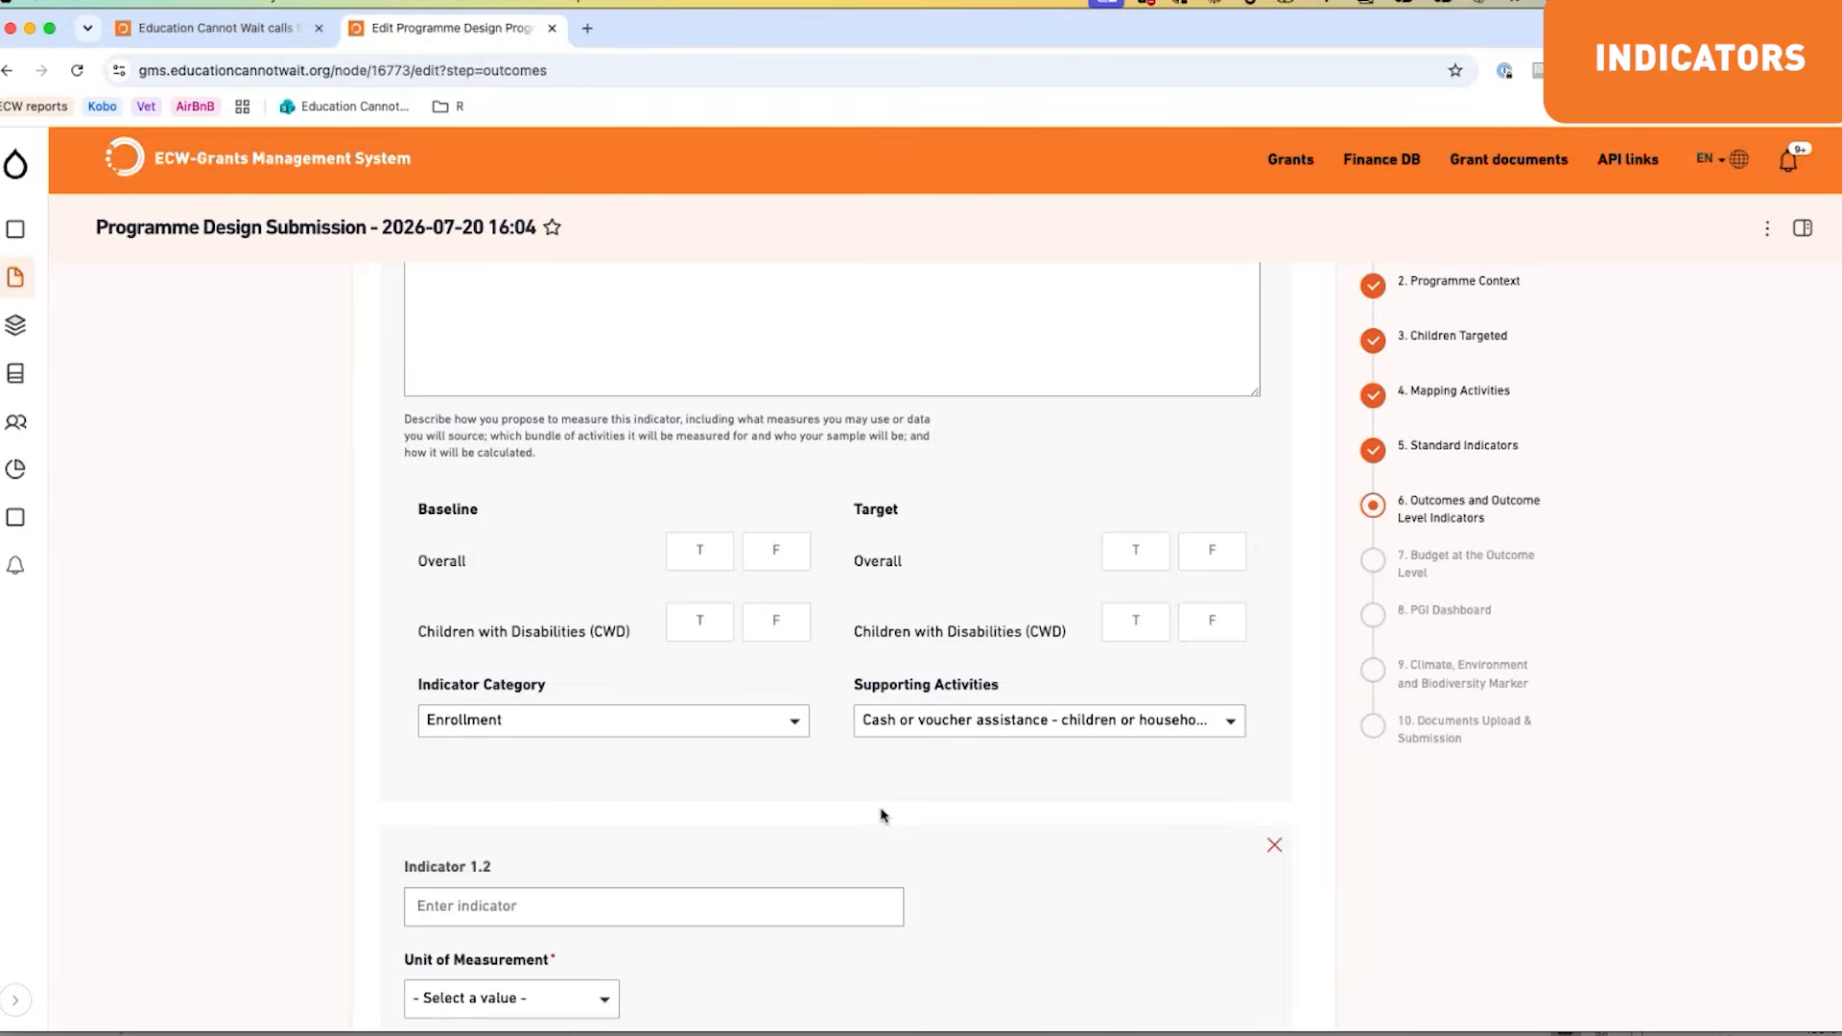
{"action": "scroll", "coordinate": [883, 816], "scroll_direction": "up", "scroll_amount": 10}
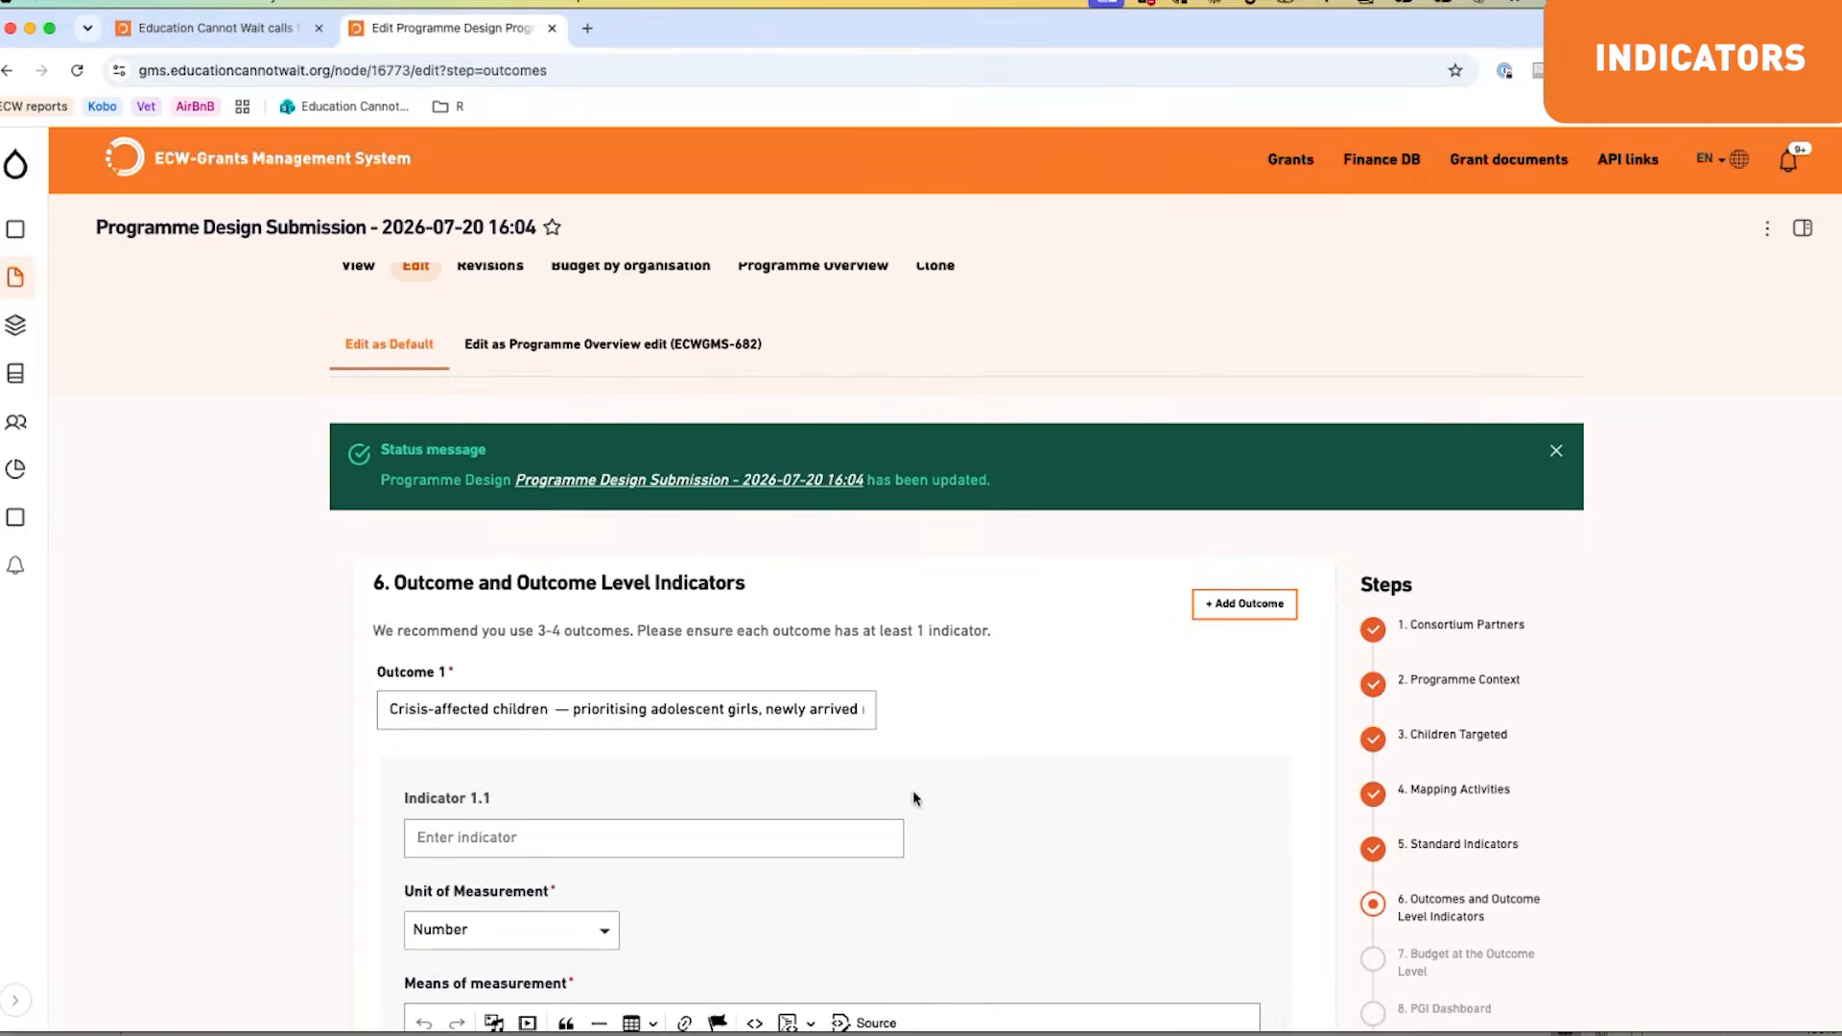
Step: Switch to the Excel workbook CORE_result_budget_template_final_v2 and select Bangladesh as the CORE country on the 6. Annex - Intermediate Results sheet
{"action": "key", "text": "super+Tab"}
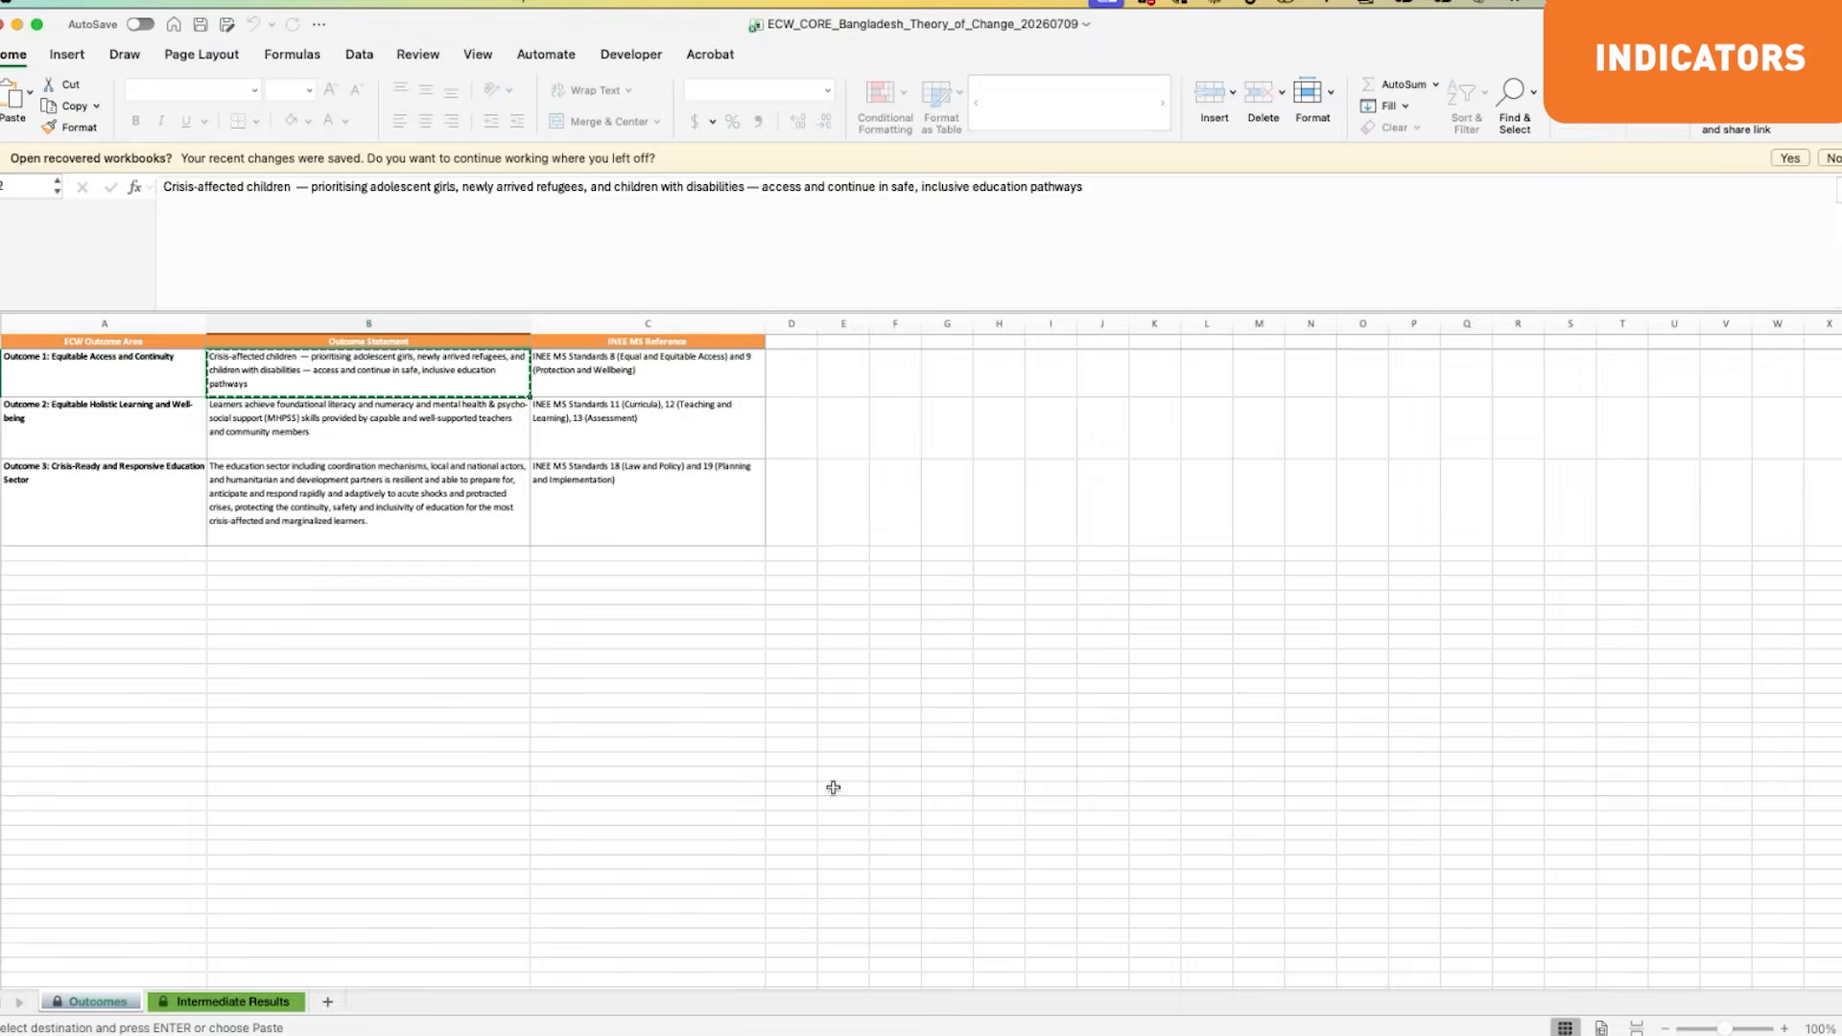
{"action": "key", "text": "super+grave"}
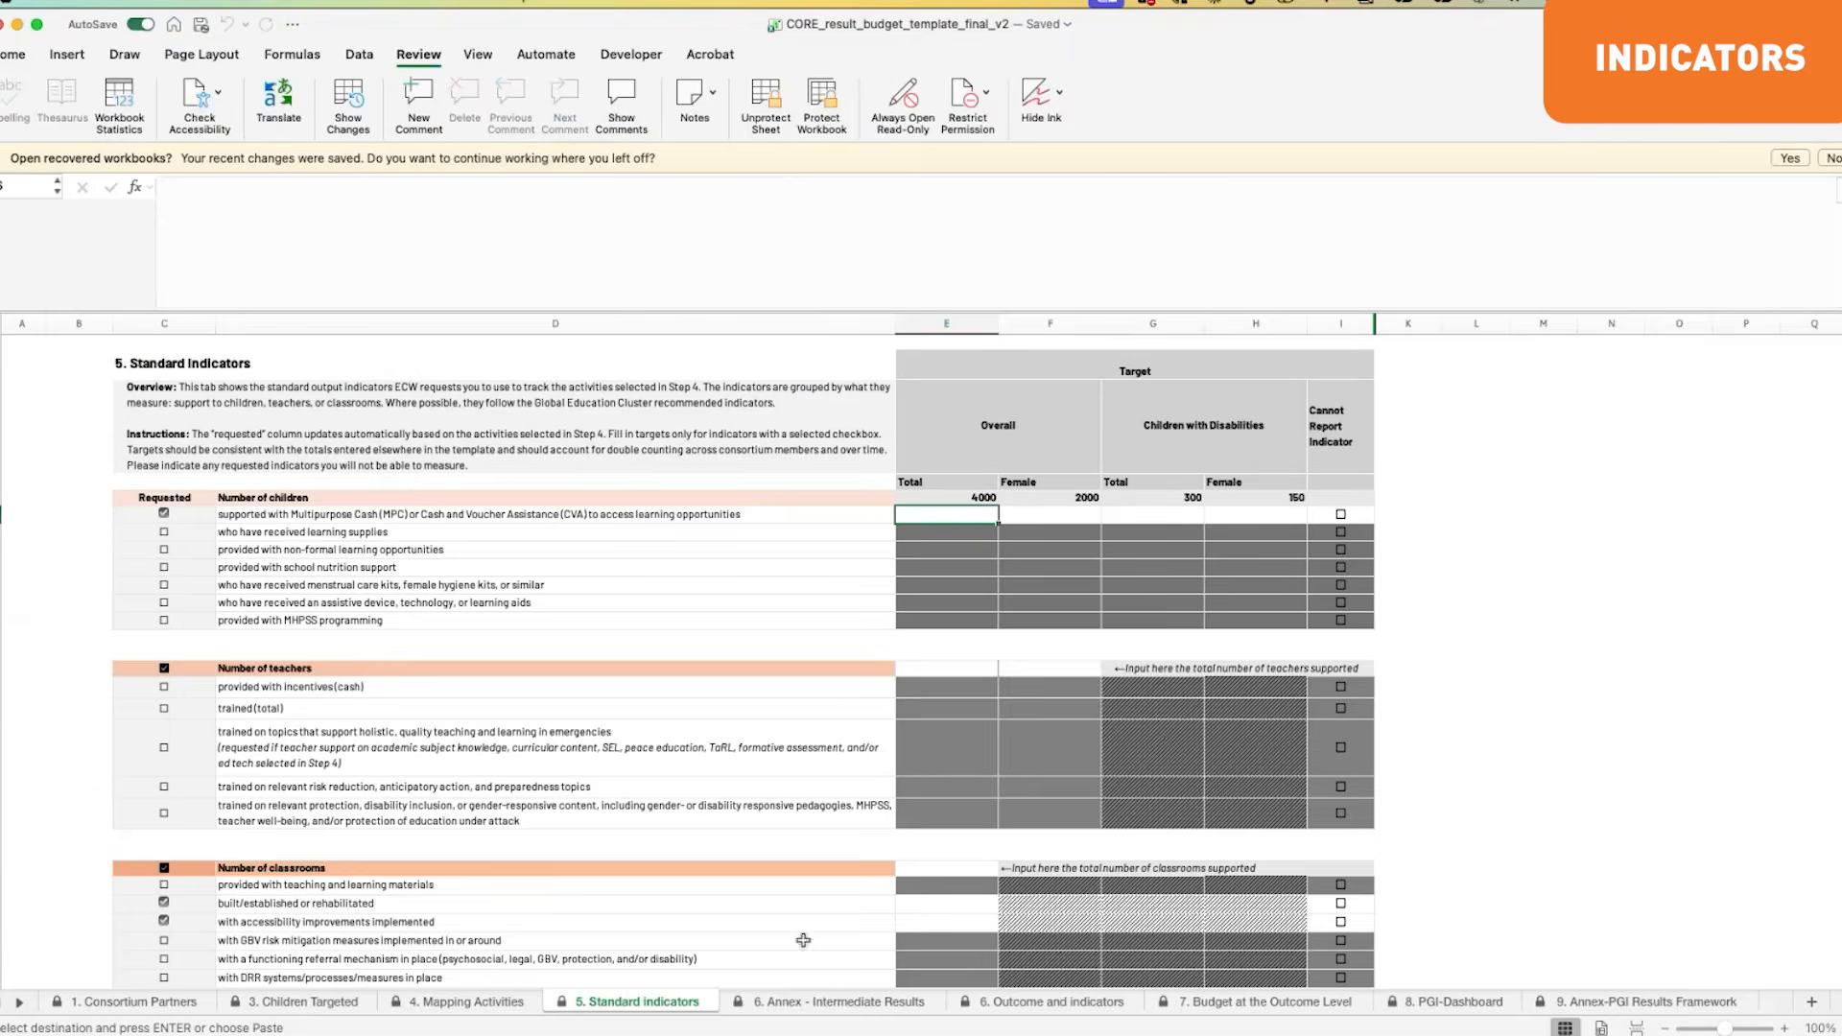
{"action": "left_click", "coordinate": [842, 1004]}
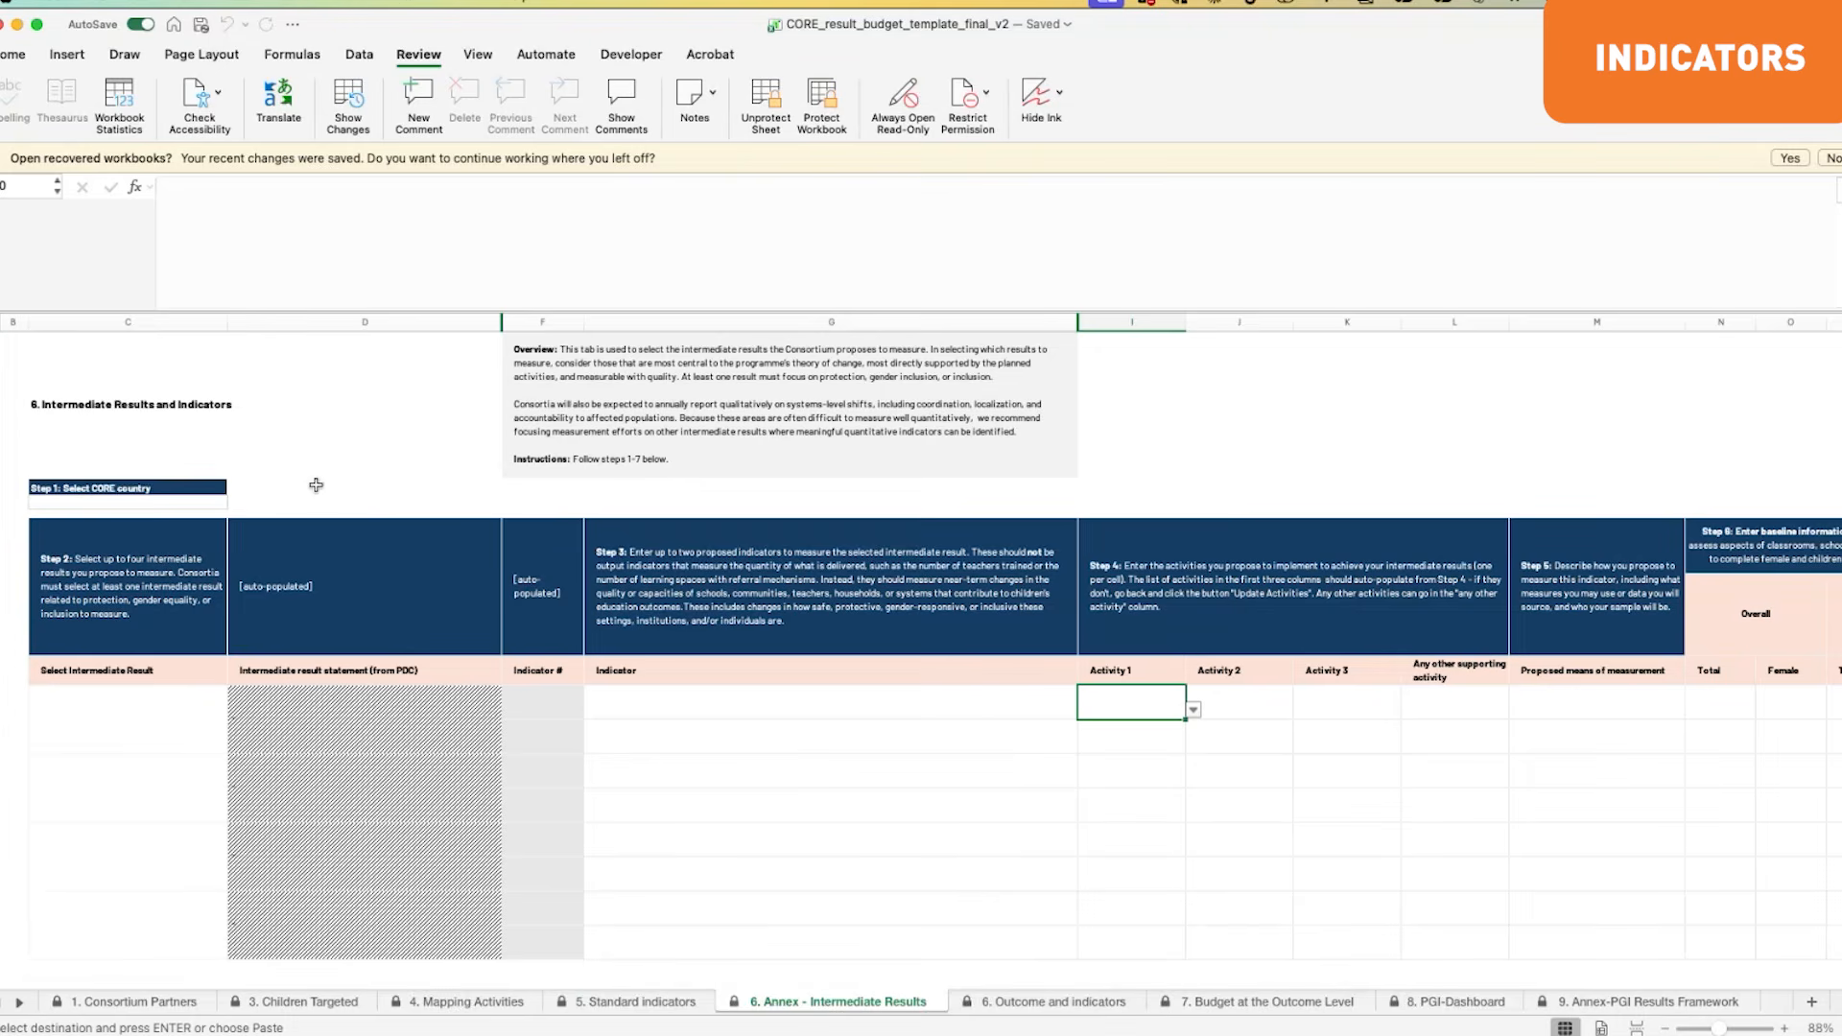
{"action": "left_click", "coordinate": [161, 502]}
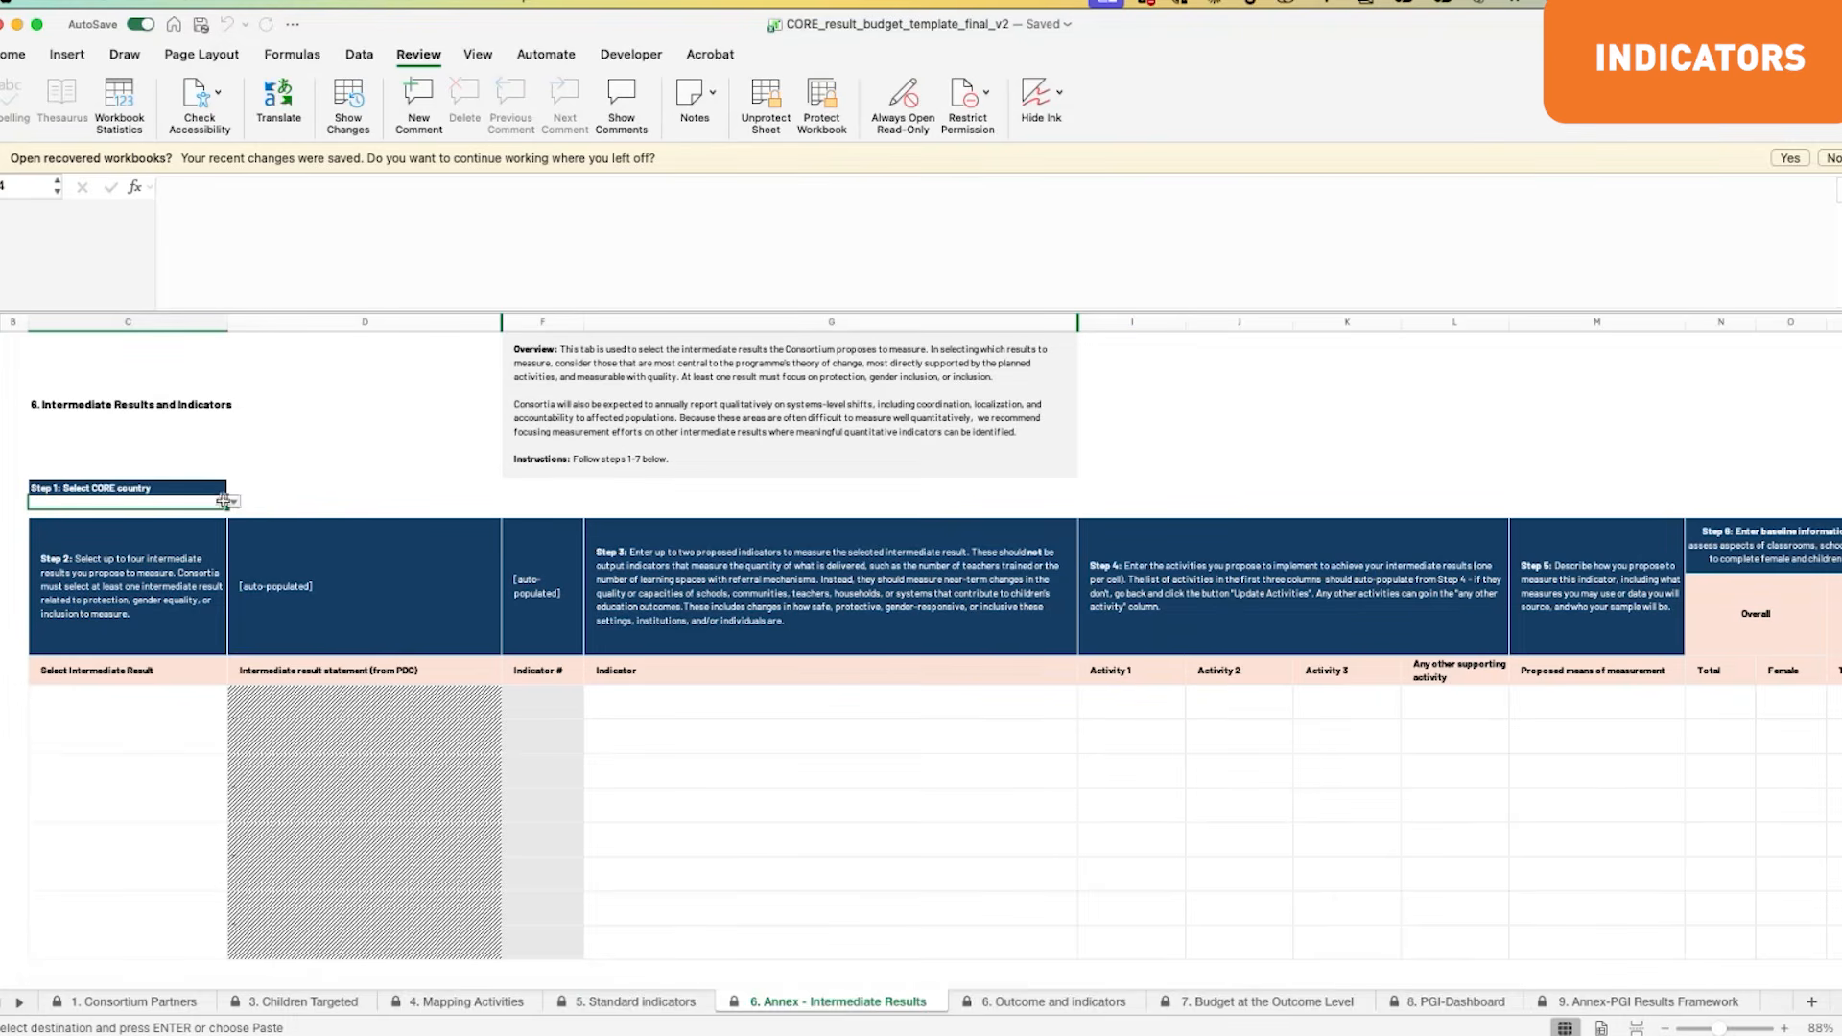
{"action": "left_click", "coordinate": [233, 502]}
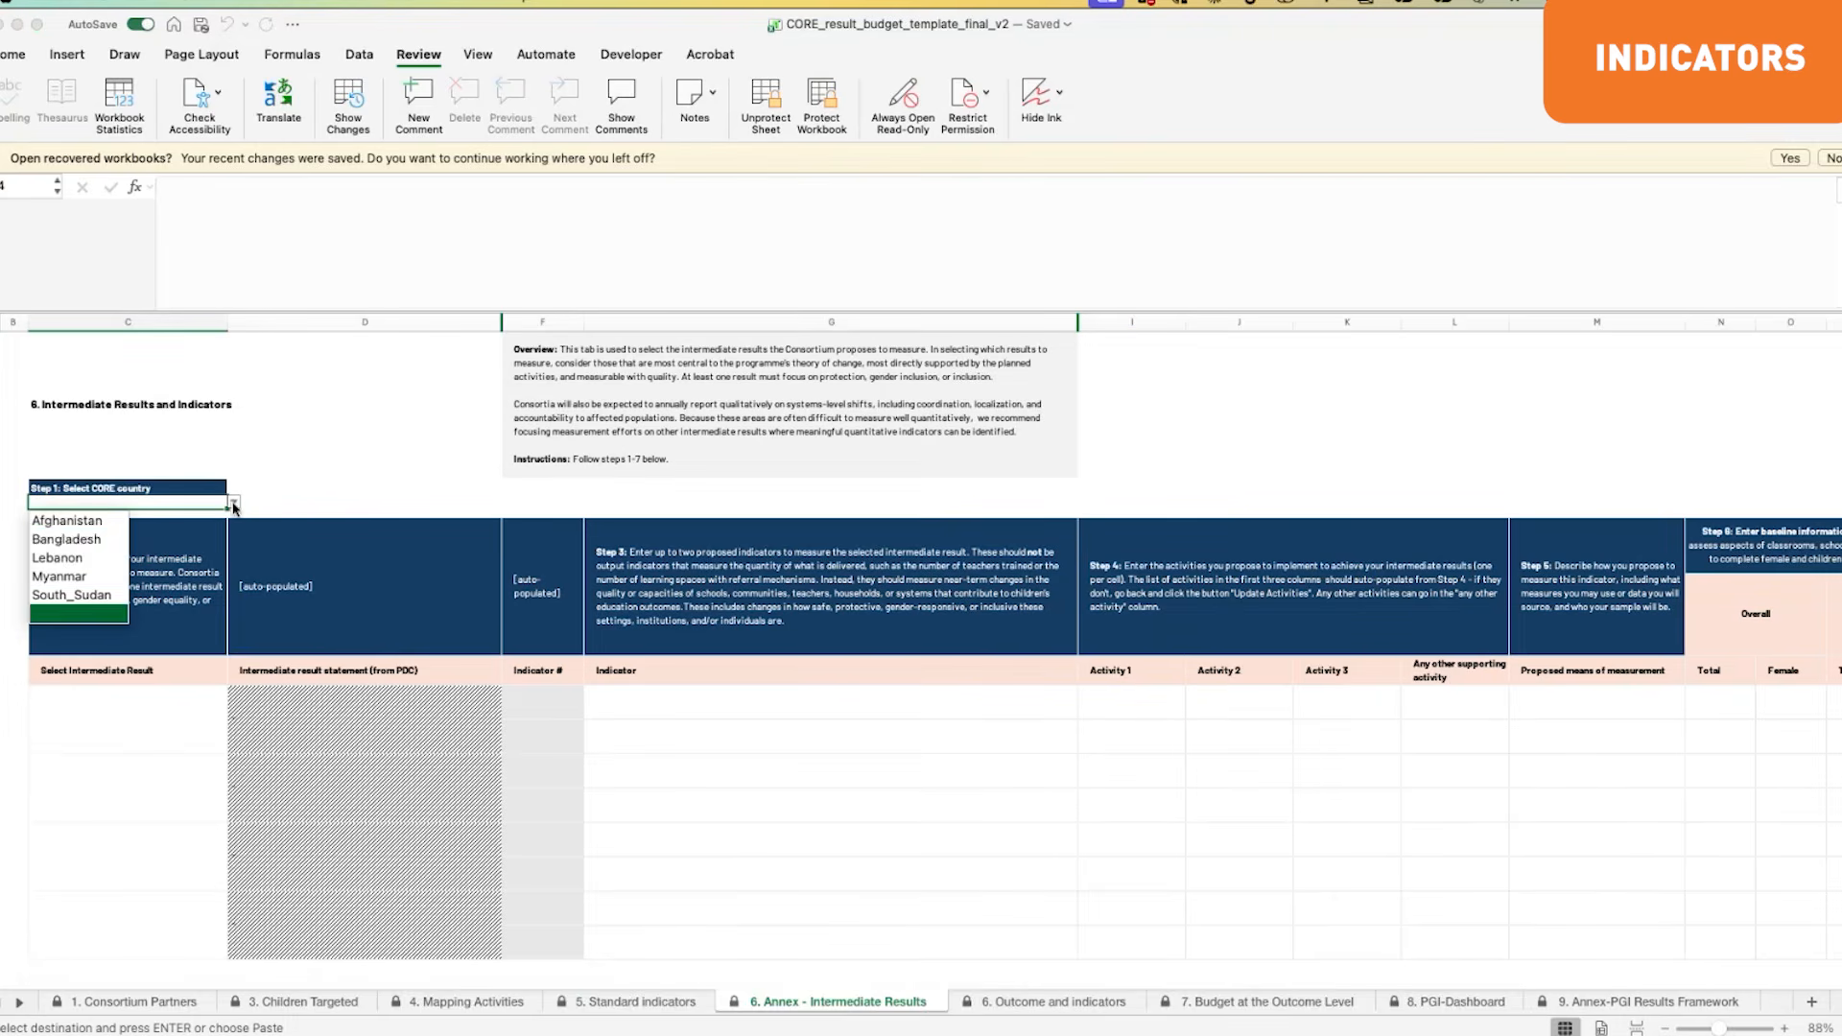
{"action": "left_click", "coordinate": [86, 547]}
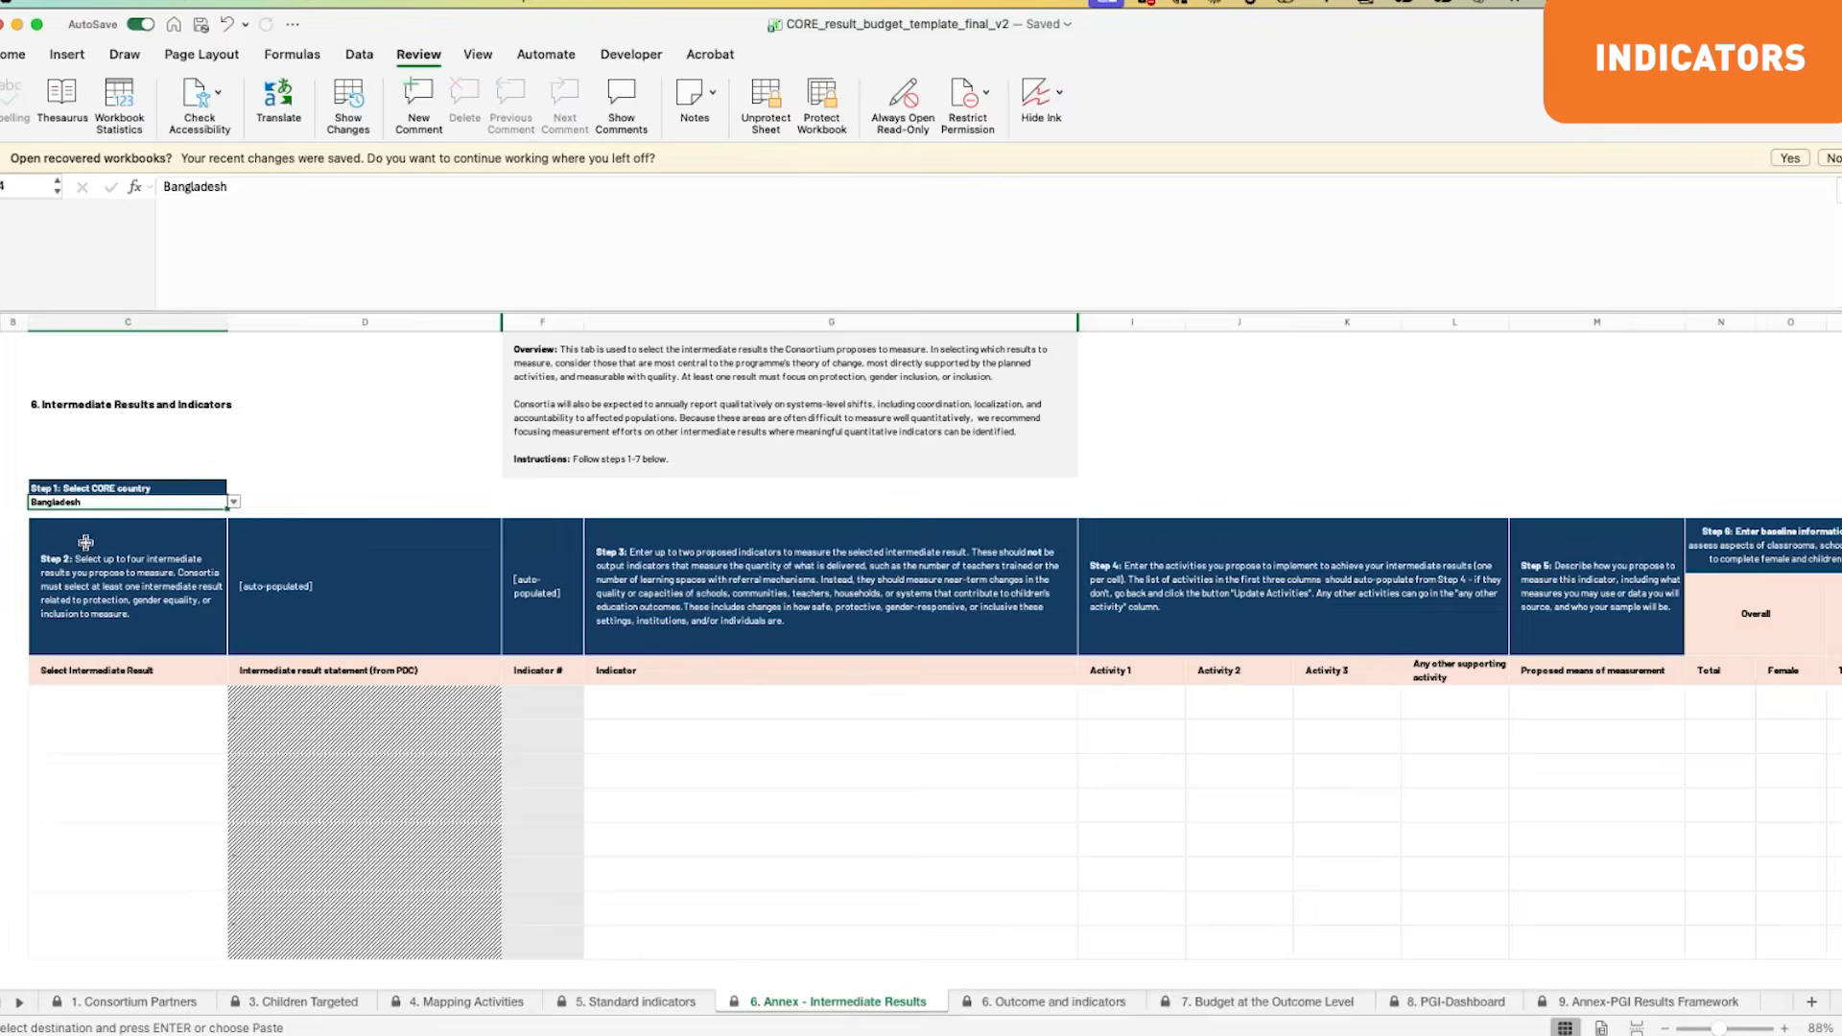
Step: Review the intermediate results that can be chosen for Bangladesh in the first row of the annex table
{"action": "scroll", "coordinate": [155, 590], "scroll_direction": "down", "scroll_amount": 3}
{"action": "left_click", "coordinate": [139, 617]}
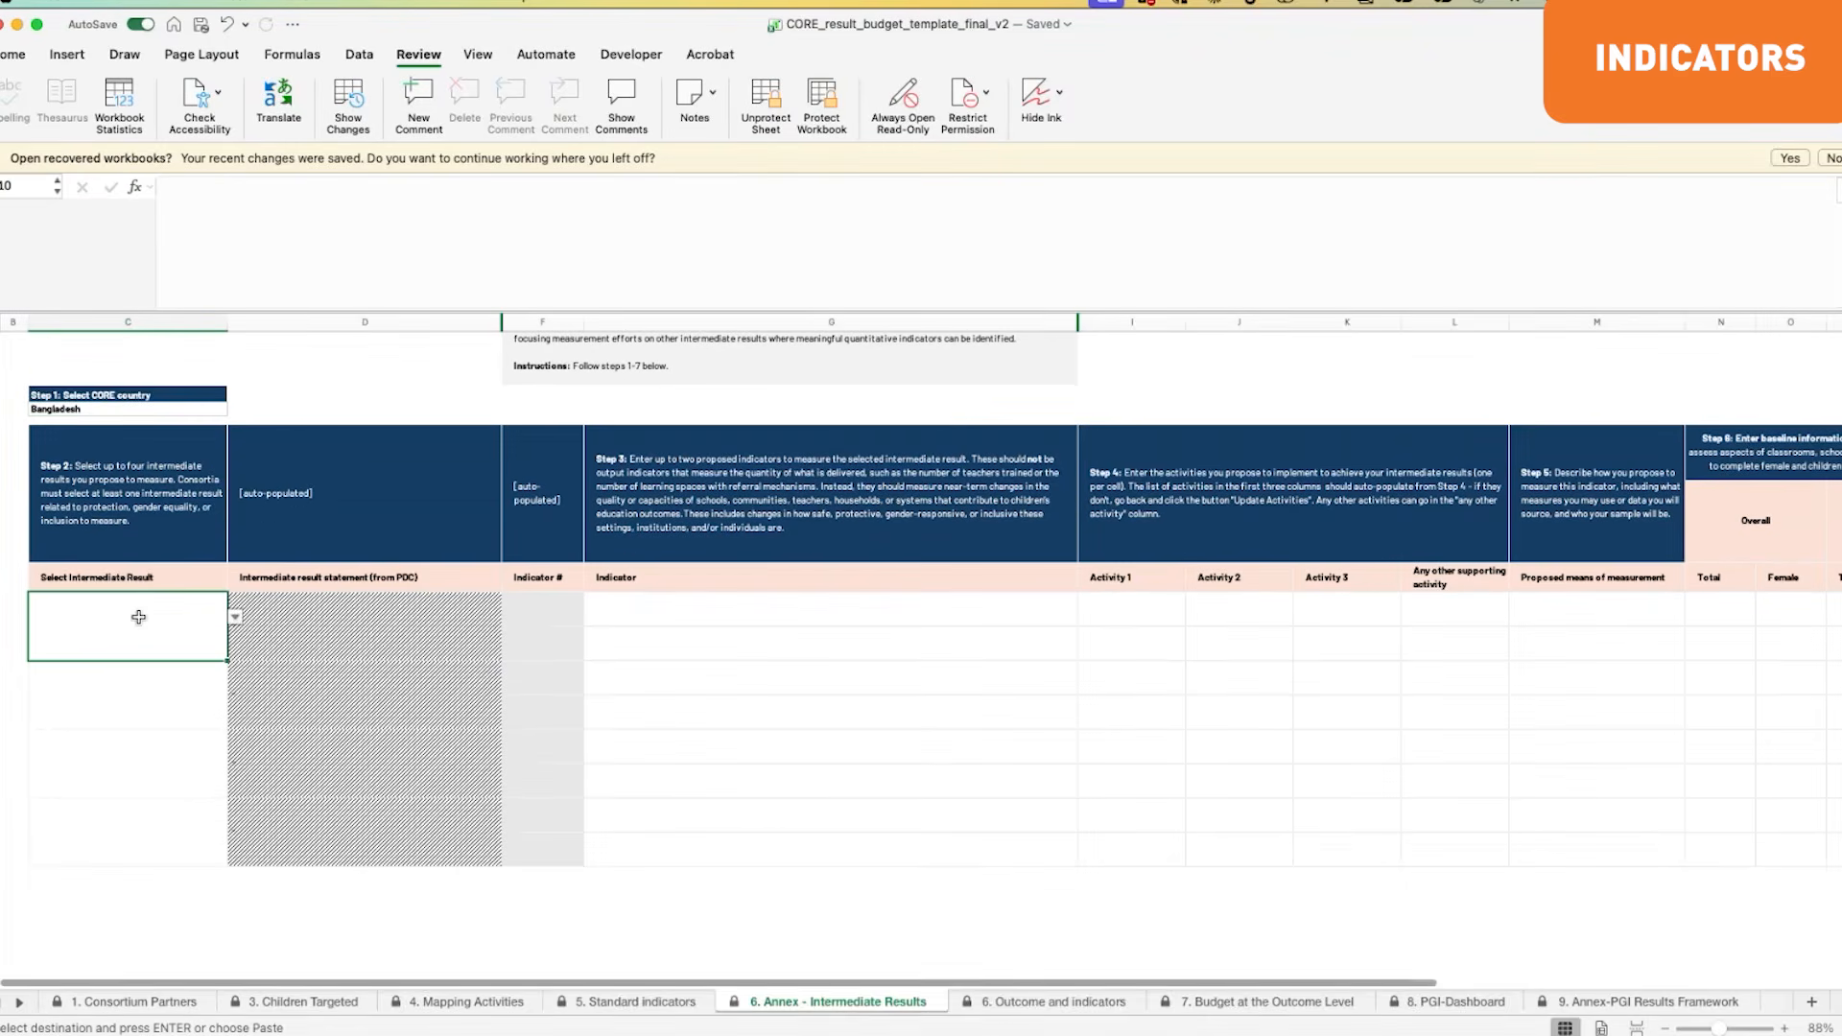
{"action": "left_click", "coordinate": [235, 622]}
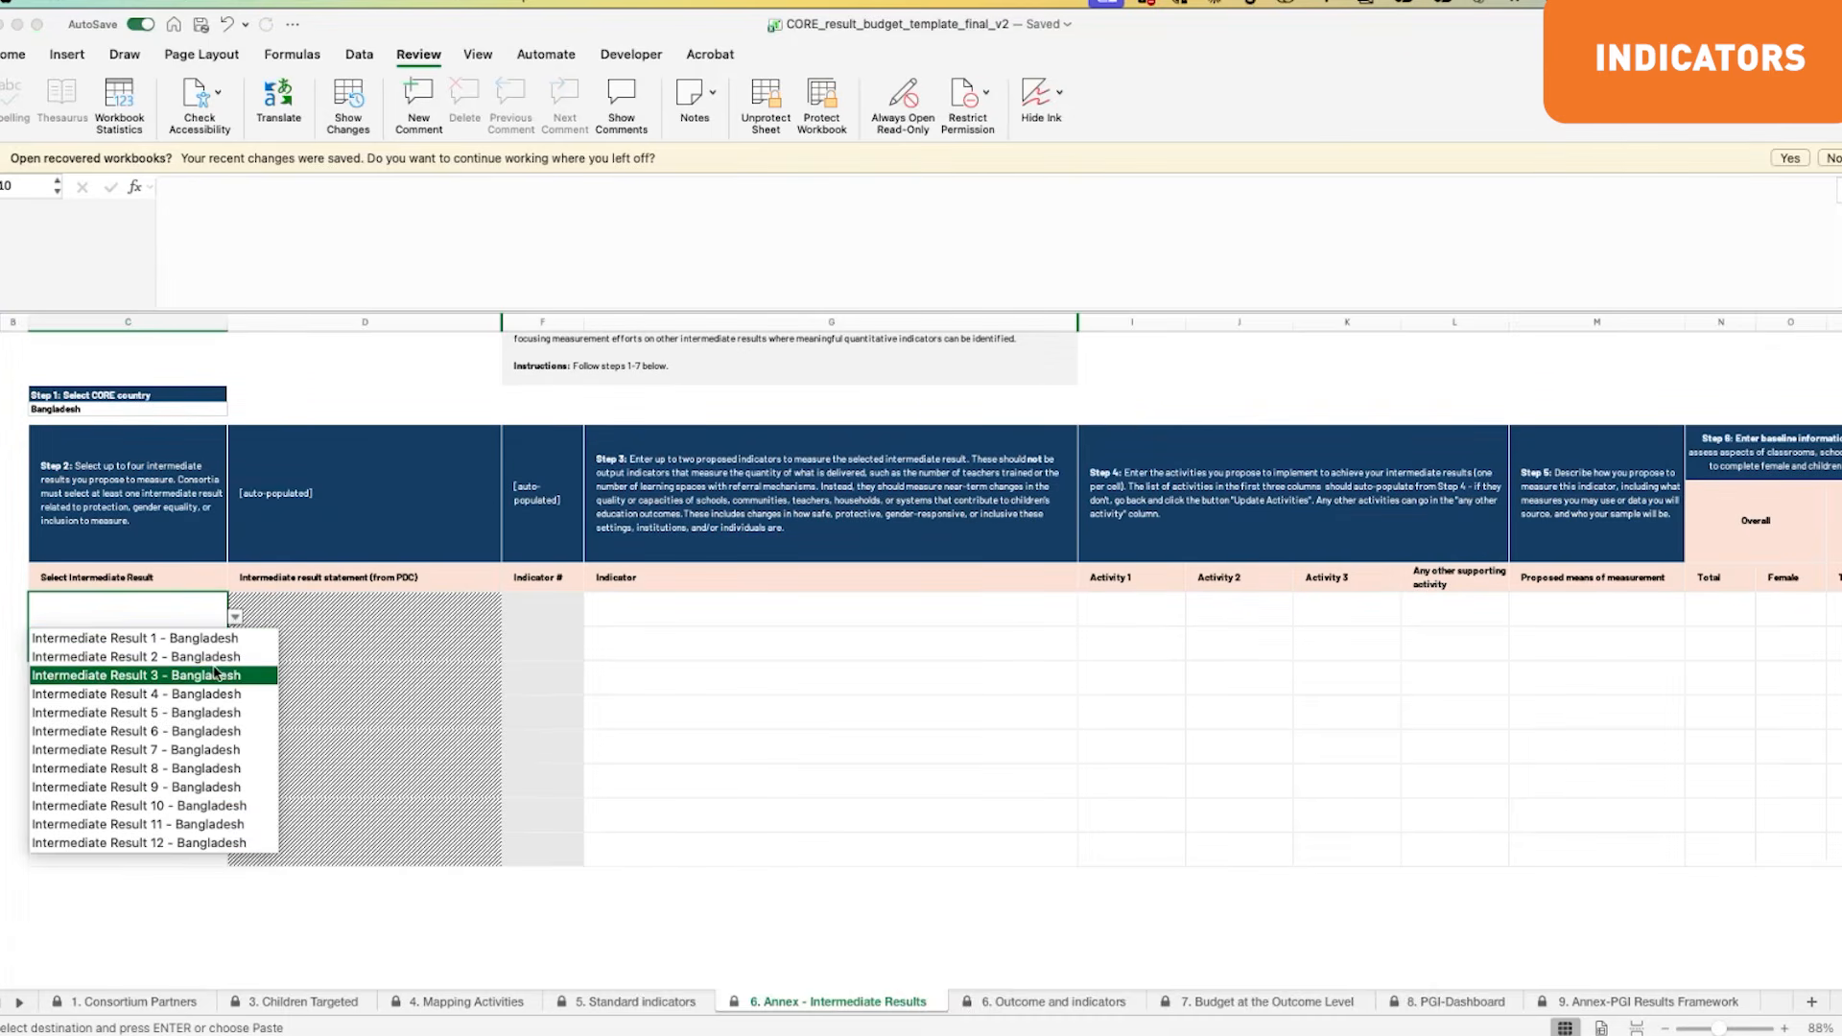
{"action": "key", "text": "Escape"}
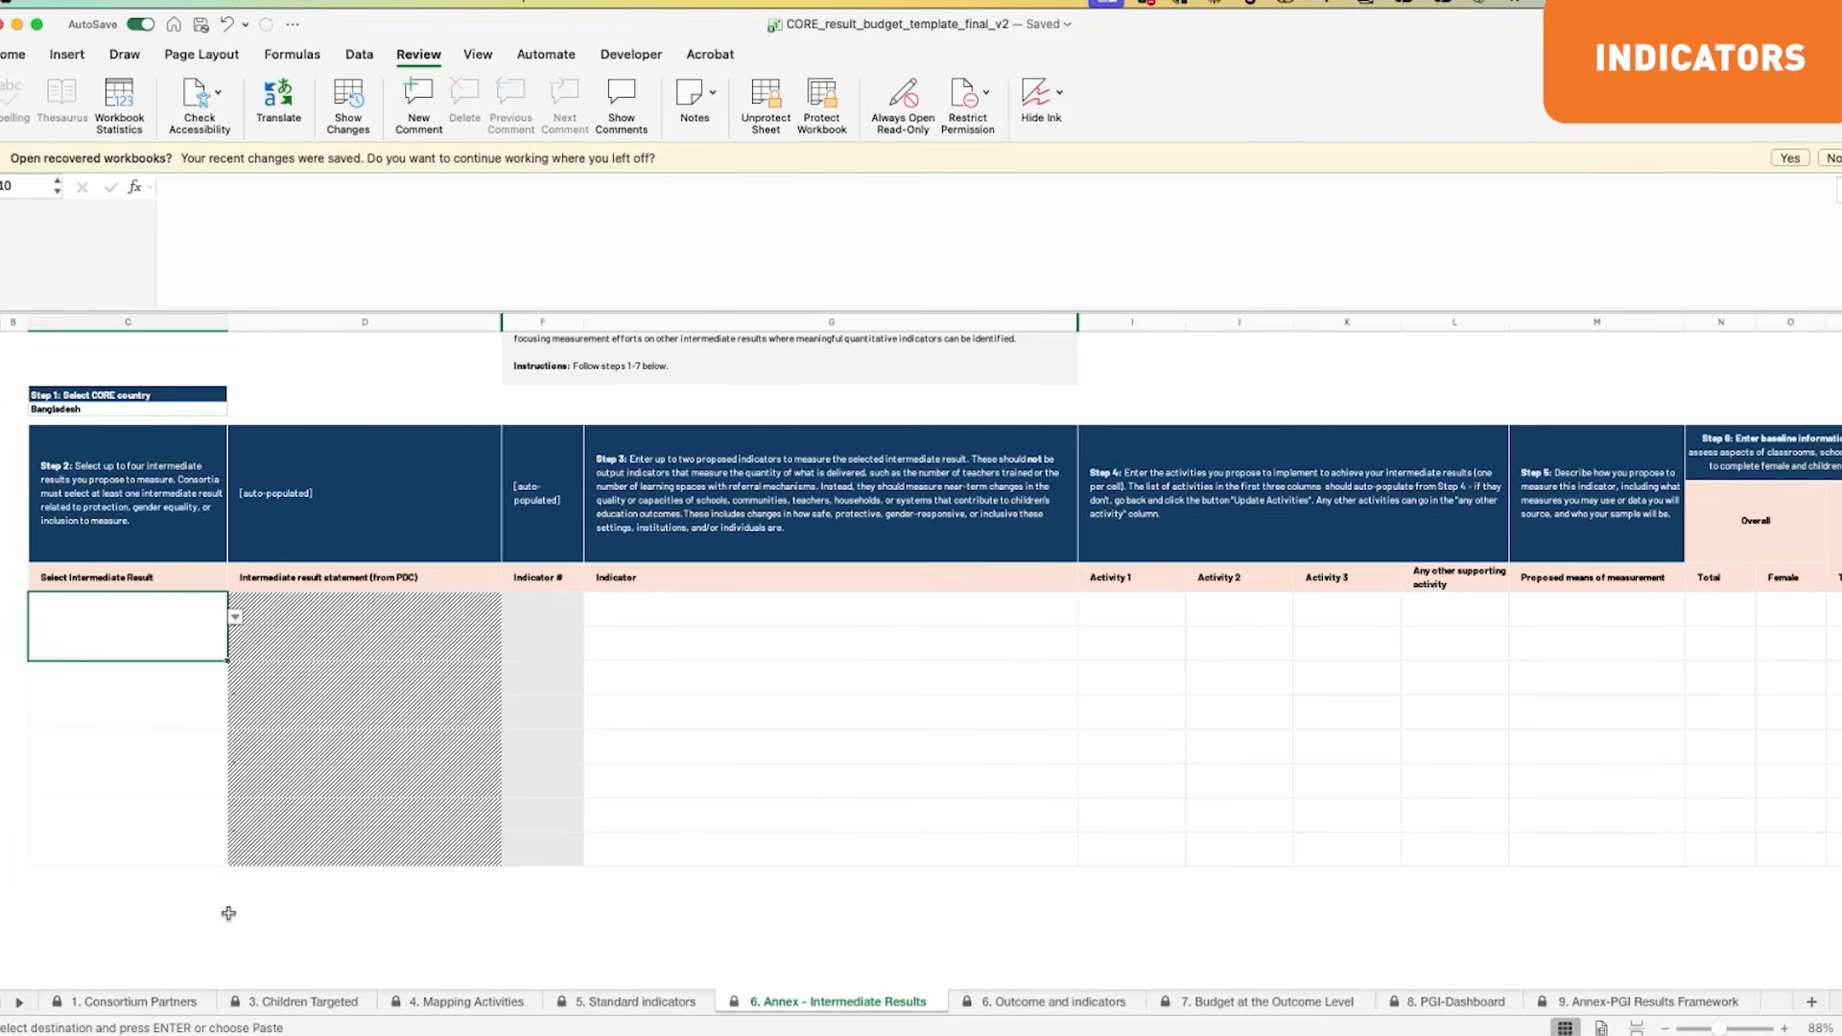
Step: Copy the IR 1.1 statement from the Intermediate Results sheet of the workbook ECW_CORE_Bangladesh_Theory_of_Change_20260709
{"action": "key", "text": "super+grave"}
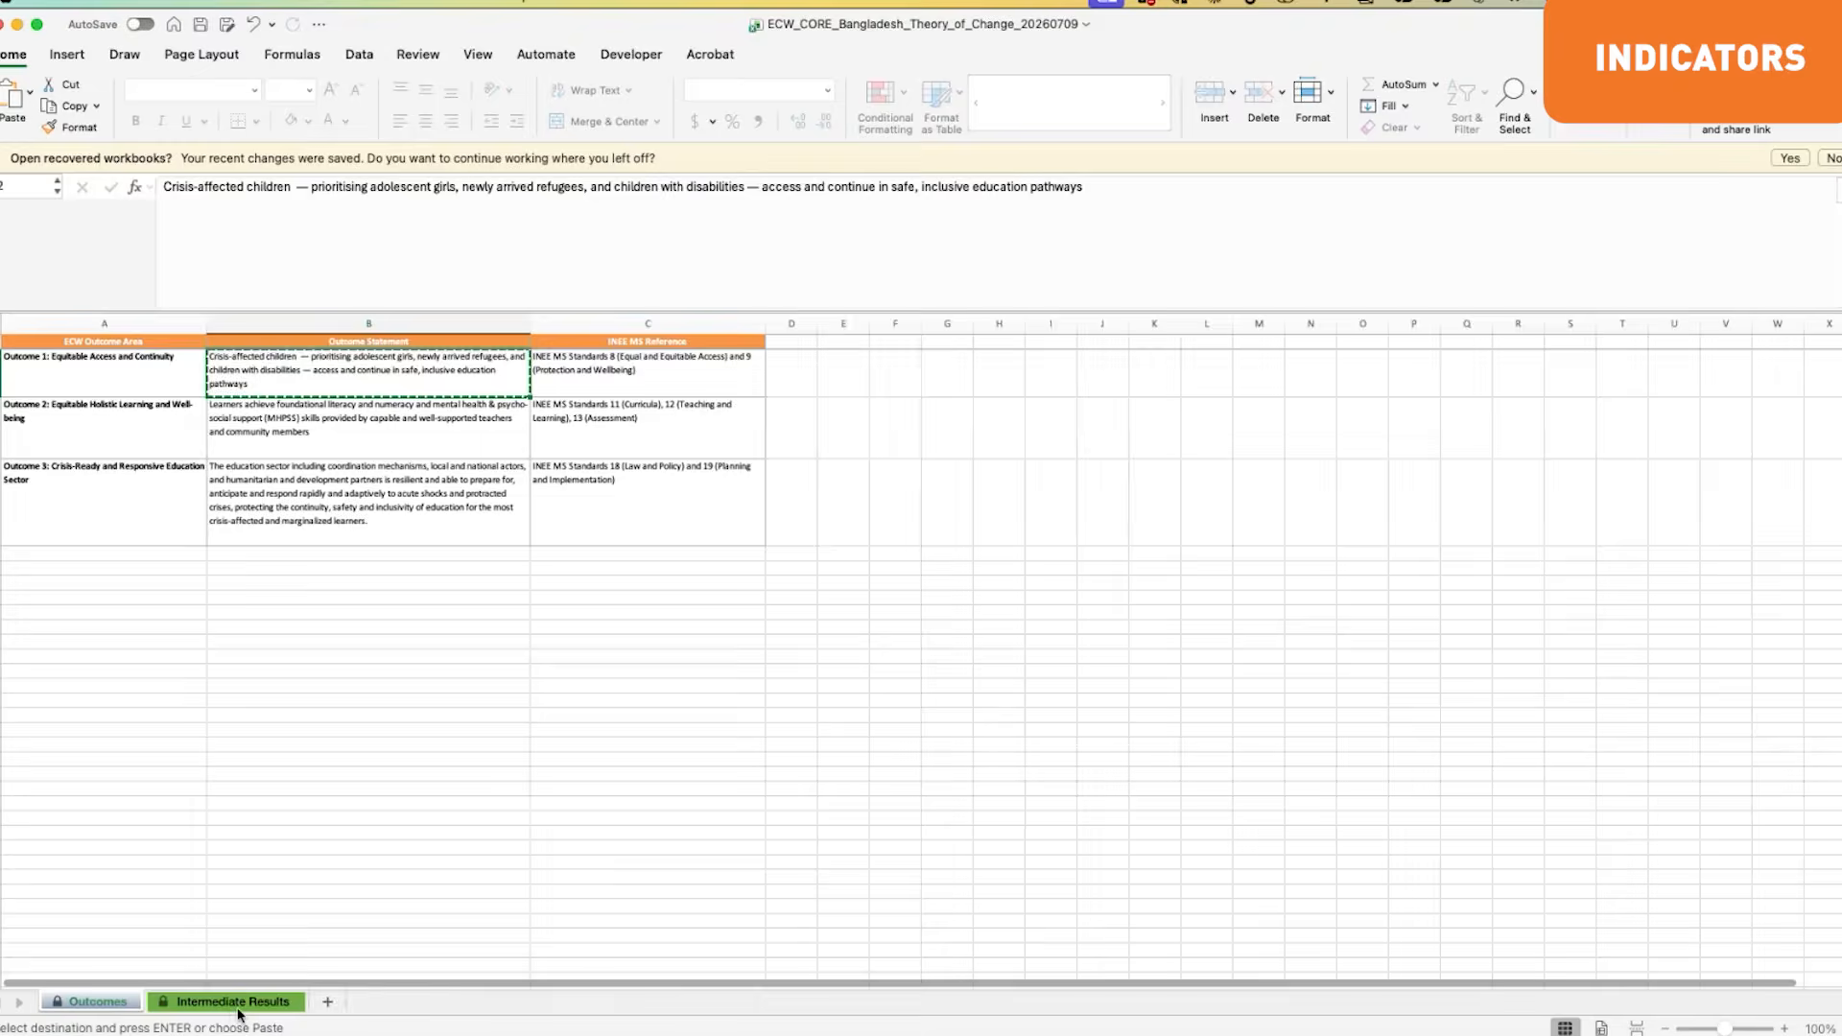
{"action": "left_click", "coordinate": [232, 1008]}
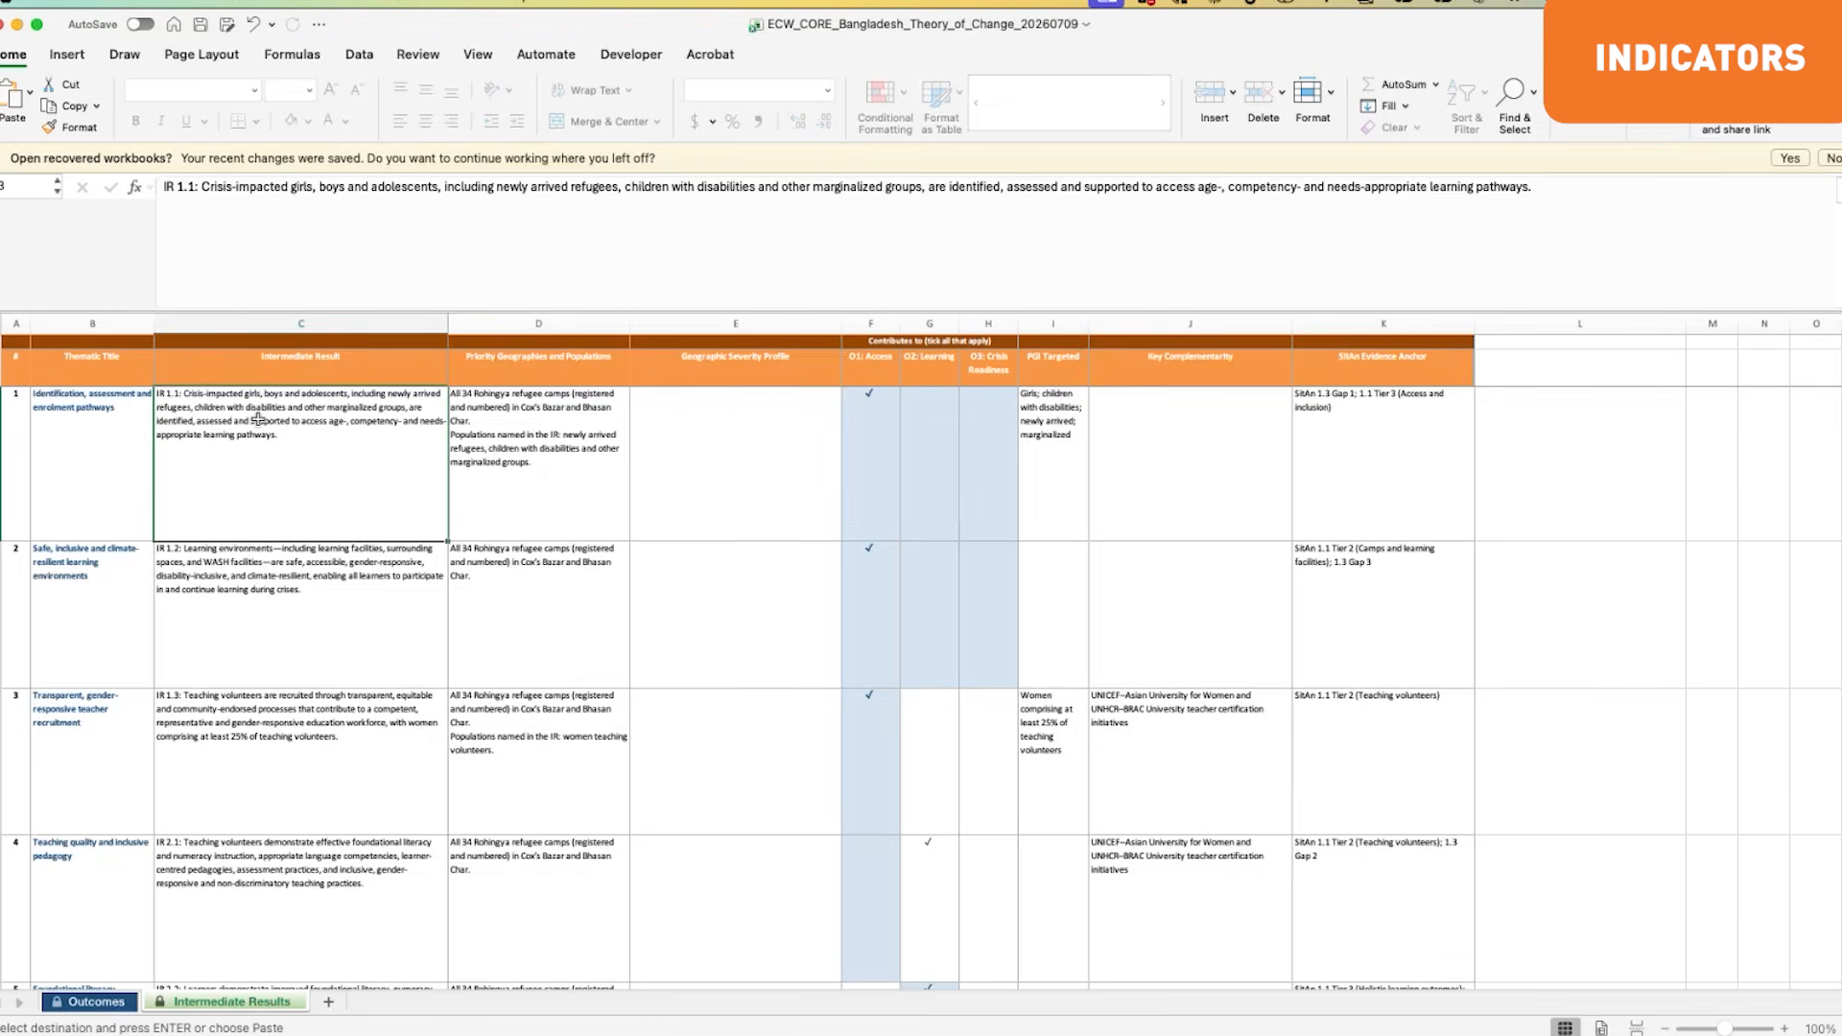
{"action": "key", "text": "super+c"}
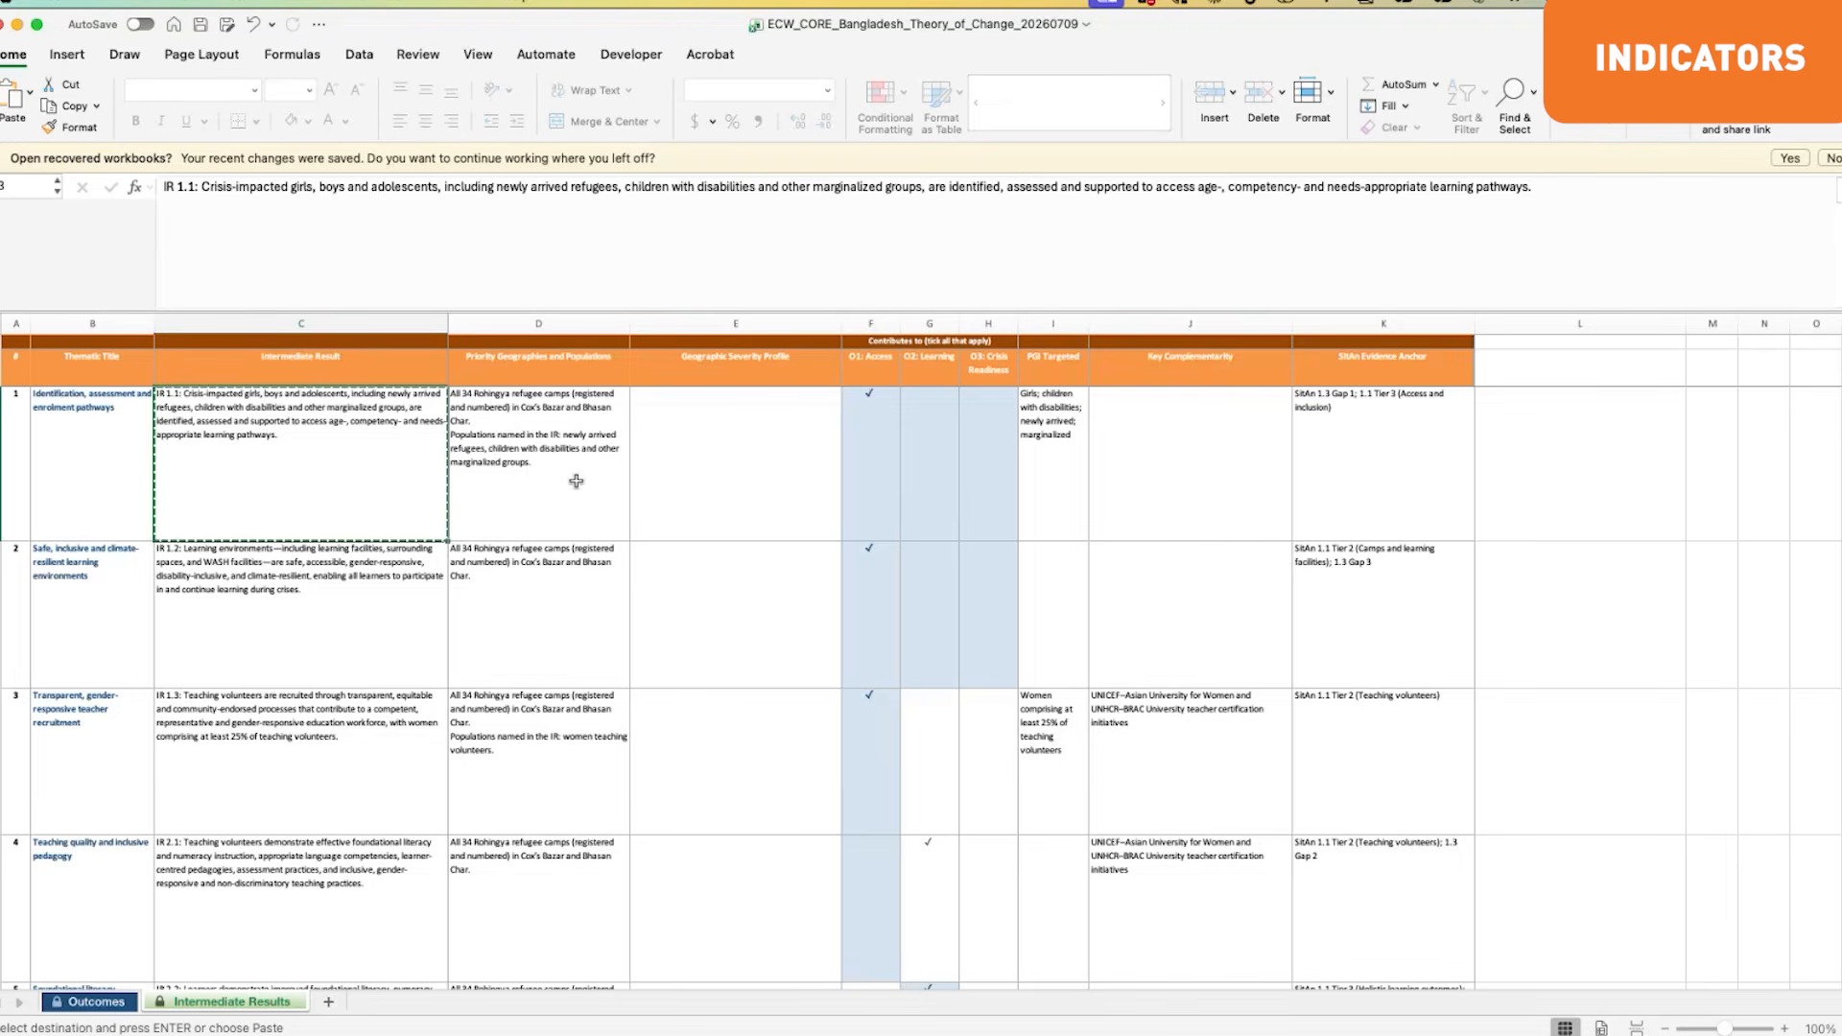
Step: Return to CORE_result_budget_template_final_v2, choose Intermediate Result 1 - Bangladesh in the first row of the annex table, and select its first indicator cell
{"action": "key", "text": "super+grave"}
{"action": "left_click", "coordinate": [173, 610]}
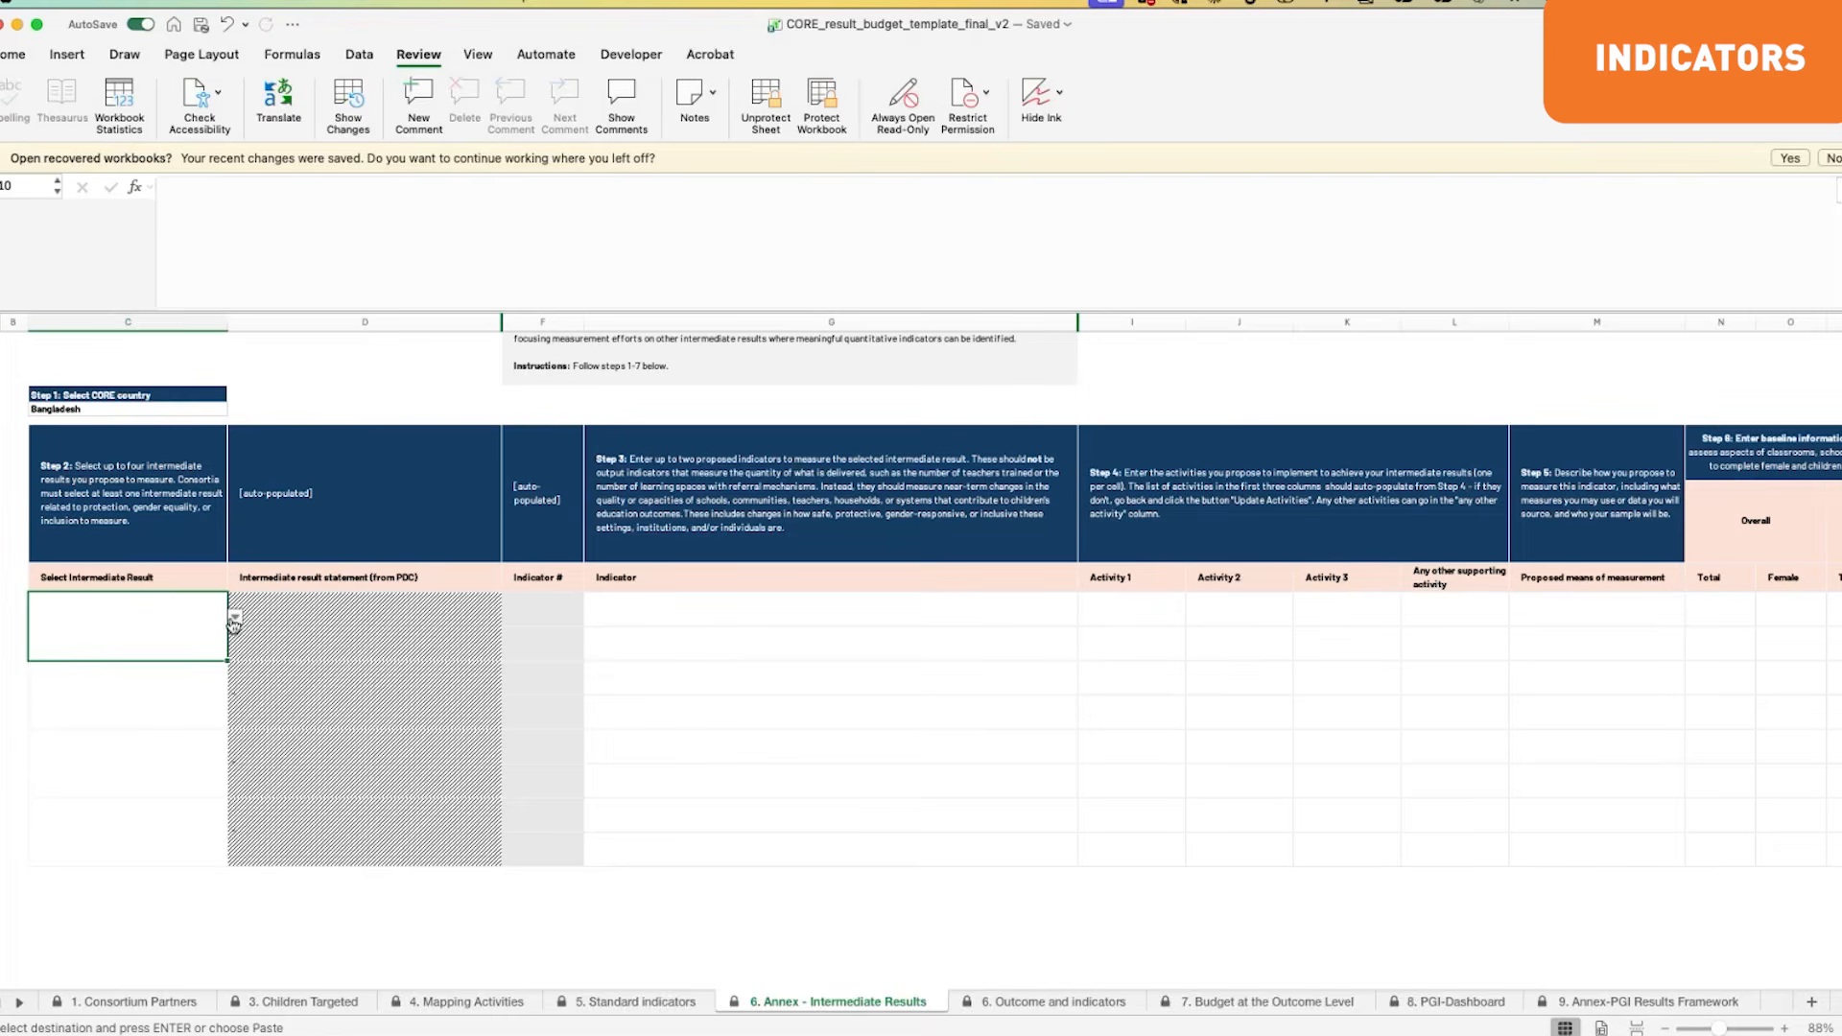
{"action": "left_click", "coordinate": [233, 619]}
{"action": "left_click", "coordinate": [209, 639]}
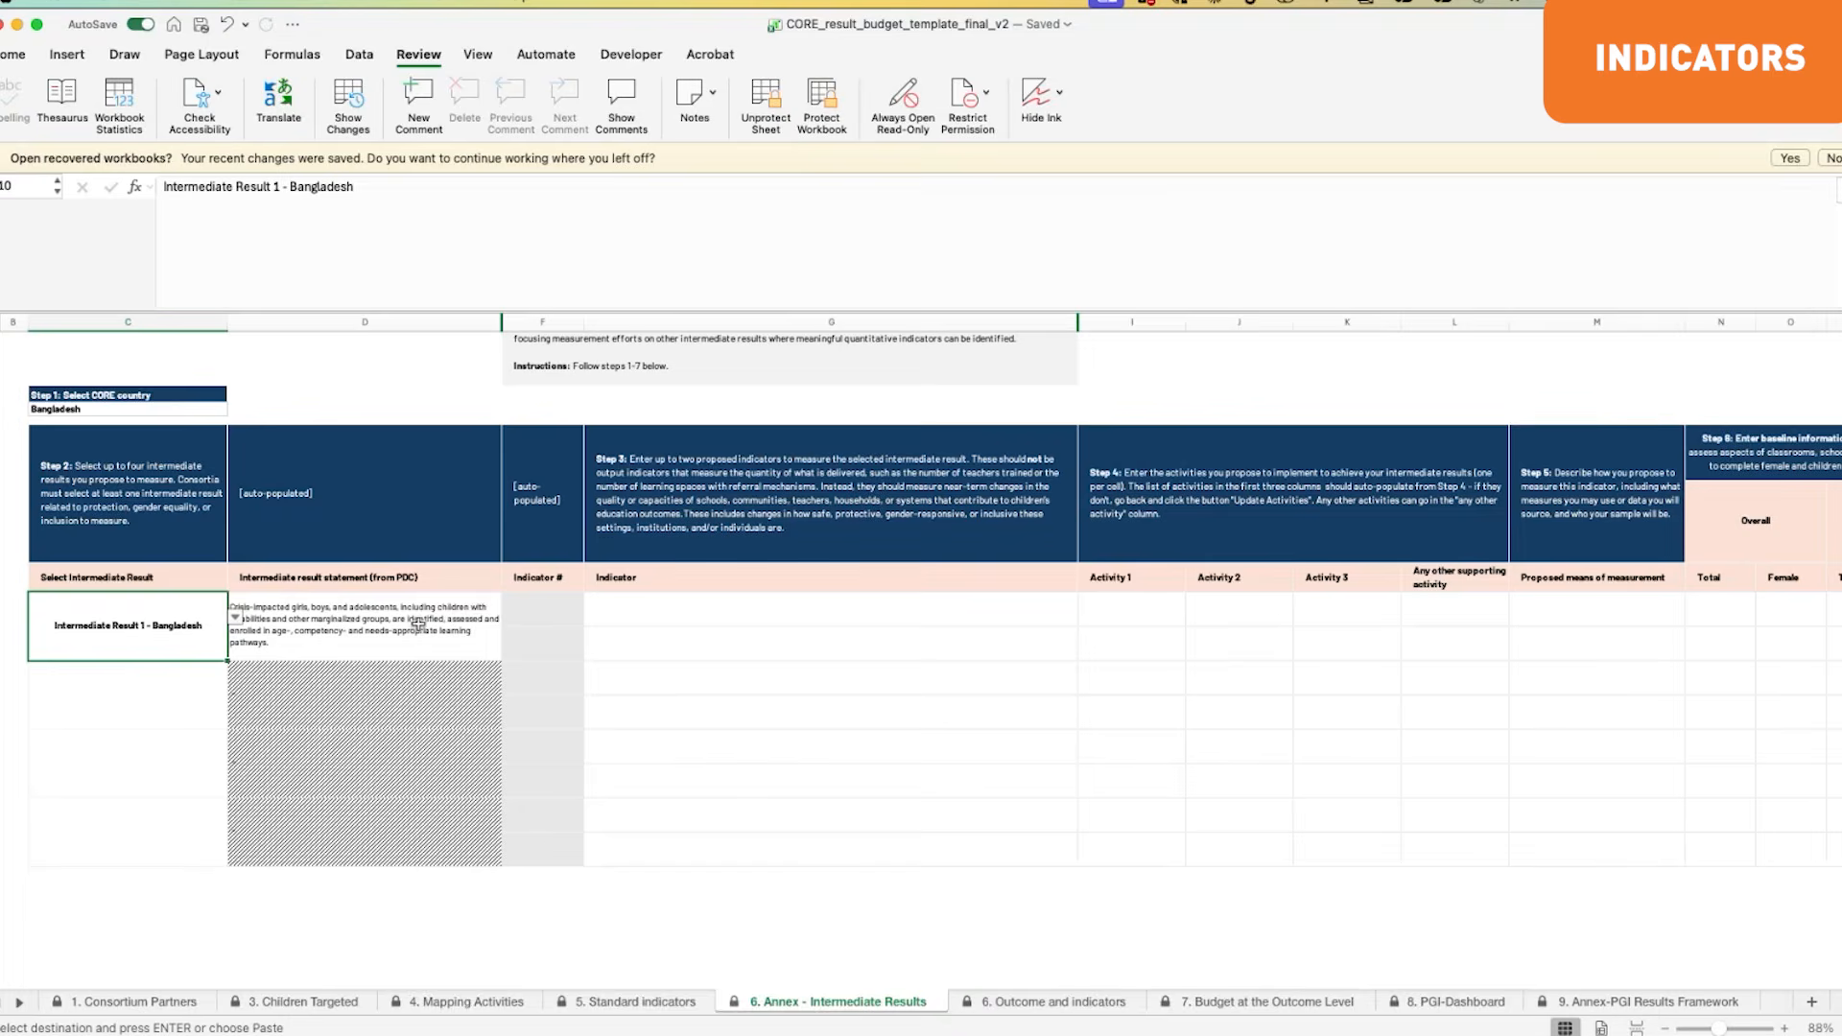
{"action": "scroll", "coordinate": [418, 624], "scroll_direction": "up", "scroll_amount": 3}
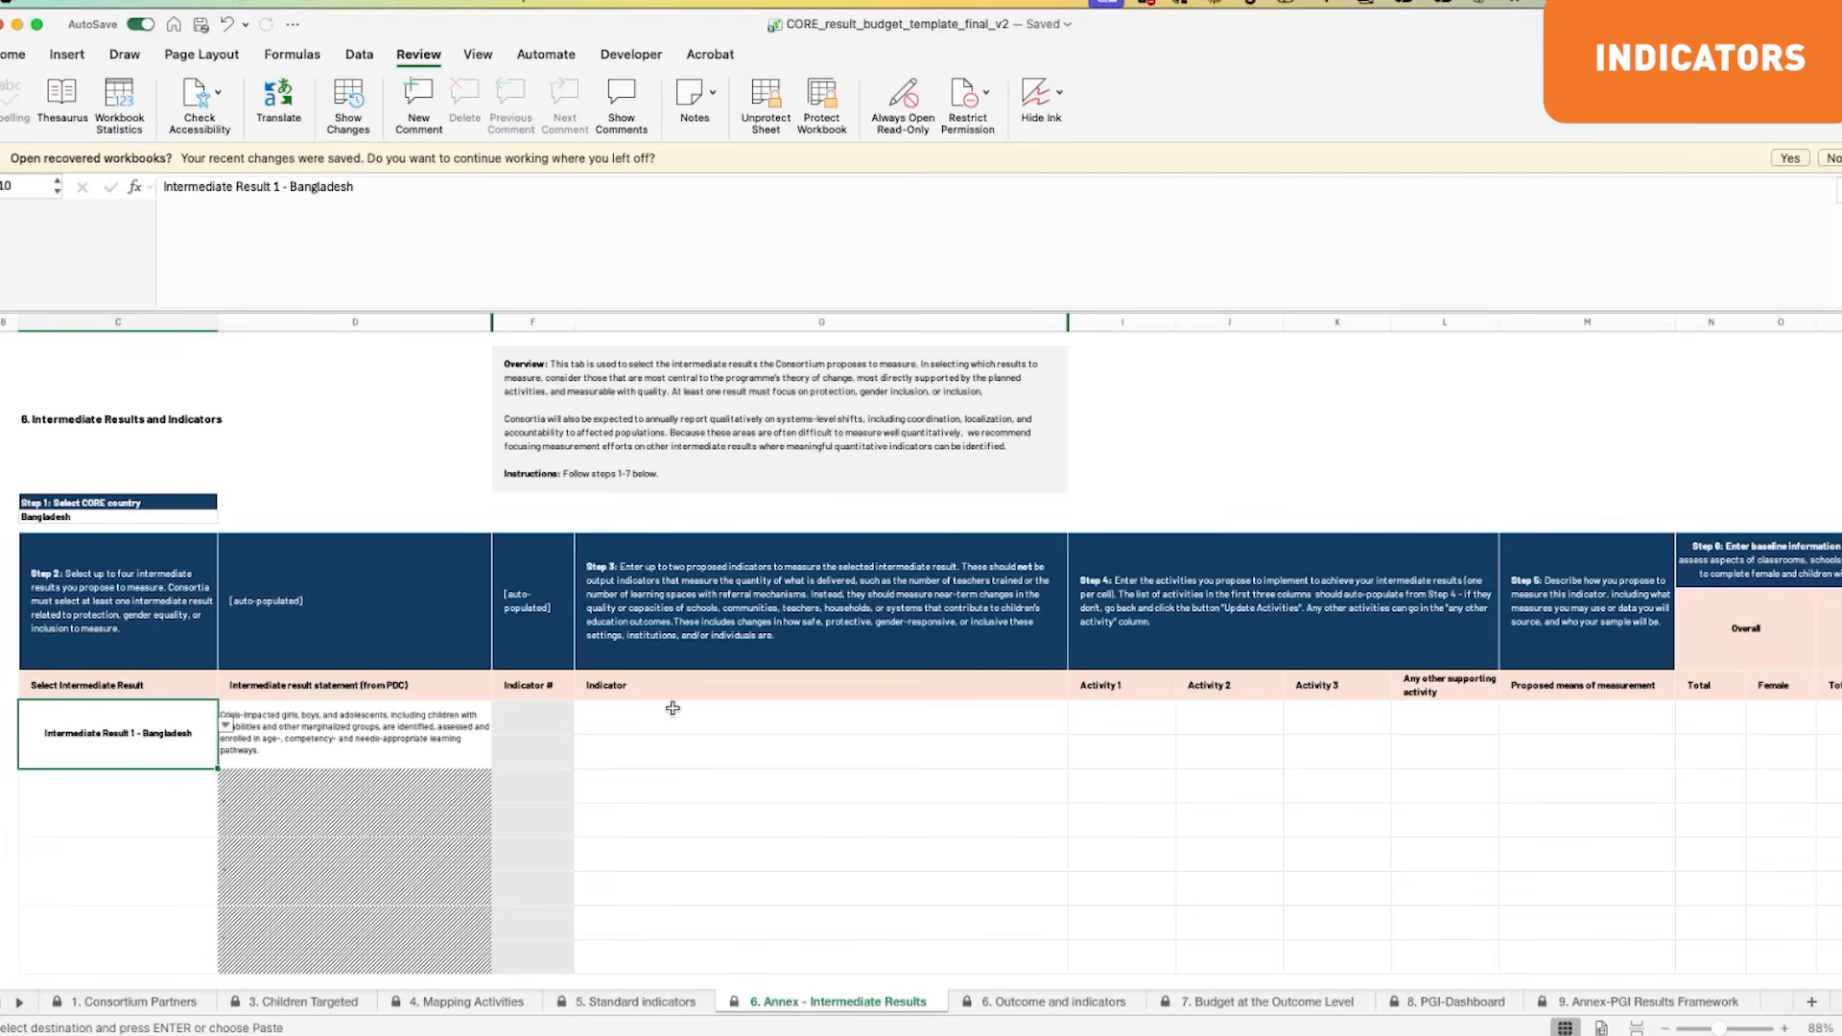
{"action": "left_click", "coordinate": [648, 727]}
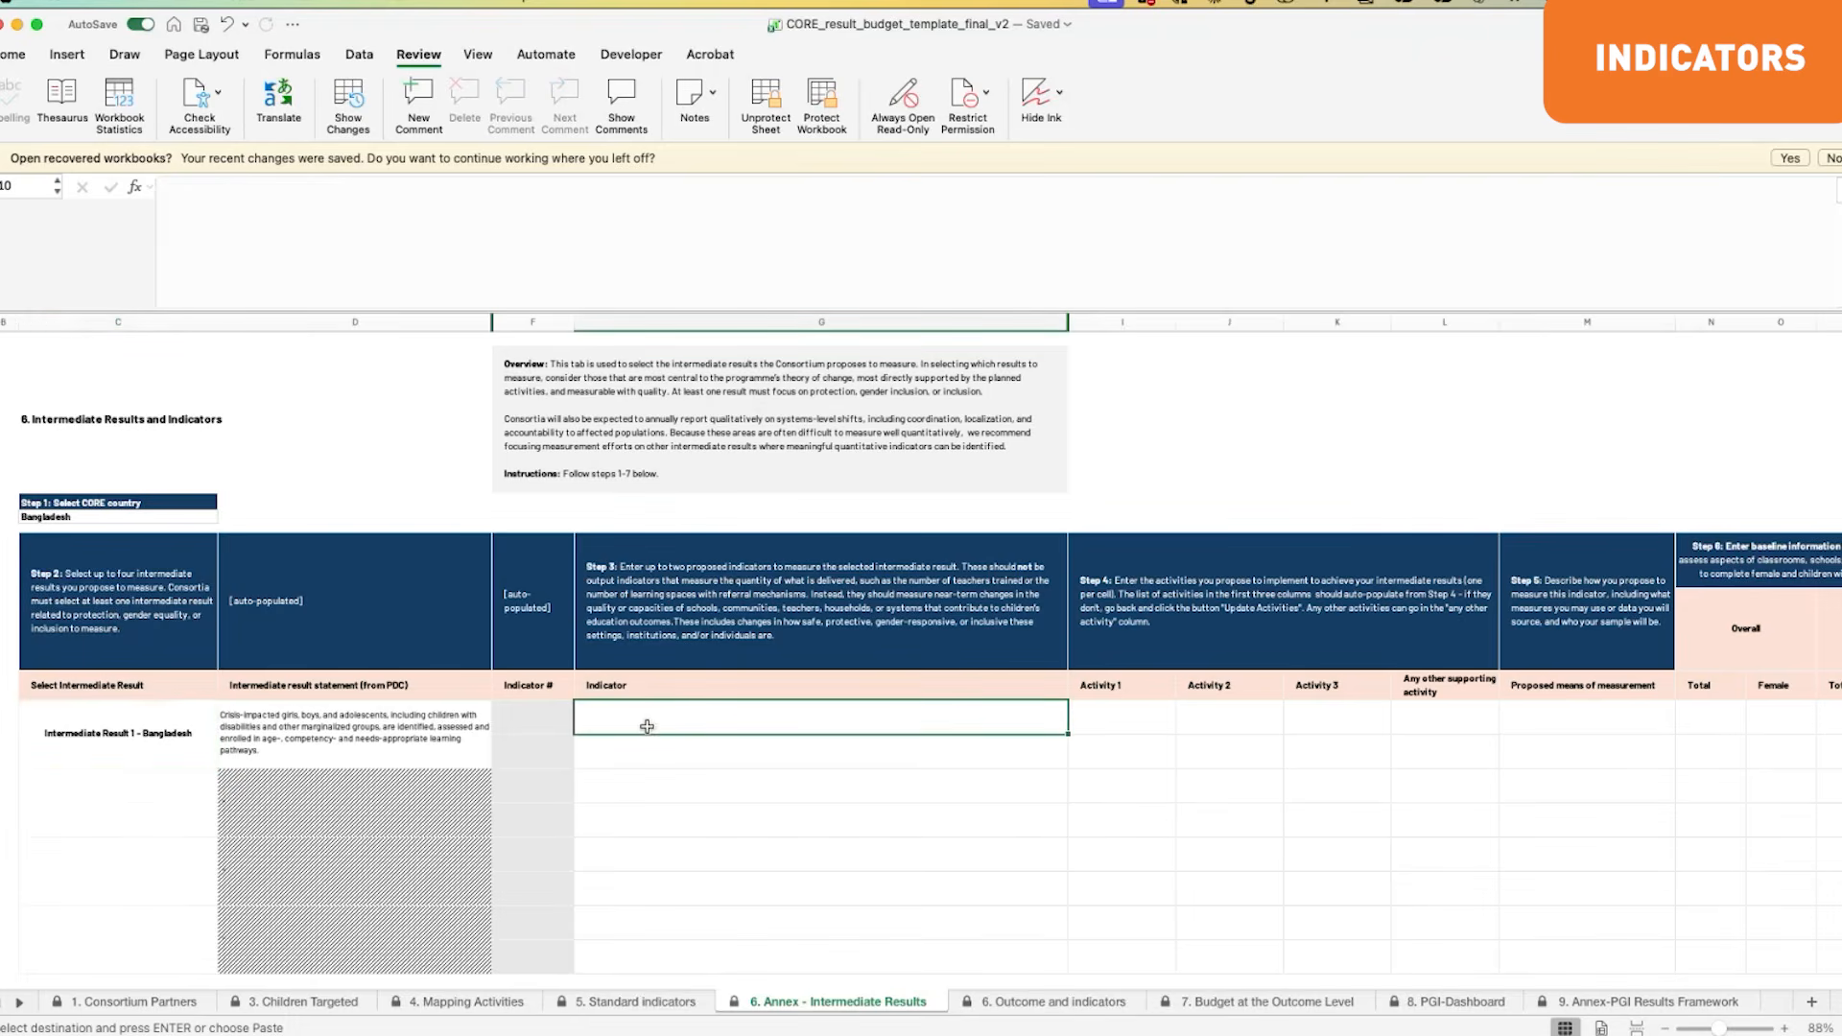
Step: Review the selectable Activity 1 options for Intermediate Result 1 - Bangladesh, plus the measurement, baseline and target columns
{"action": "left_click", "coordinate": [1167, 724]}
{"action": "left_click", "coordinate": [1184, 725]}
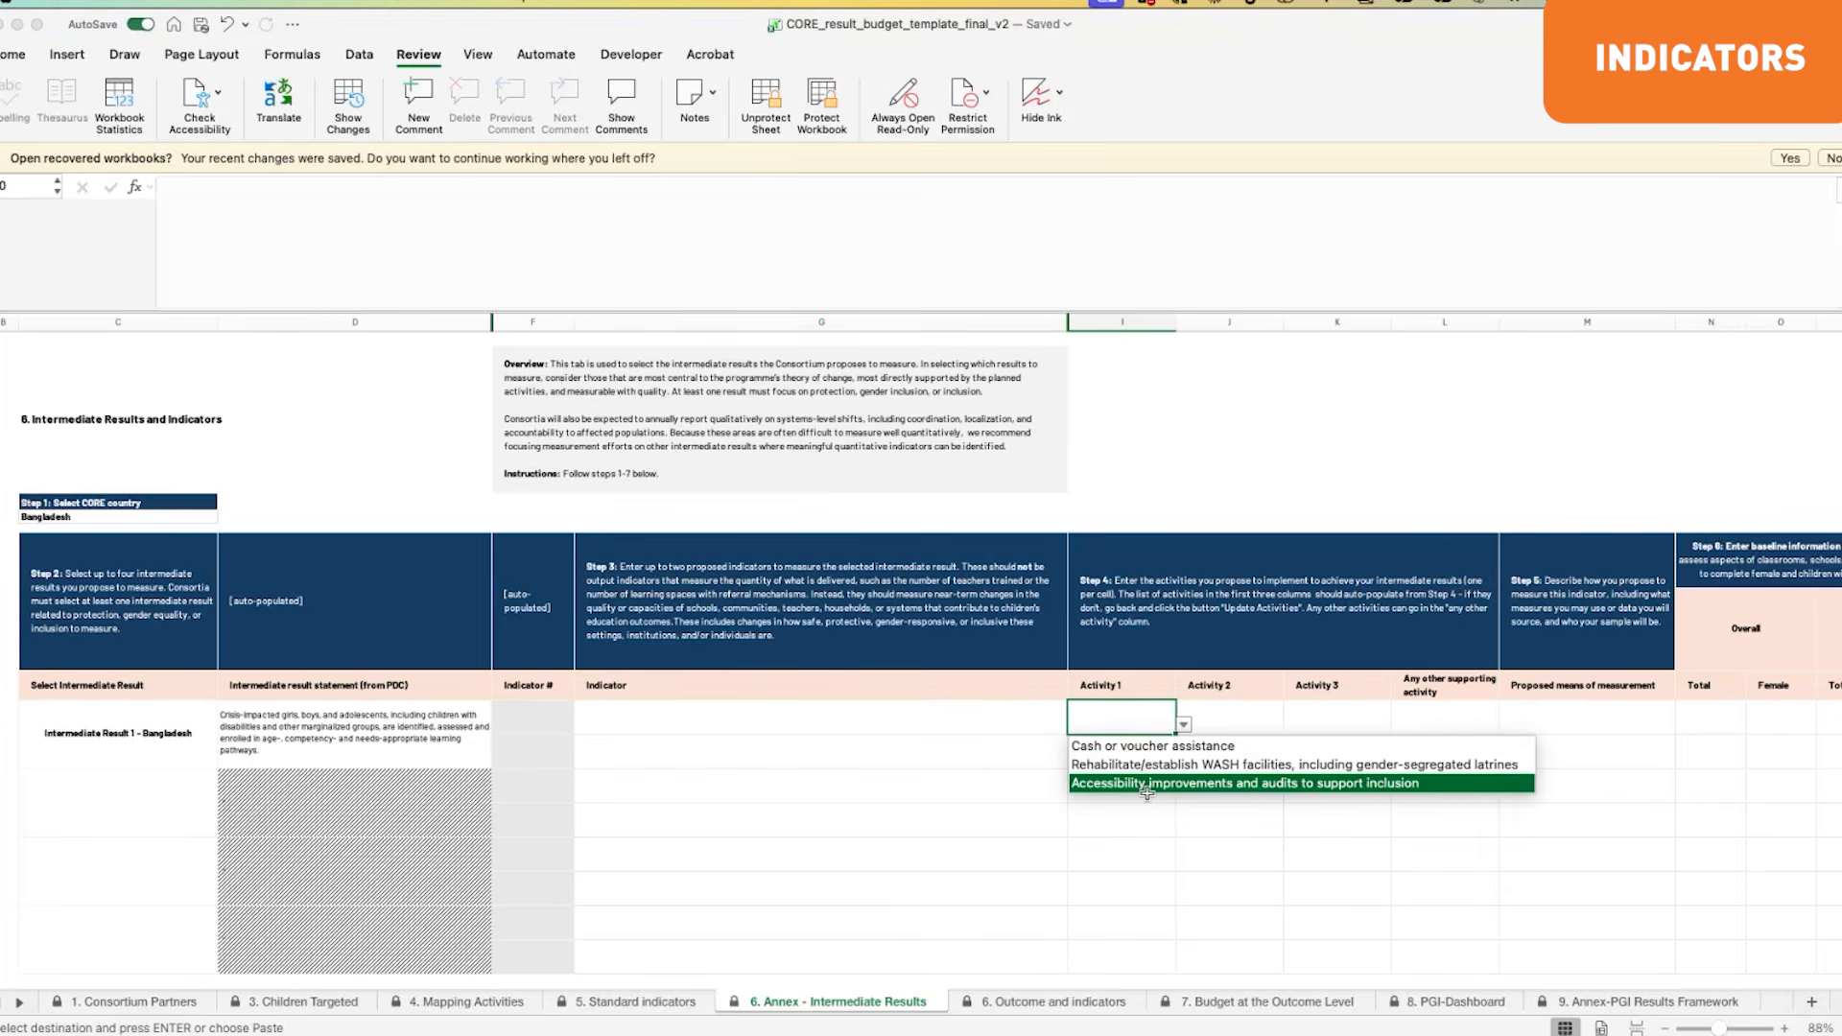
{"action": "left_click", "coordinate": [912, 862]}
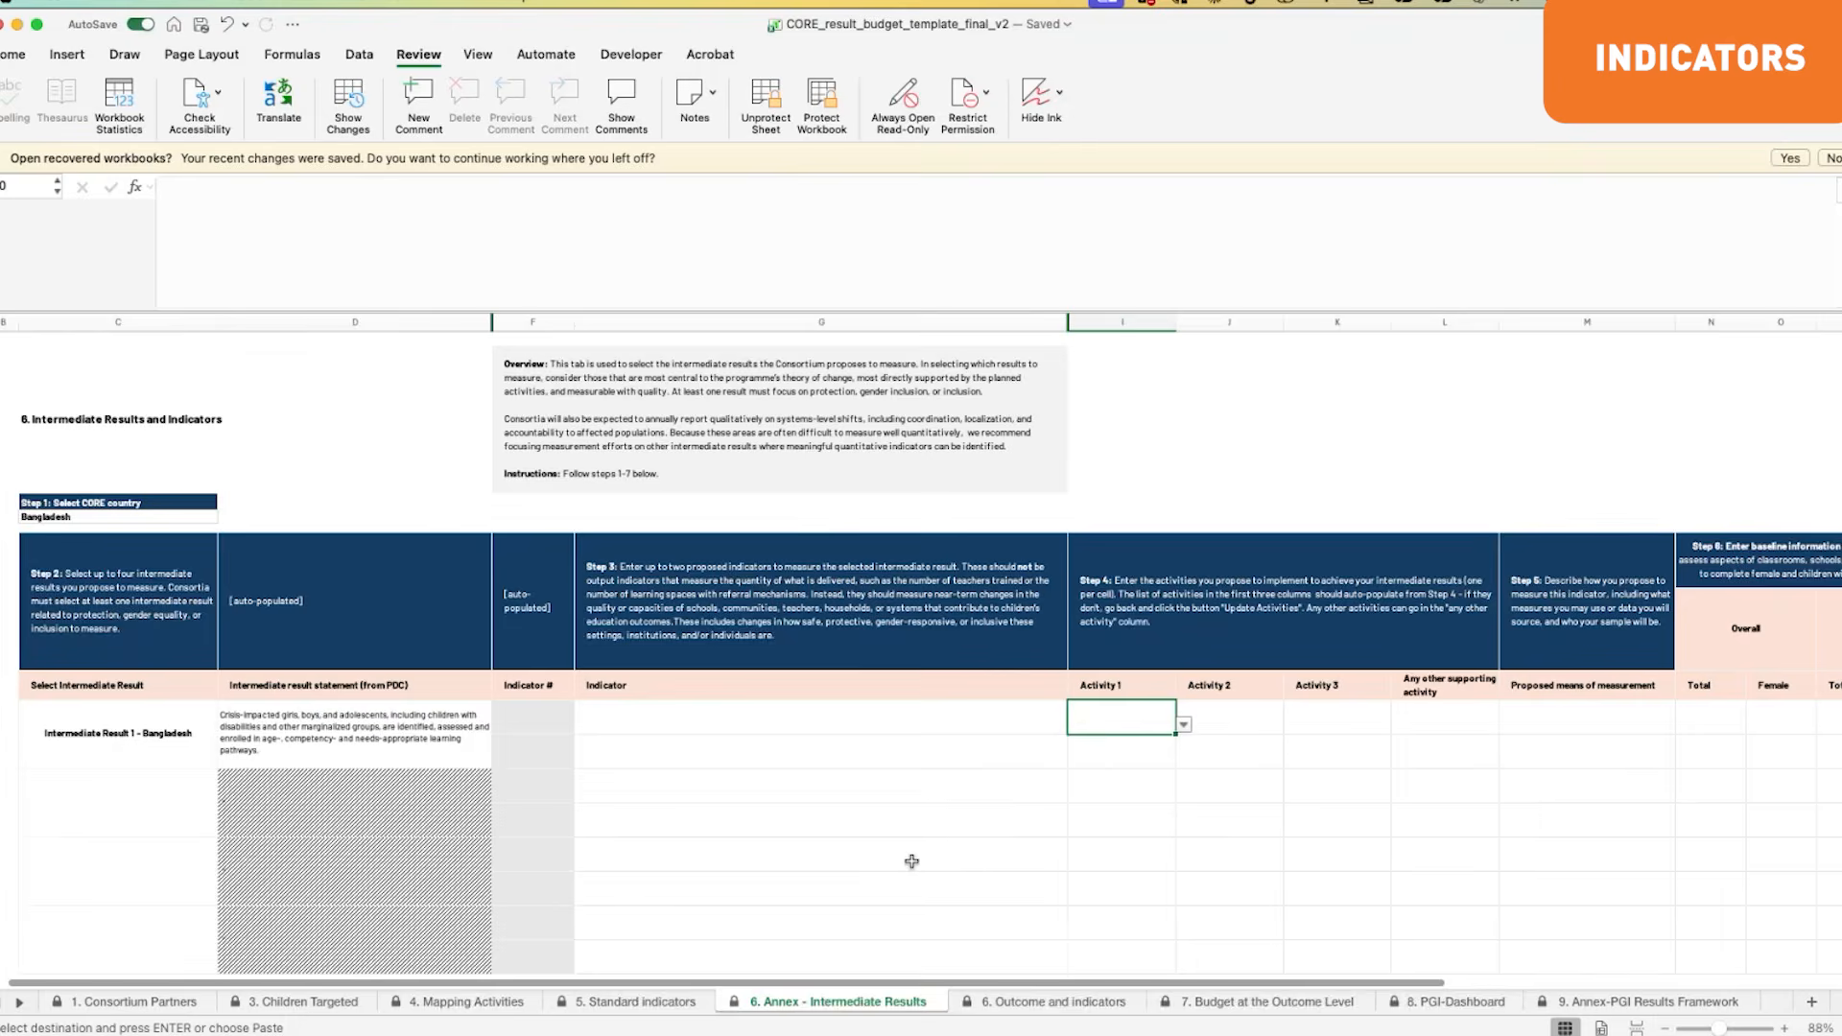
{"action": "scroll", "coordinate": [912, 862], "scroll_direction": "right", "scroll_amount": 10}
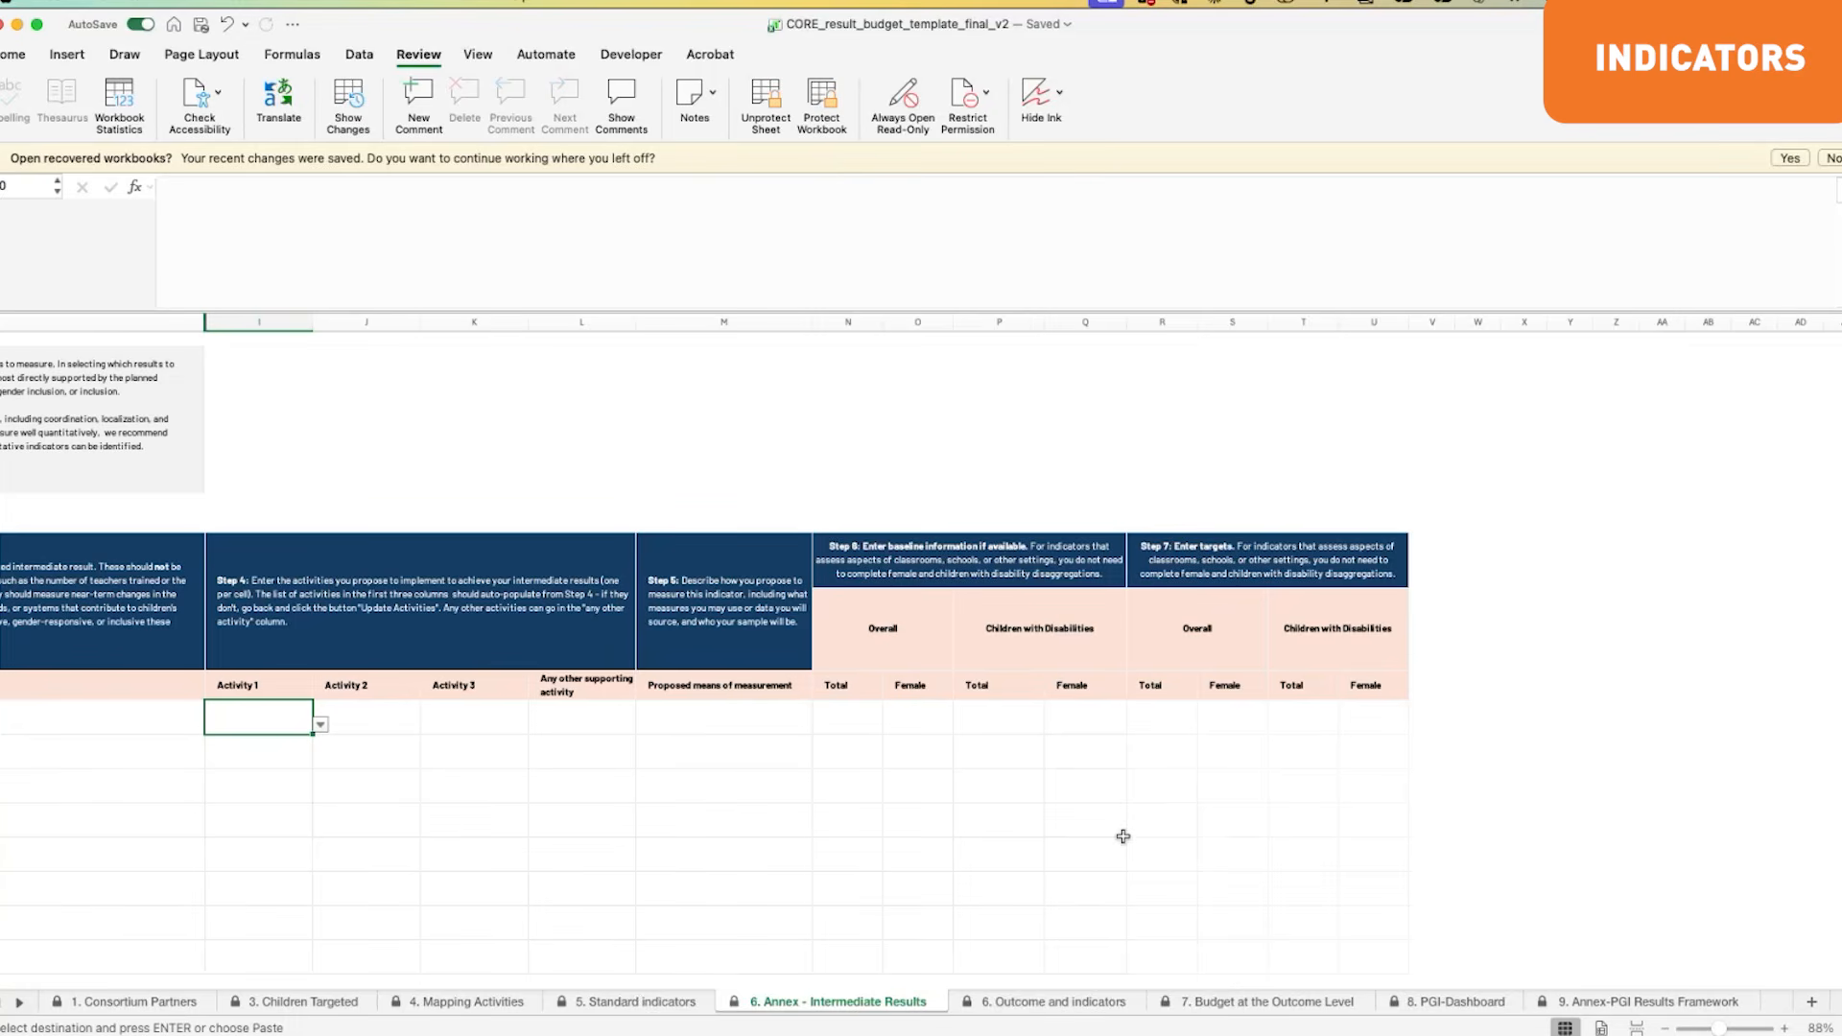
{"action": "scroll", "coordinate": [1122, 836], "scroll_direction": "left", "scroll_amount": 5}
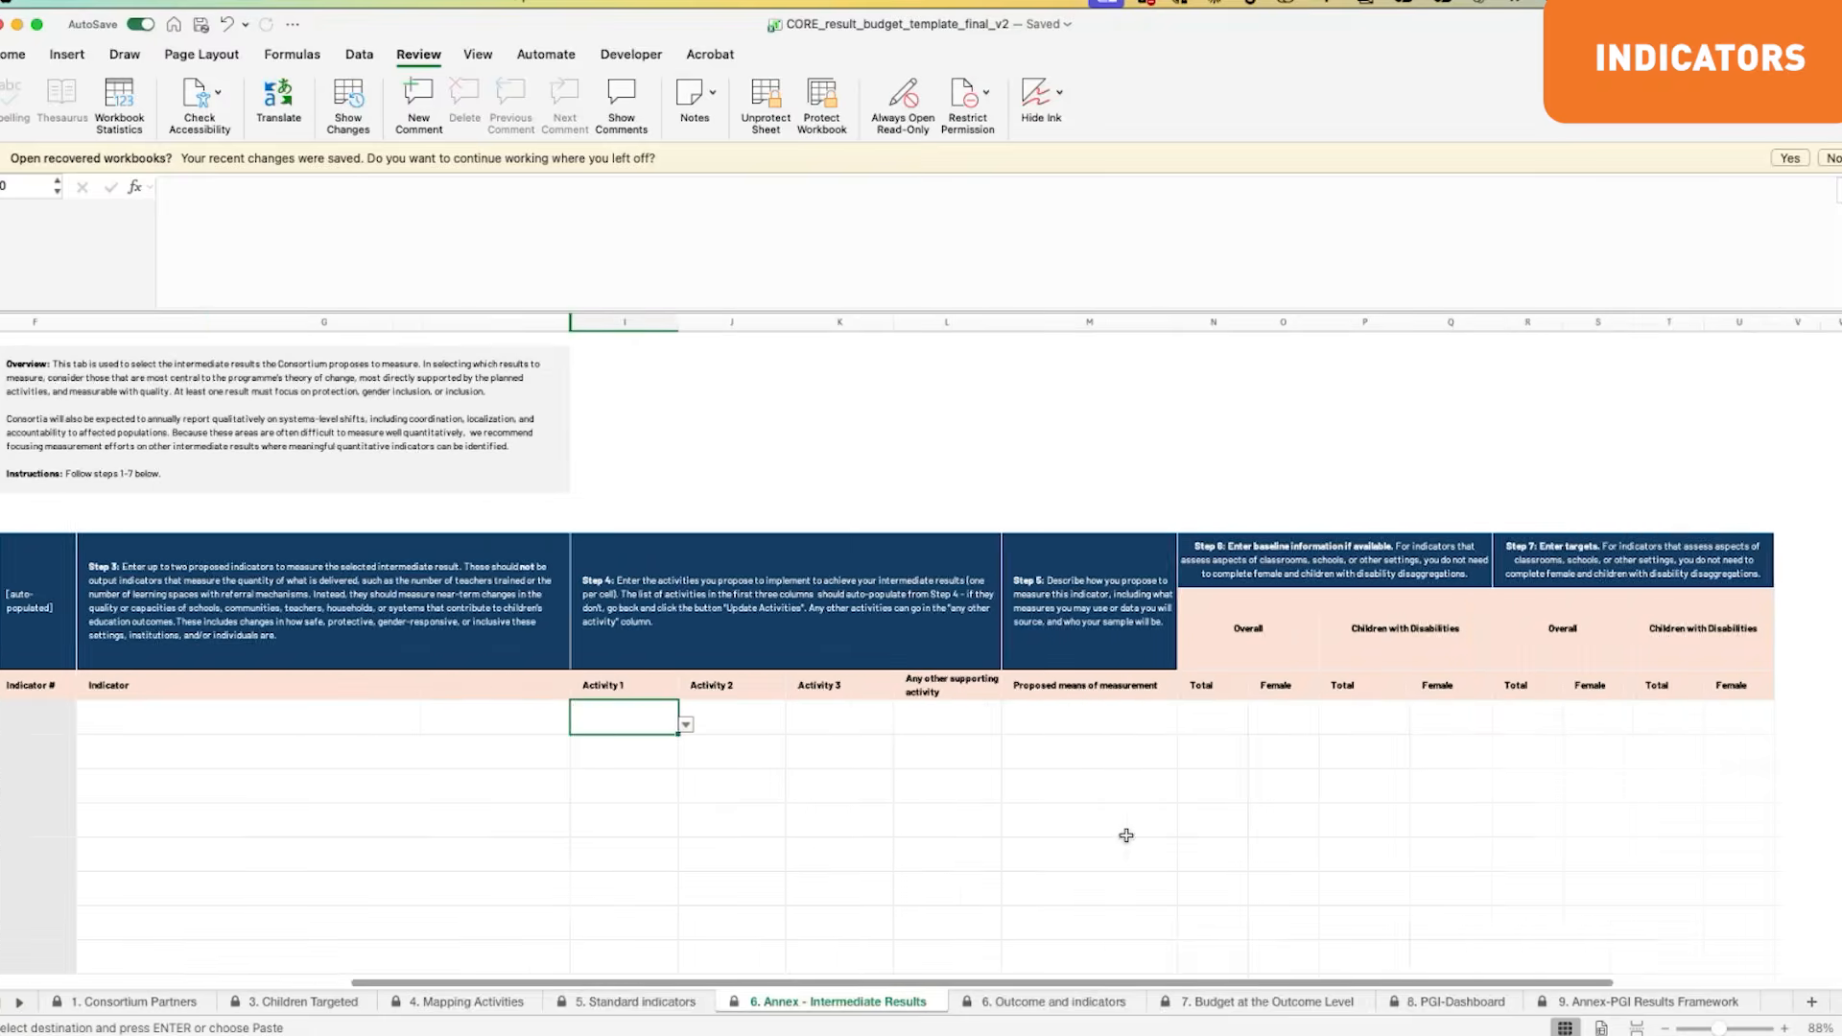
Step: Compare the 6. Outcome and indicators sheet with the 6. Annex - Intermediate Results sheet, ending on the outcomes sheet
{"action": "left_click", "coordinate": [1062, 1008]}
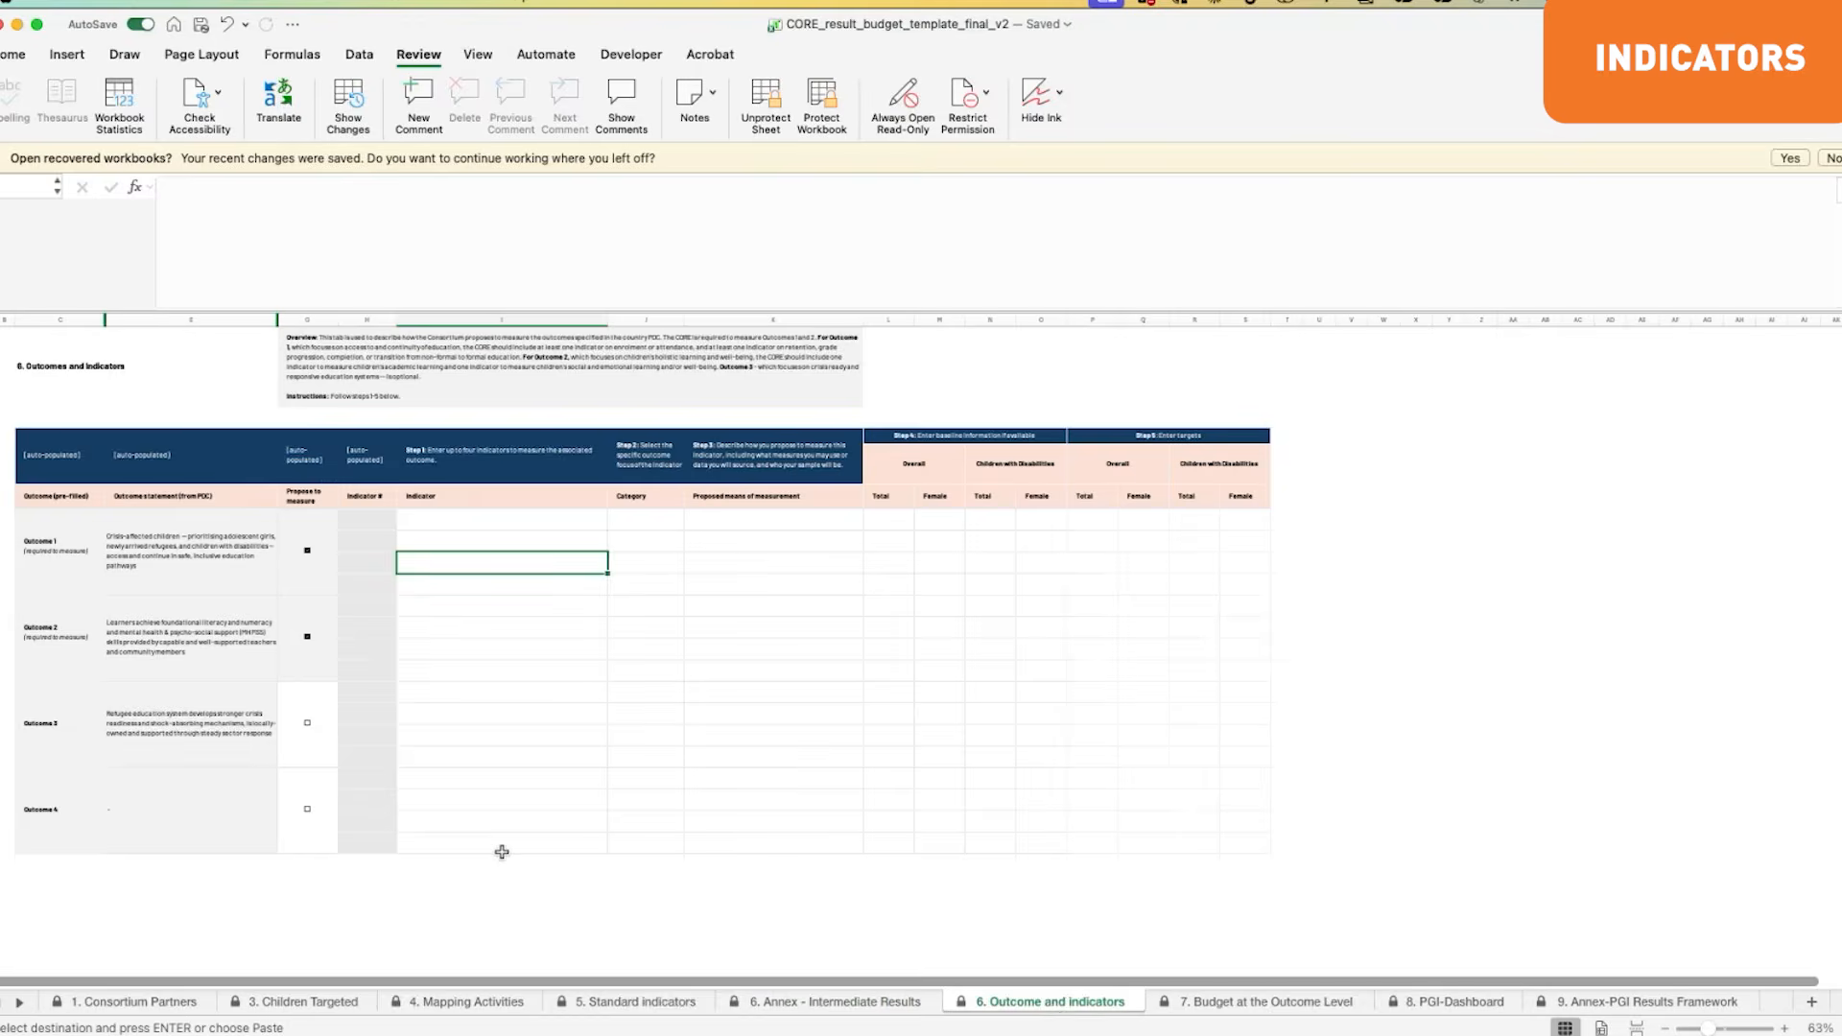
{"action": "scroll", "coordinate": [502, 852], "scroll_direction": "up", "scroll_amount": 1}
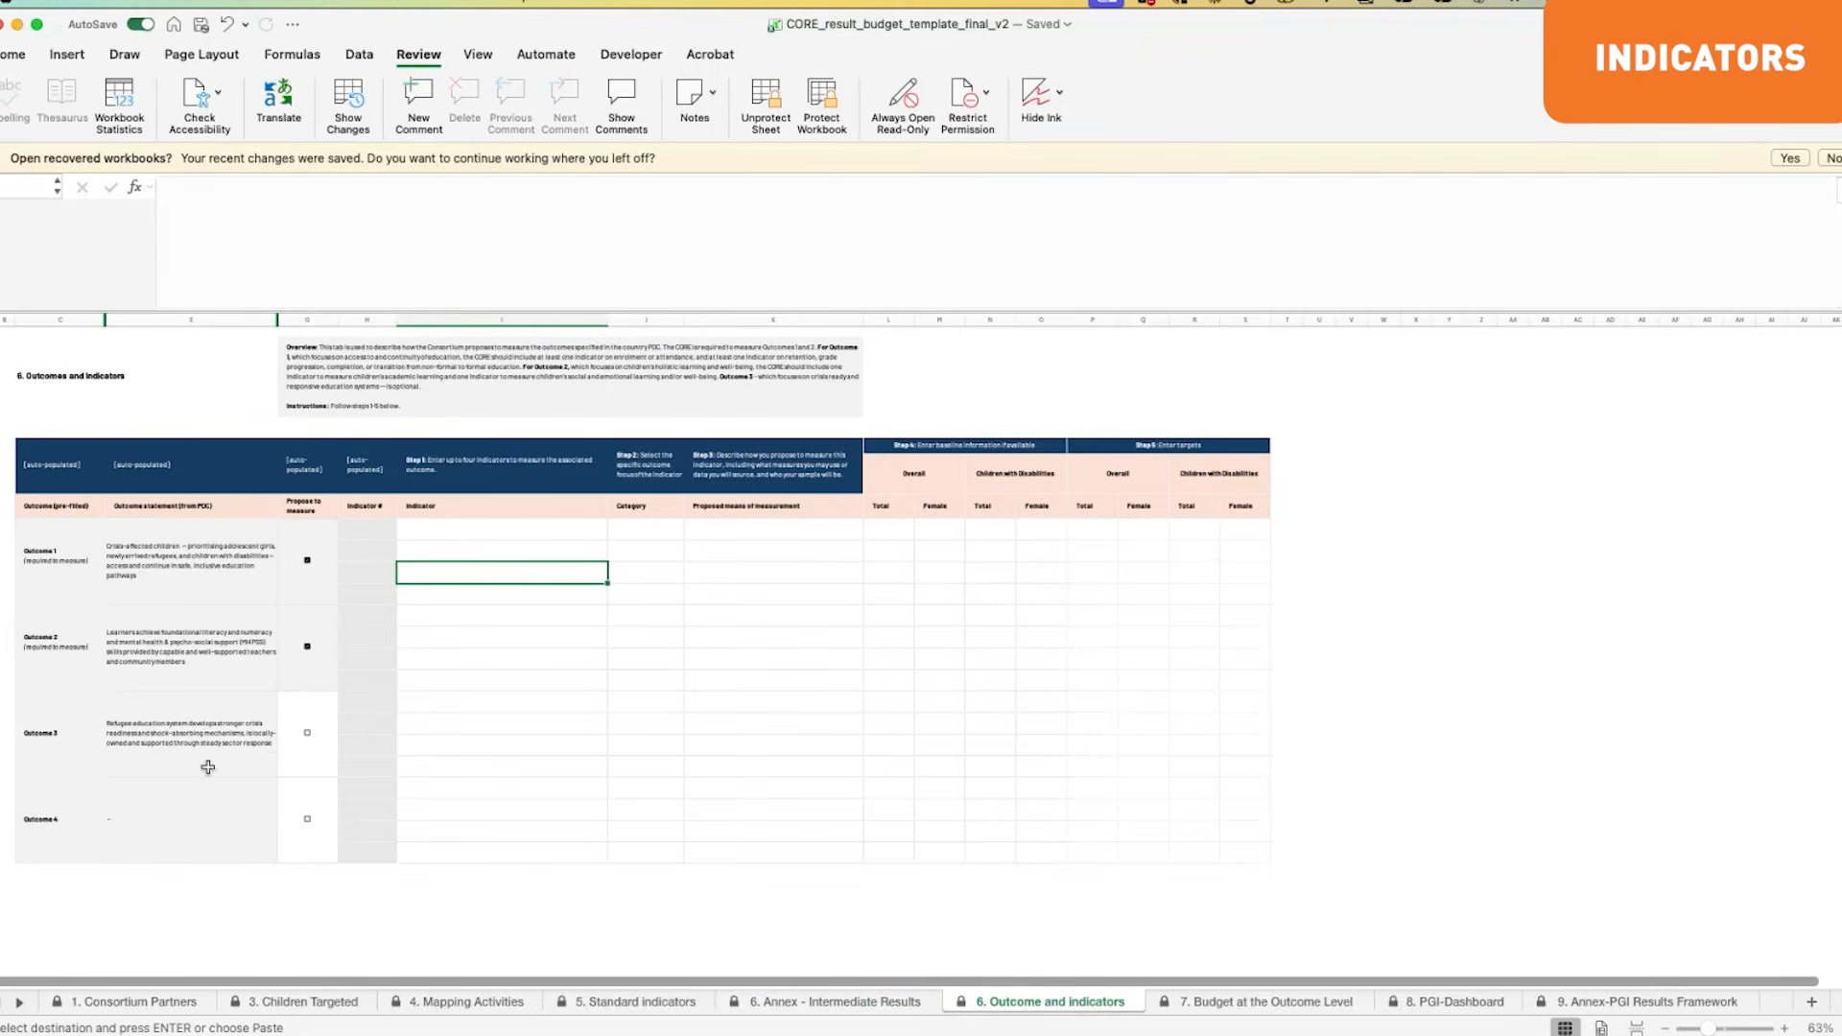
{"action": "left_click", "coordinate": [804, 1006]}
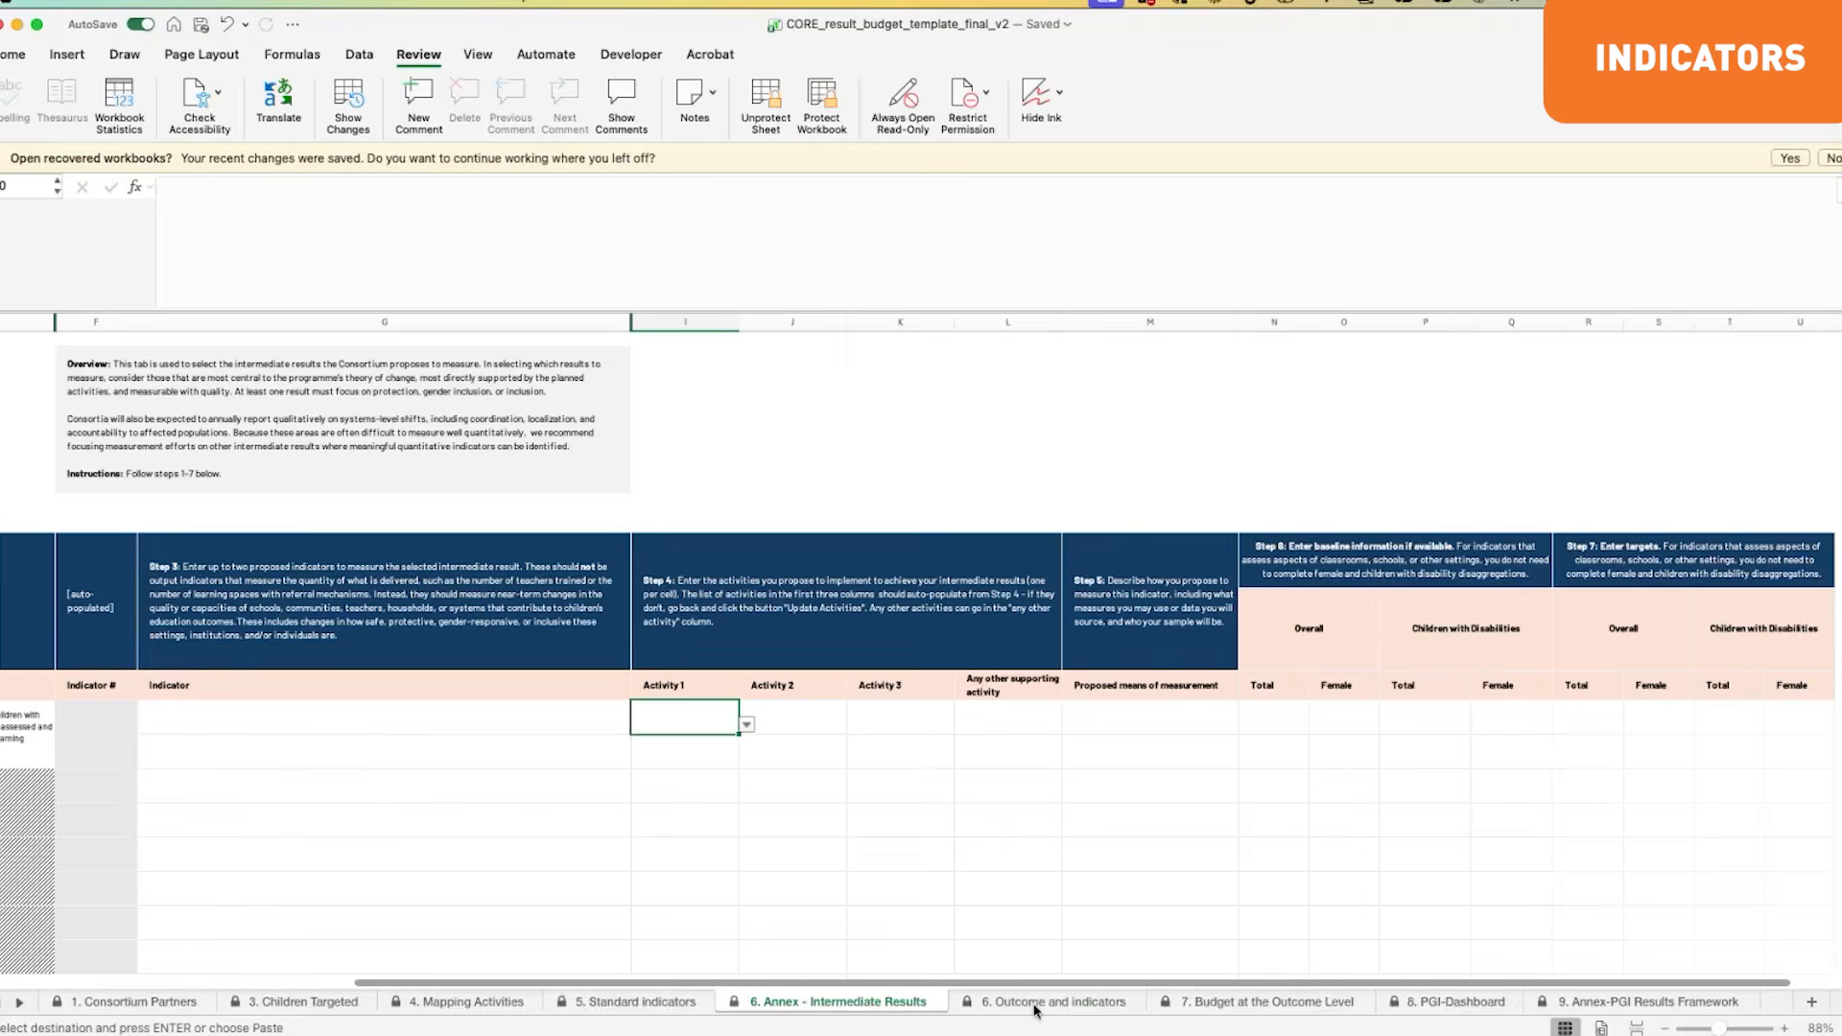
{"action": "left_click", "coordinate": [1037, 1003]}
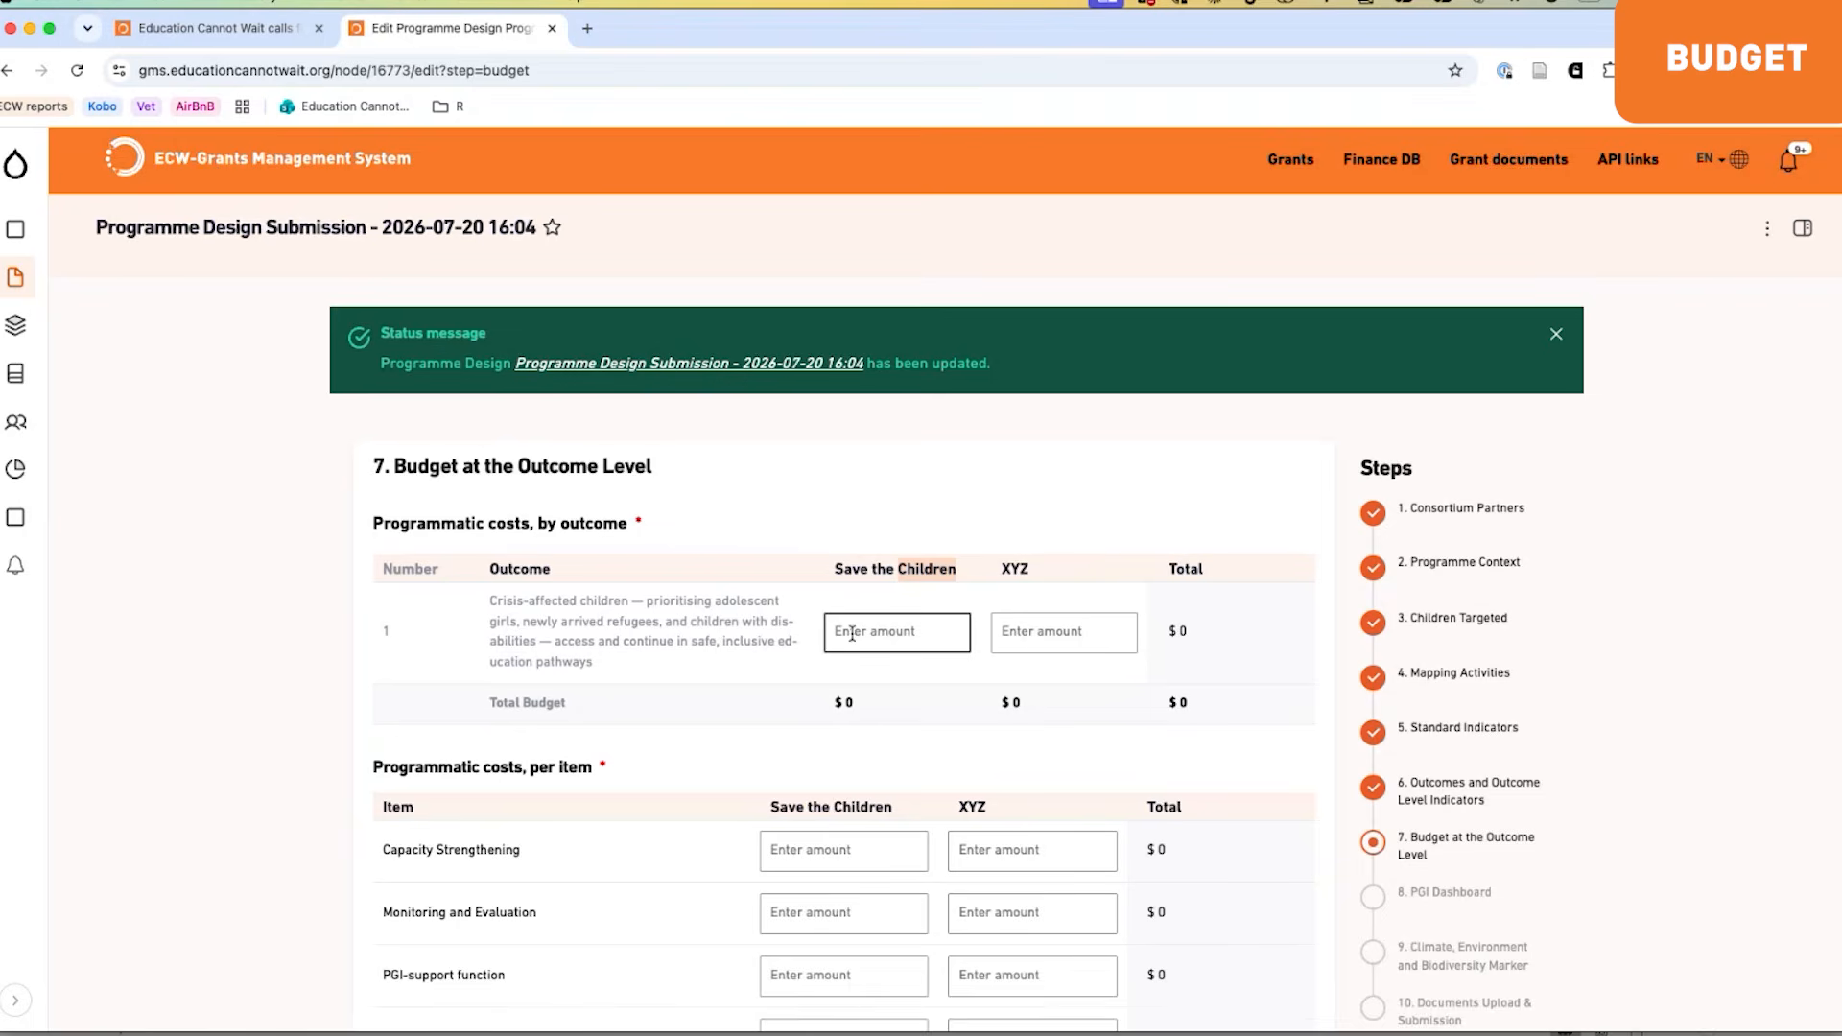
Step: Examine the partner amount fields for programmatic costs by outcome and per item in section 7, Budget at the Outcome Level
{"action": "scroll", "coordinate": [852, 634], "scroll_direction": "down", "scroll_amount": 1}
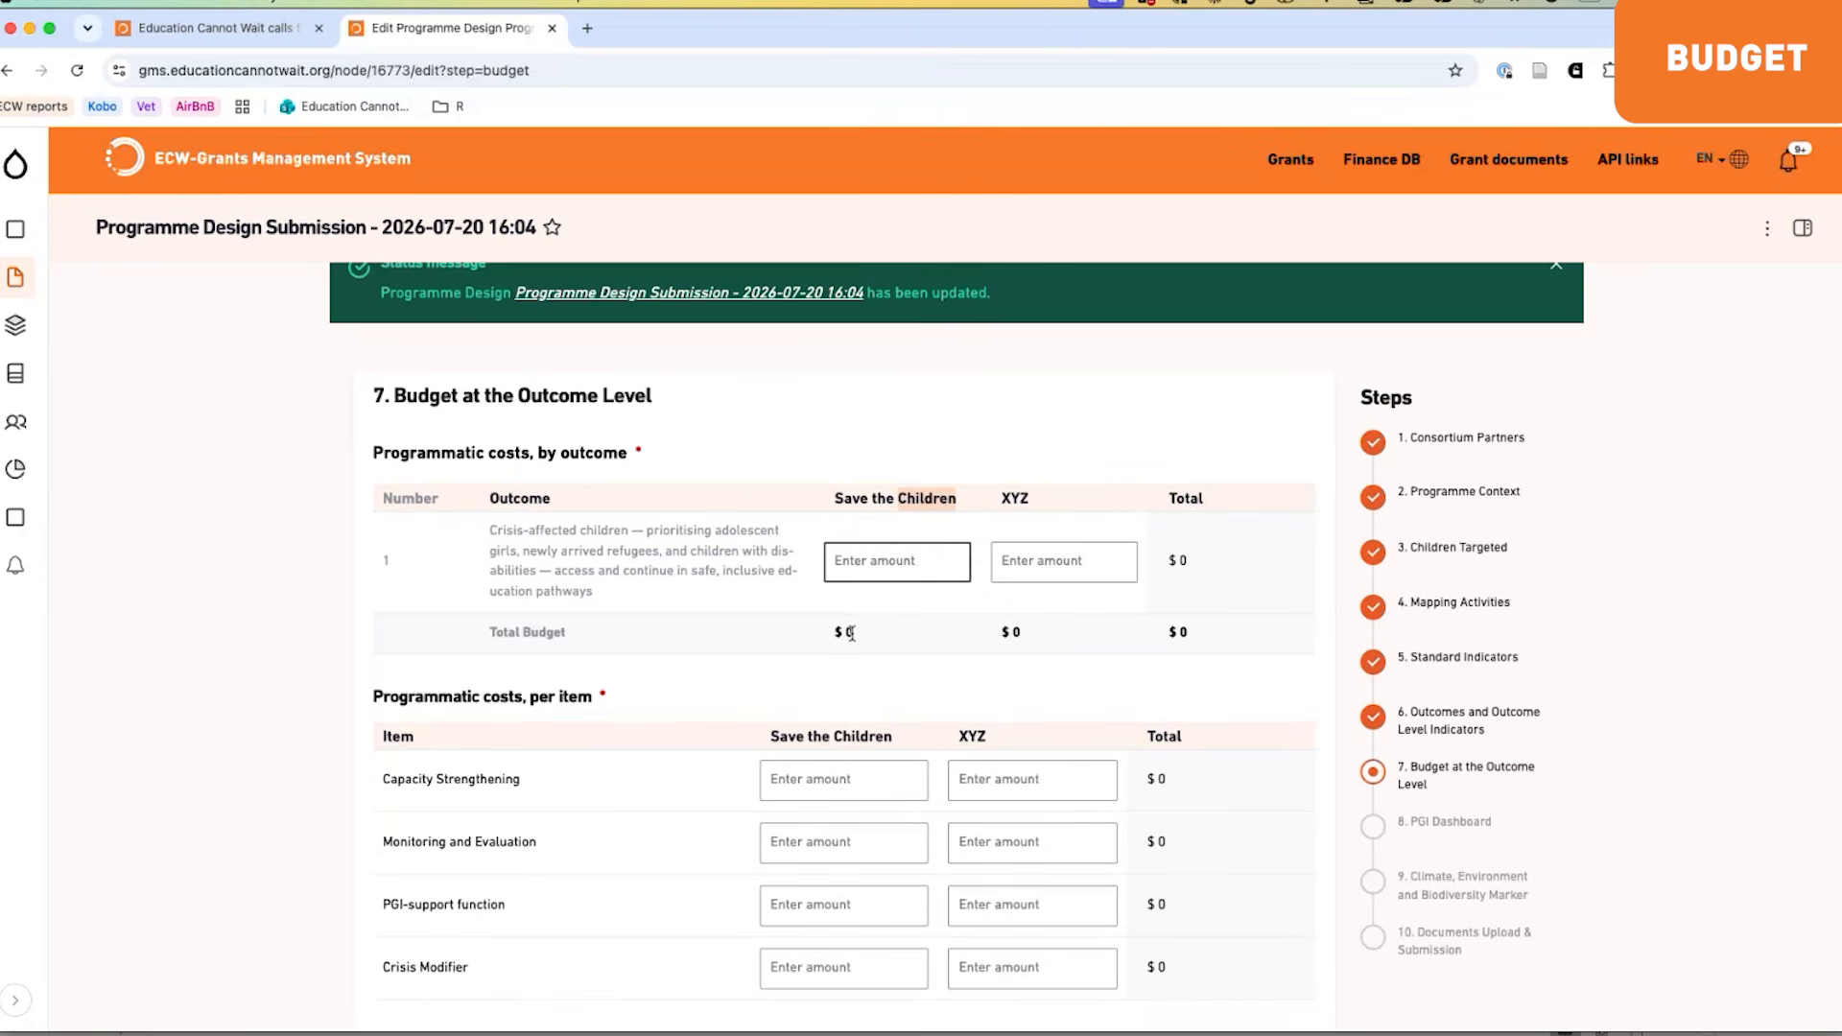
{"action": "left_click", "coordinate": [1022, 548]}
{"action": "scroll", "coordinate": [965, 560], "scroll_direction": "down", "scroll_amount": 1}
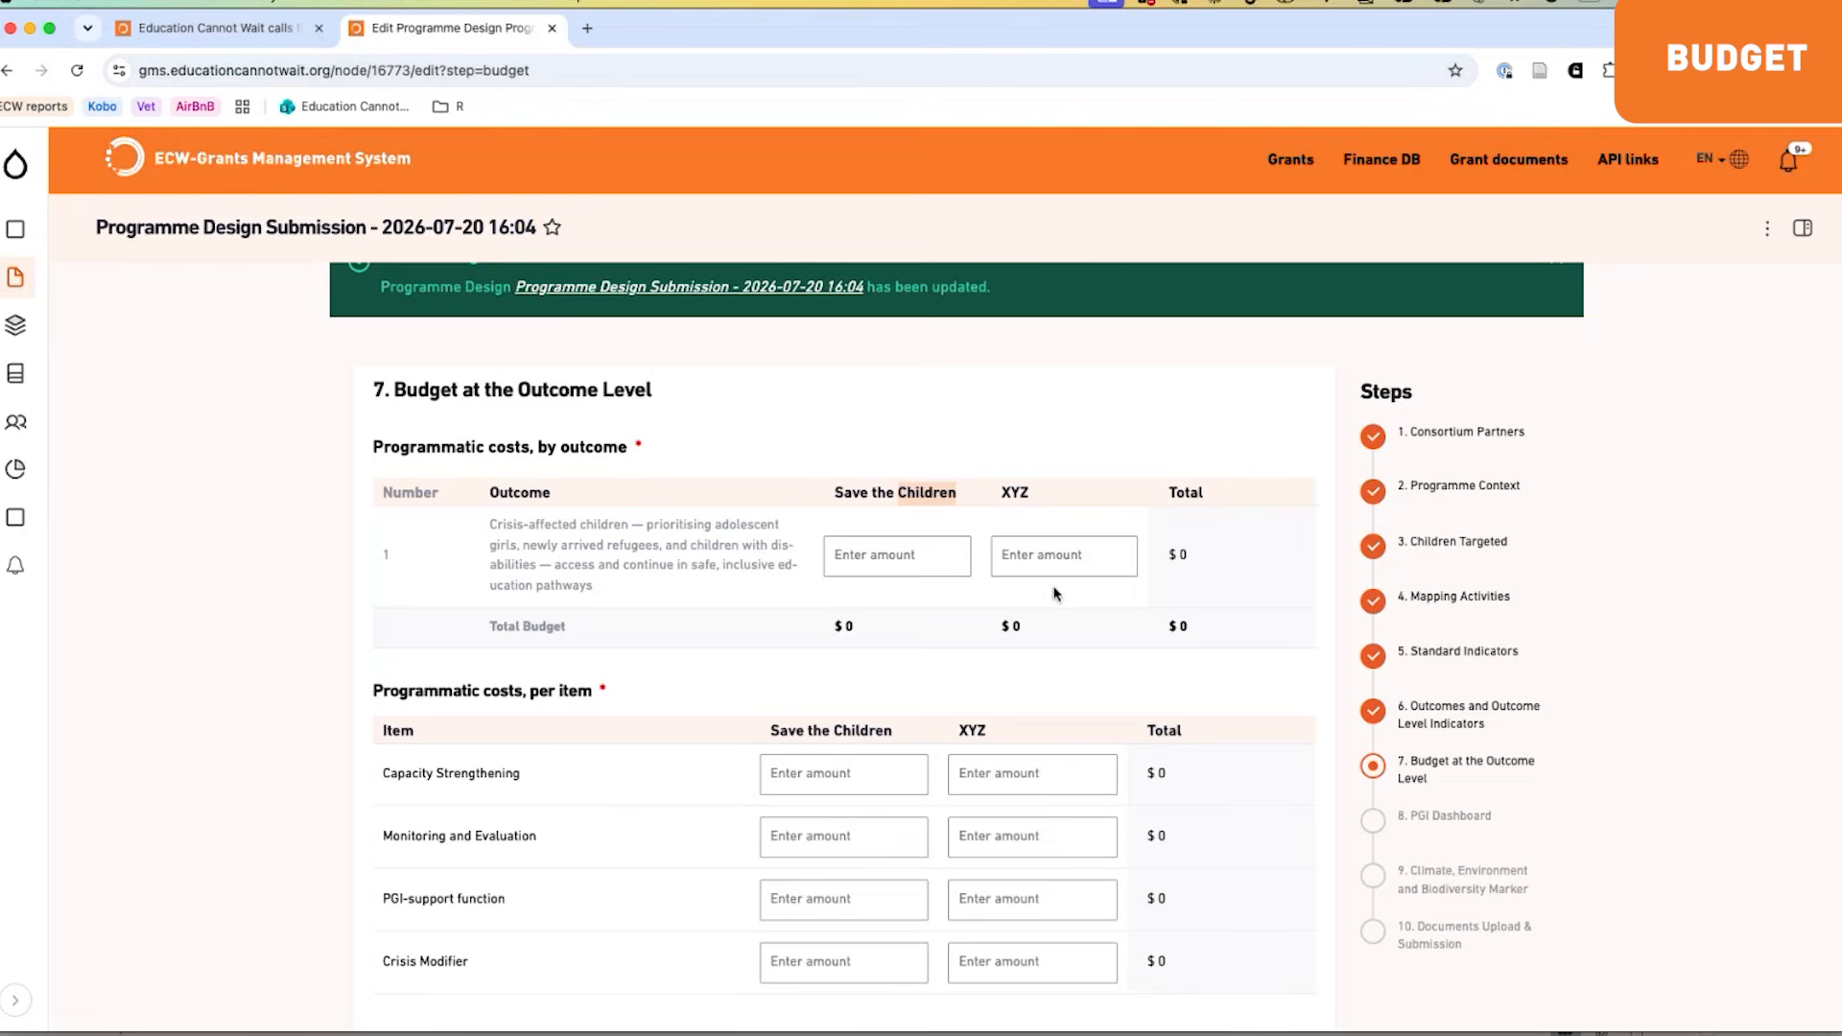
{"action": "left_click", "coordinate": [1006, 555]}
{"action": "scroll", "coordinate": [1003, 547], "scroll_direction": "down", "scroll_amount": 4}
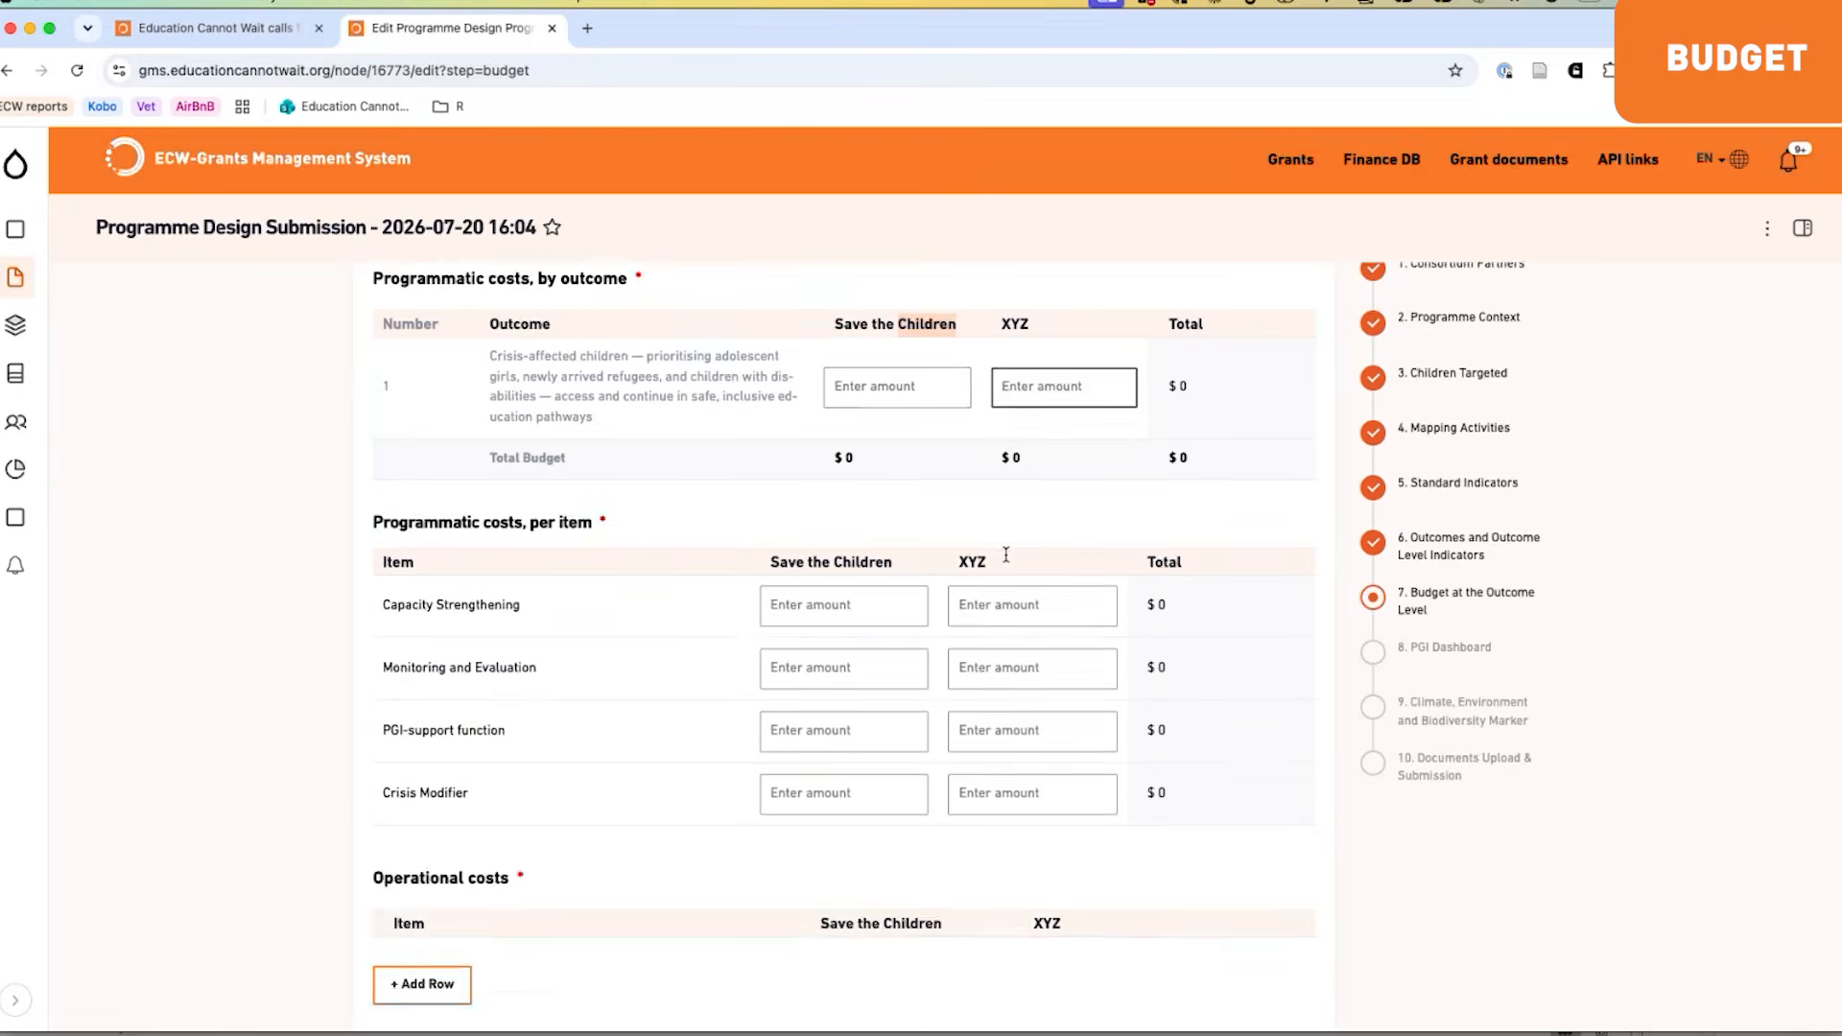
{"action": "scroll", "coordinate": [1008, 561], "scroll_direction": "up", "scroll_amount": 4}
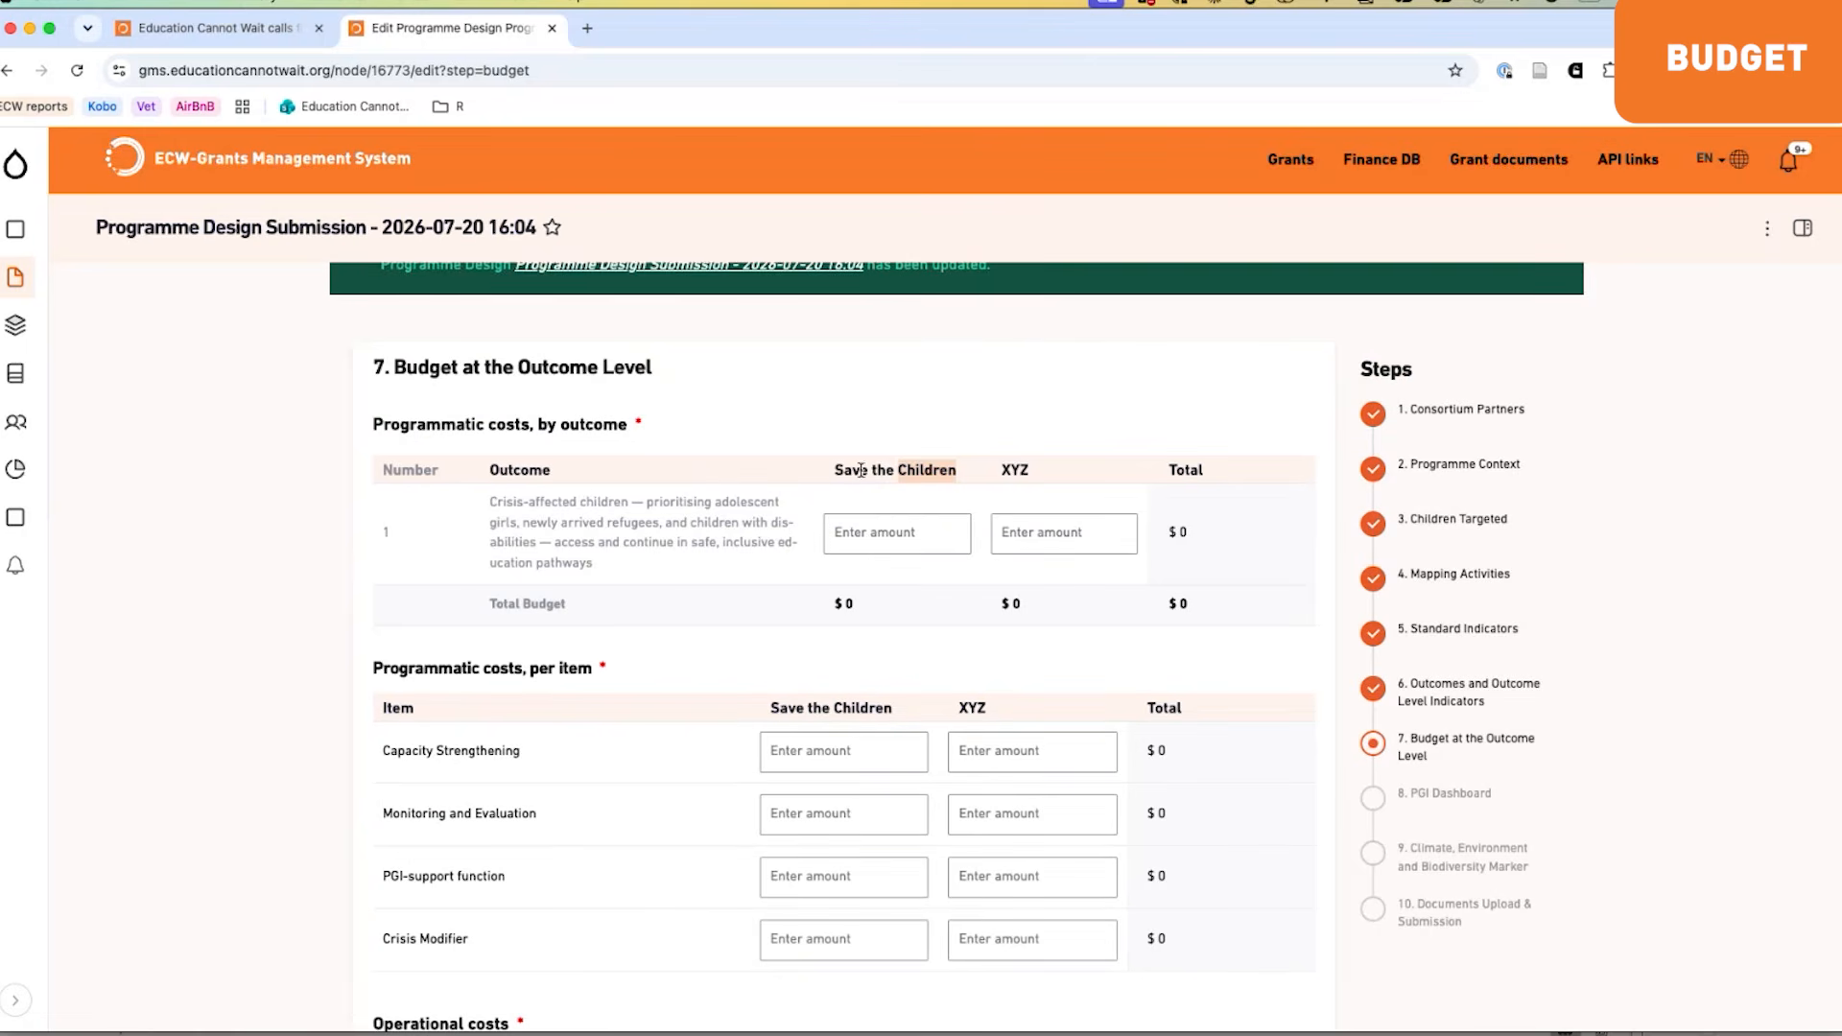
{"action": "scroll", "coordinate": [841, 474], "scroll_direction": "down", "scroll_amount": 2}
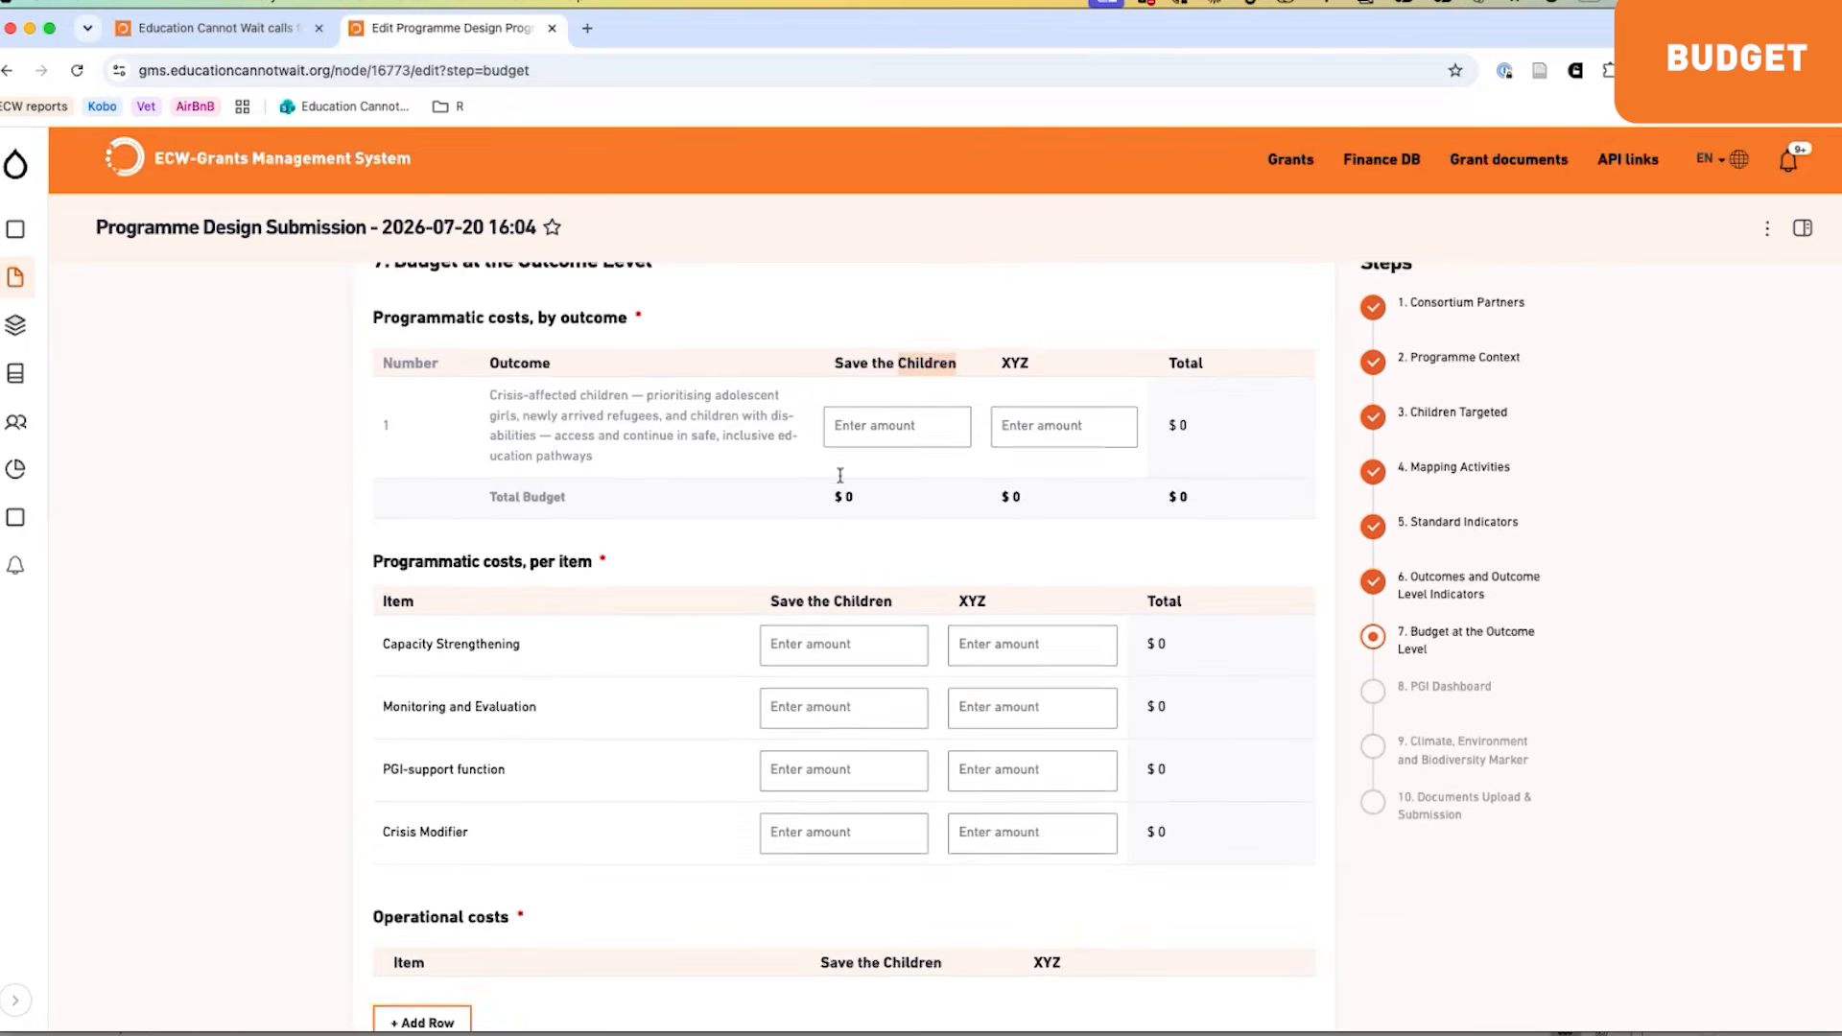
{"action": "scroll", "coordinate": [840, 480], "scroll_direction": "down", "scroll_amount": 2}
{"action": "scroll", "coordinate": [841, 480], "scroll_direction": "up", "scroll_amount": 2}
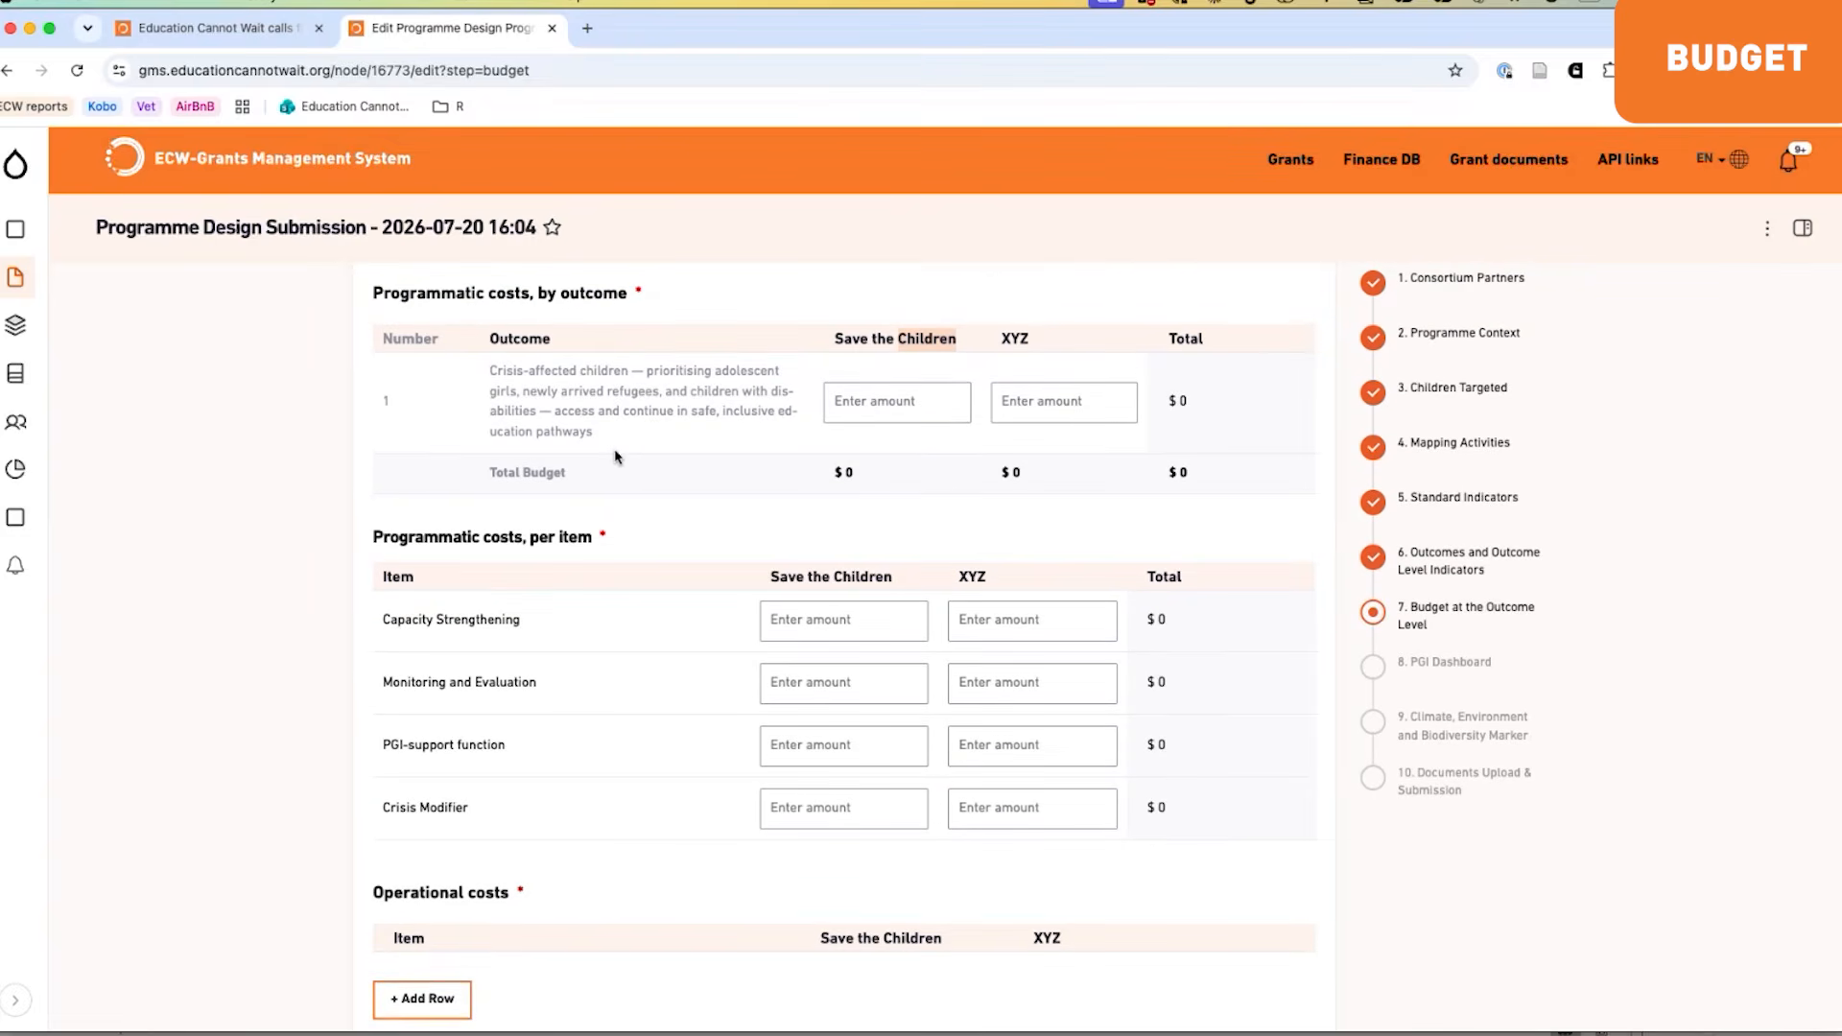
Step: Examine the operational costs, indirect costs and Budget Summary parts of the outcome-level budget
{"action": "scroll", "coordinate": [592, 475], "scroll_direction": "down", "scroll_amount": 4}
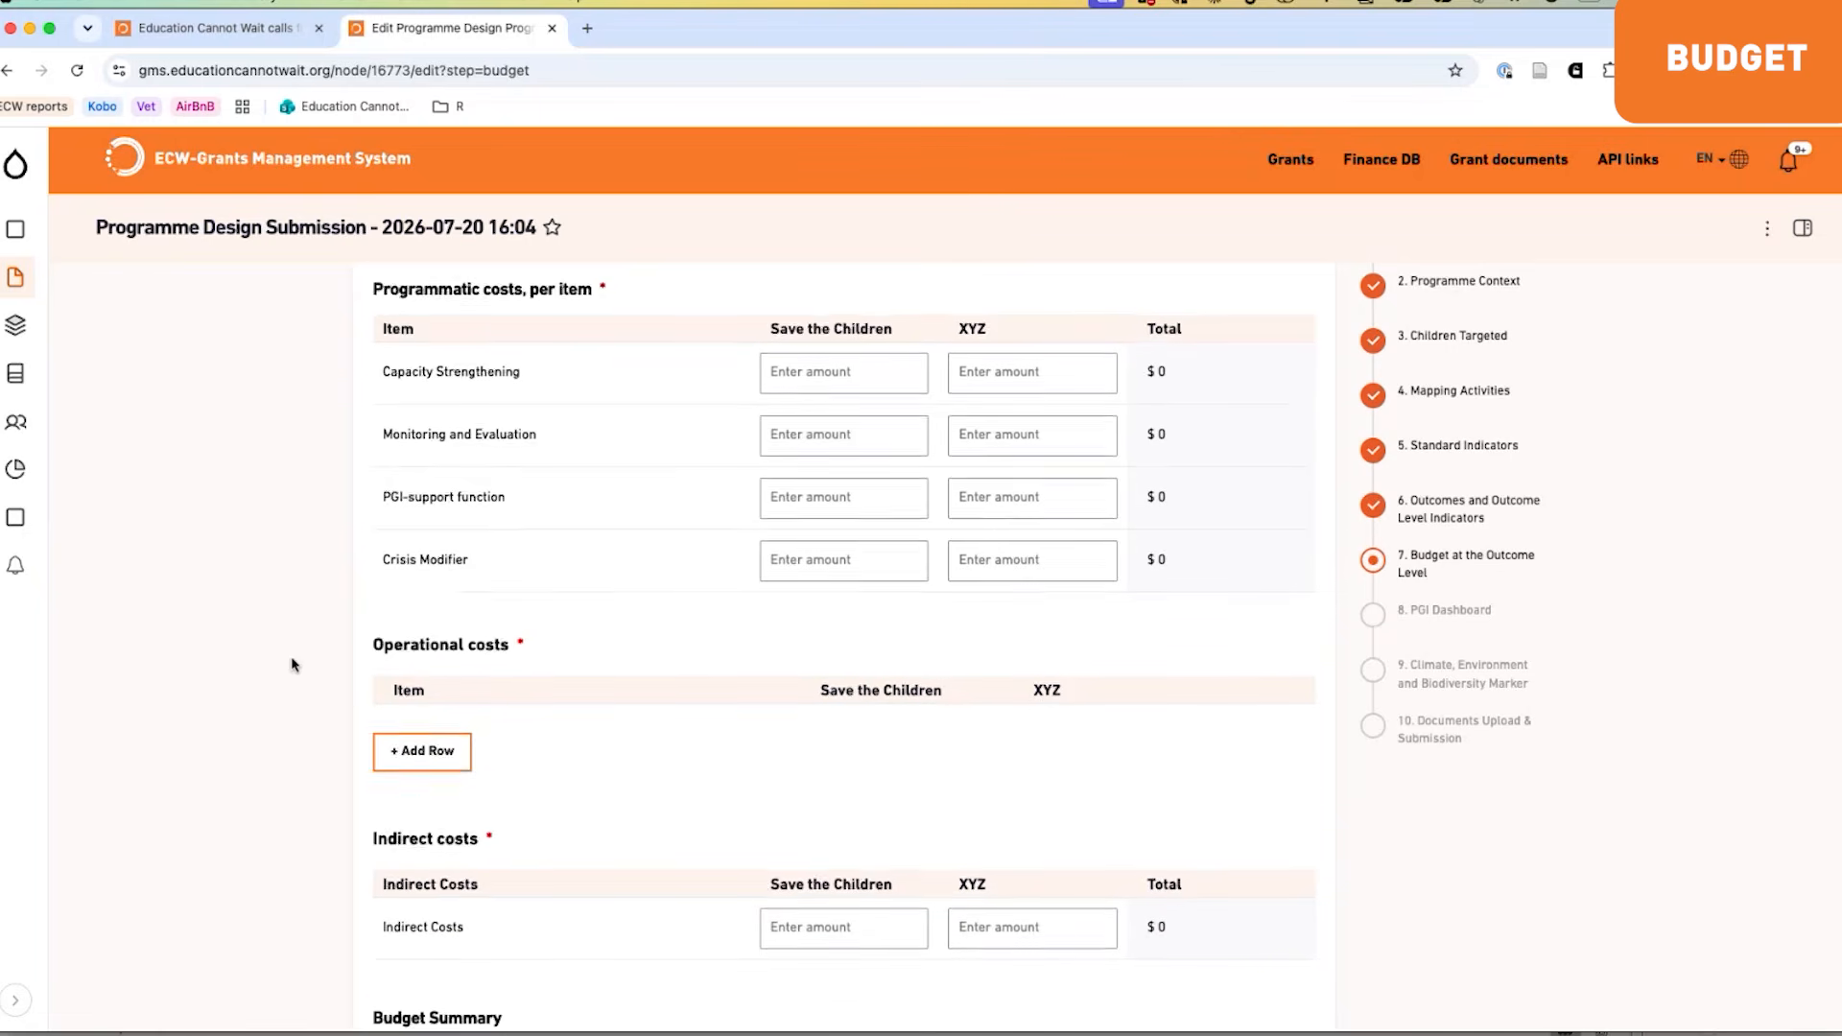
{"action": "scroll", "coordinate": [293, 665], "scroll_direction": "down", "scroll_amount": 2}
{"action": "scroll", "coordinate": [293, 665], "scroll_direction": "down", "scroll_amount": 1}
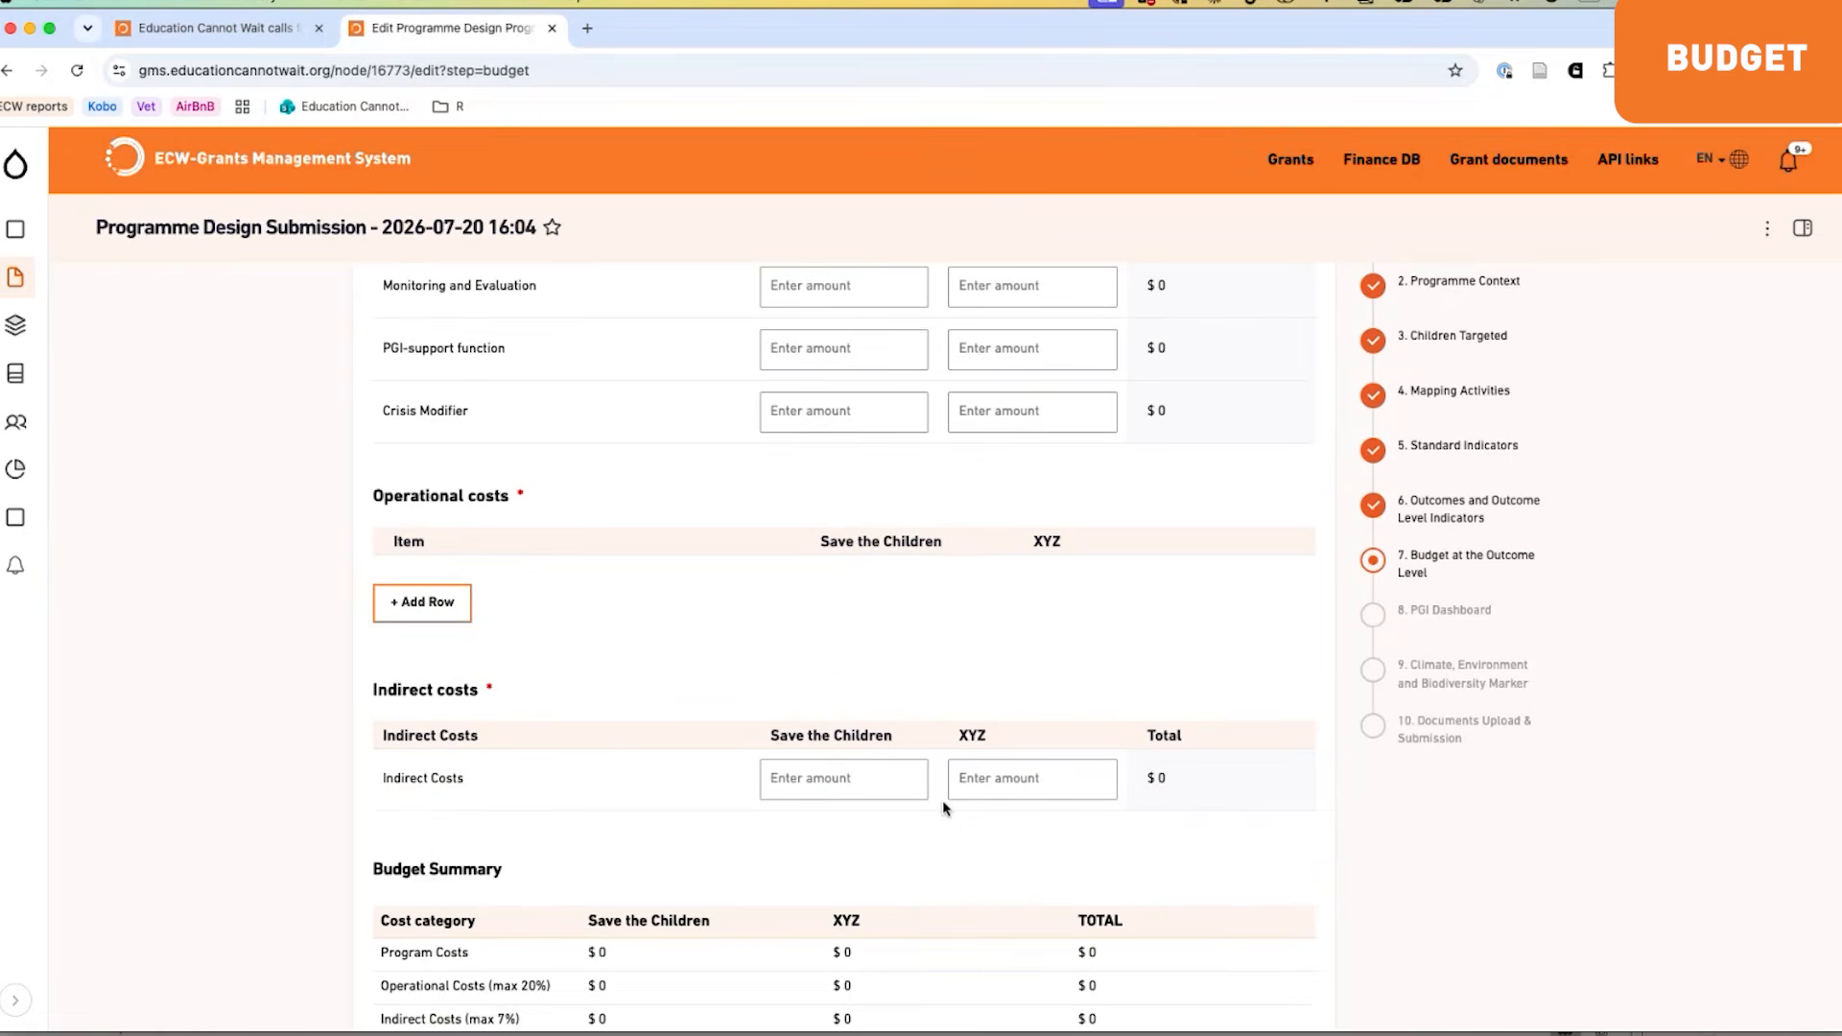
{"action": "left_click", "coordinate": [834, 772]}
{"action": "scroll", "coordinate": [392, 680], "scroll_direction": "down", "scroll_amount": 2}
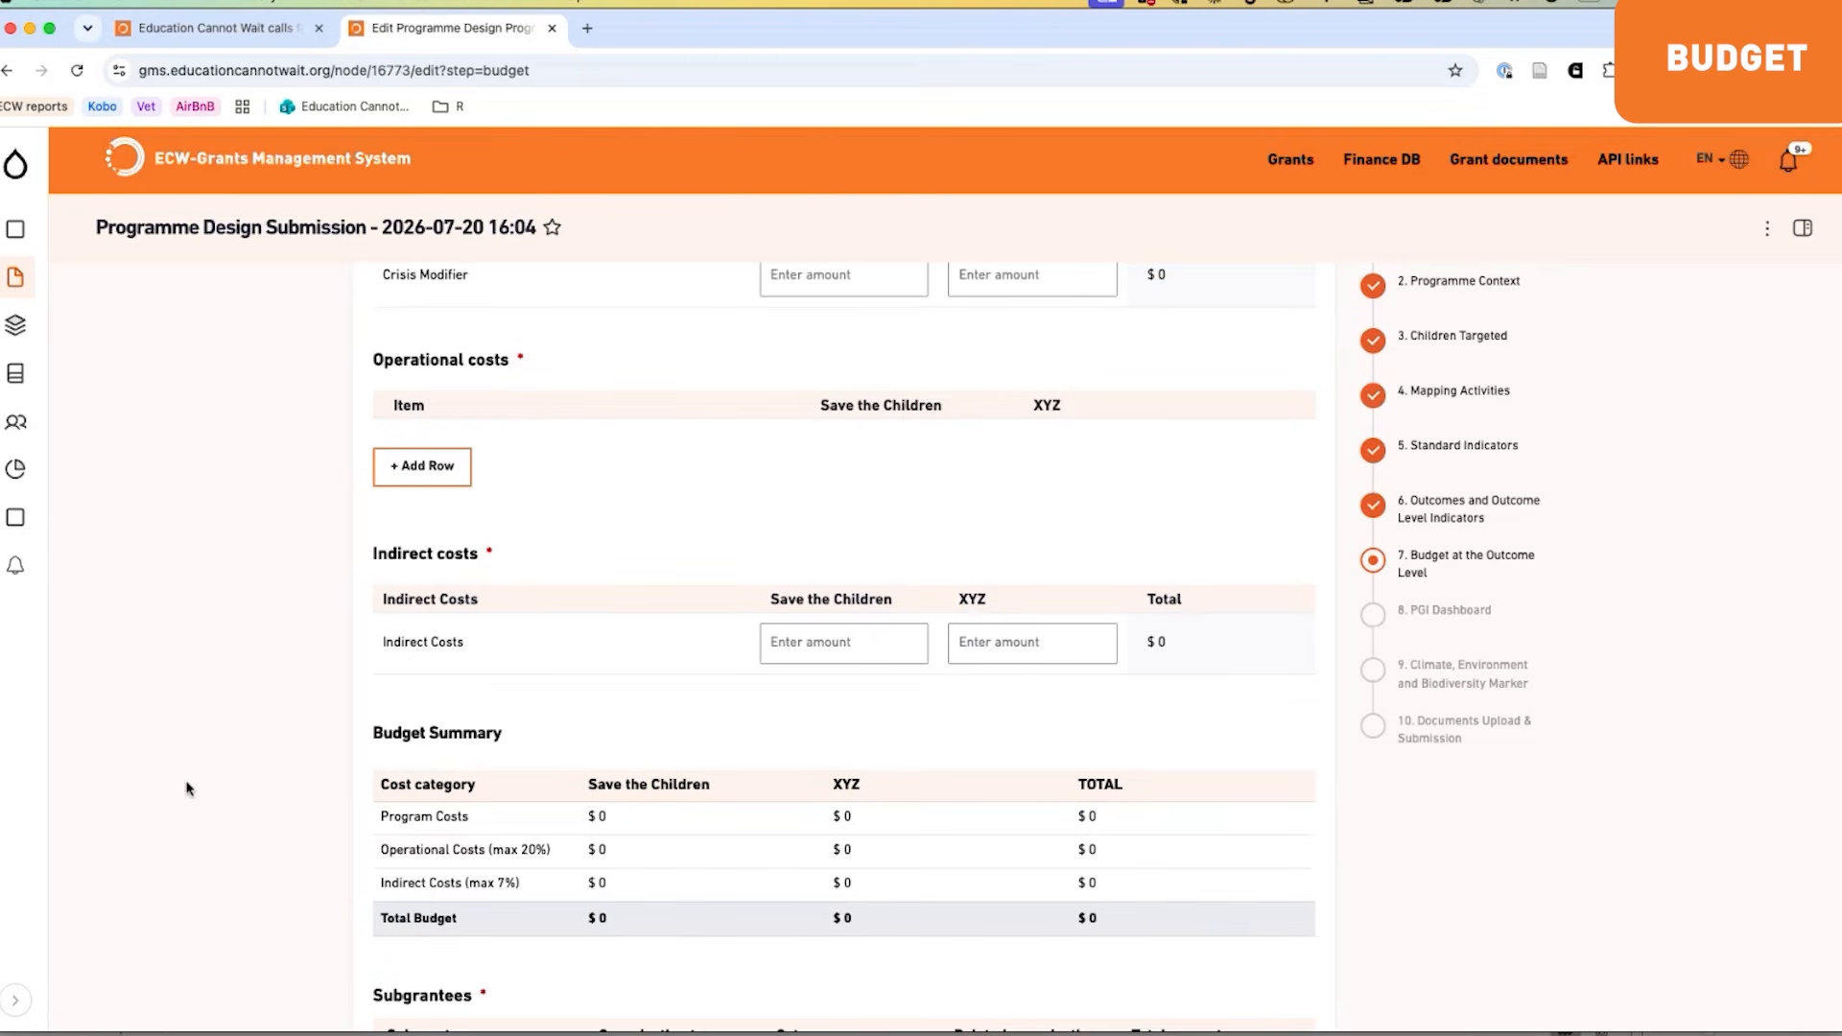
{"action": "scroll", "coordinate": [189, 788], "scroll_direction": "down", "scroll_amount": 2}
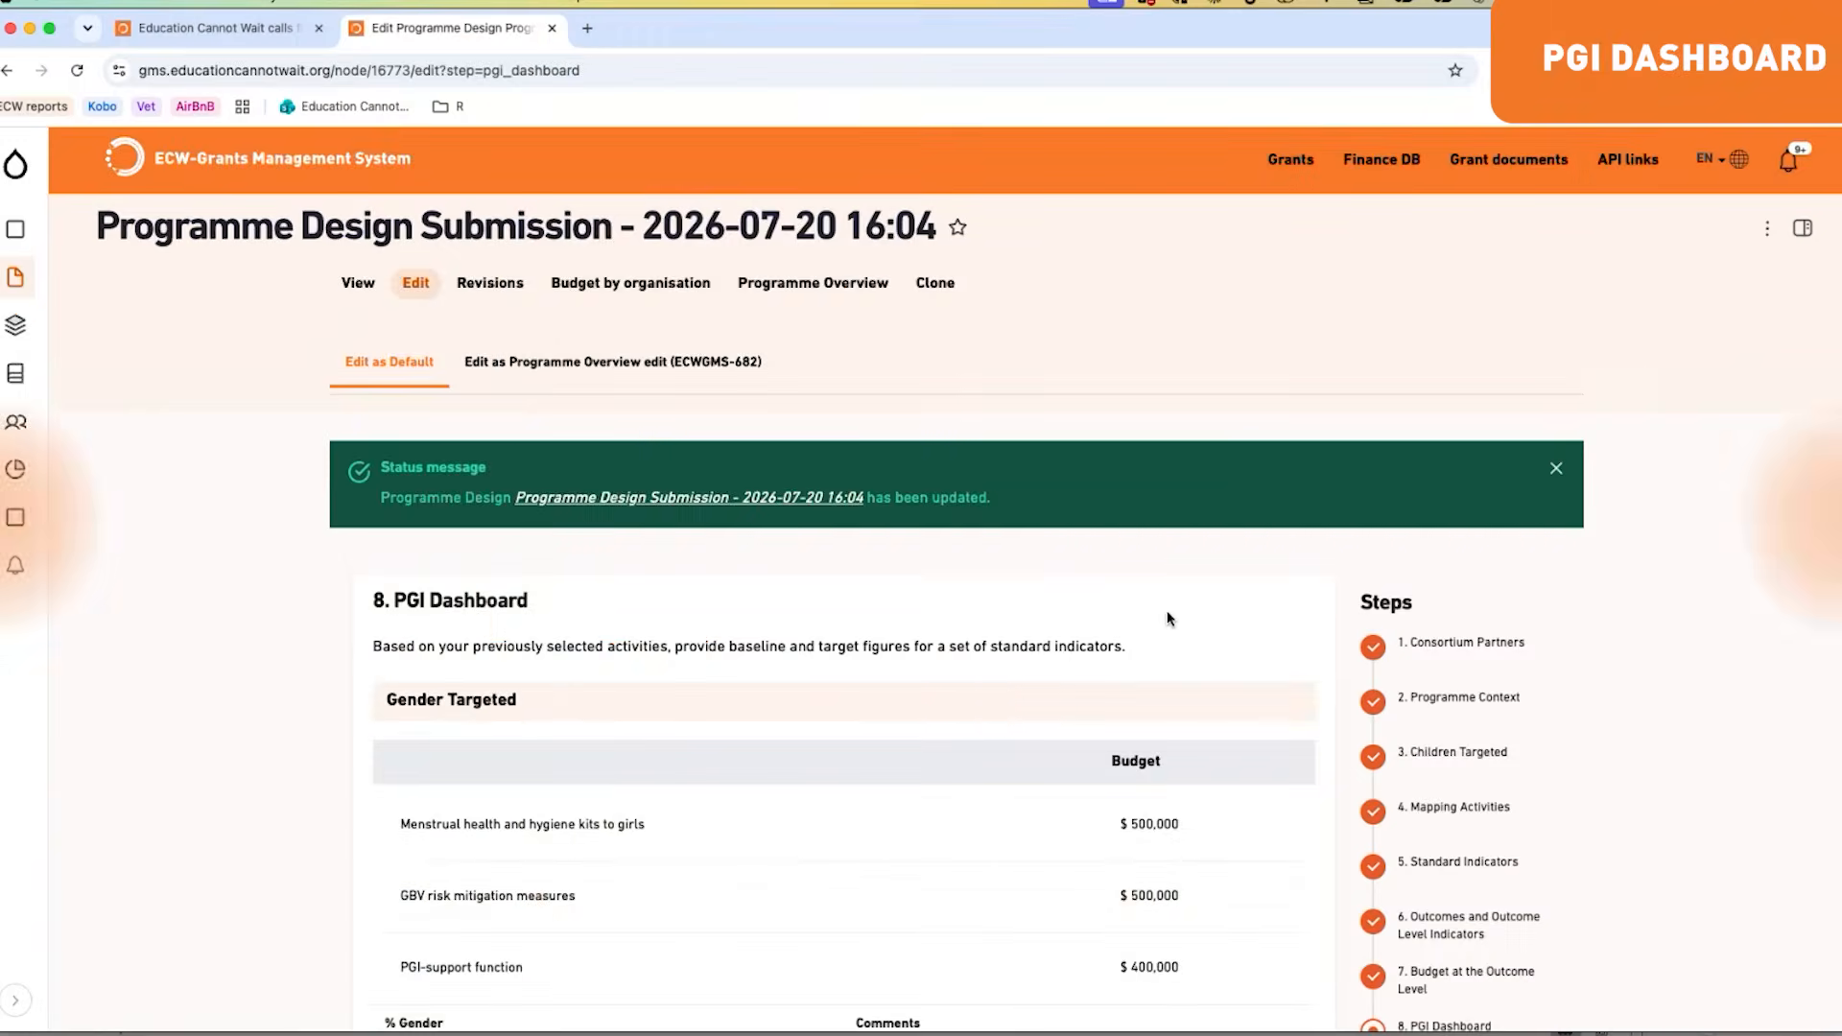
Step: Set the PGI Dashboard budget for identifying children with disabilities using validated tools to $100,000, and select the Comments field for % Gender
{"action": "scroll", "coordinate": [1168, 615], "scroll_direction": "down", "scroll_amount": 2}
{"action": "scroll", "coordinate": [1168, 615], "scroll_direction": "up", "scroll_amount": 1}
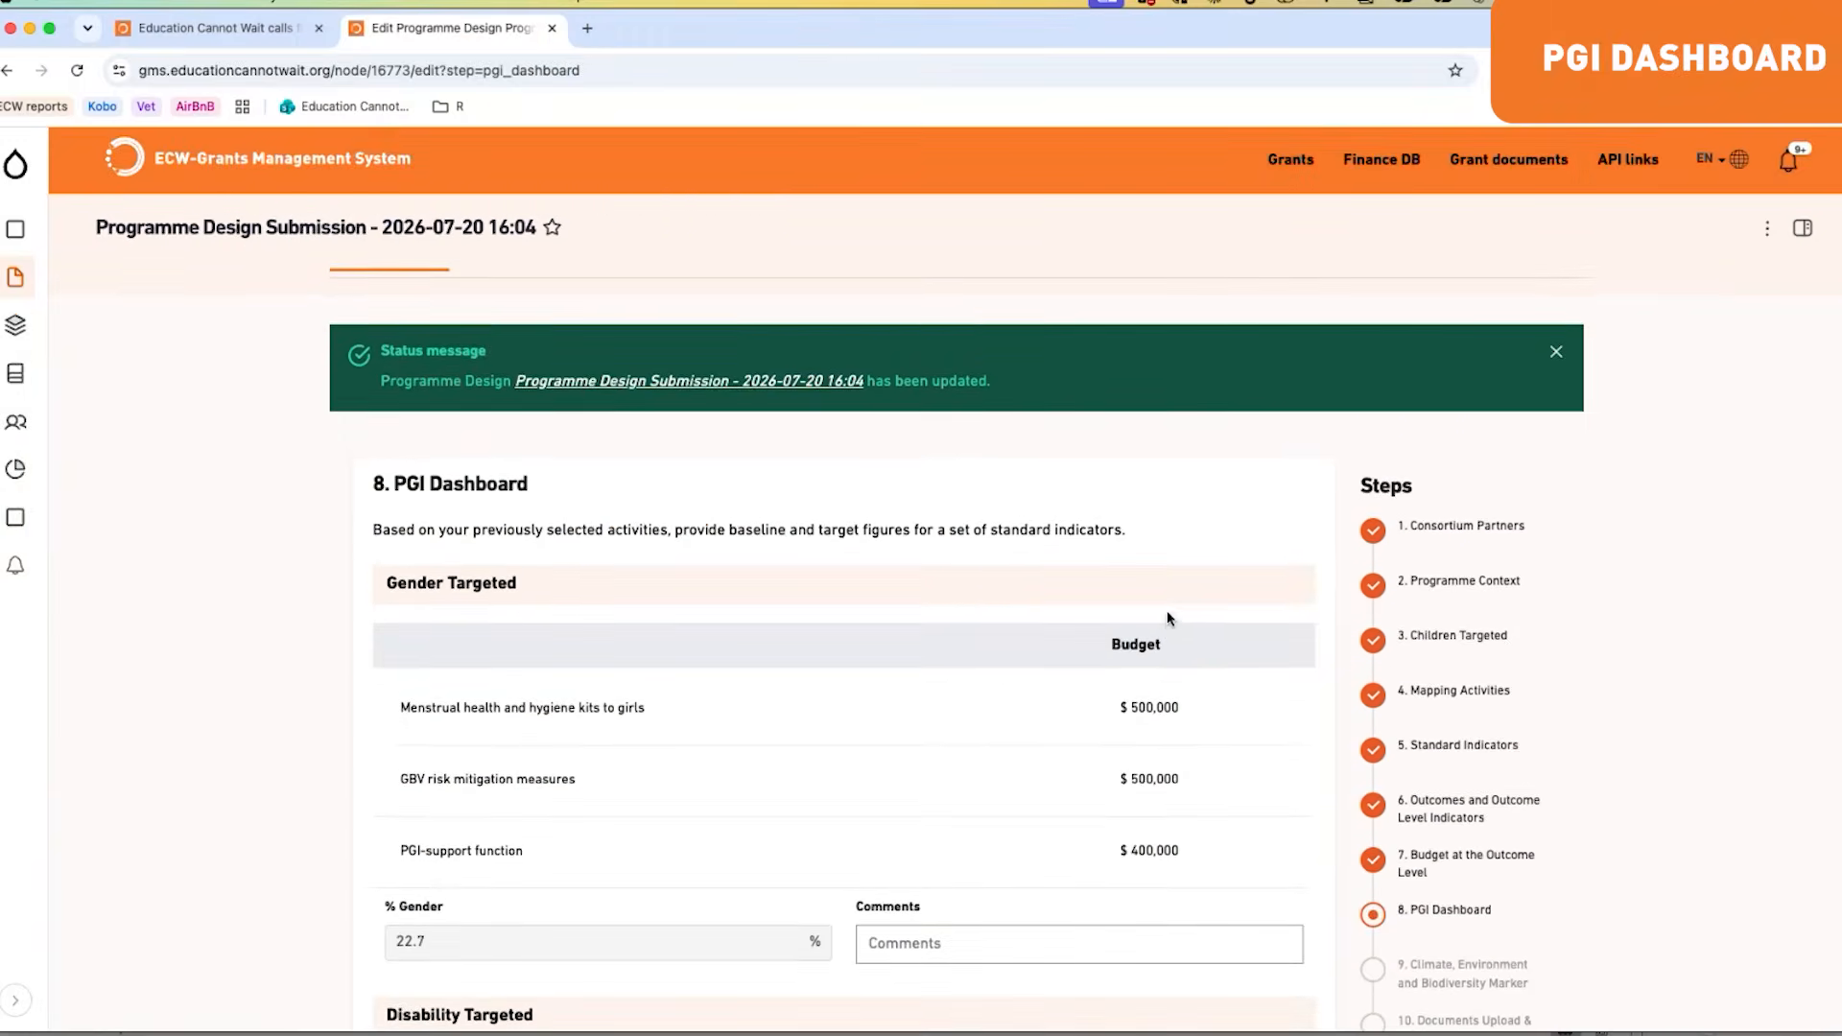
{"action": "scroll", "coordinate": [1168, 615], "scroll_direction": "down", "scroll_amount": 1}
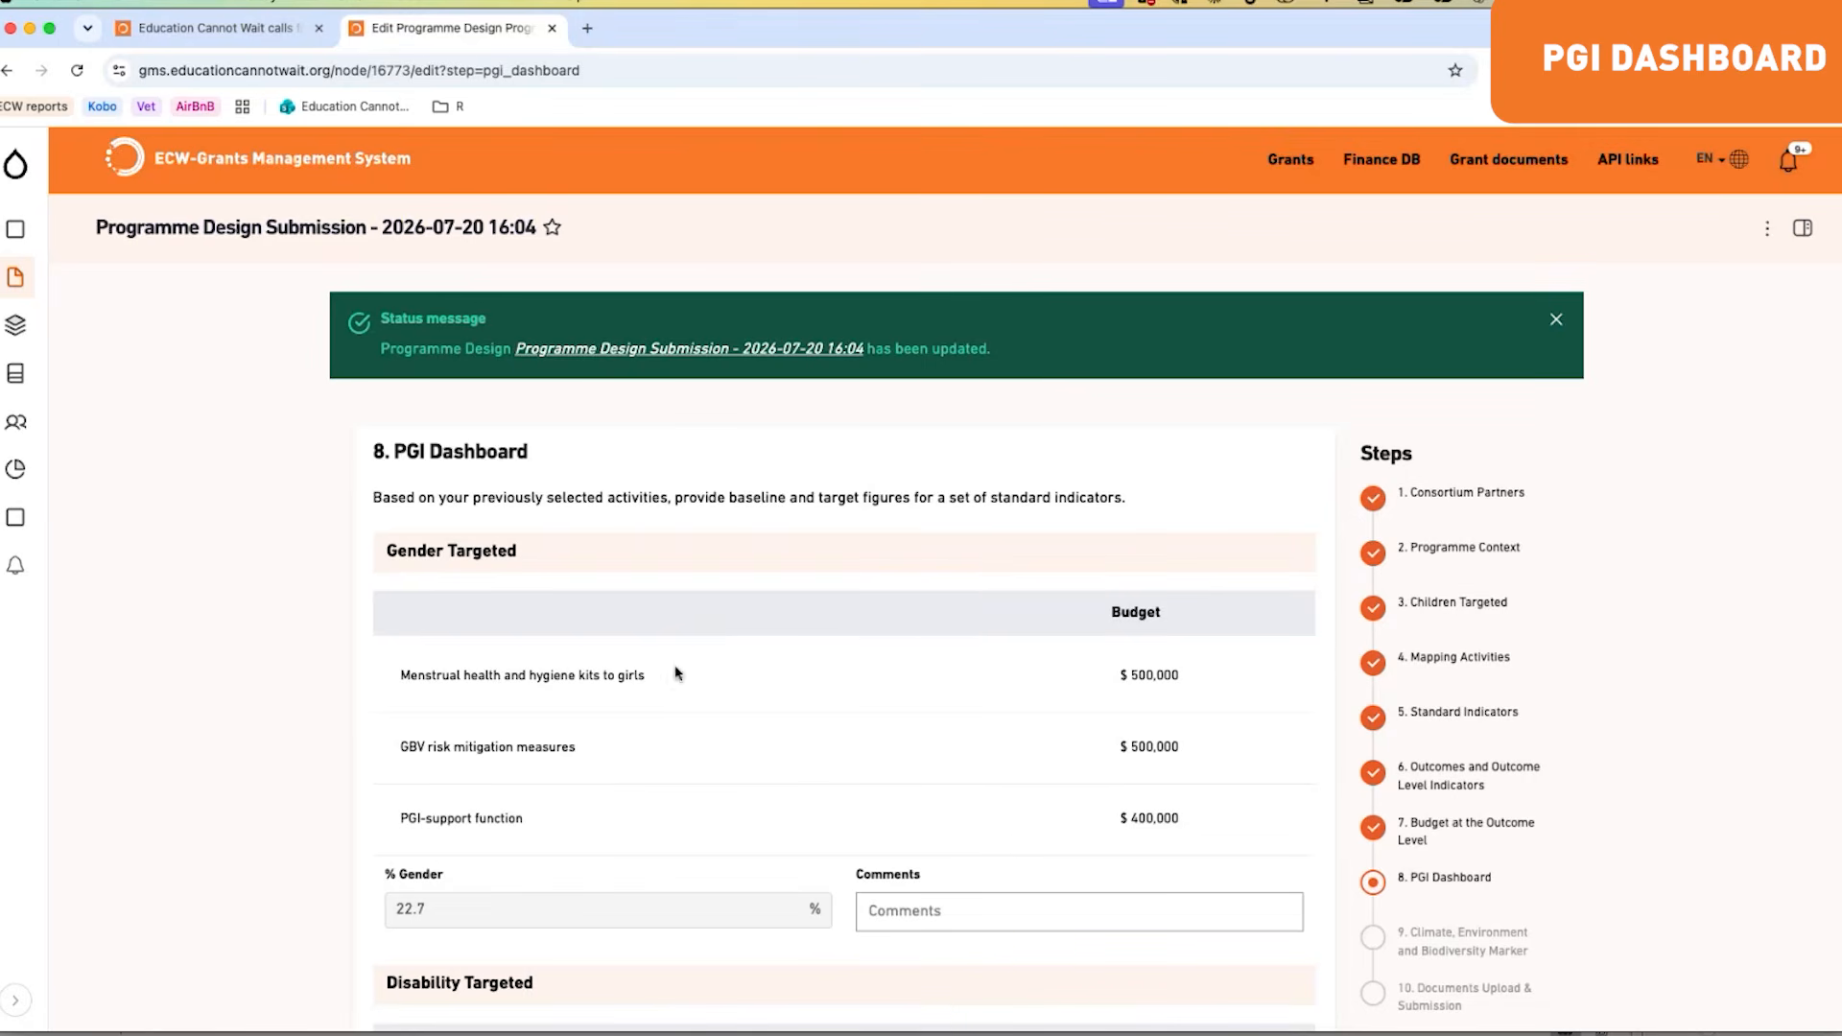
{"action": "scroll", "coordinate": [559, 673], "scroll_direction": "down", "scroll_amount": 1}
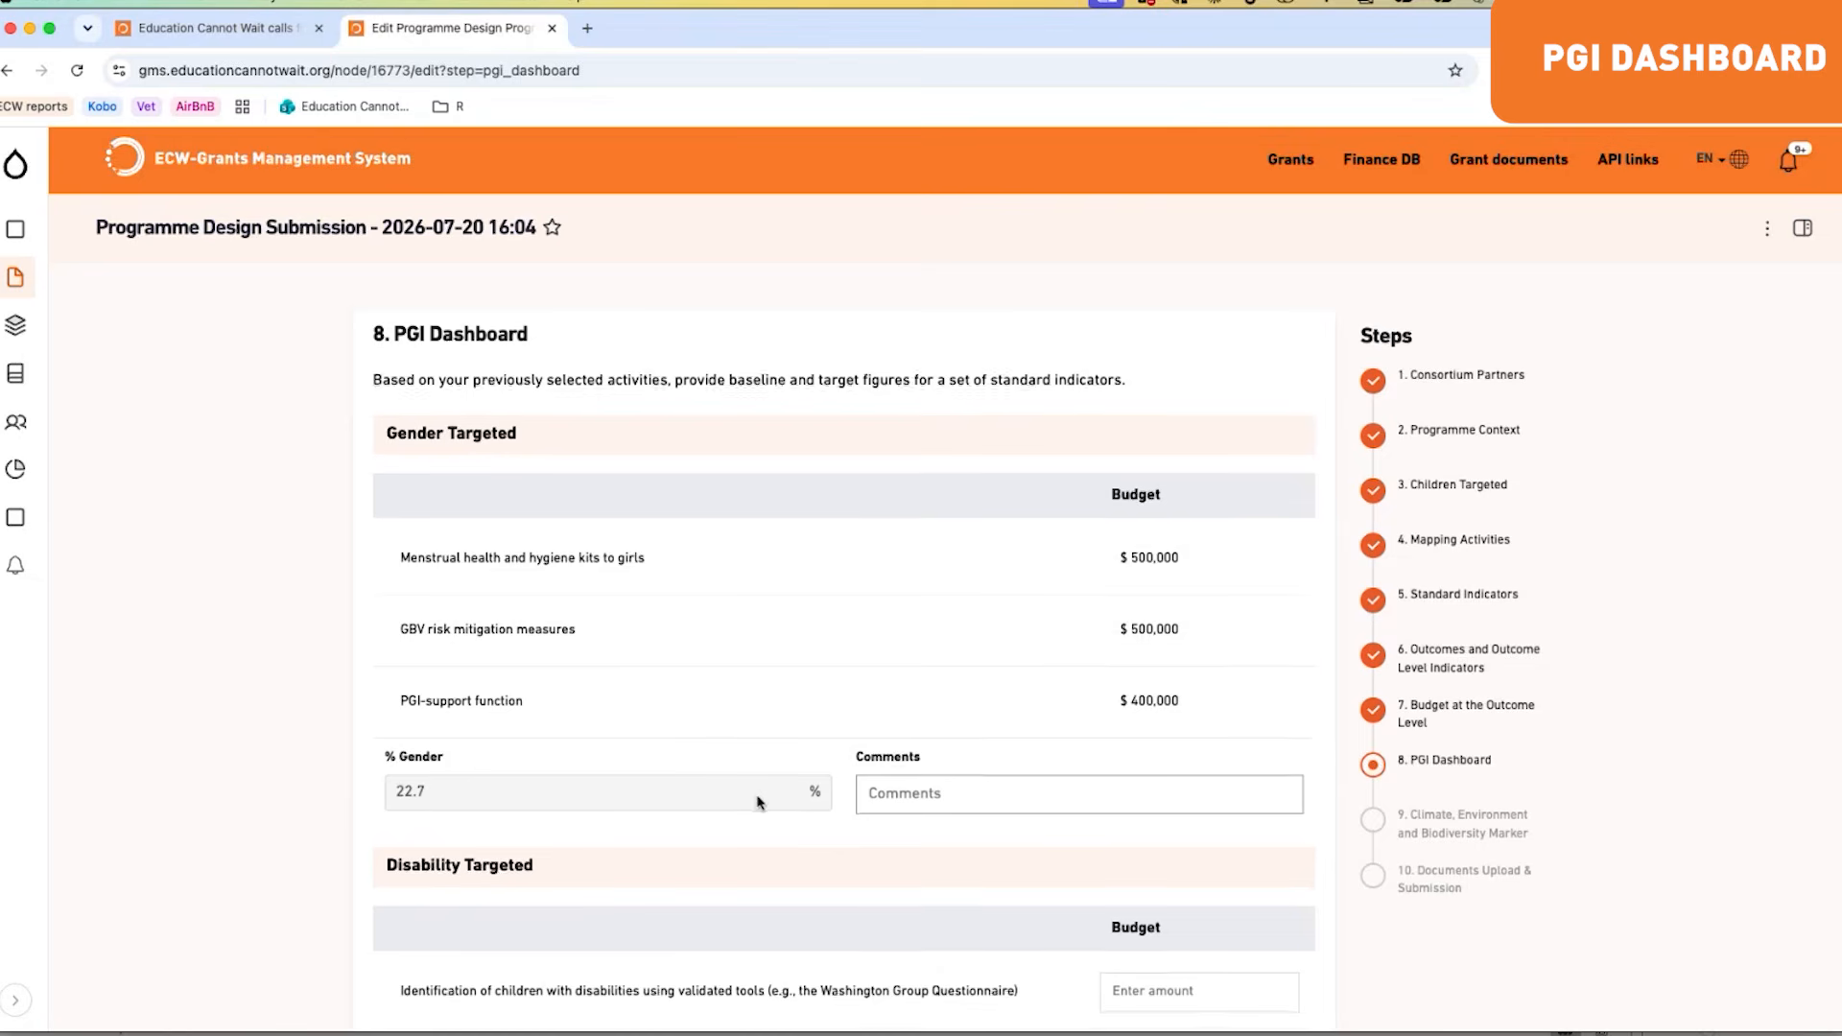
{"action": "scroll", "coordinate": [758, 802], "scroll_direction": "down", "scroll_amount": 3}
{"action": "scroll", "coordinate": [758, 802], "scroll_direction": "down", "scroll_amount": 1}
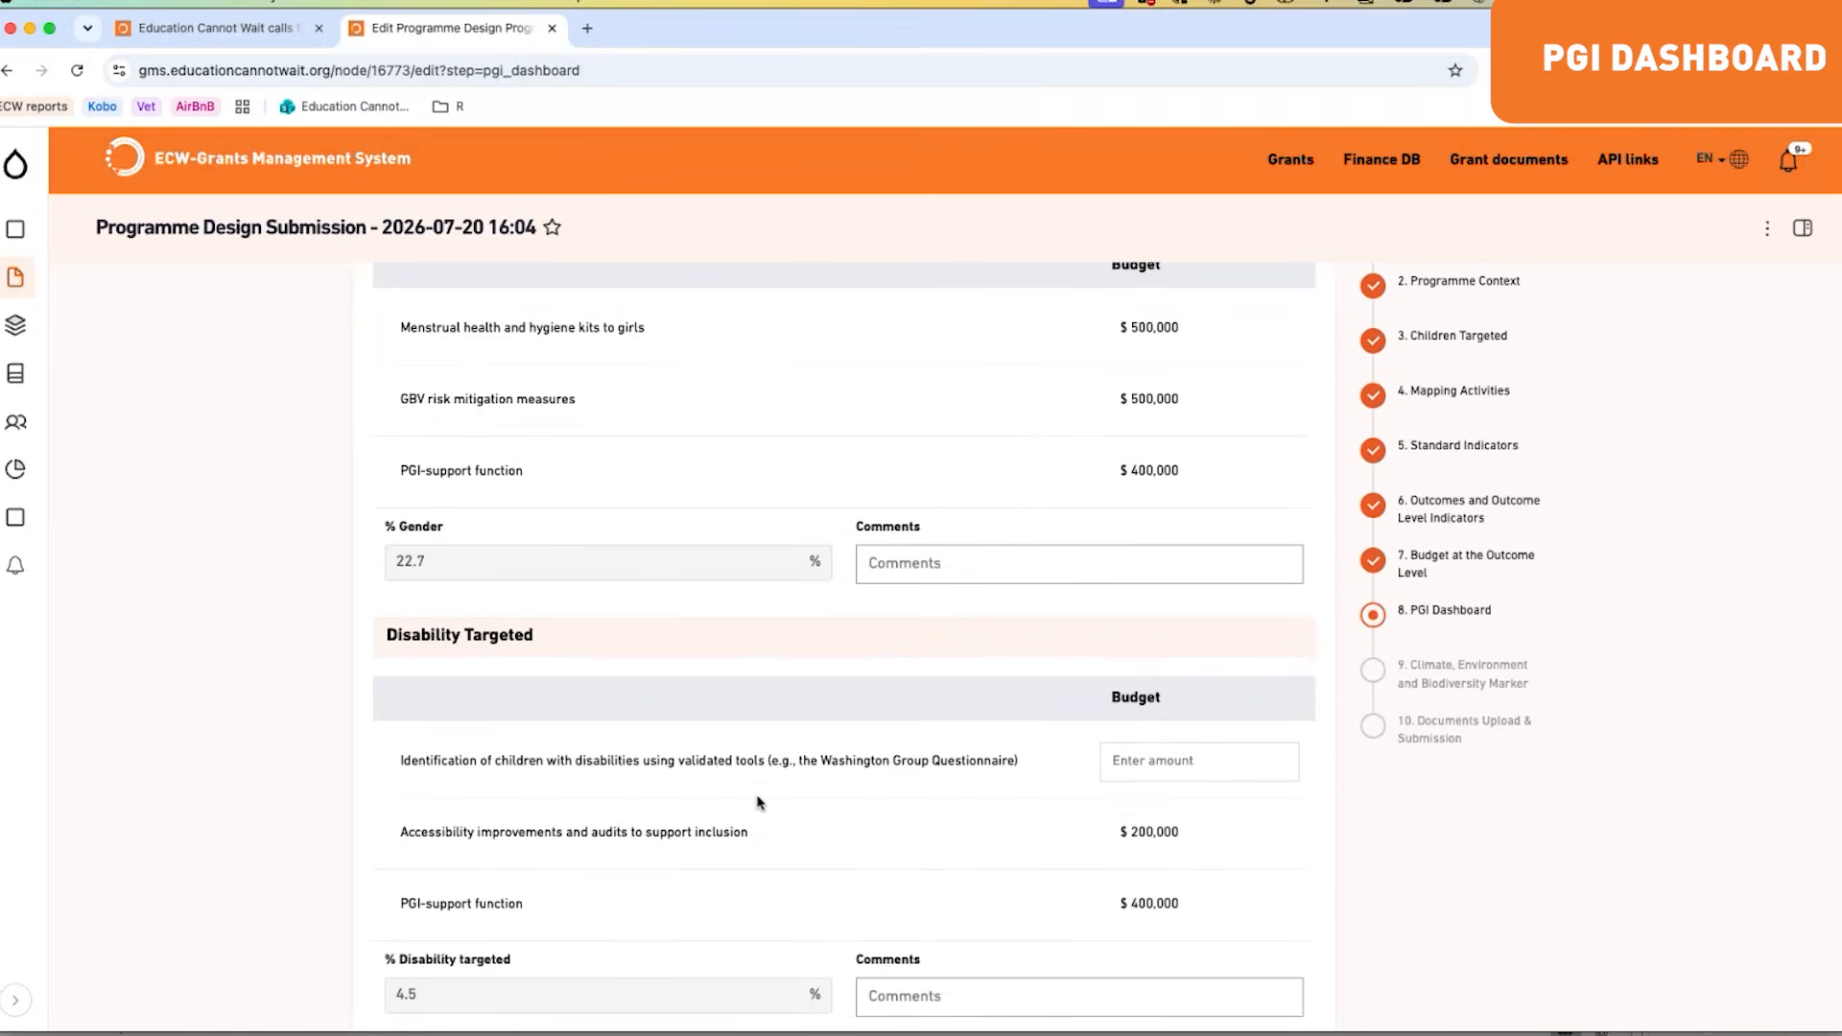
{"action": "left_click", "coordinate": [1144, 762]}
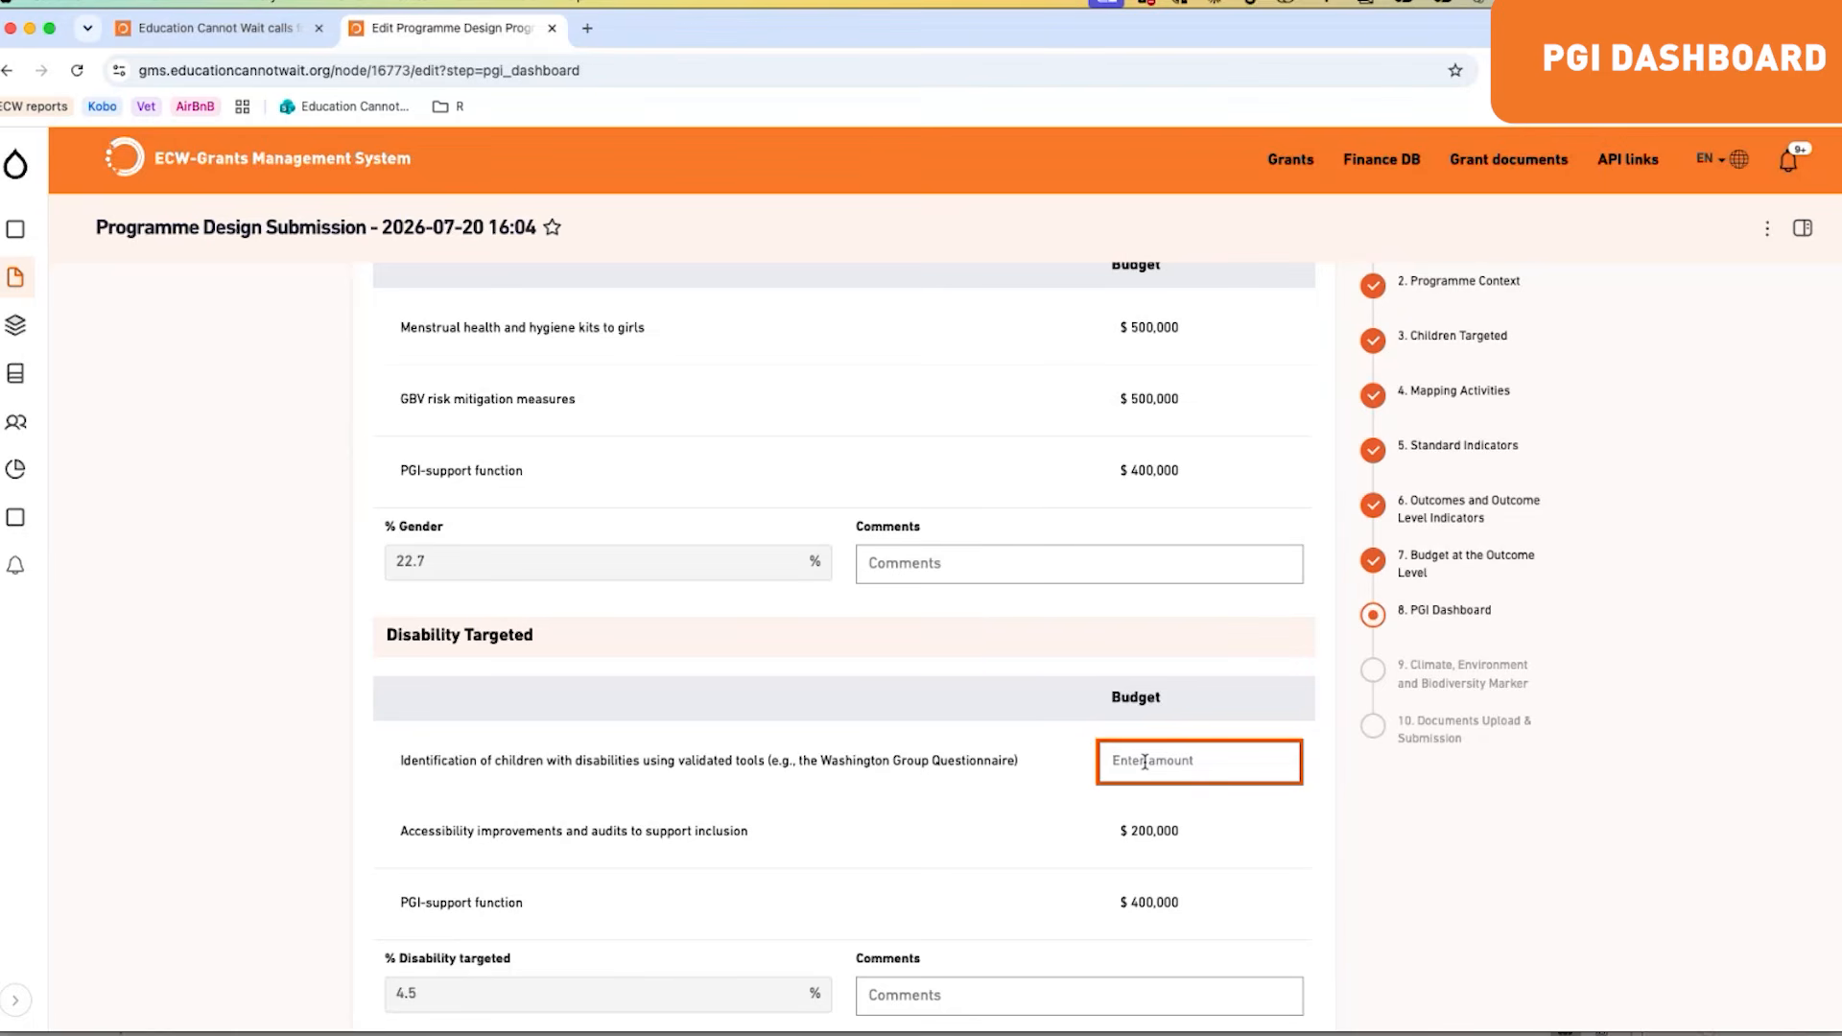
{"action": "type", "text": "100,000"}
{"action": "key", "text": "Tab"}
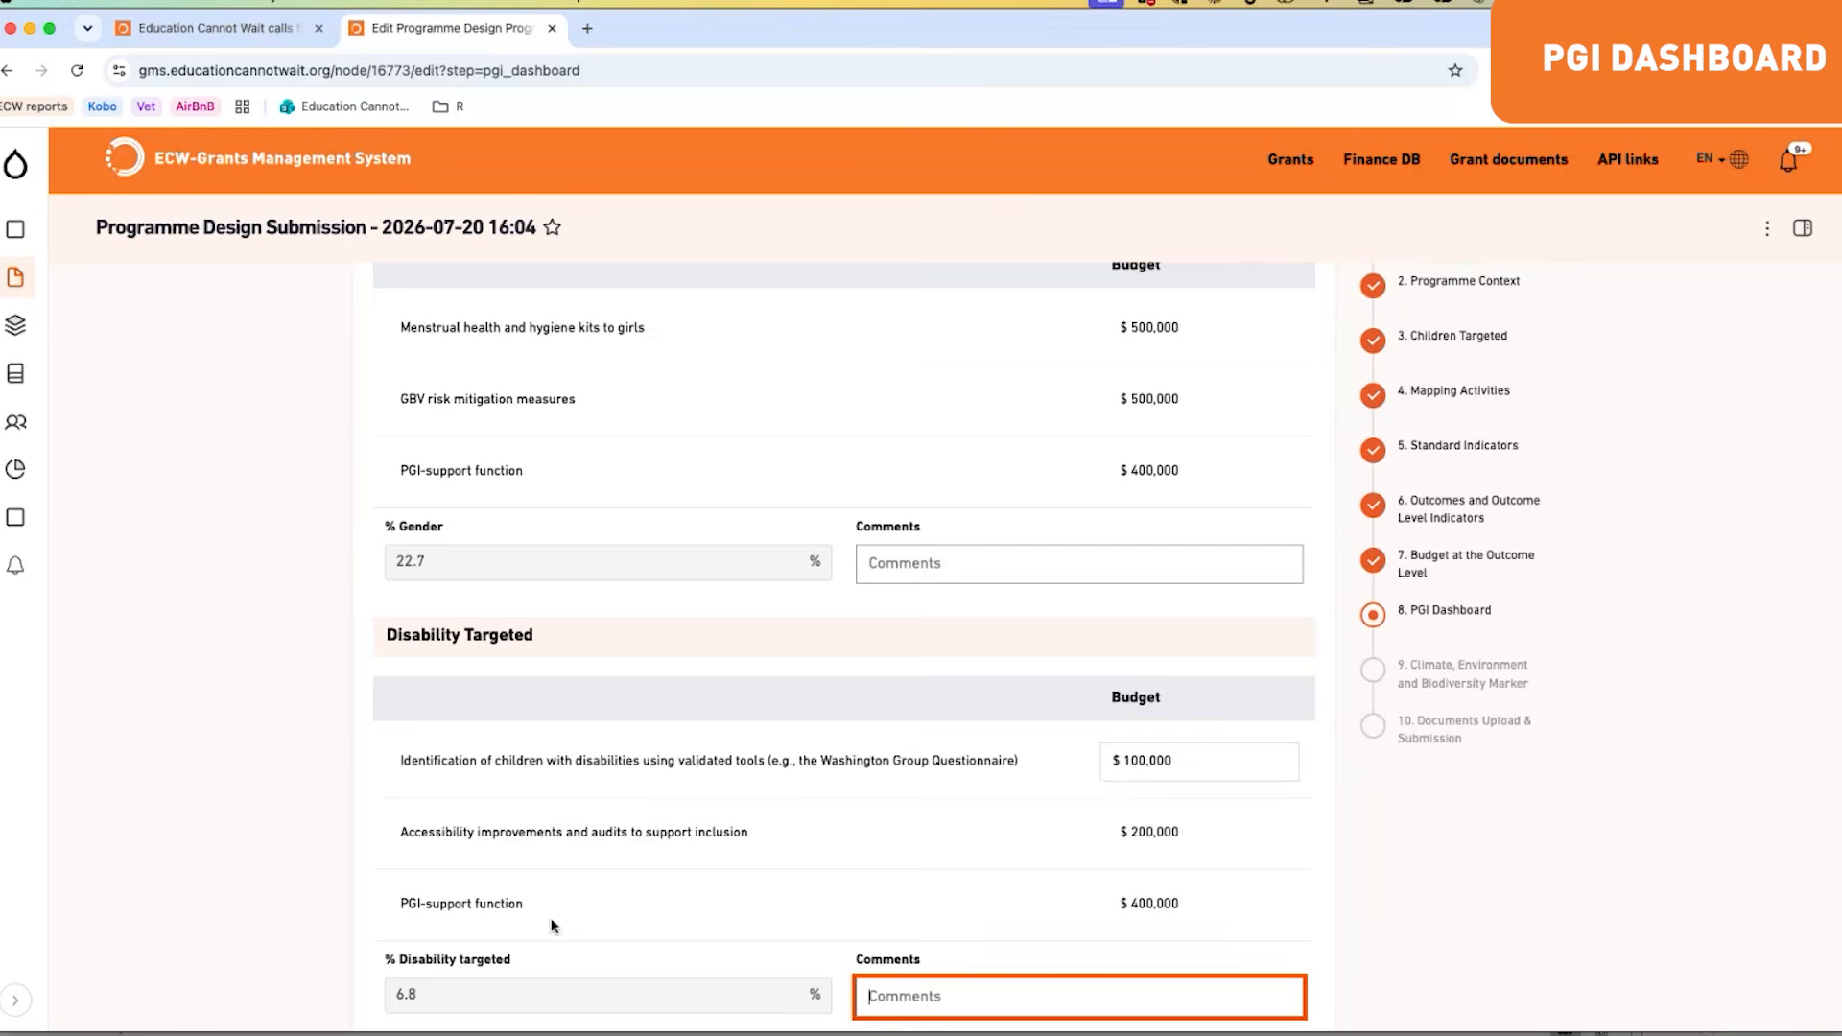
{"action": "scroll", "coordinate": [539, 920], "scroll_direction": "down", "scroll_amount": 3}
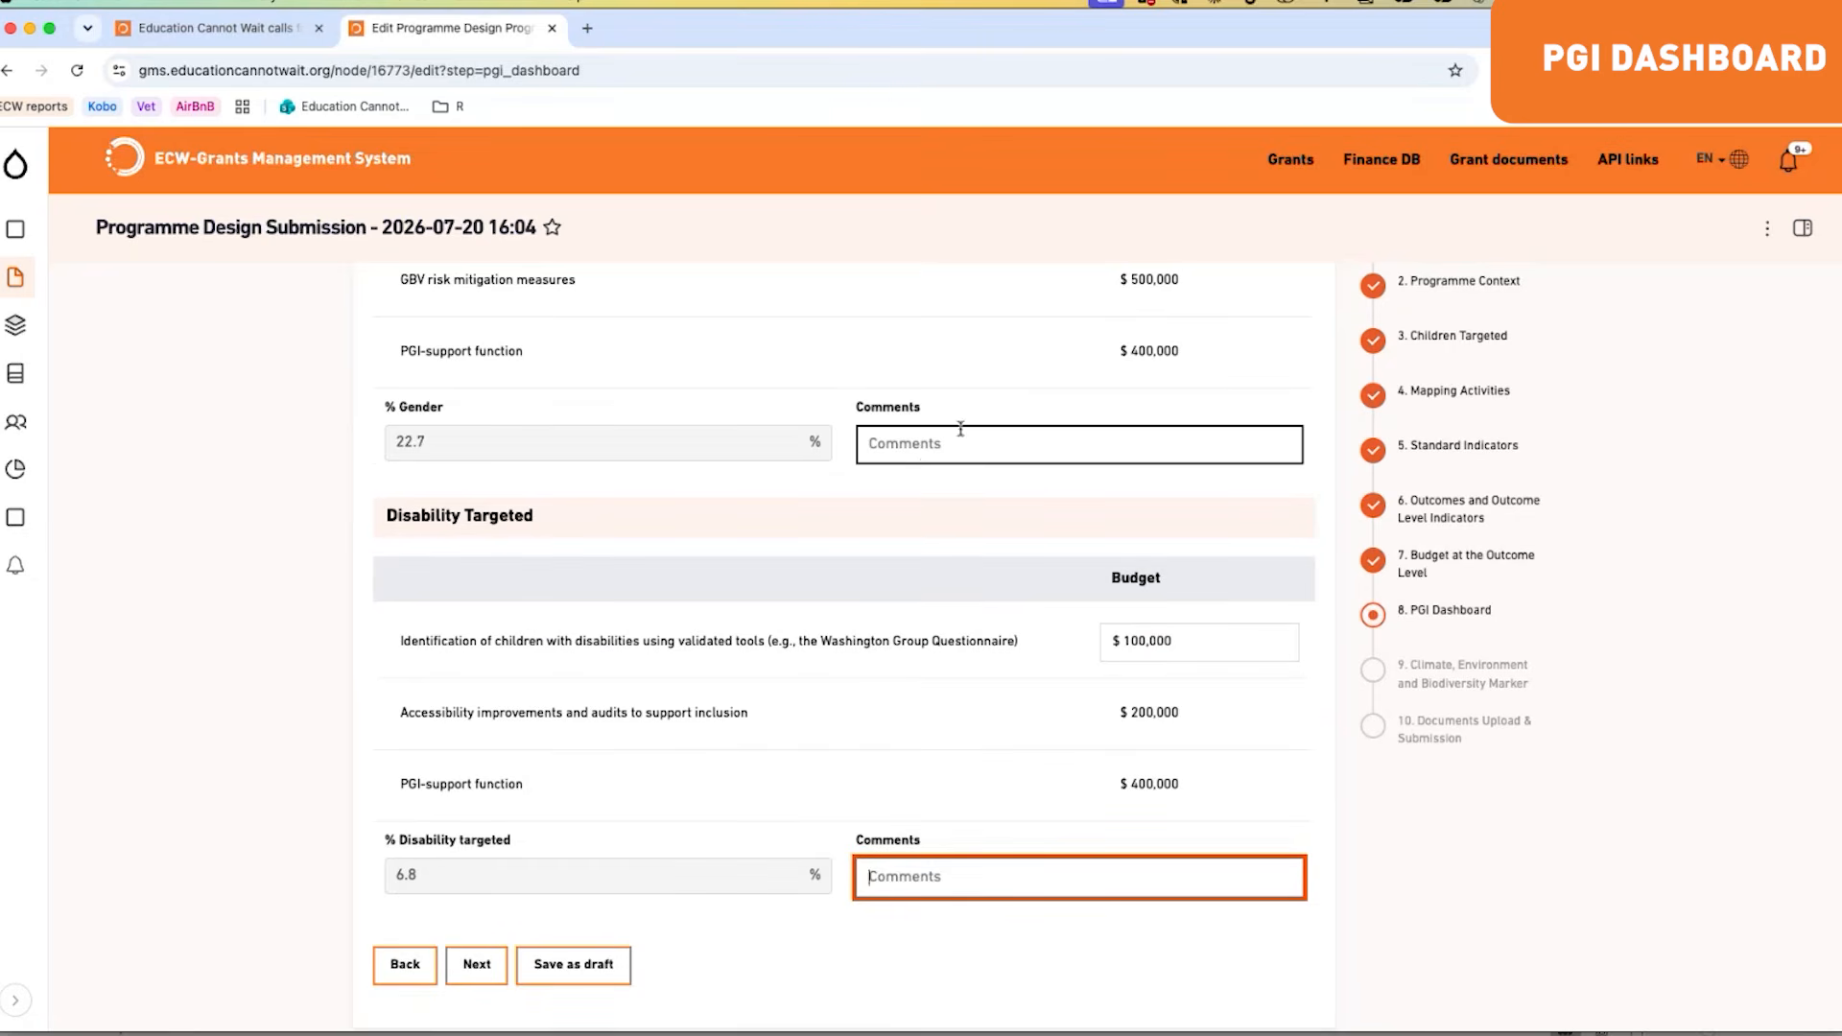
{"action": "left_click", "coordinate": [925, 446]}
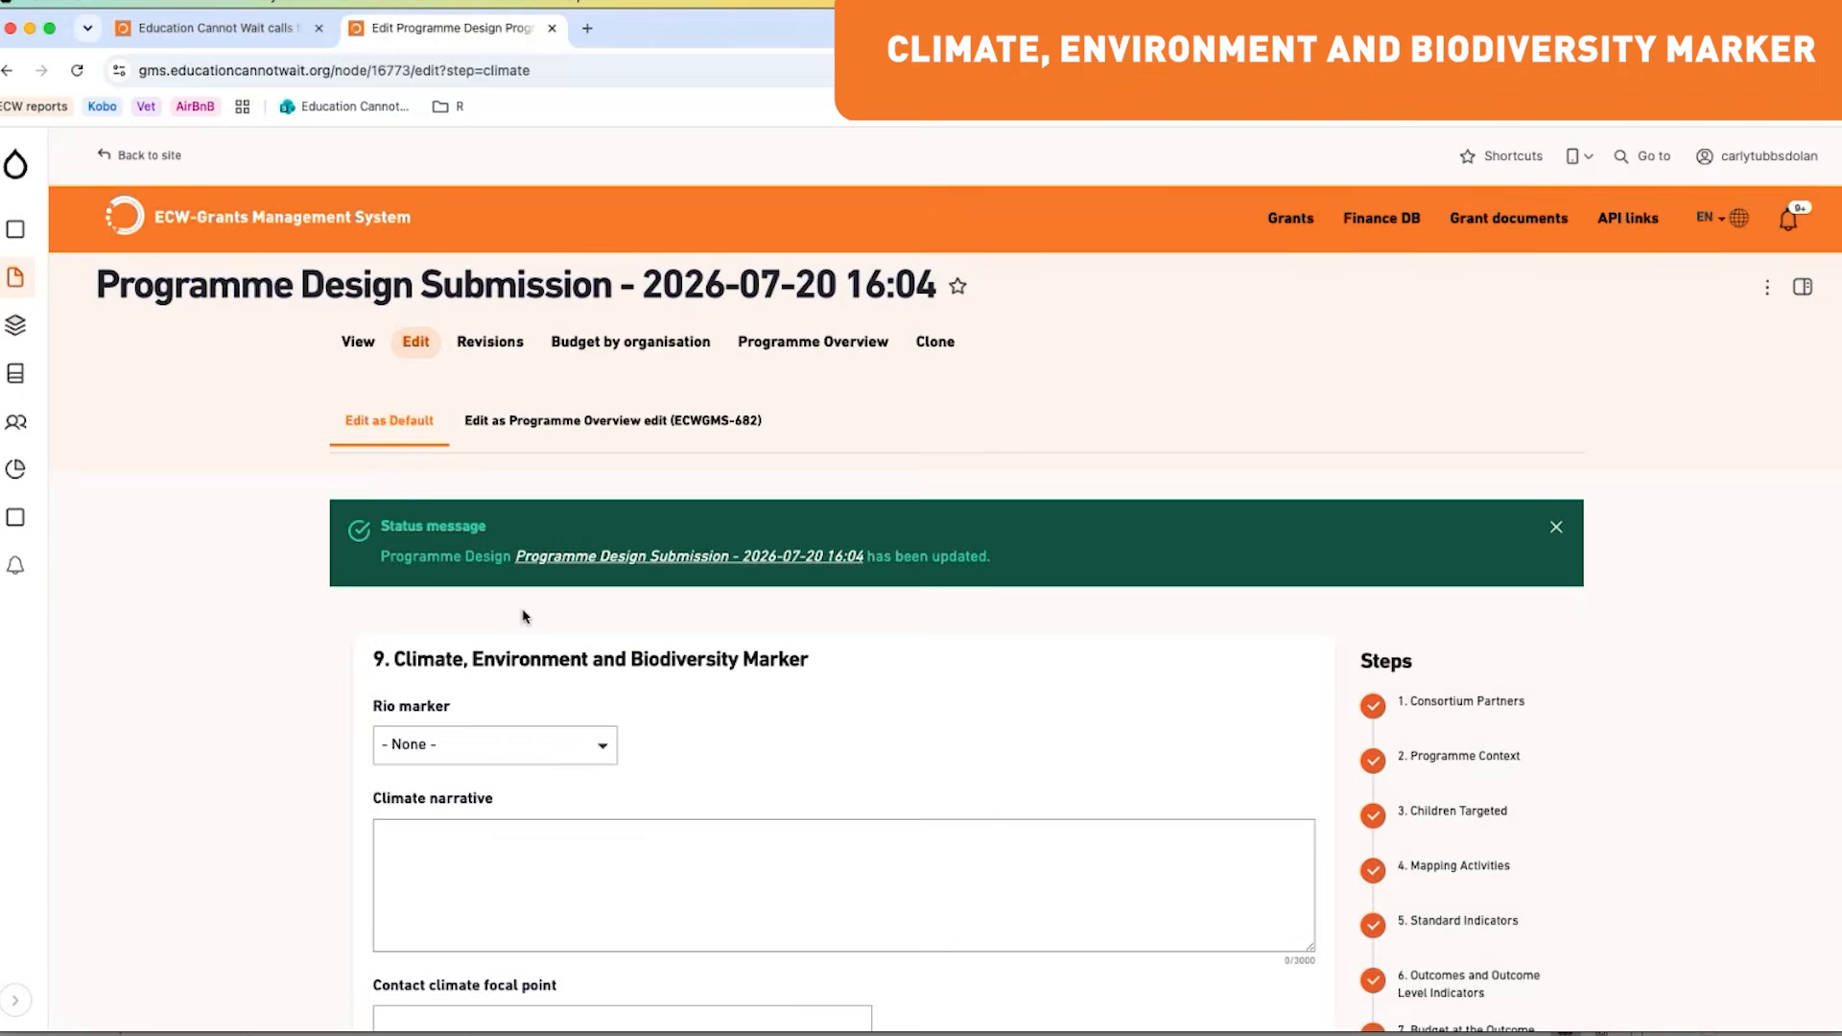
Step: Review the Rio marker options and the Climate narrative and Contact climate focal point fields in section 9
{"action": "scroll", "coordinate": [523, 616], "scroll_direction": "down", "scroll_amount": 2}
{"action": "left_click", "coordinate": [602, 634]}
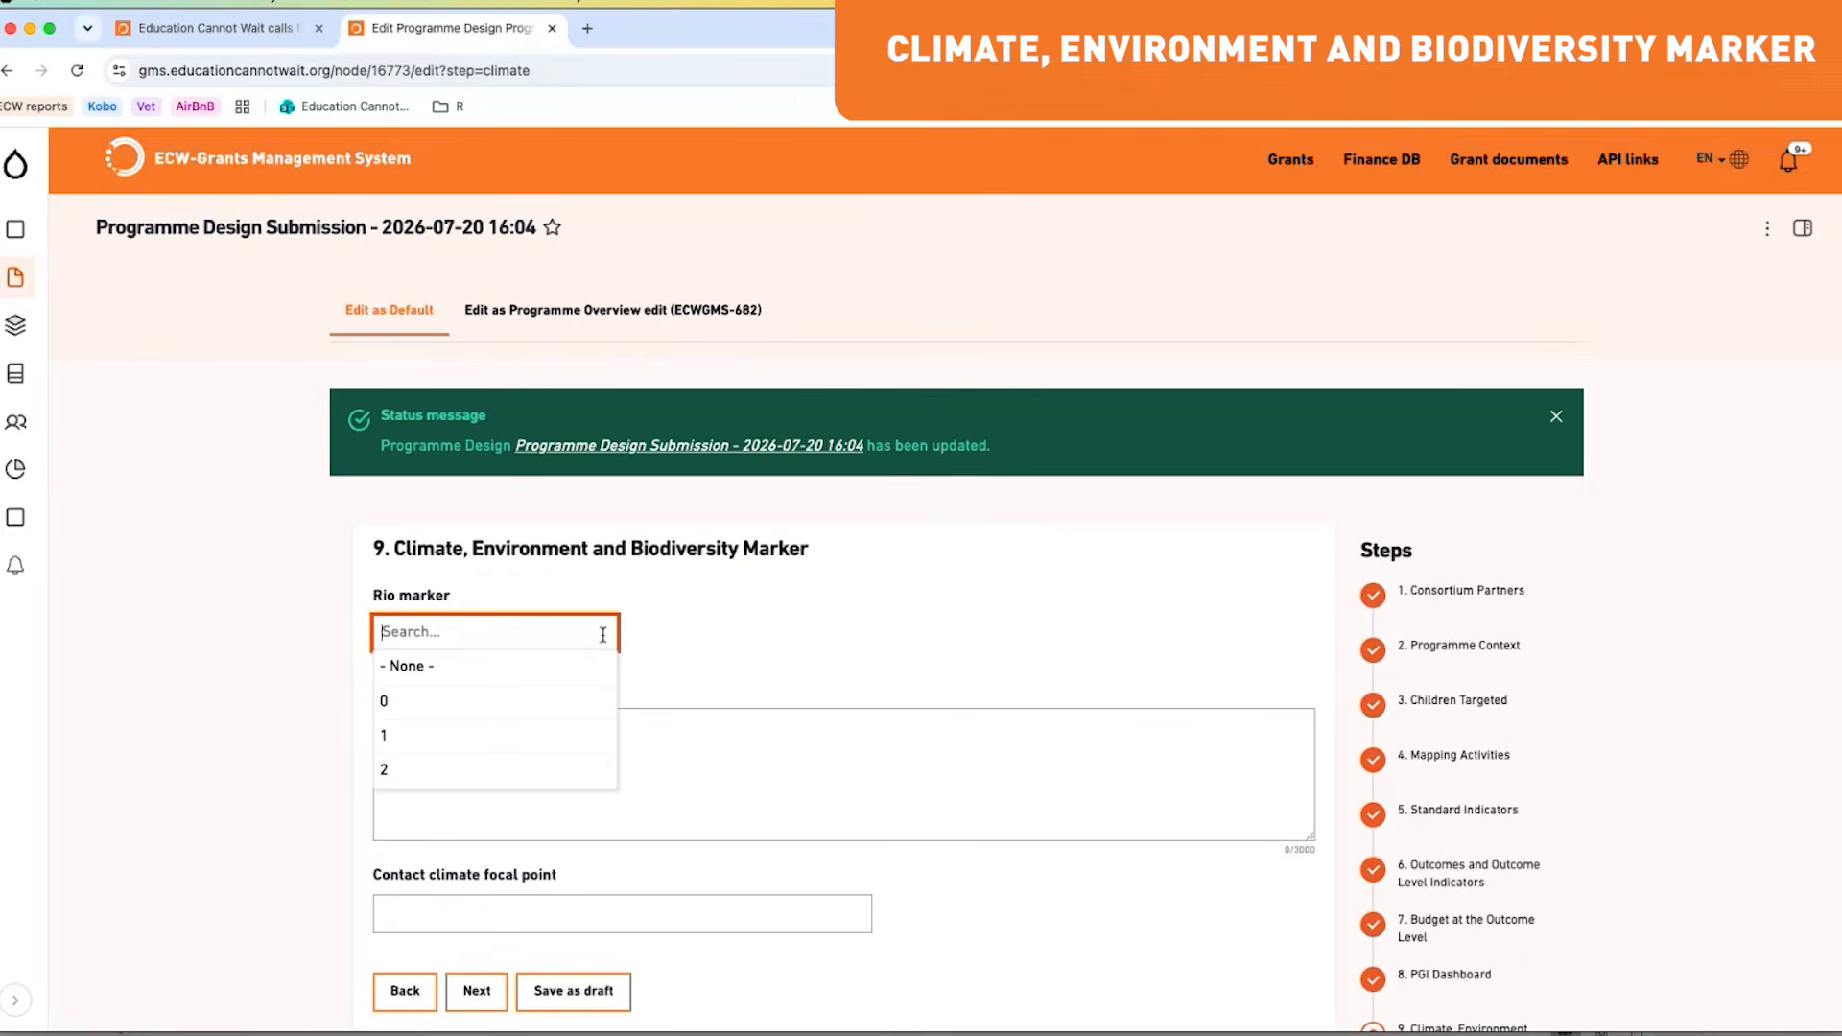
{"action": "left_click", "coordinate": [731, 733]}
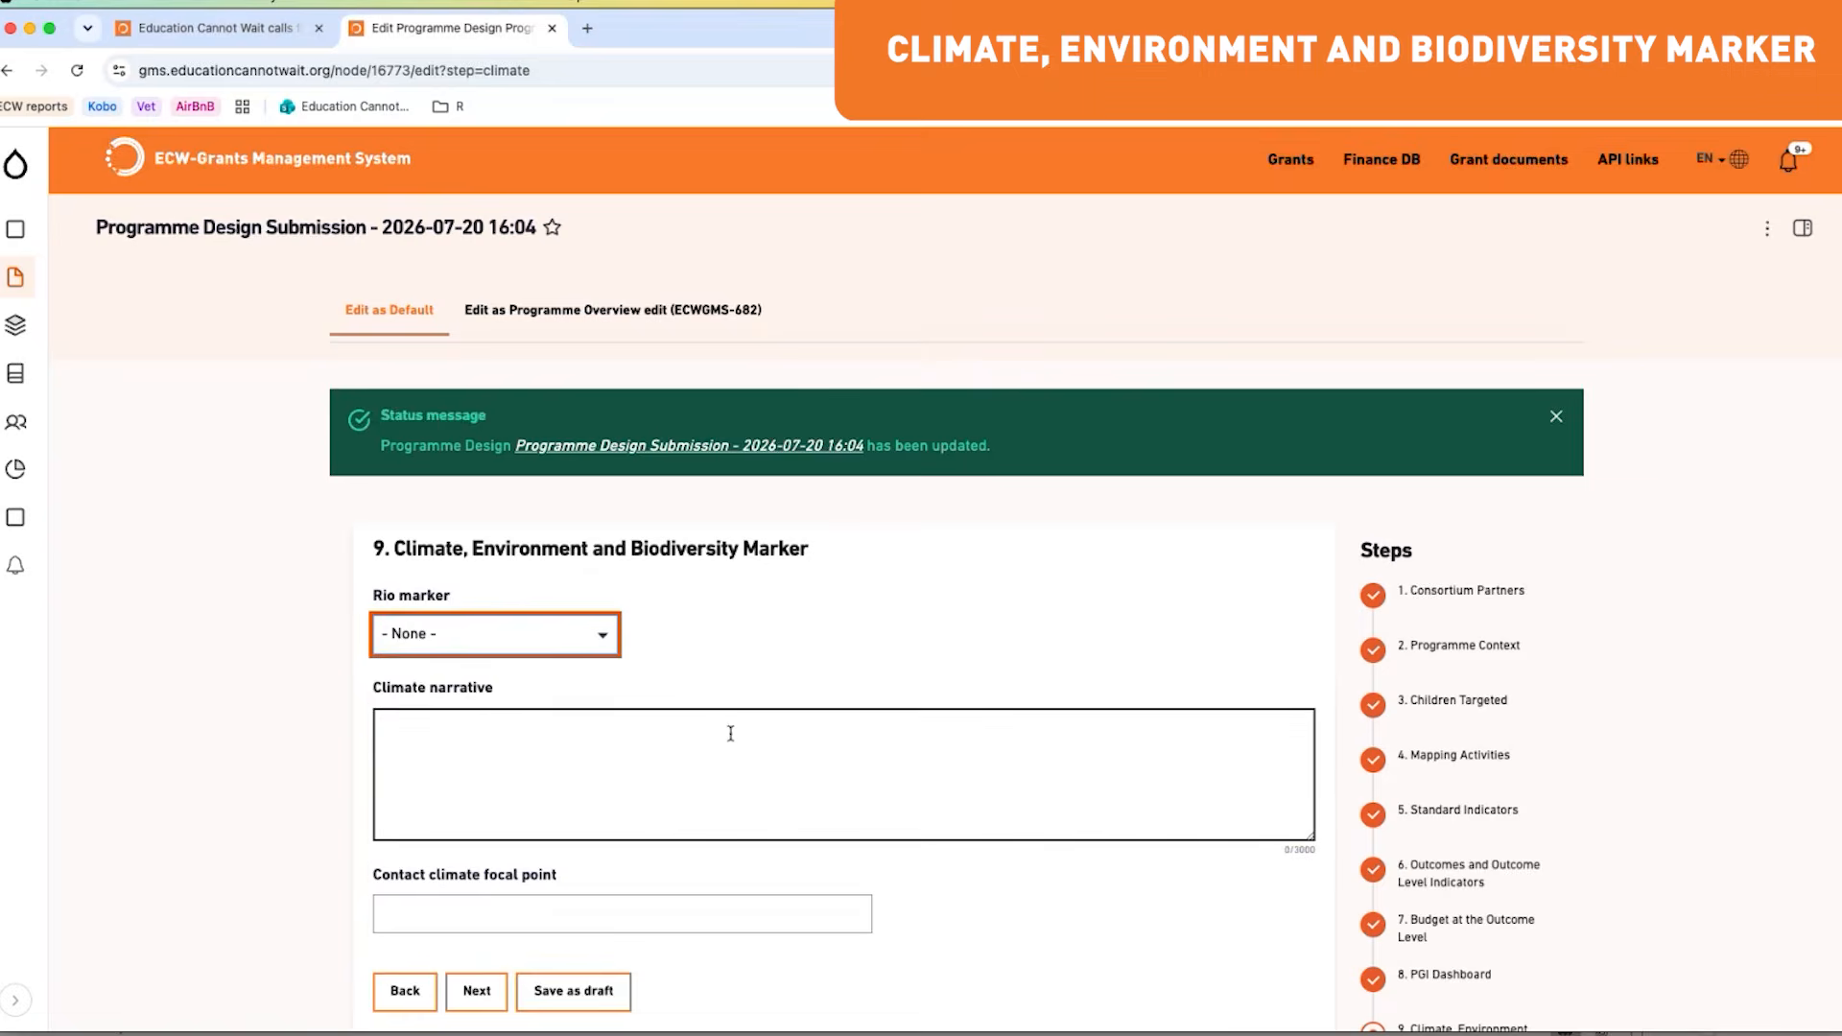
{"action": "scroll", "coordinate": [721, 731], "scroll_direction": "down", "scroll_amount": 1}
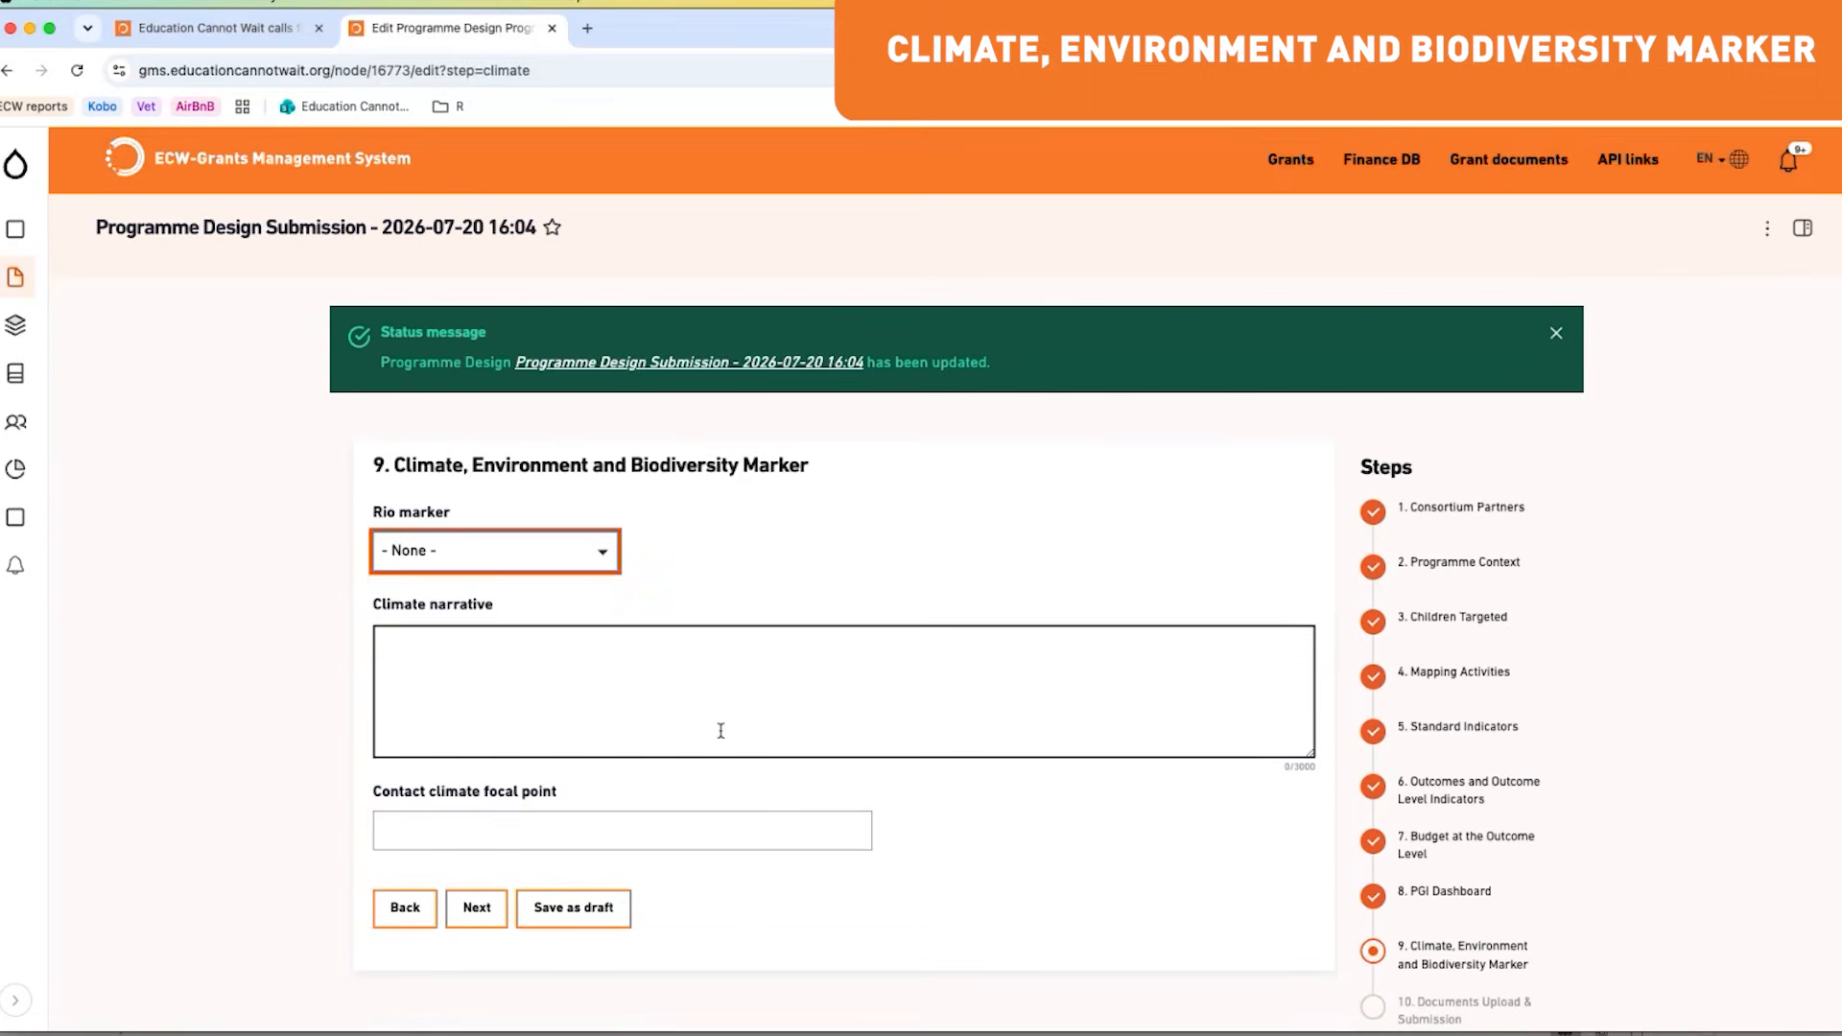
{"action": "left_click", "coordinate": [751, 830]}
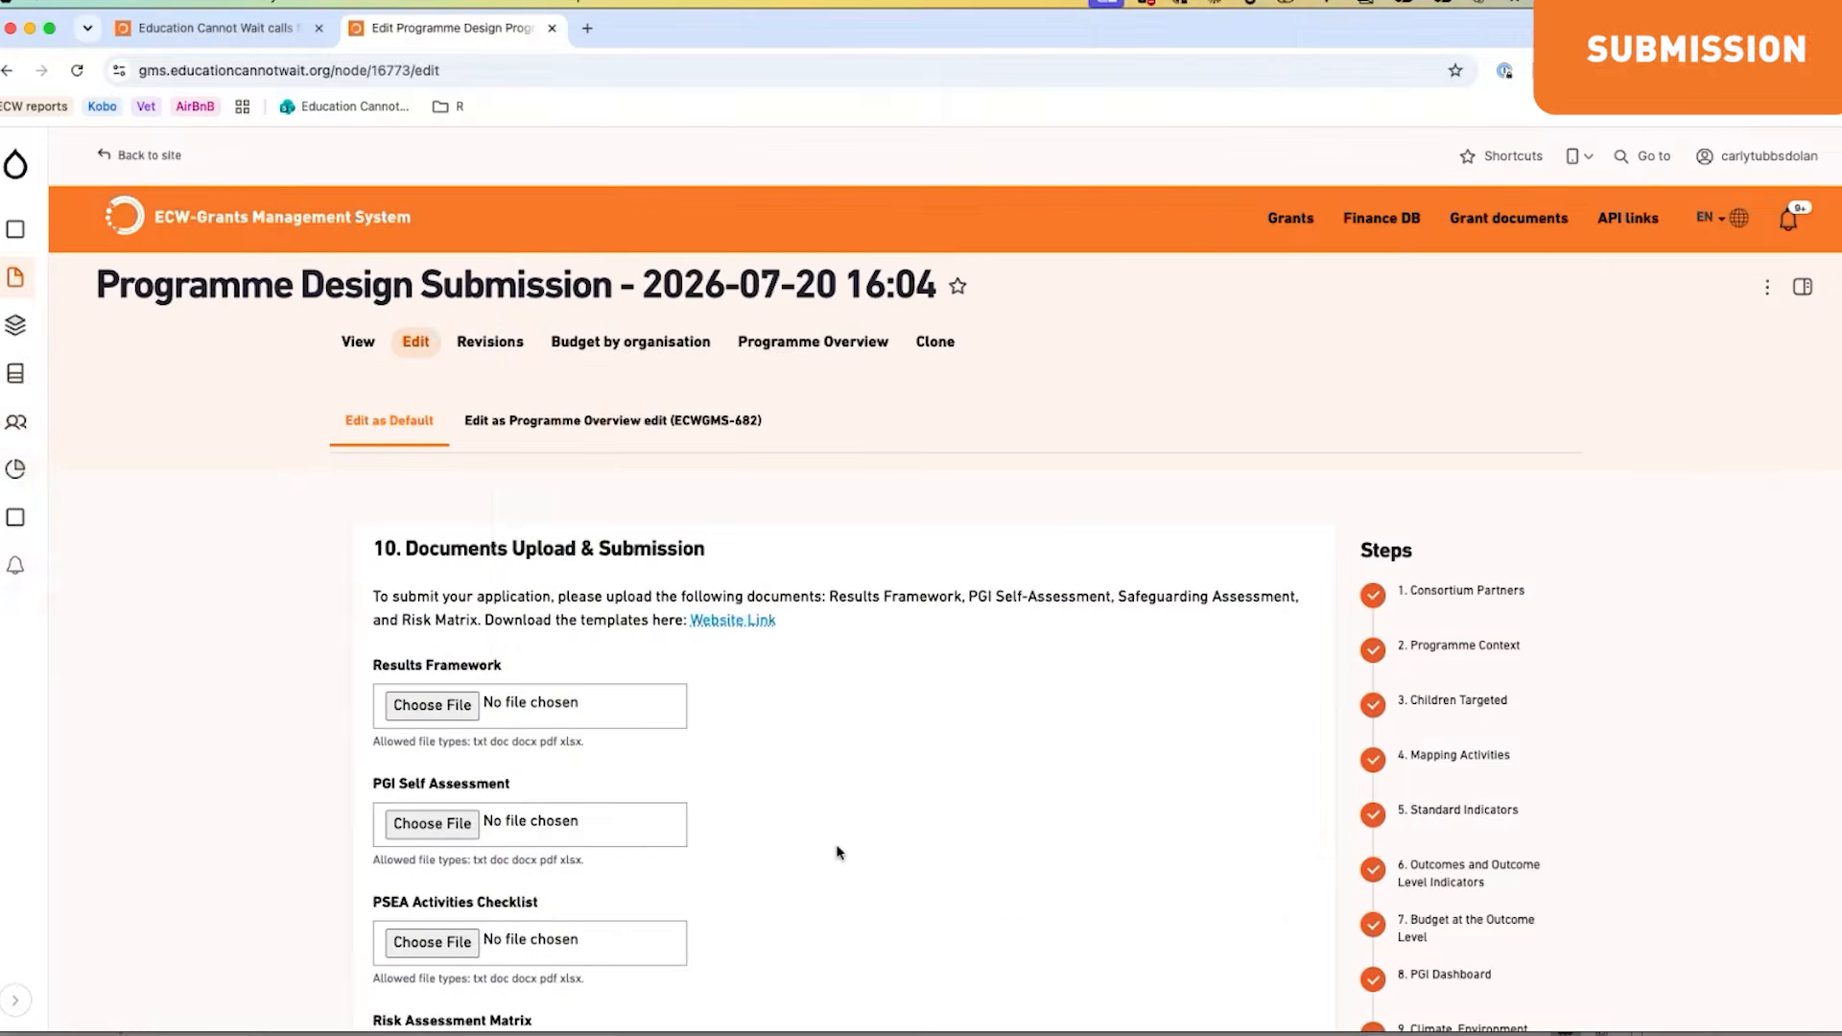
Step: Review the required document uploads, template link and digital signature field in section 10, Documents Upload & Submission
{"action": "scroll", "coordinate": [838, 852], "scroll_direction": "down", "scroll_amount": 1}
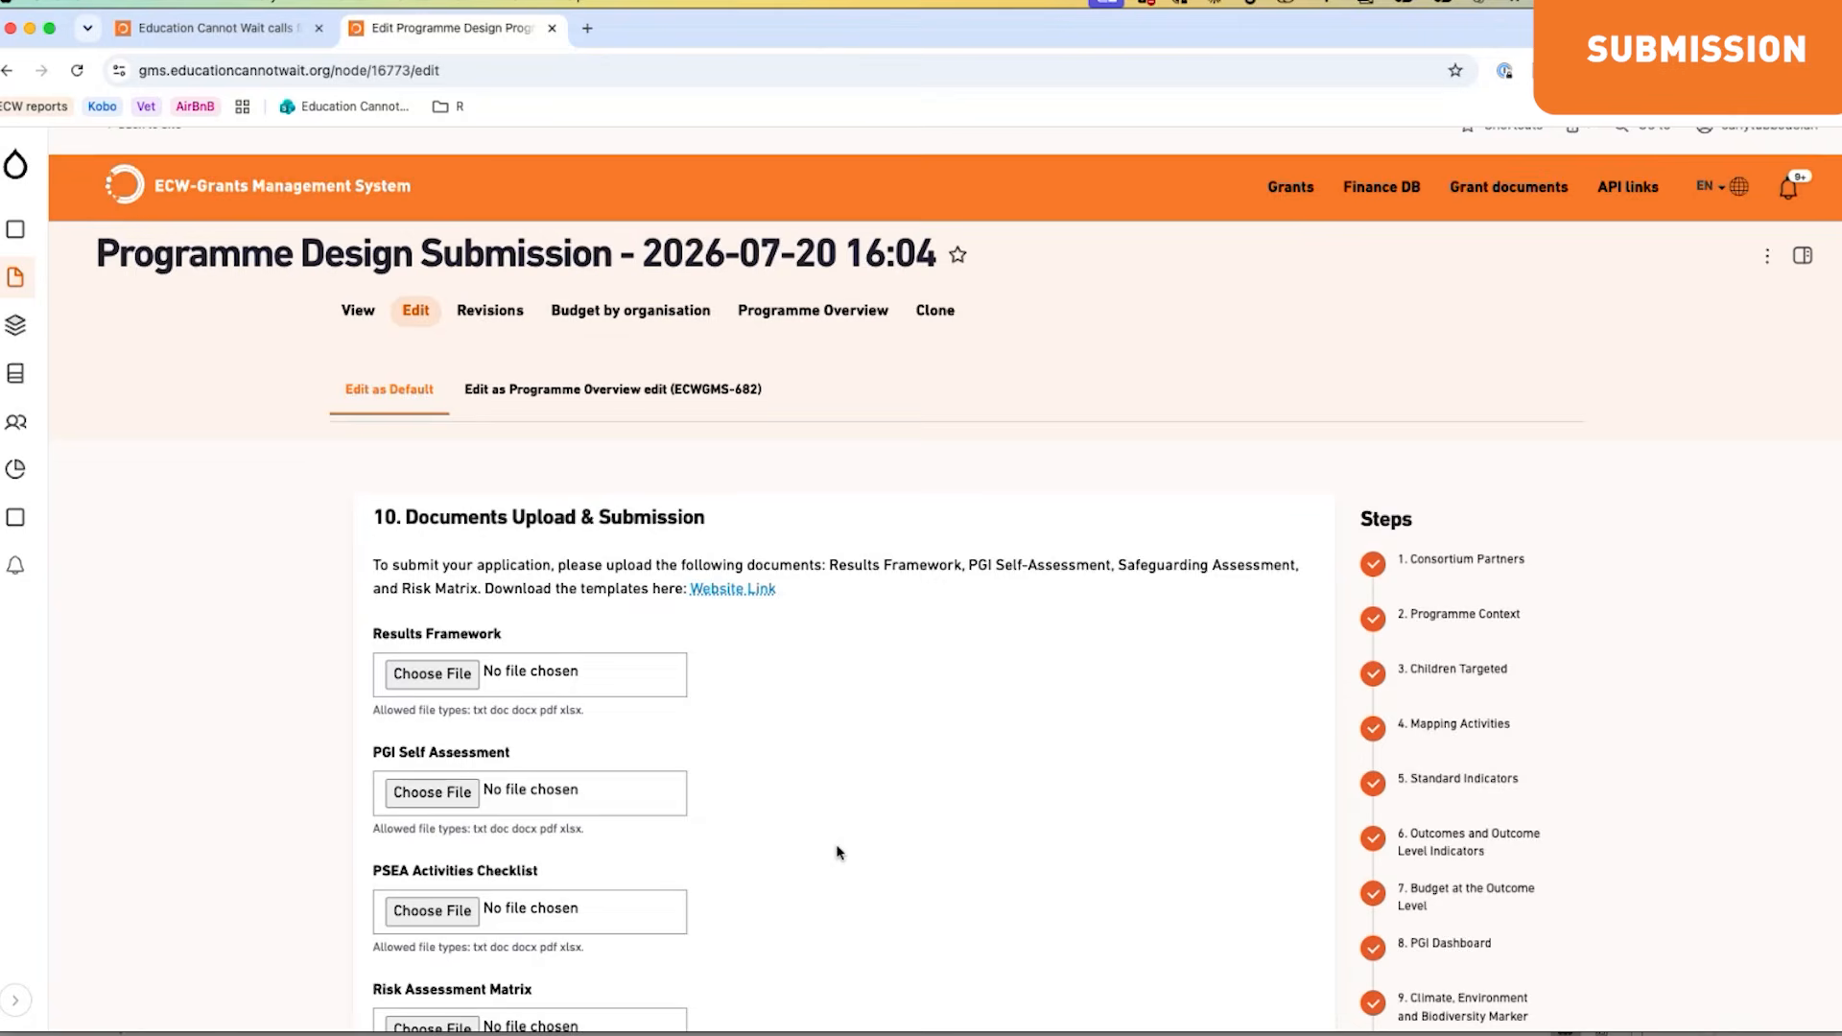
{"action": "scroll", "coordinate": [838, 852], "scroll_direction": "down", "scroll_amount": 1}
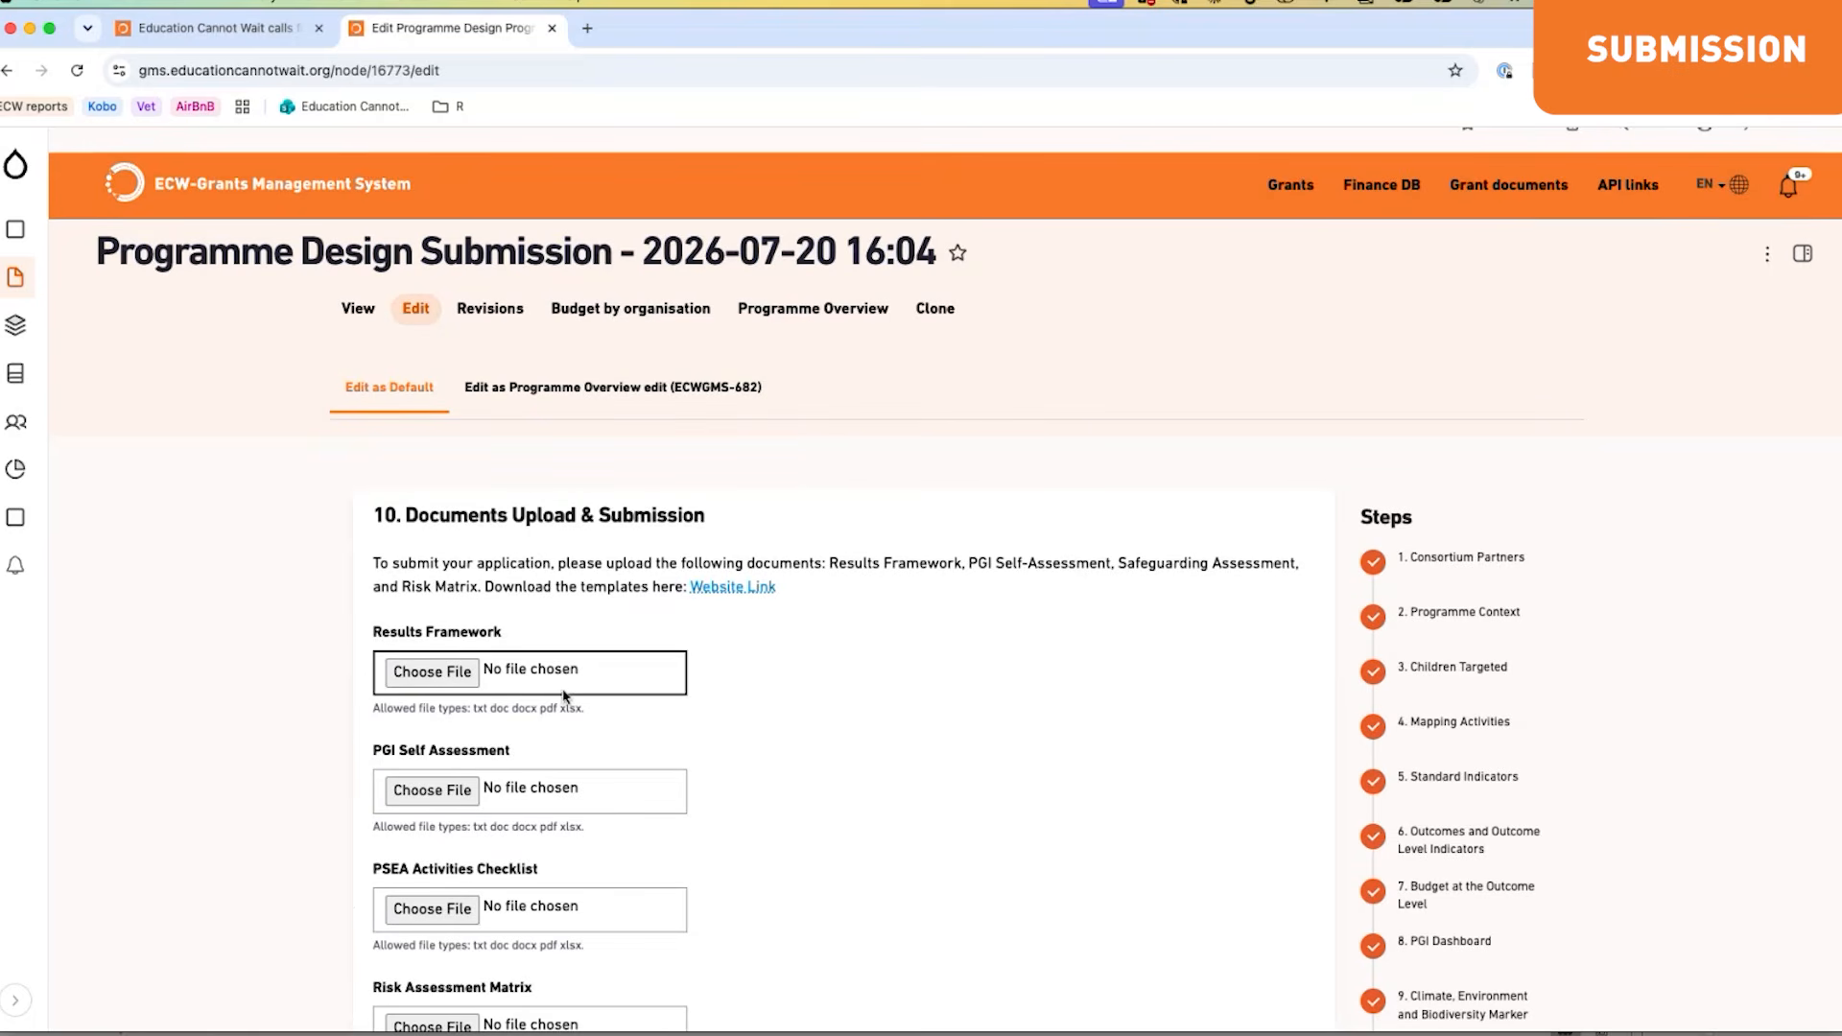
{"action": "scroll", "coordinate": [577, 769], "scroll_direction": "down", "scroll_amount": 2}
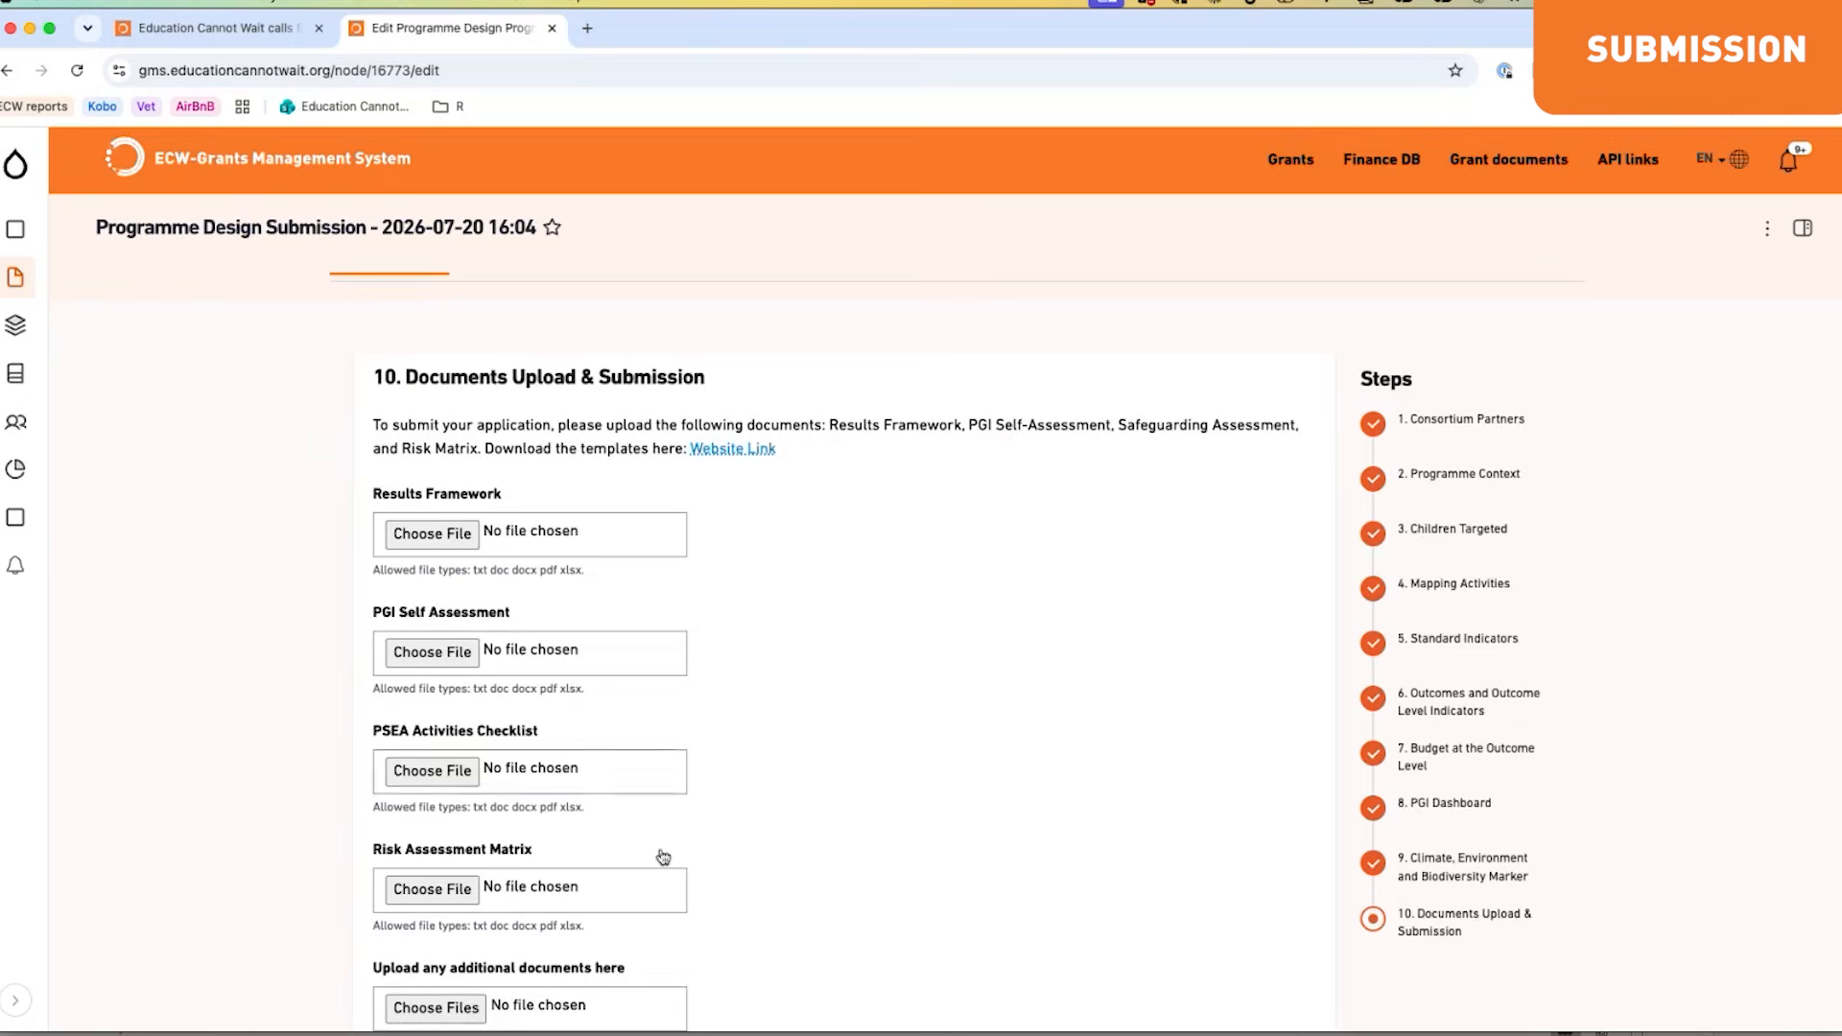
{"action": "scroll", "coordinate": [660, 855], "scroll_direction": "down", "scroll_amount": 2}
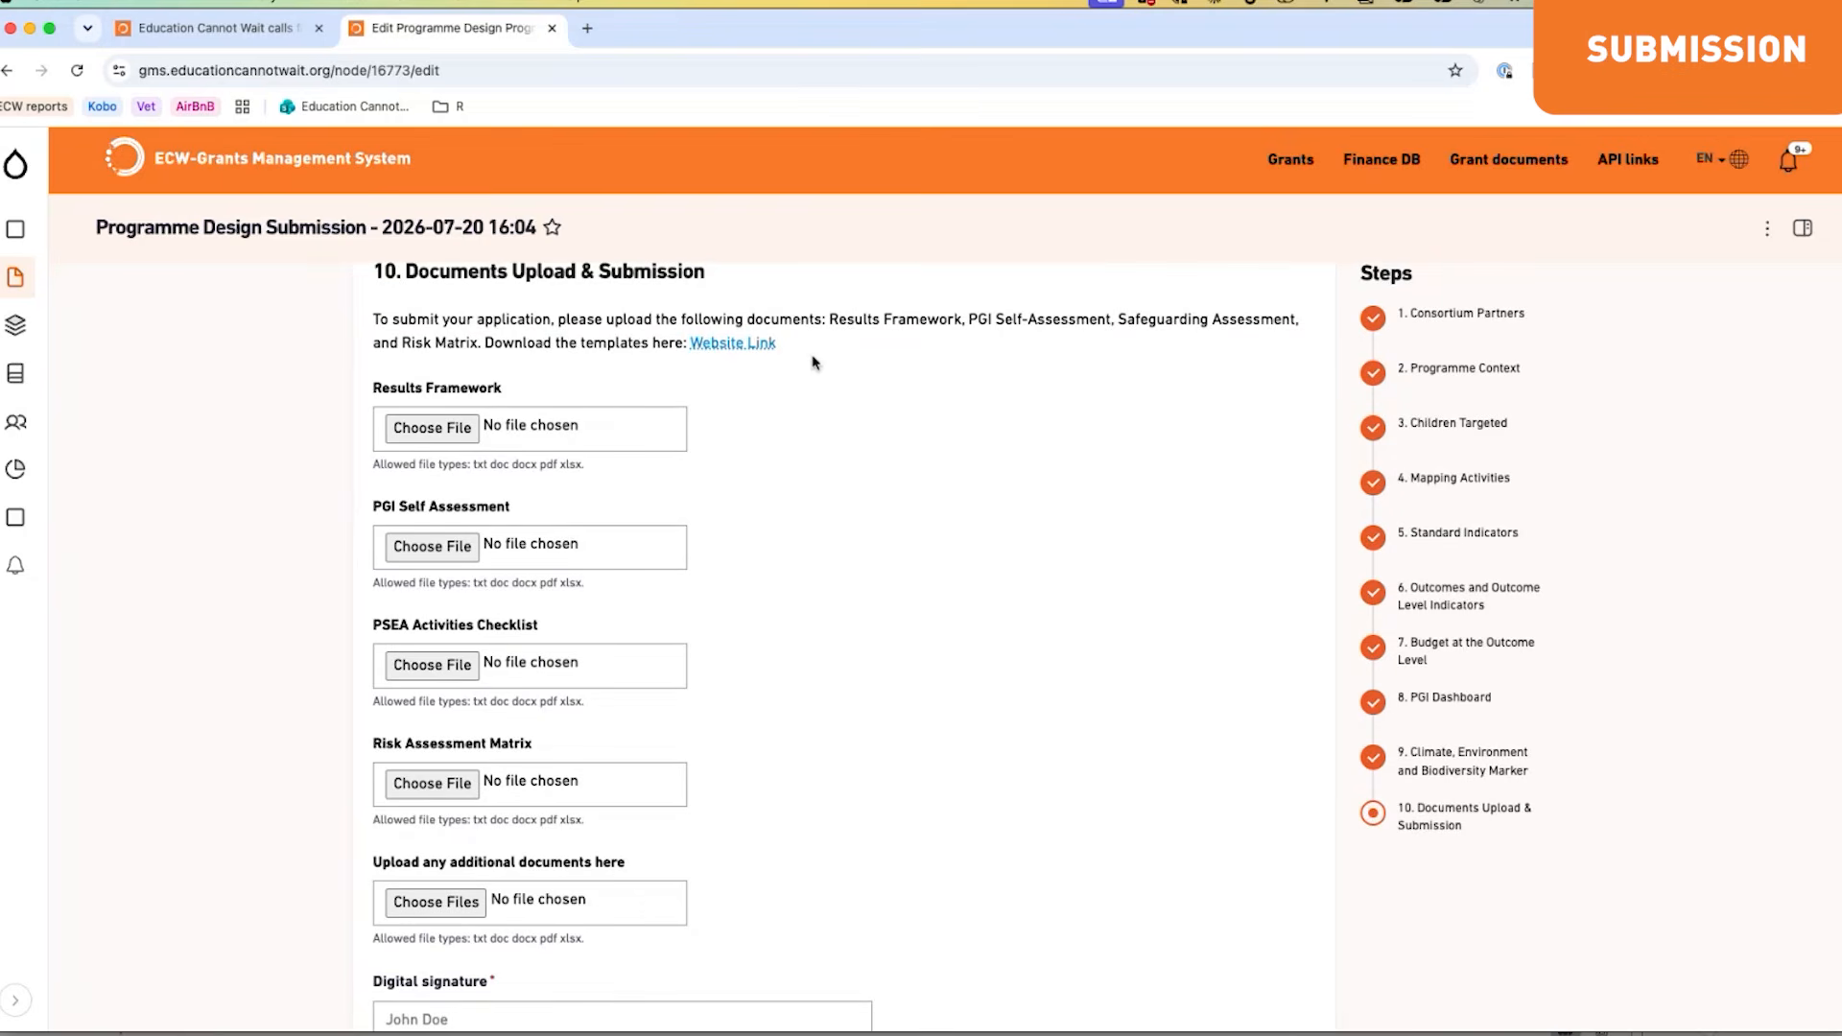
{"action": "scroll", "coordinate": [814, 363], "scroll_direction": "up", "scroll_amount": 3}
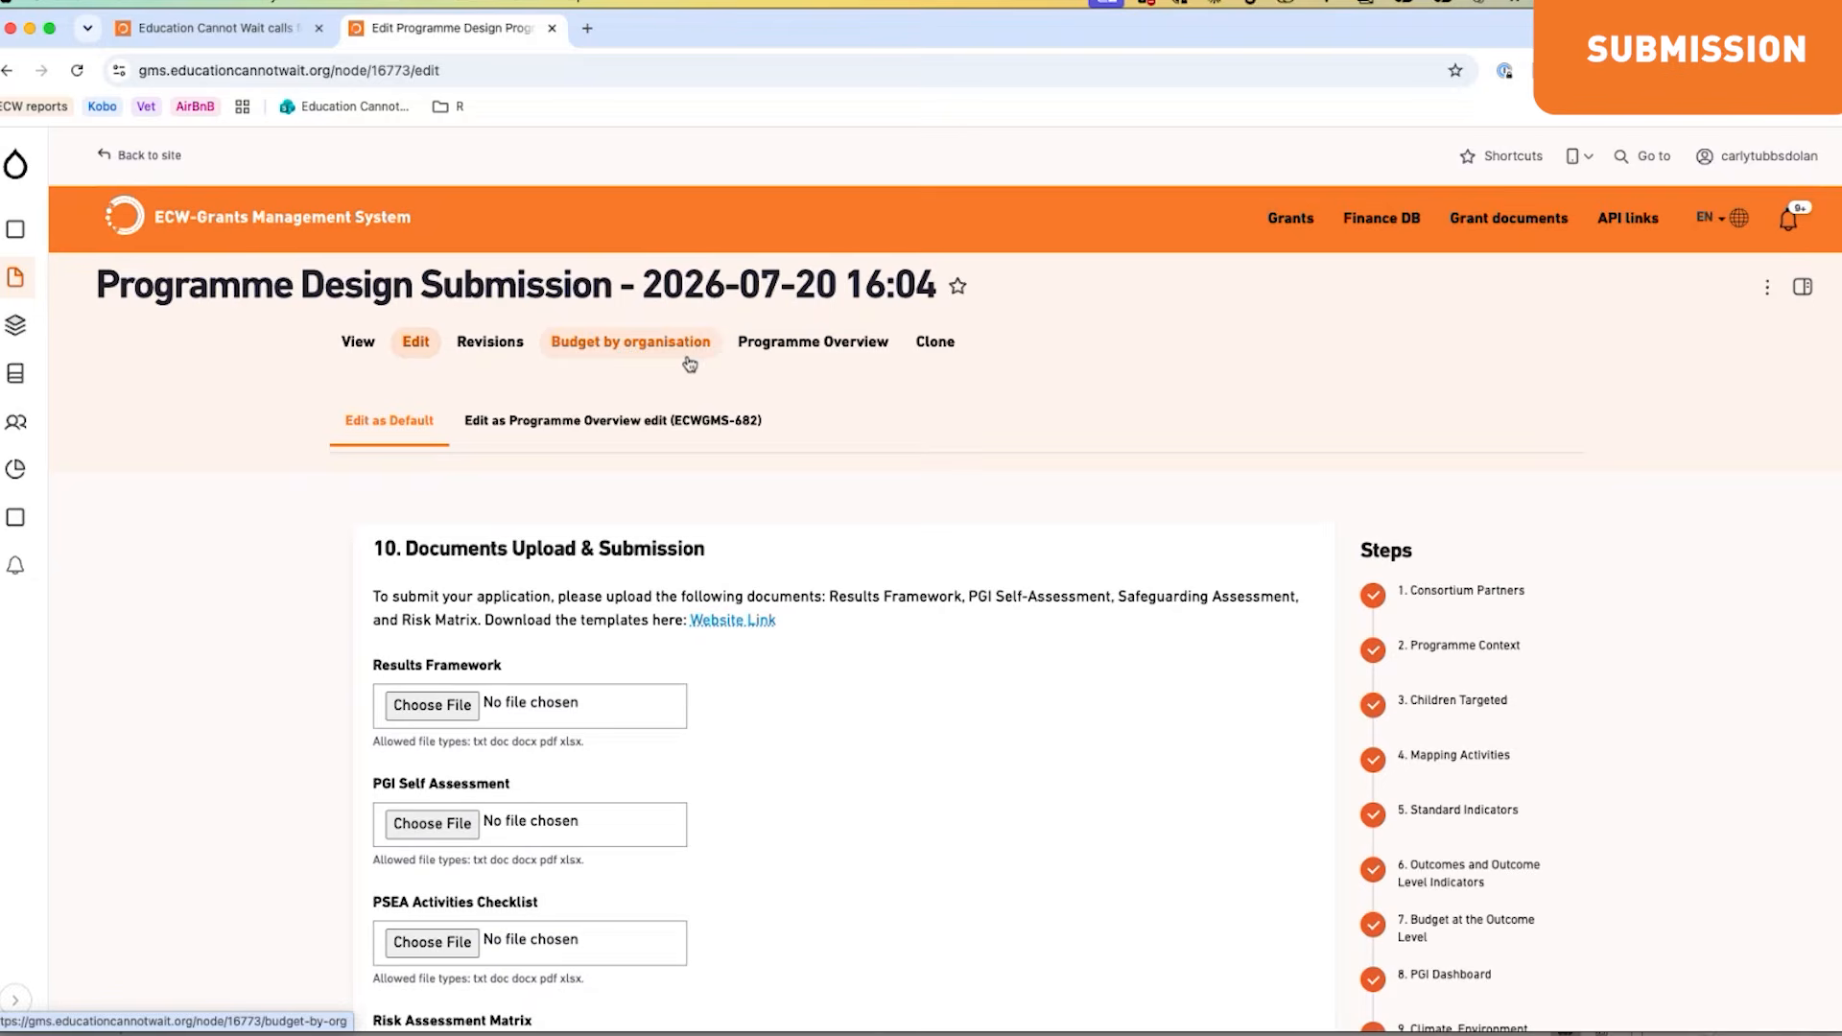
Step: Open the read-only view of the programme design submission and review its Programmatic Context and Children Targeted sections, including the summary tables
{"action": "left_click", "coordinate": [361, 344]}
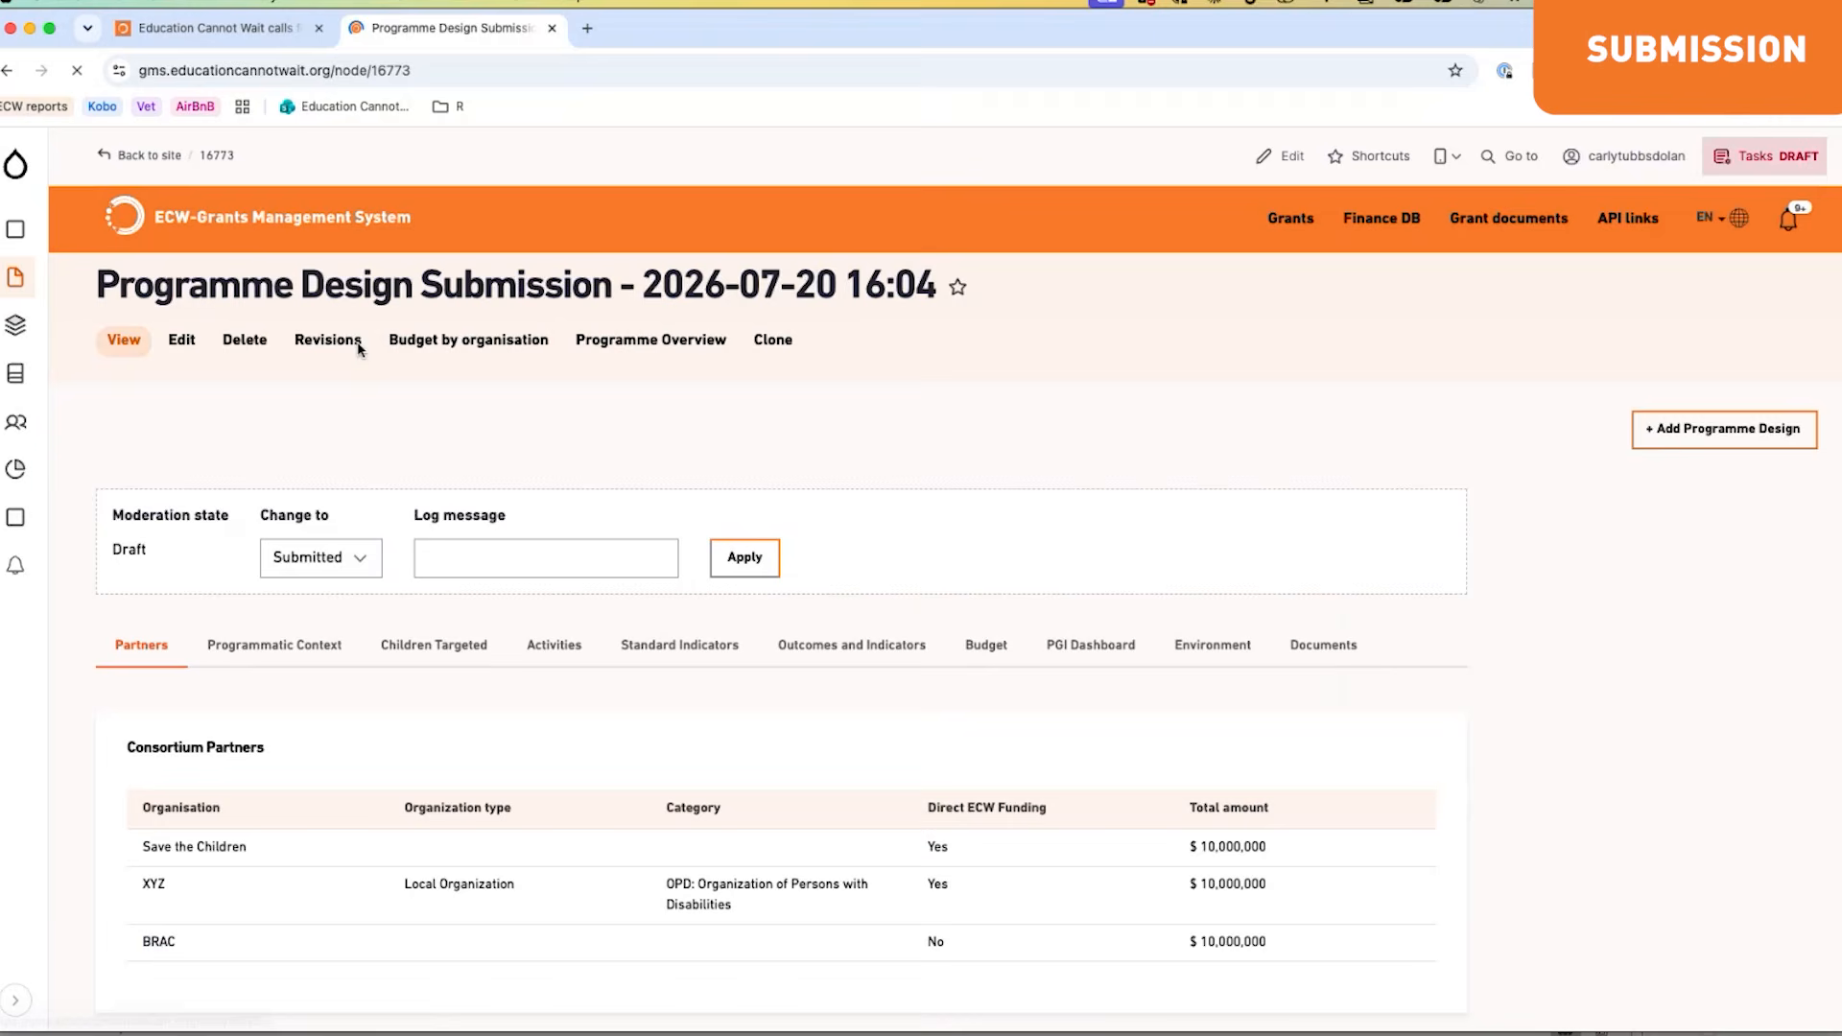
{"action": "left_click", "coordinate": [563, 560]}
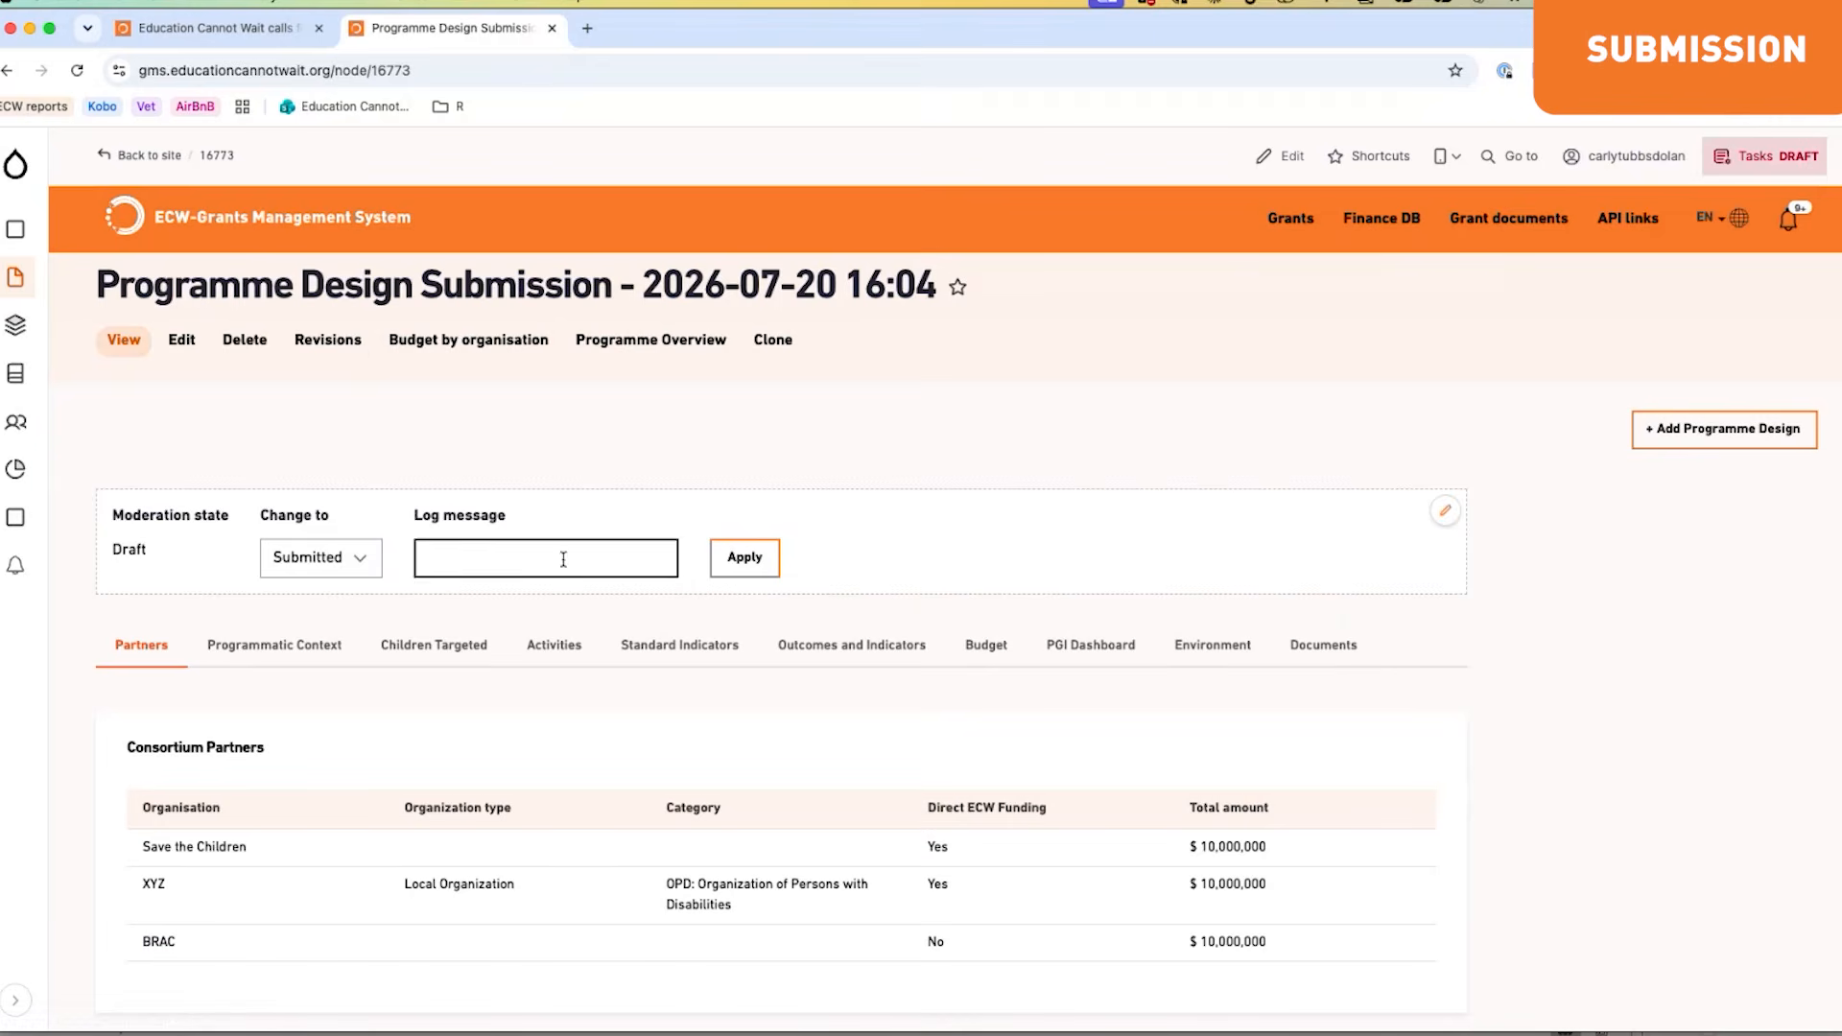
{"action": "left_click", "coordinate": [274, 649]}
{"action": "left_click", "coordinate": [489, 649]}
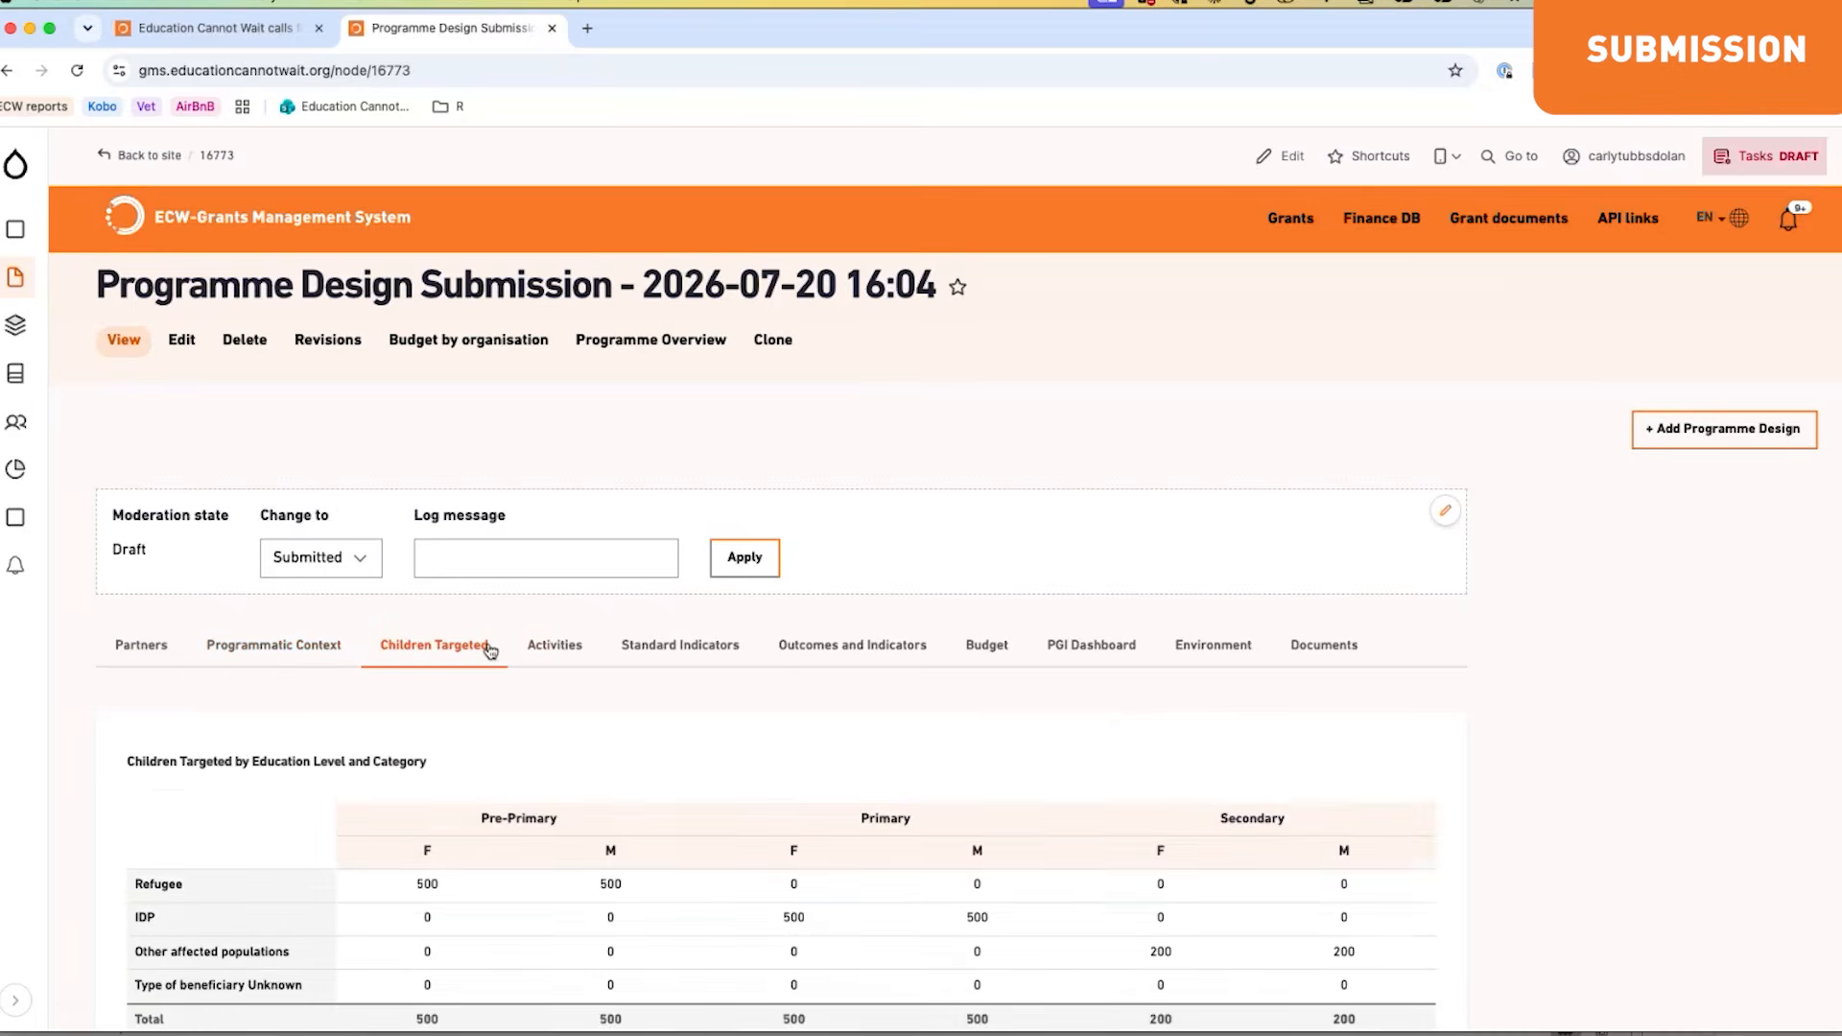
{"action": "scroll", "coordinate": [625, 653], "scroll_direction": "down", "scroll_amount": 4}
{"action": "scroll", "coordinate": [626, 653], "scroll_direction": "down", "scroll_amount": 8}
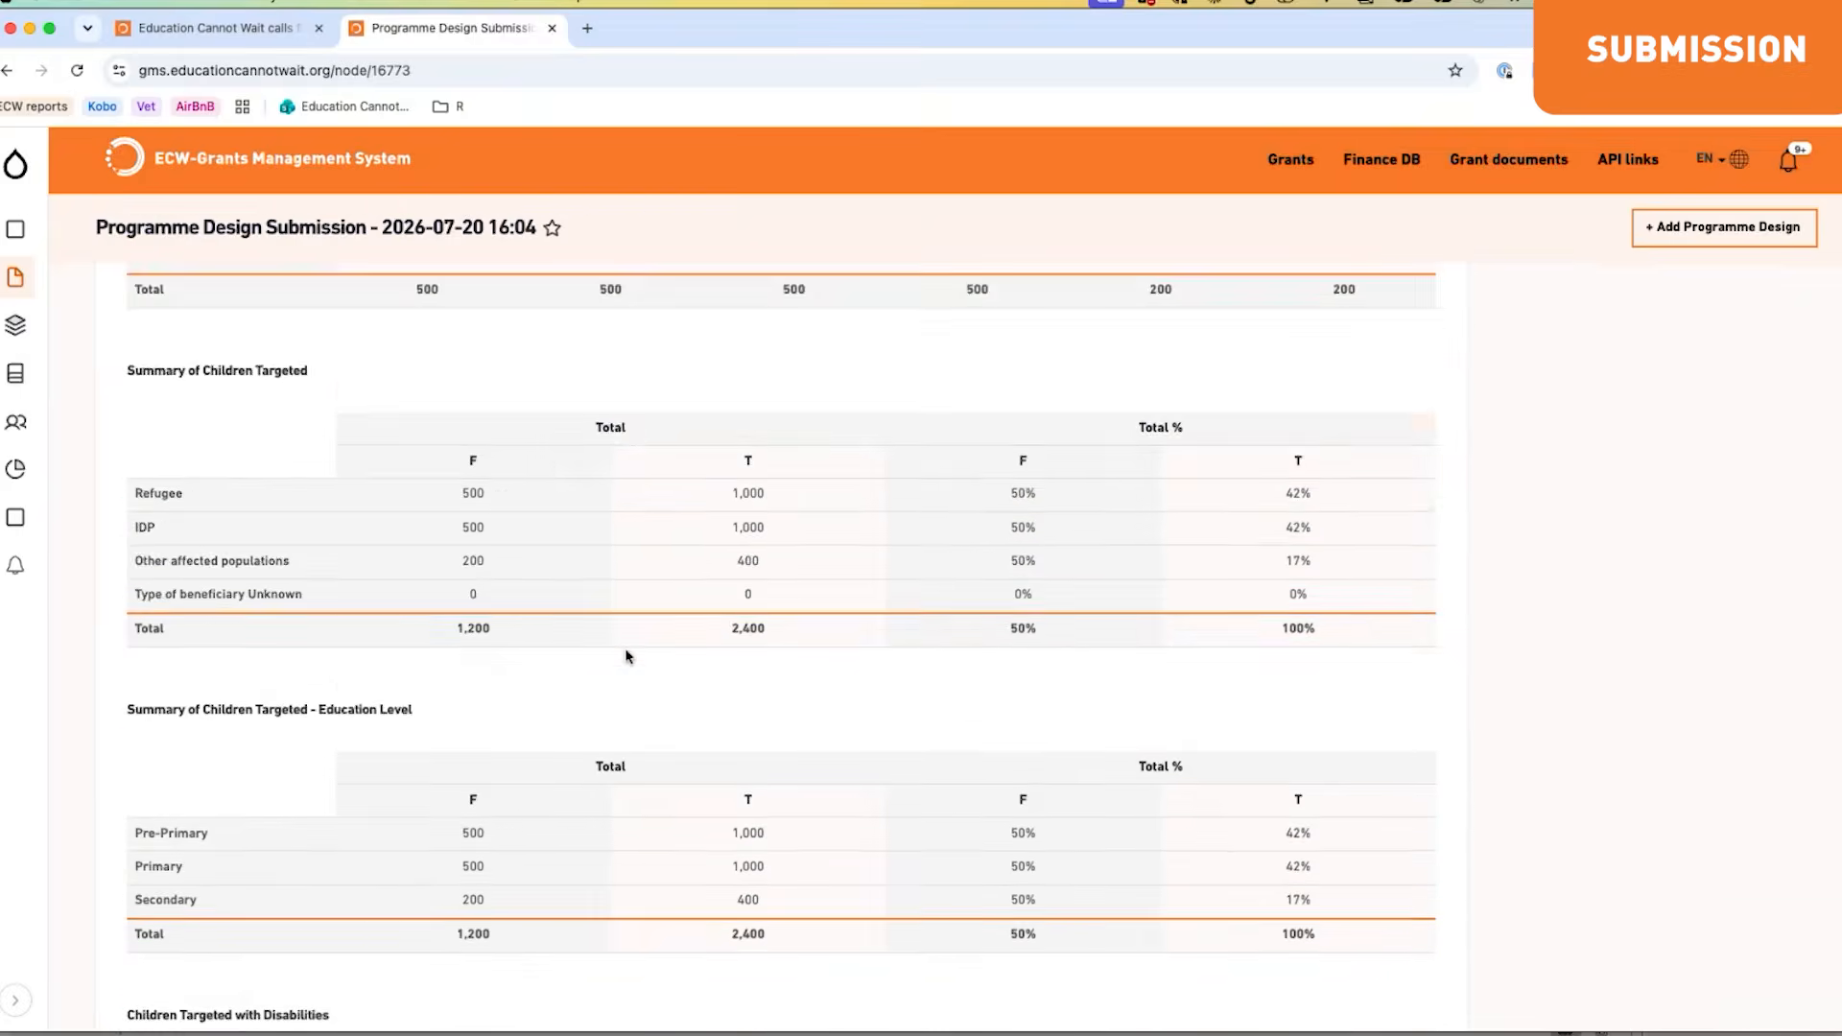
{"action": "scroll", "coordinate": [626, 656], "scroll_direction": "up", "scroll_amount": 12}
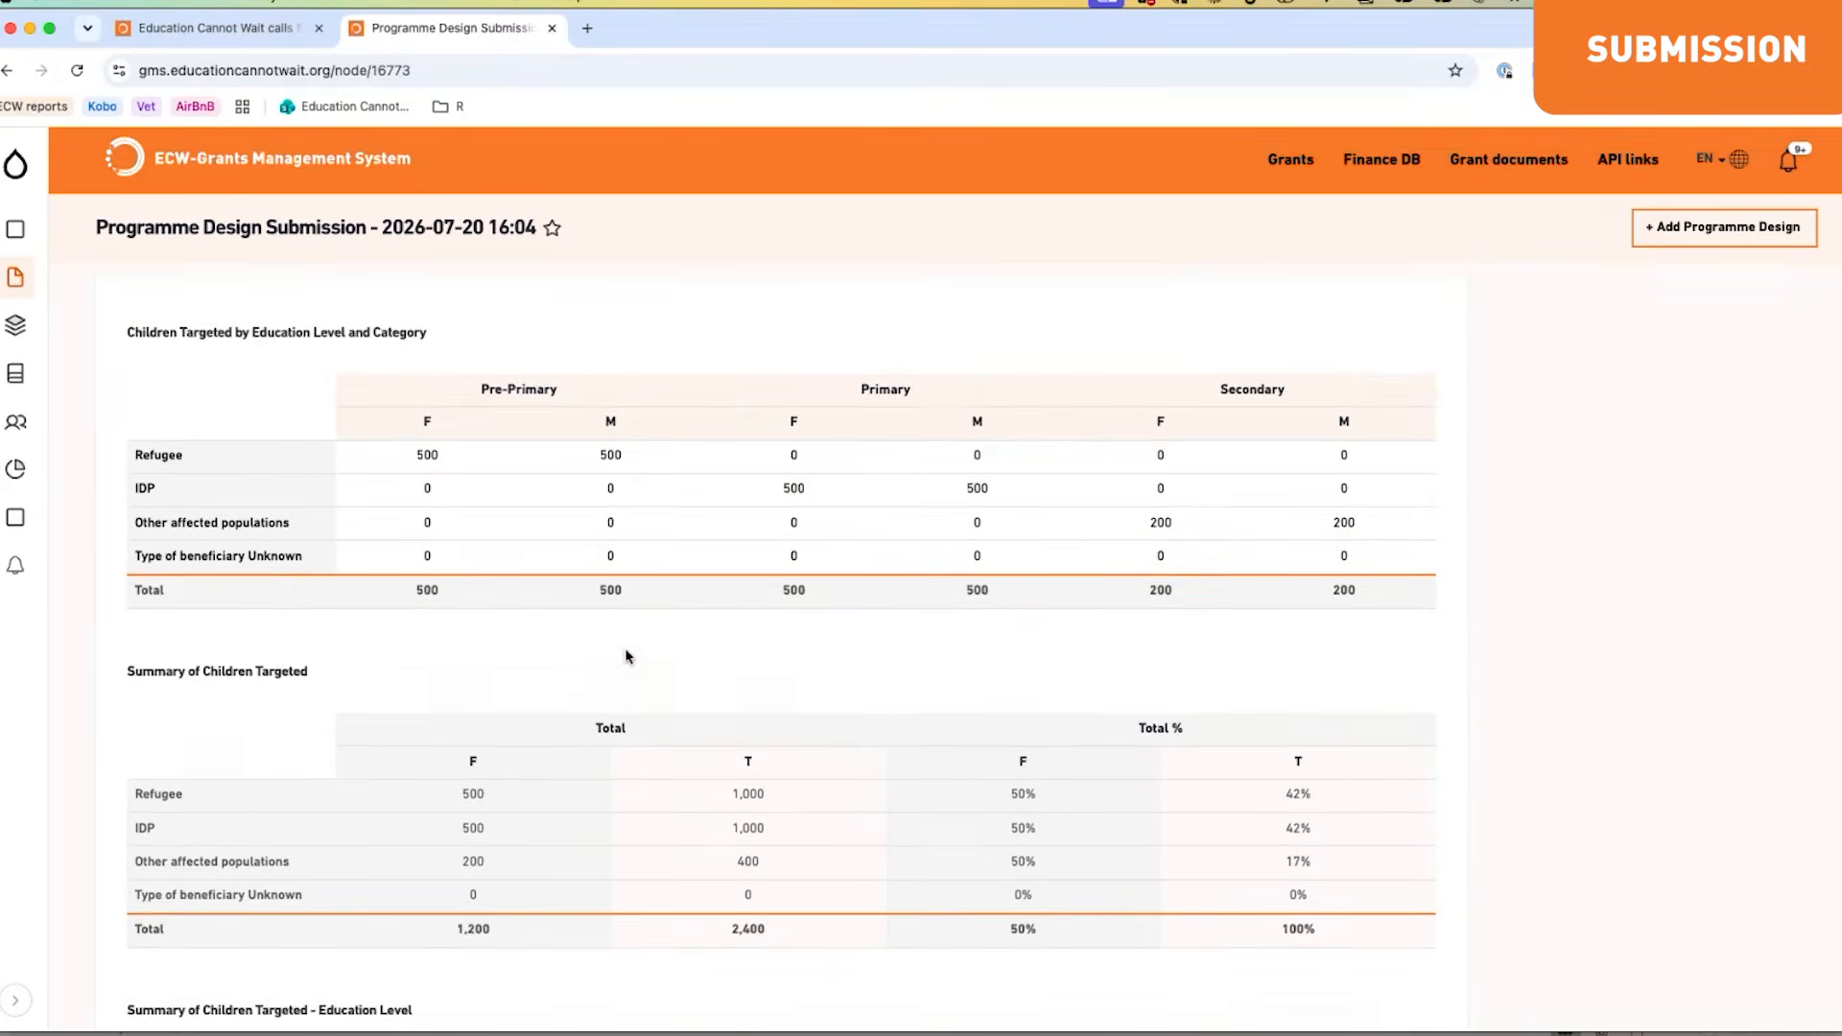
Step: Review the selected activities and PGI Targeted items in the Activities section of the submission view
{"action": "left_click", "coordinate": [554, 648]}
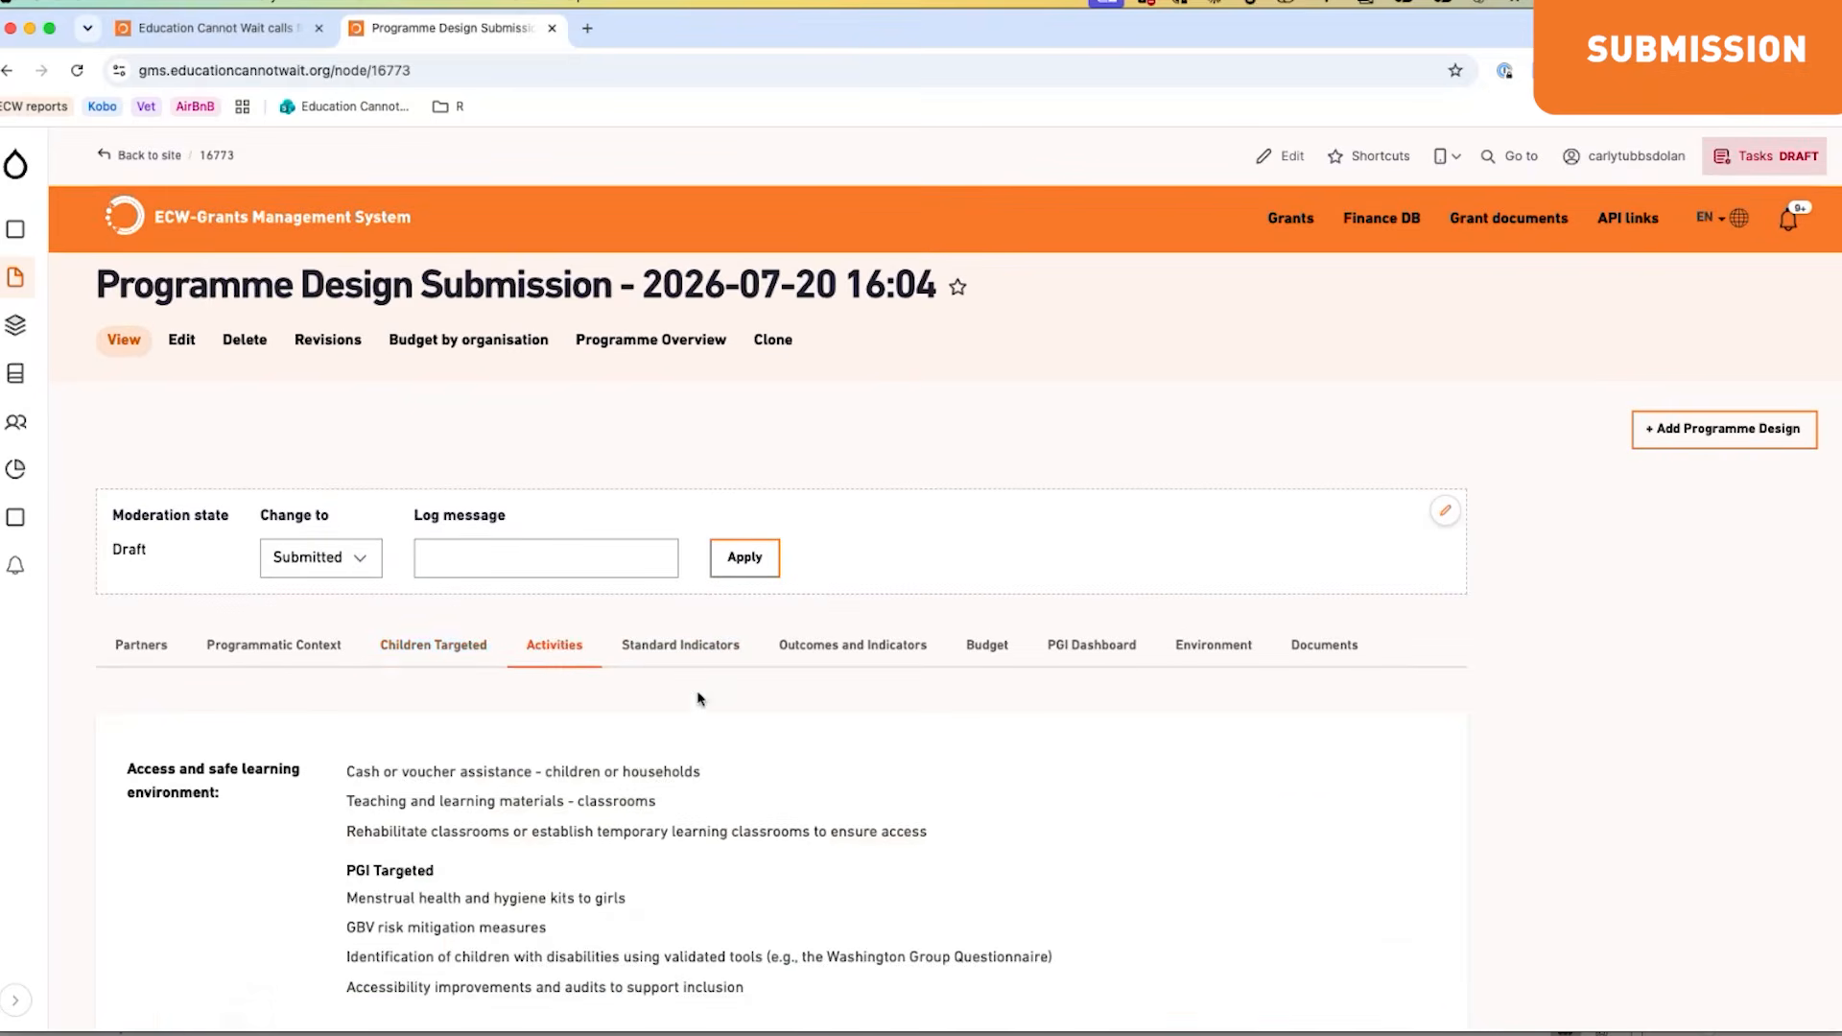
{"action": "scroll", "coordinate": [699, 693], "scroll_direction": "down", "scroll_amount": 5}
{"action": "scroll", "coordinate": [699, 699], "scroll_direction": "up", "scroll_amount": 3}
{"action": "scroll", "coordinate": [700, 699], "scroll_direction": "up", "scroll_amount": 2}
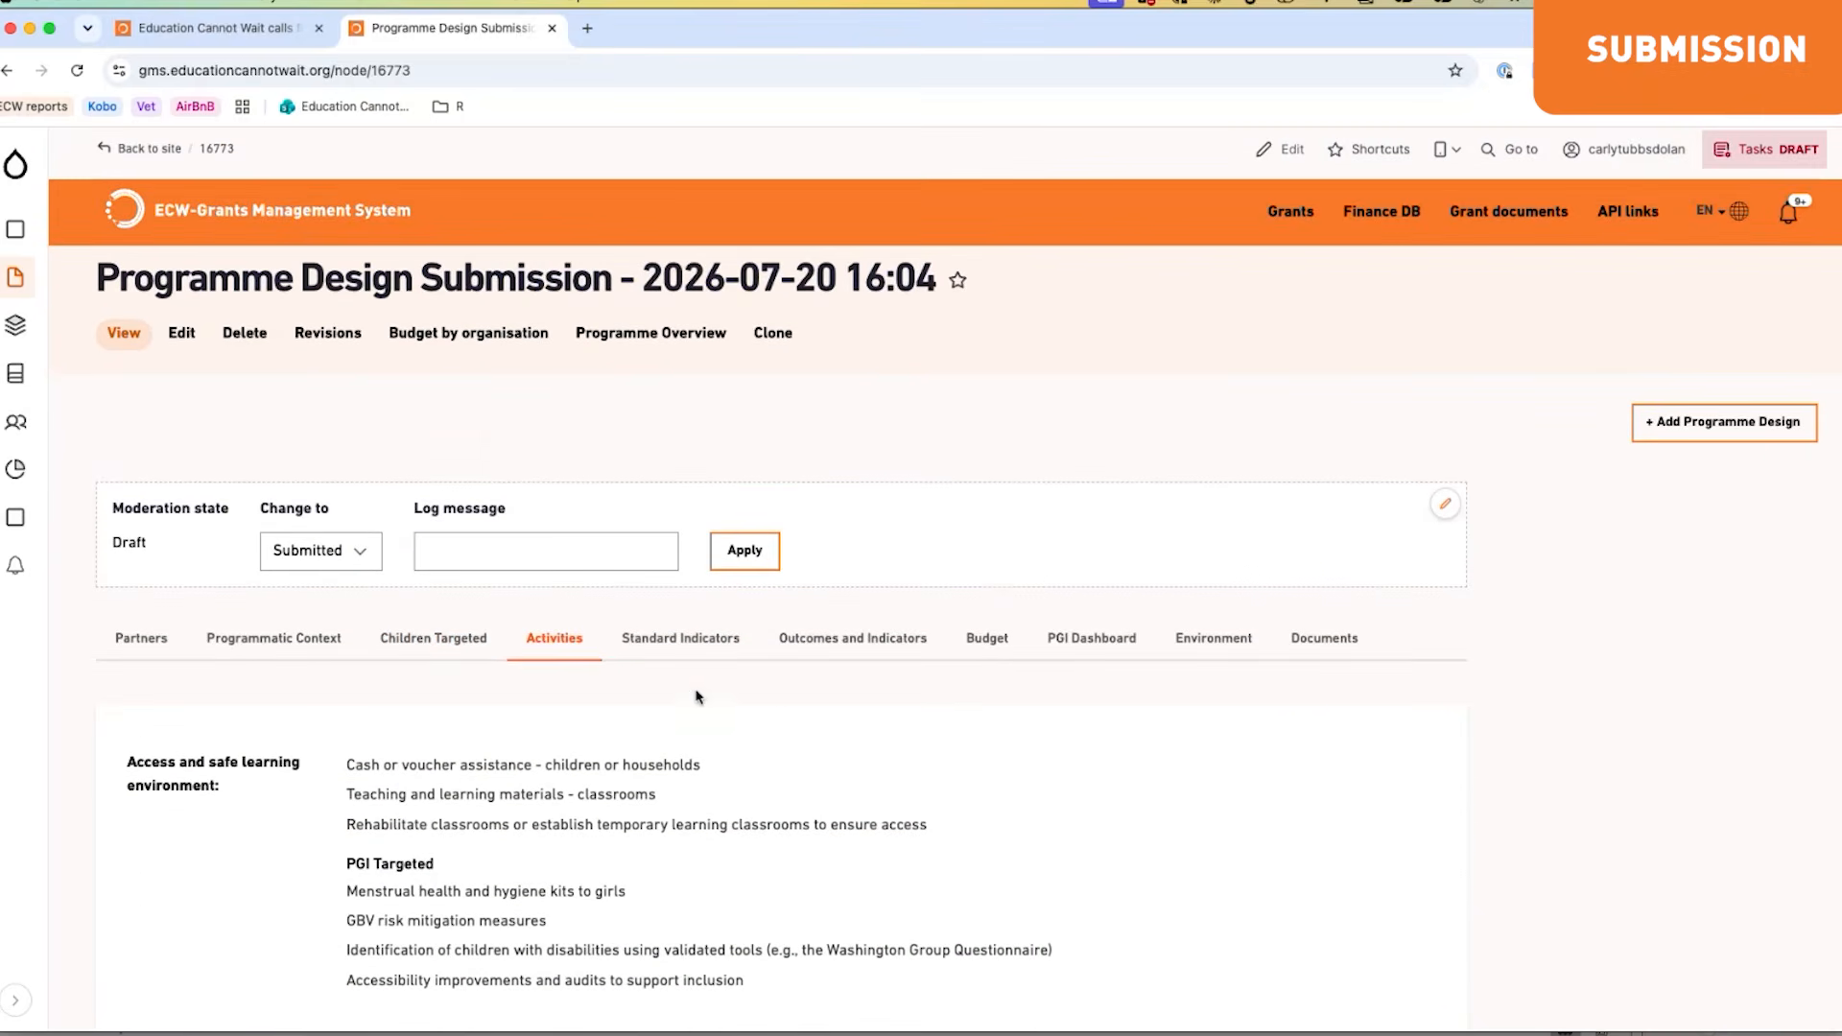
Step: Return to editing the programme design at section 10, try to submit the application, and review the validation feedback
{"action": "left_click", "coordinate": [190, 334]}
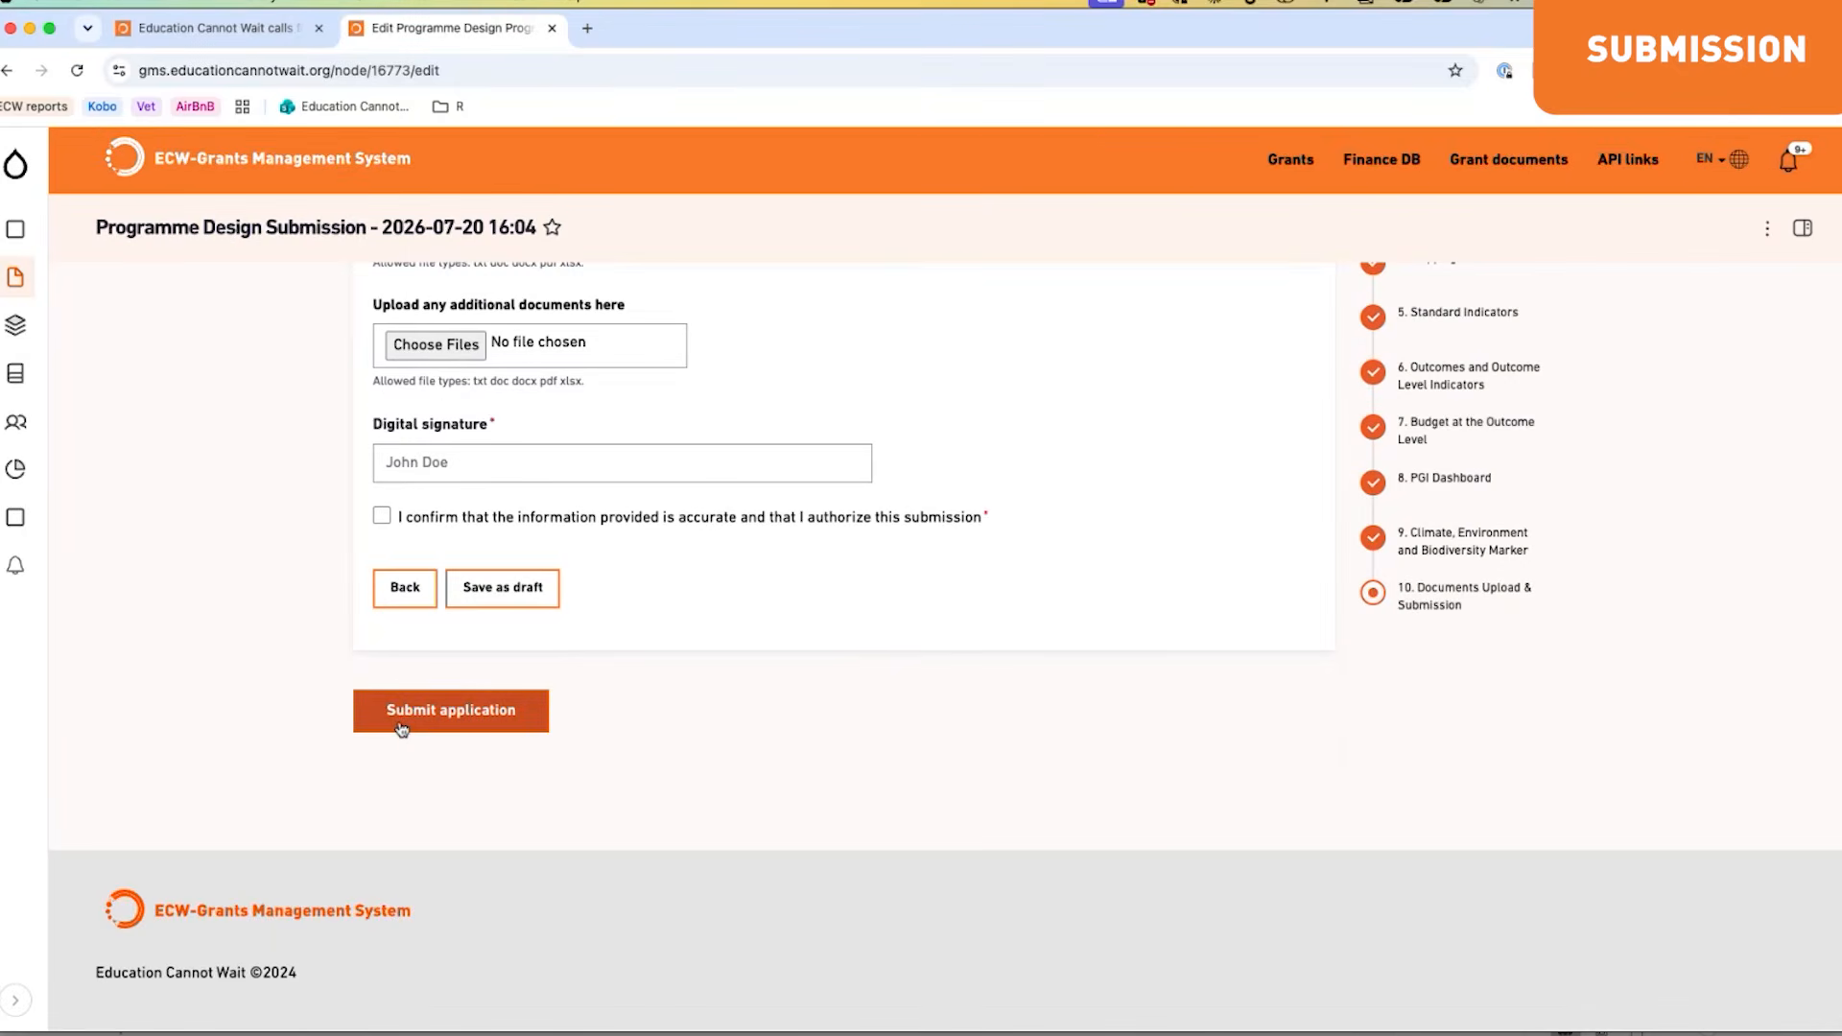
{"action": "scroll", "coordinate": [765, 733], "scroll_direction": "up", "scroll_amount": 15}
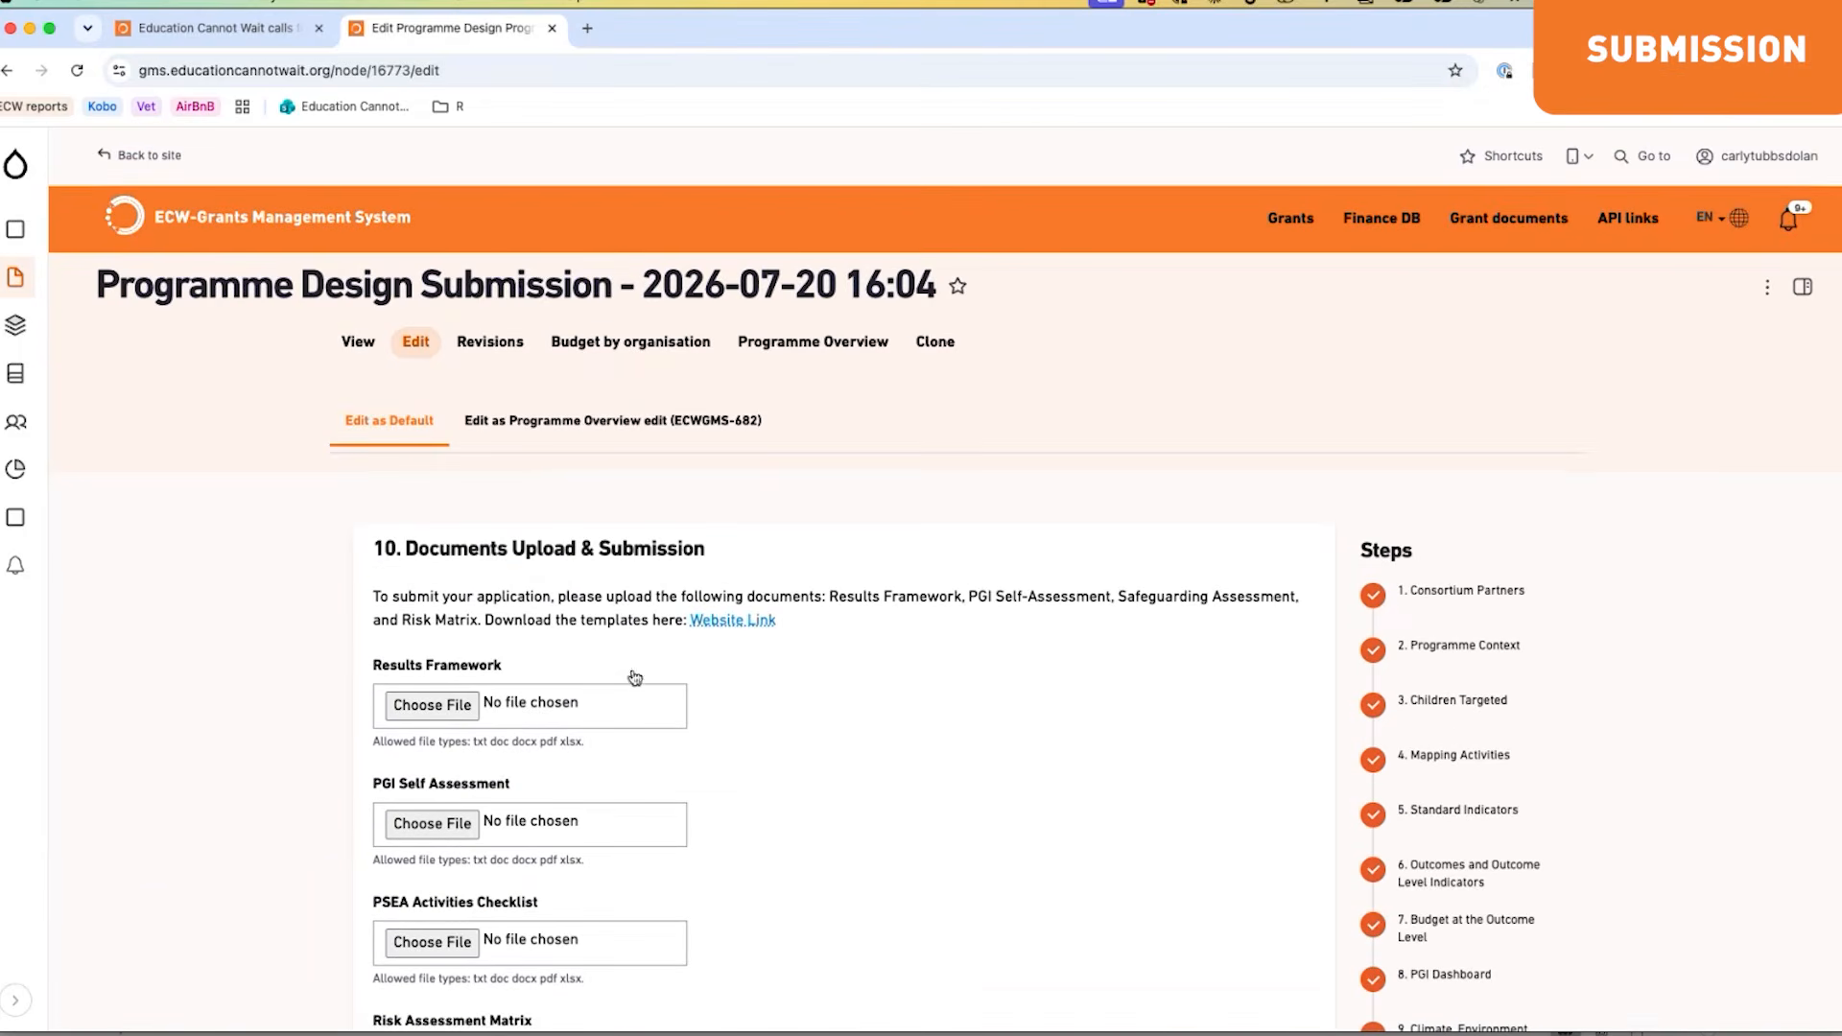
{"action": "scroll", "coordinate": [624, 686], "scroll_direction": "down", "scroll_amount": 10}
{"action": "left_click", "coordinate": [537, 717]}
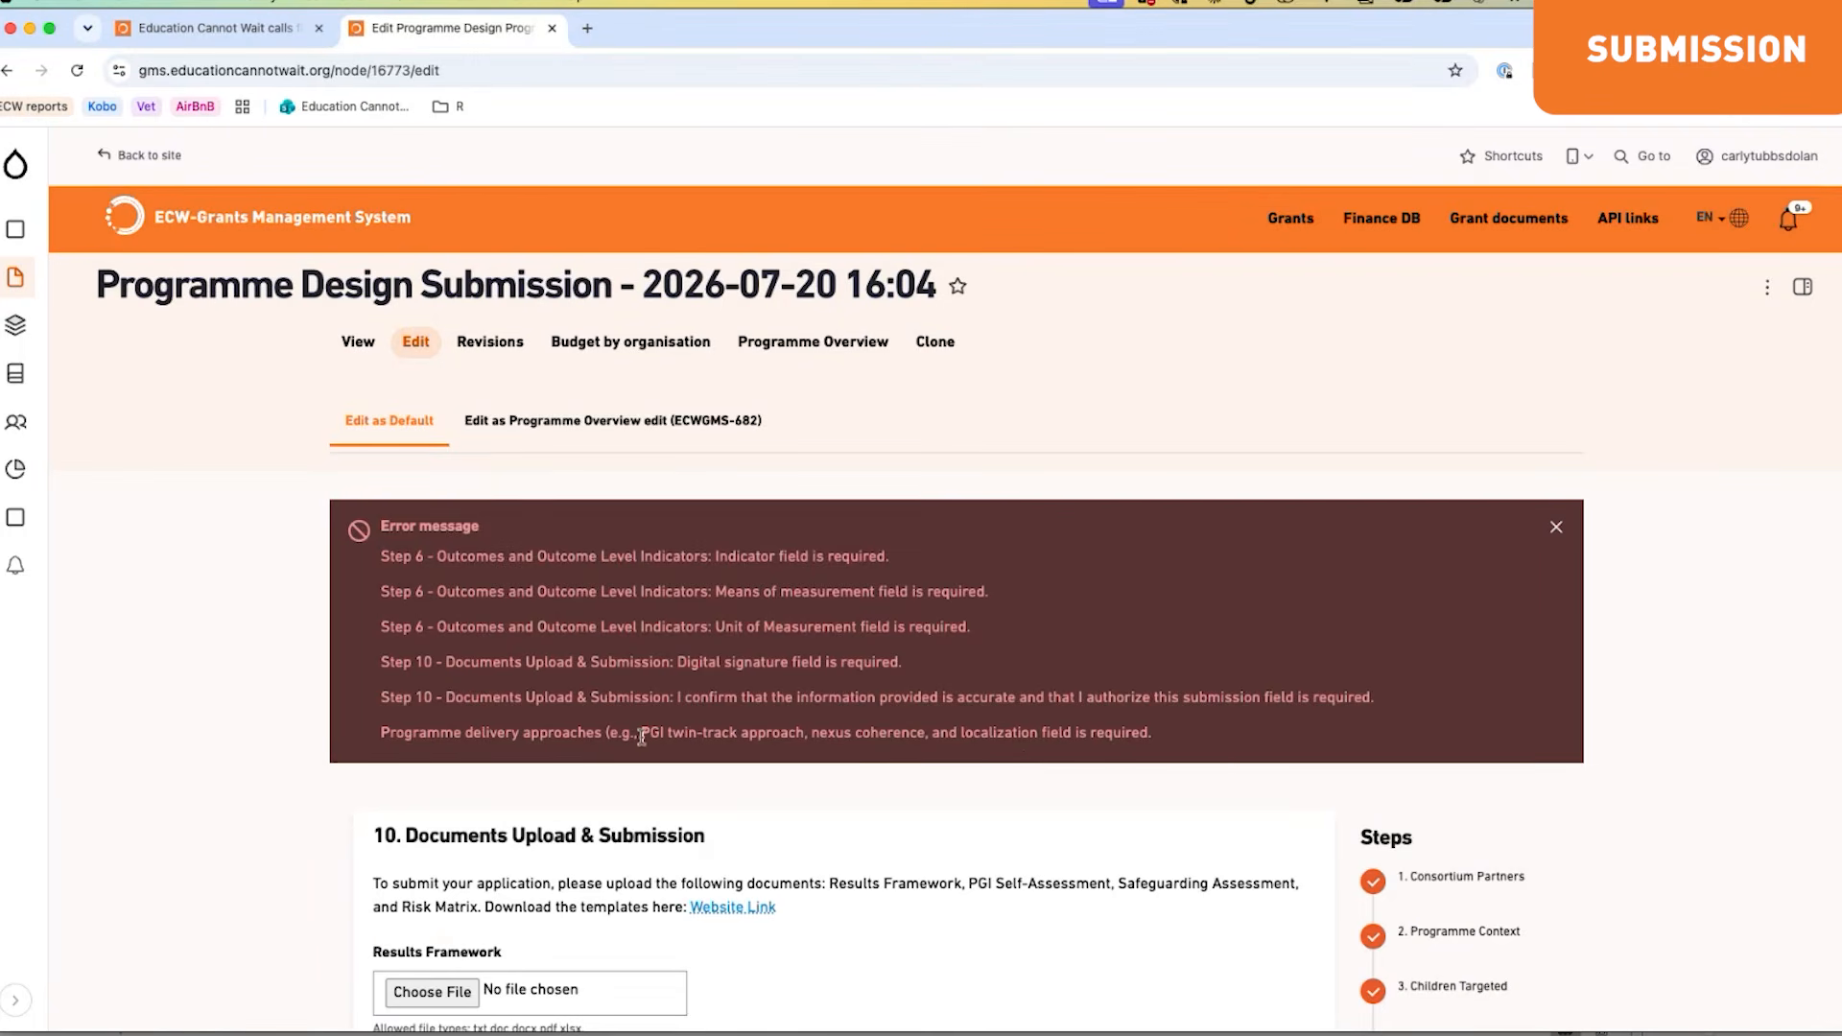
{"action": "scroll", "coordinate": [642, 739], "scroll_direction": "down", "scroll_amount": 2}
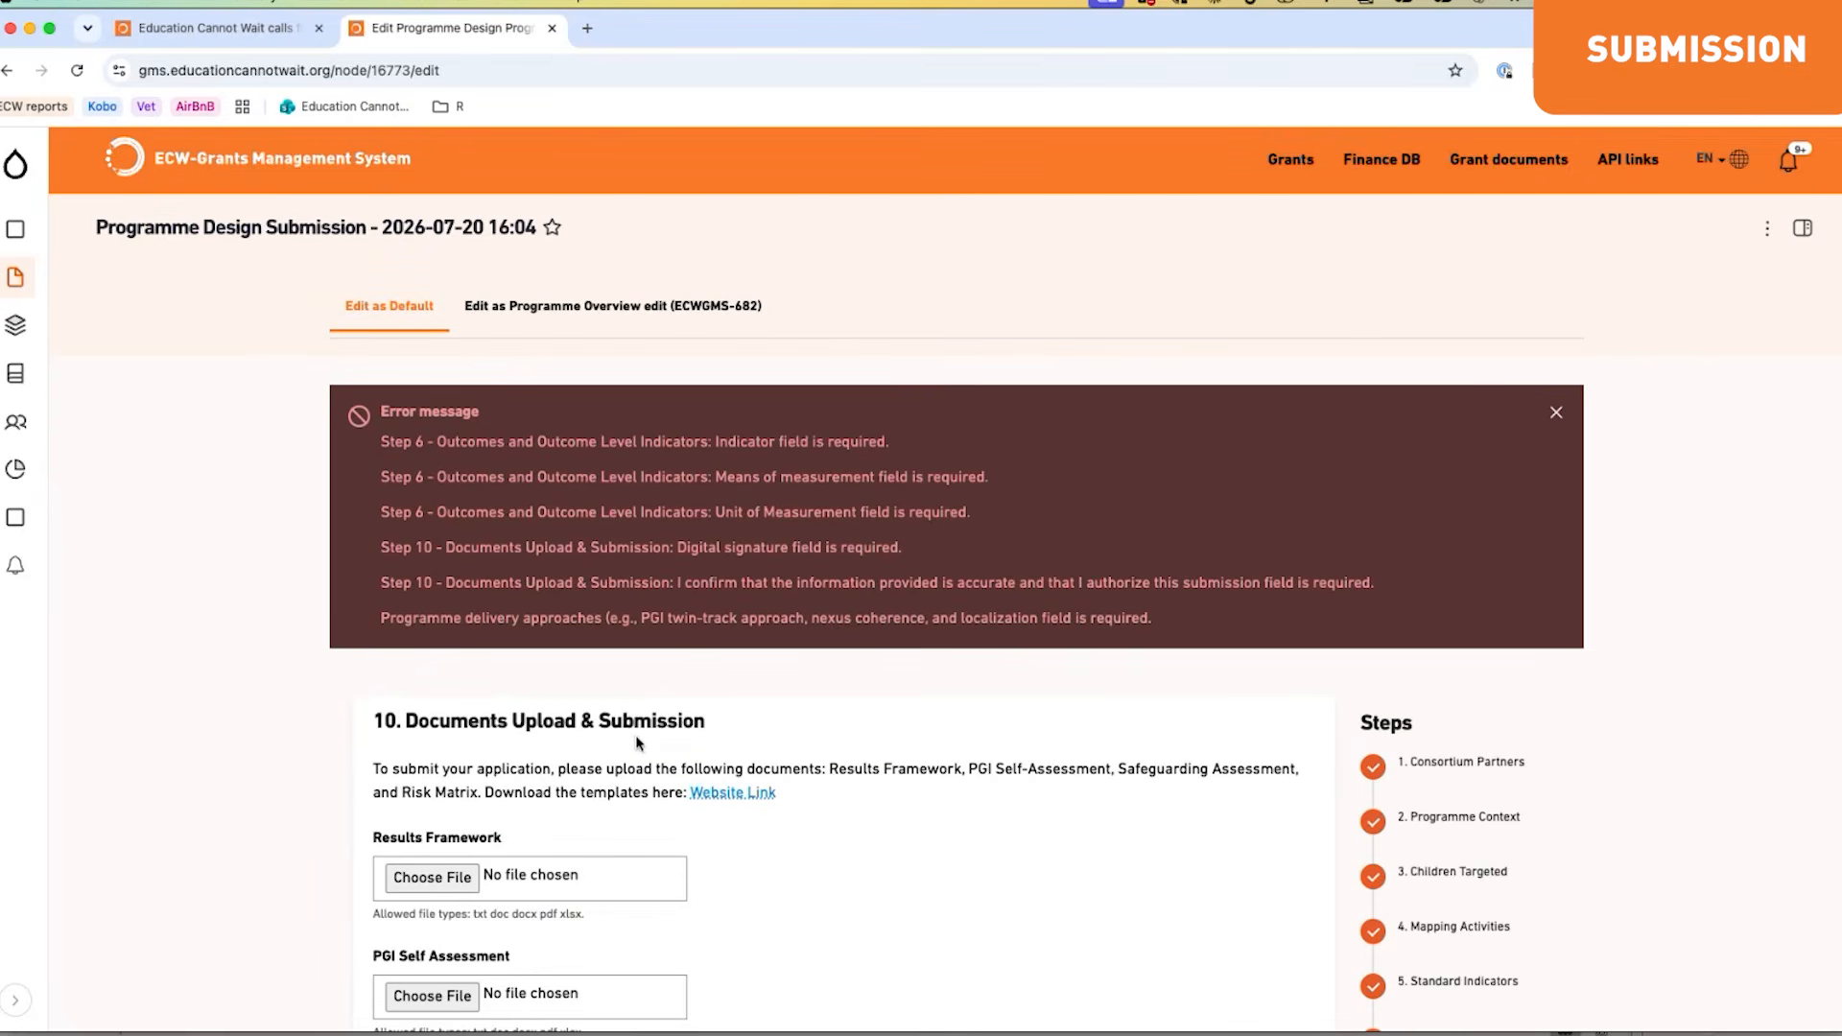